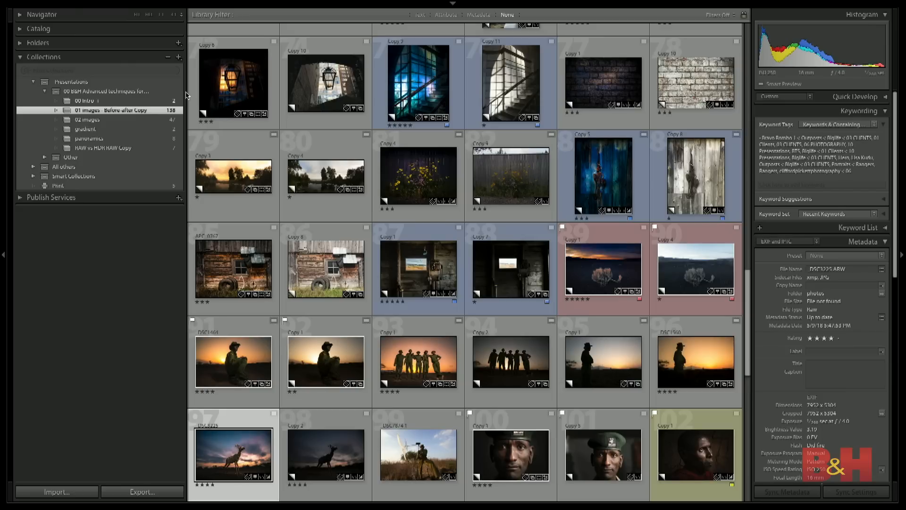
# - Open the first photo of the "02 images" collection, the wooden A-frame house, for developing and hide the presets sidebar
pyautogui.click(95, 122)
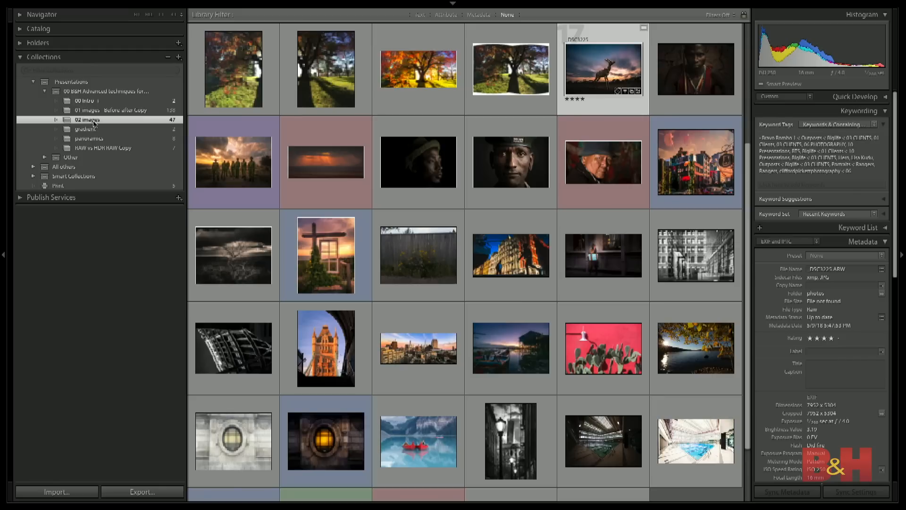
pyautogui.scroll(4, 265, 60)
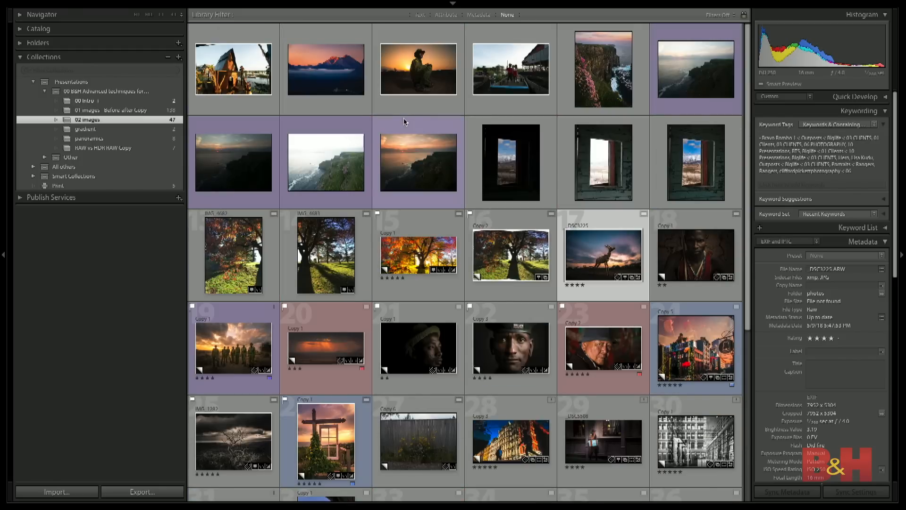
pyautogui.click(247, 67)
pyautogui.press('d')
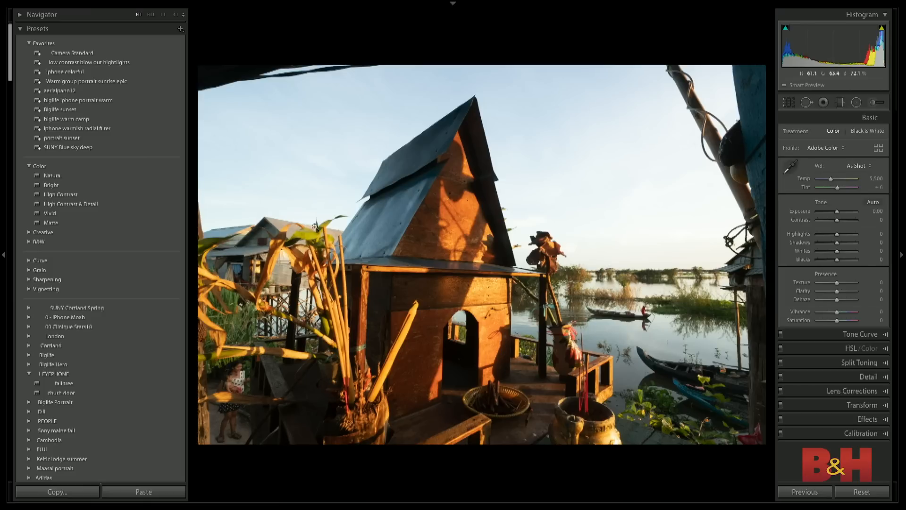
pyautogui.click(2, 257)
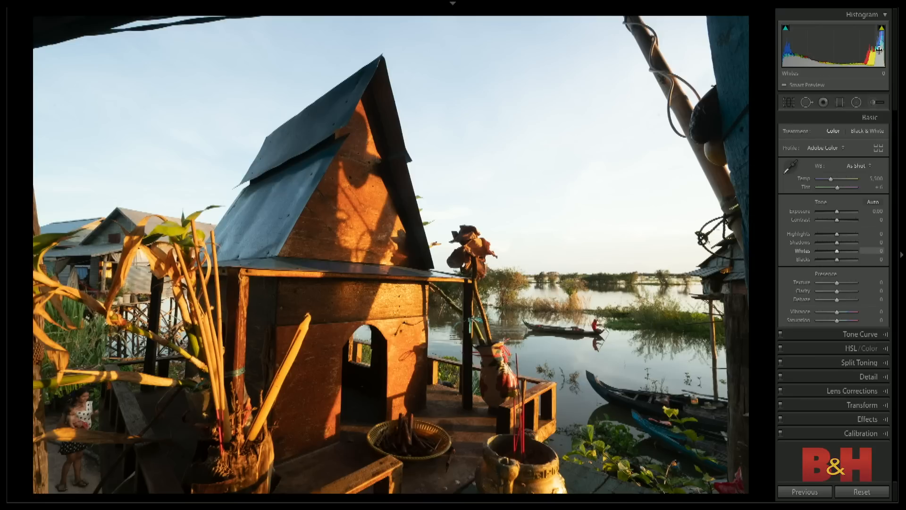
# - Try darker and brighter exposures, including +2.00 with the highlight clipping overlay, and reset Exposure to 0
pyautogui.moveTo(837, 215); pyautogui.dragTo(836, 213)
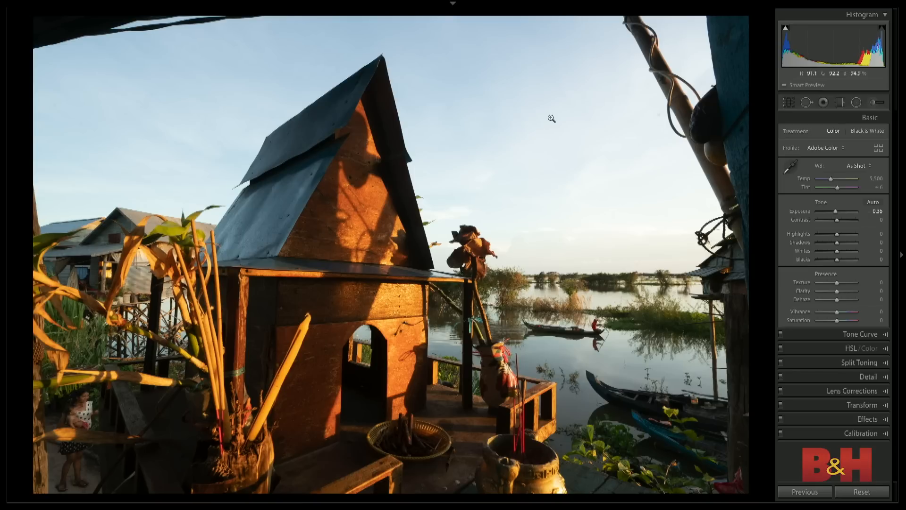
pyautogui.doubleClick(836, 214)
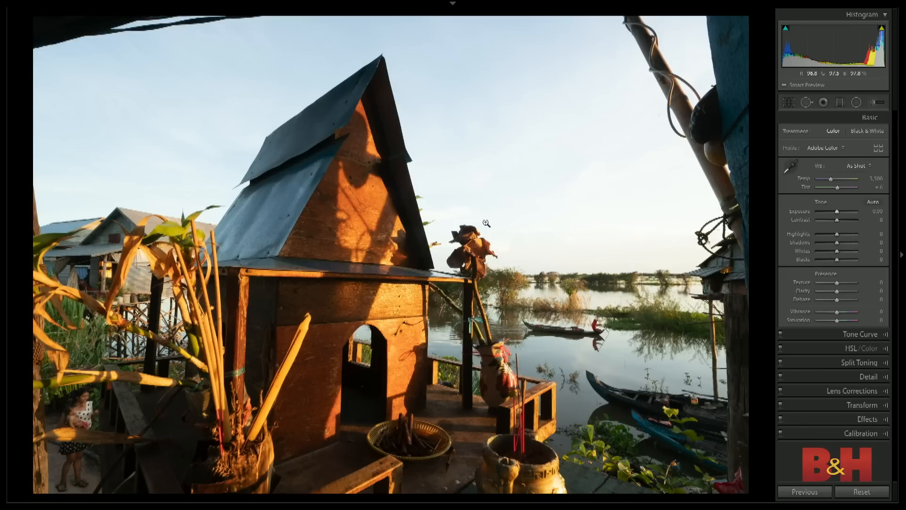
pyautogui.moveTo(4, 255)
pyautogui.moveTo(837, 212); pyautogui.dragTo(845, 212)
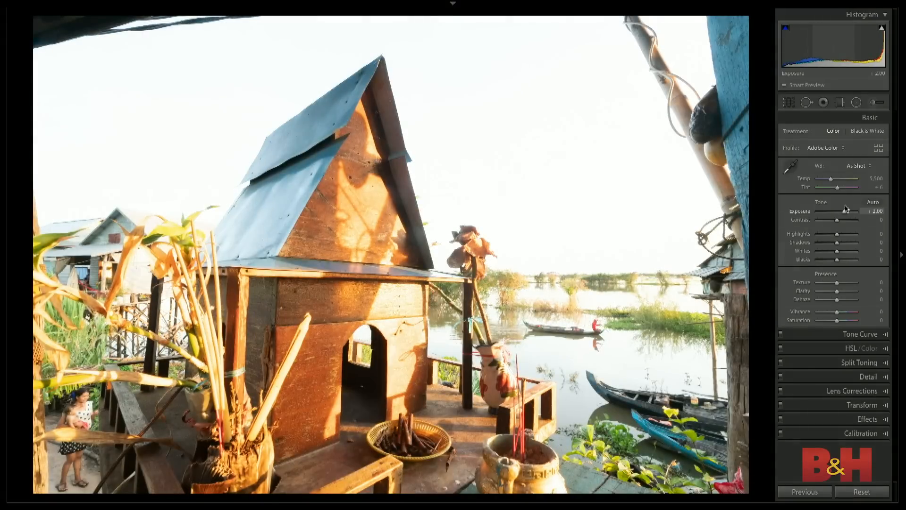
pyautogui.click(882, 29)
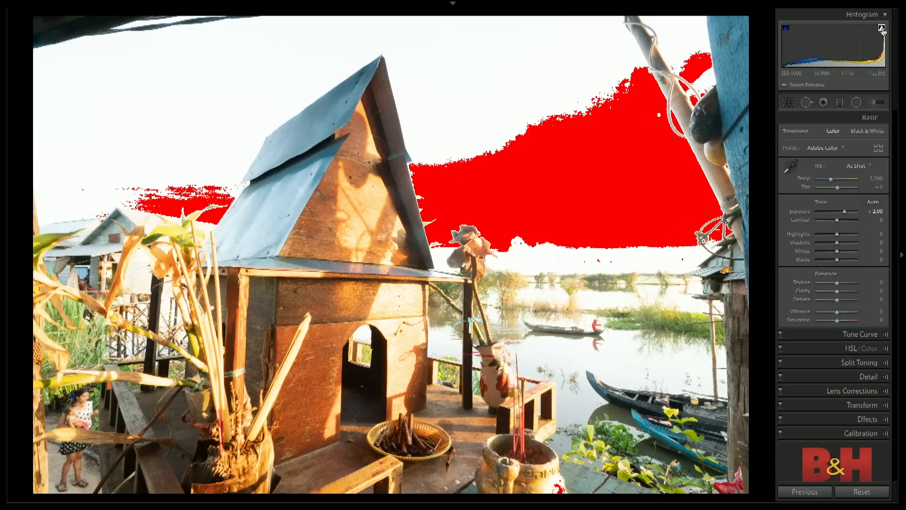
pyautogui.click(881, 29)
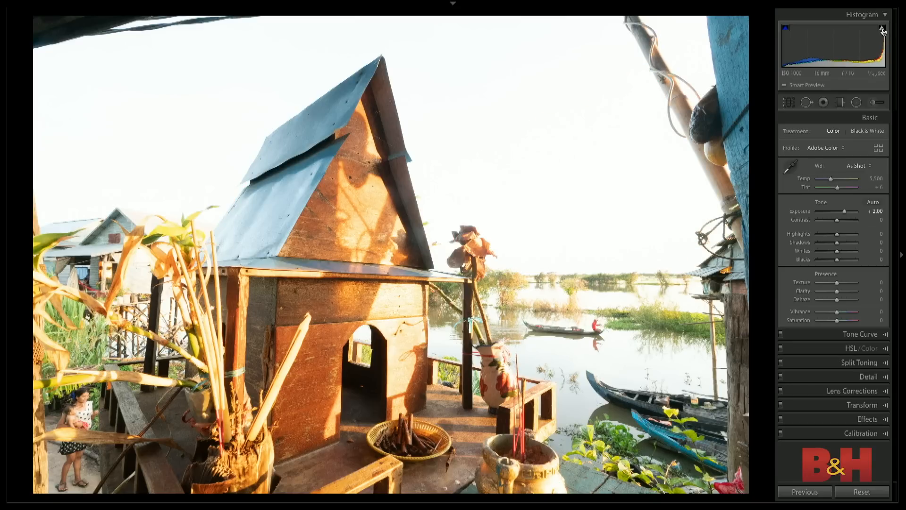
pyautogui.doubleClick(844, 213)
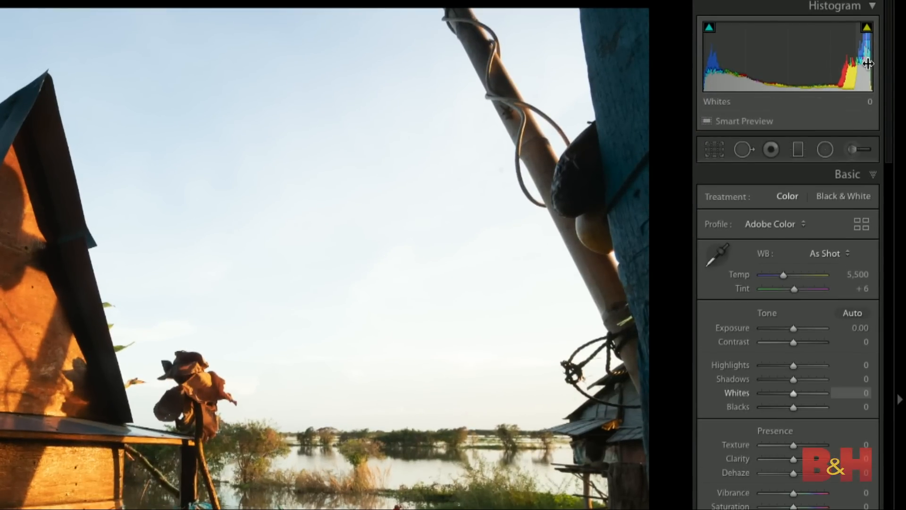
pyautogui.moveTo(793, 330); pyautogui.dragTo(792, 327)
pyautogui.doubleClick(792, 328)
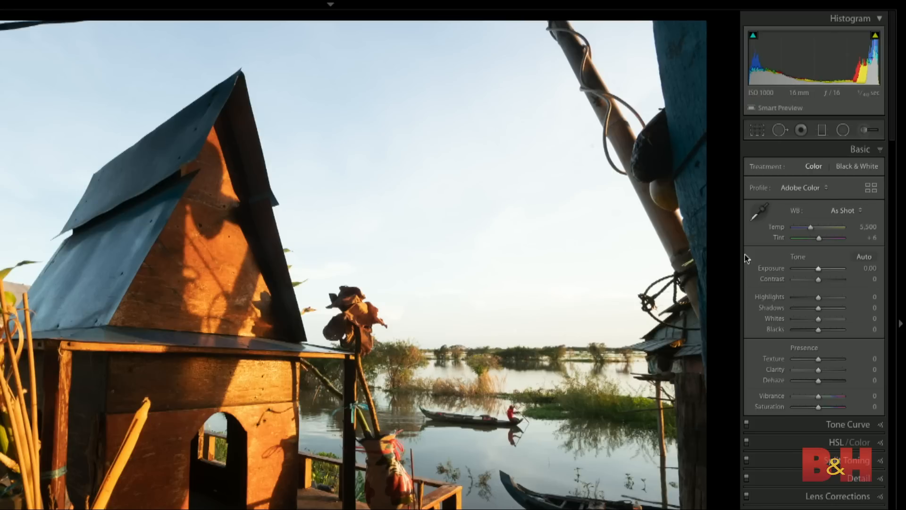
# - Try Highlights at -100, compare the photo with its original, and reset Highlights to 0
pyautogui.moveTo(818, 297); pyautogui.dragTo(776, 296)
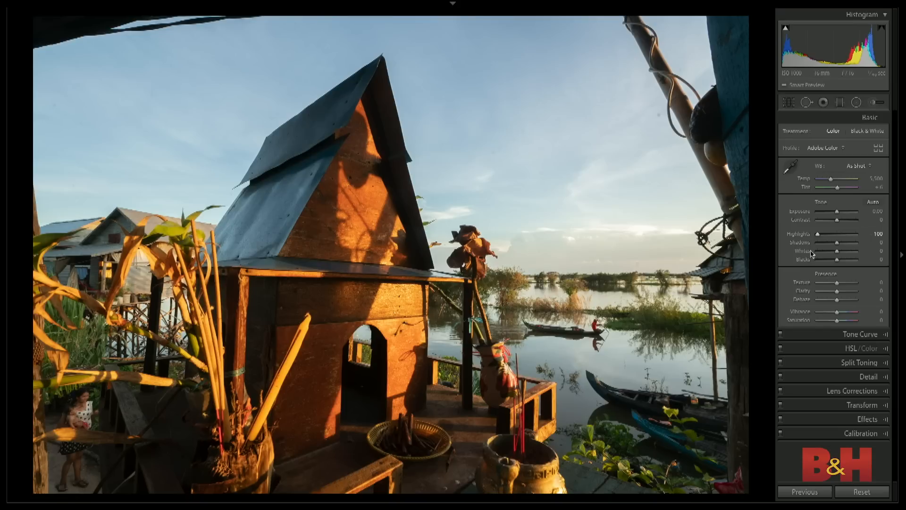
pyautogui.press('\\')
pyautogui.press('\\')
pyautogui.doubleClick(818, 234)
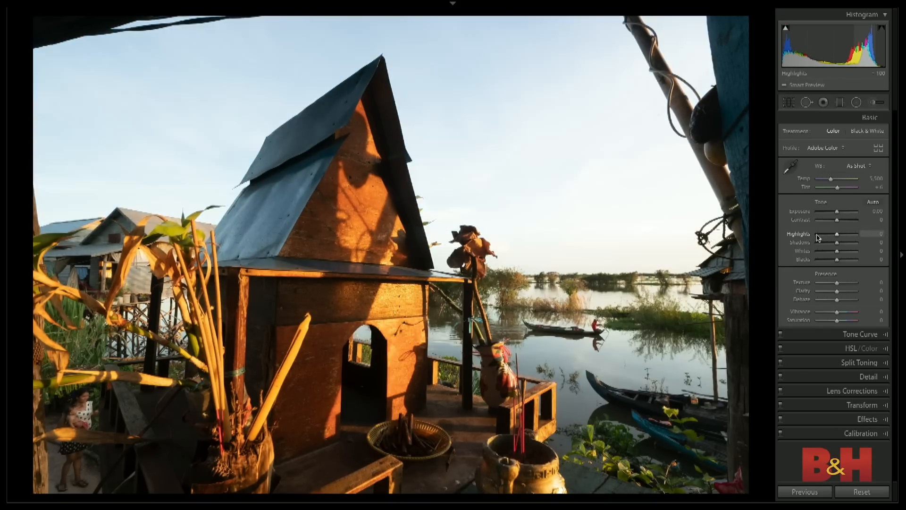
# - Recover the tones and sky by setting Highlights to -100, Shadows to +30 and Dehaze to +46
pyautogui.moveTo(838, 237); pyautogui.dragTo(814, 237)
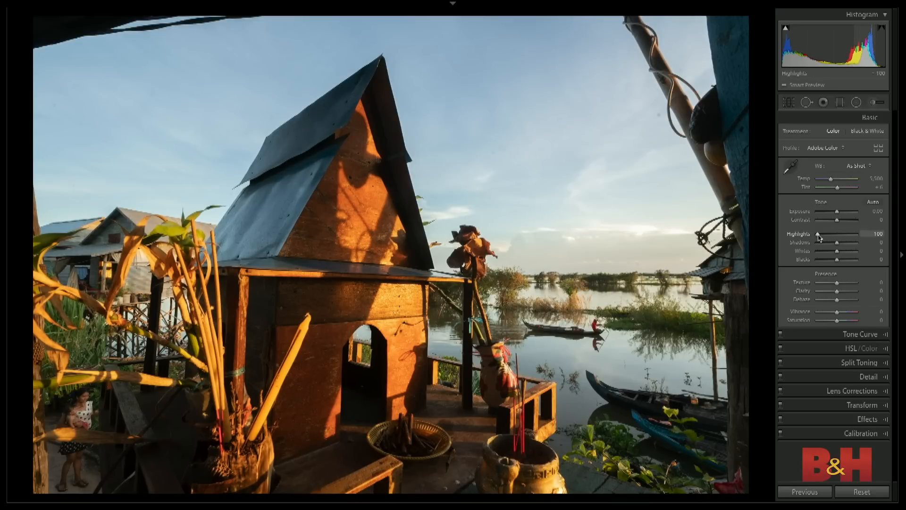
pyautogui.moveTo(836, 243); pyautogui.dragTo(843, 244)
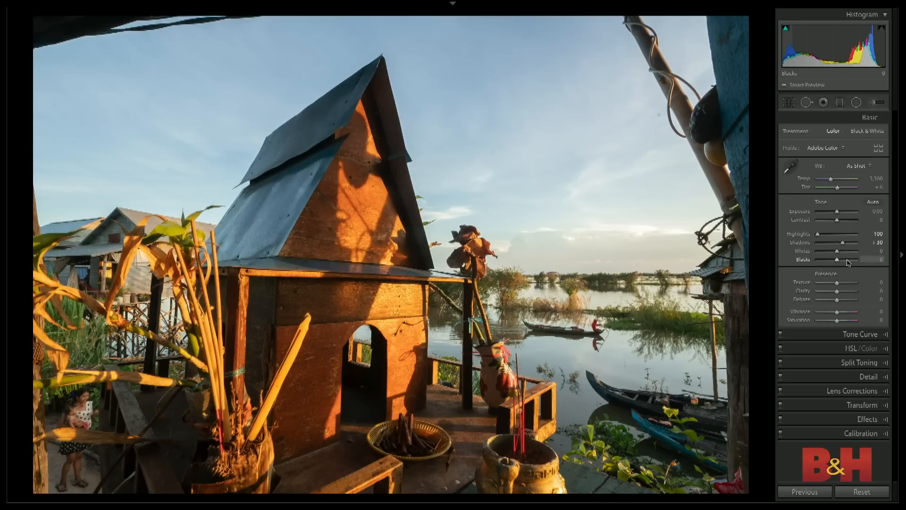
pyautogui.moveTo(836, 299); pyautogui.dragTo(844, 302)
pyautogui.moveTo(847, 300); pyautogui.dragTo(829, 301)
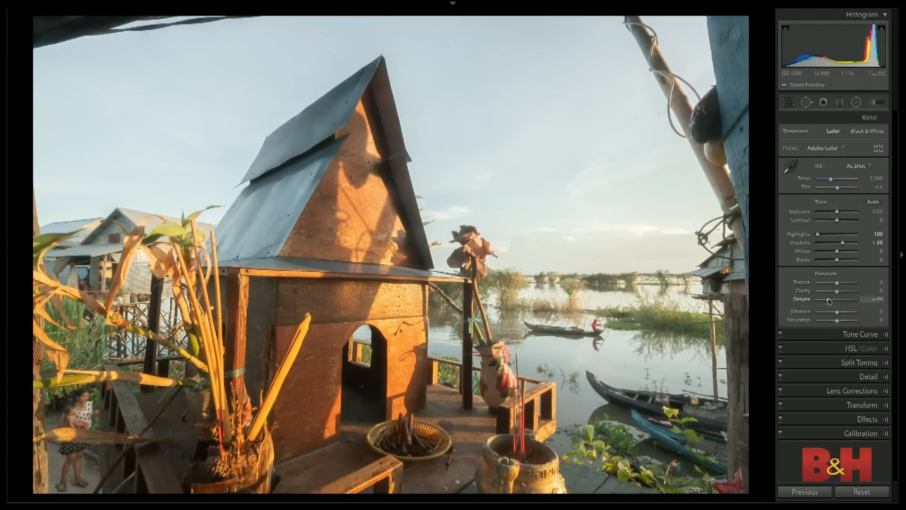
pyautogui.moveTo(829, 301); pyautogui.dragTo(845, 300)
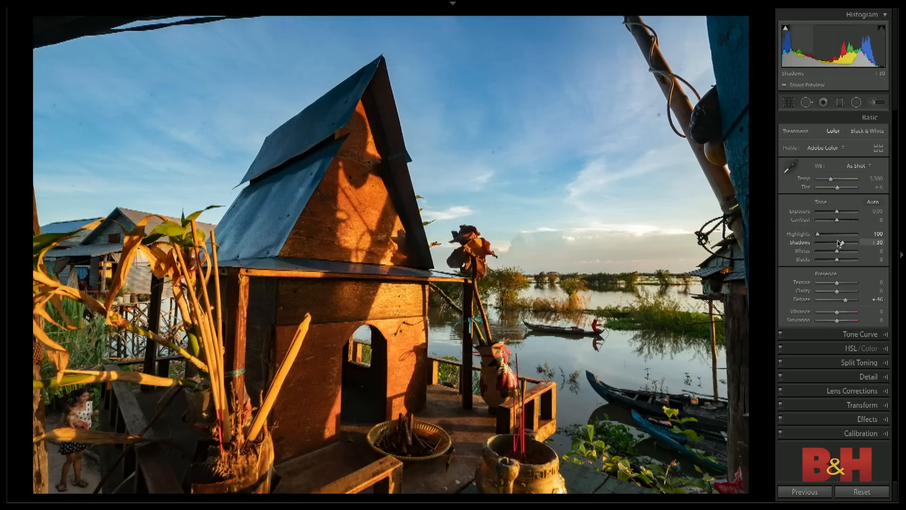
# - Raise Shadows to +45 and compare the edited photo with the original
pyautogui.moveTo(844, 247); pyautogui.dragTo(846, 245)
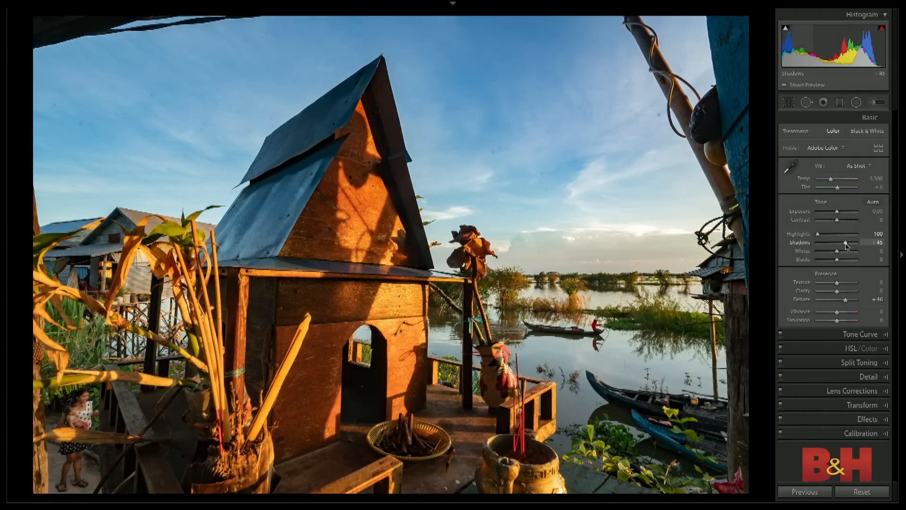
pyautogui.press('\\')
pyautogui.press('\\')
pyautogui.press('\\')
pyautogui.press('\\')
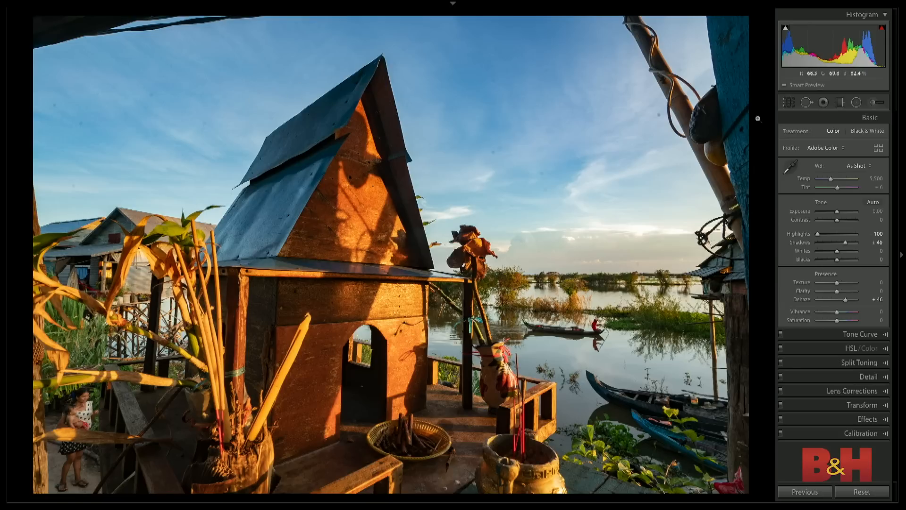
# - Heal the dark roof edge out of the photo's upper-left corner with a size 80 spot removal brush, and compare before and after
pyautogui.click(805, 103)
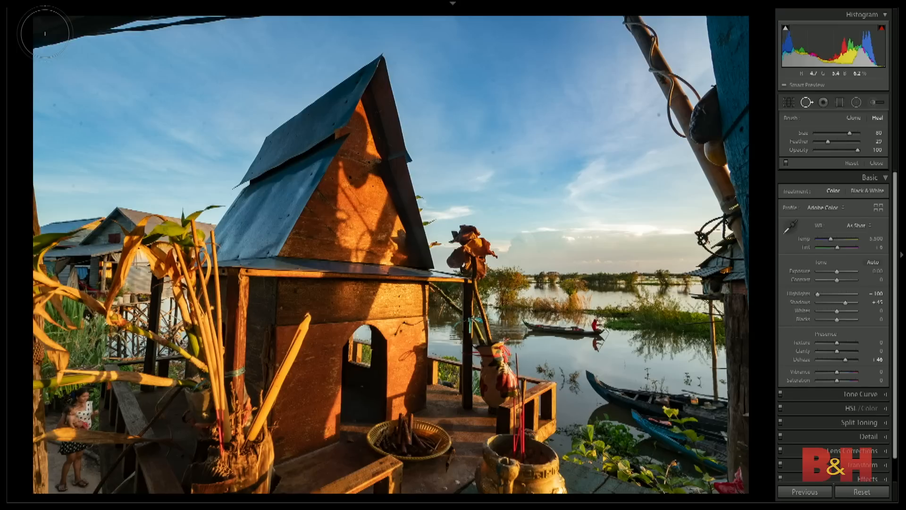
pyautogui.moveTo(45, 34); pyautogui.dragTo(240, 6)
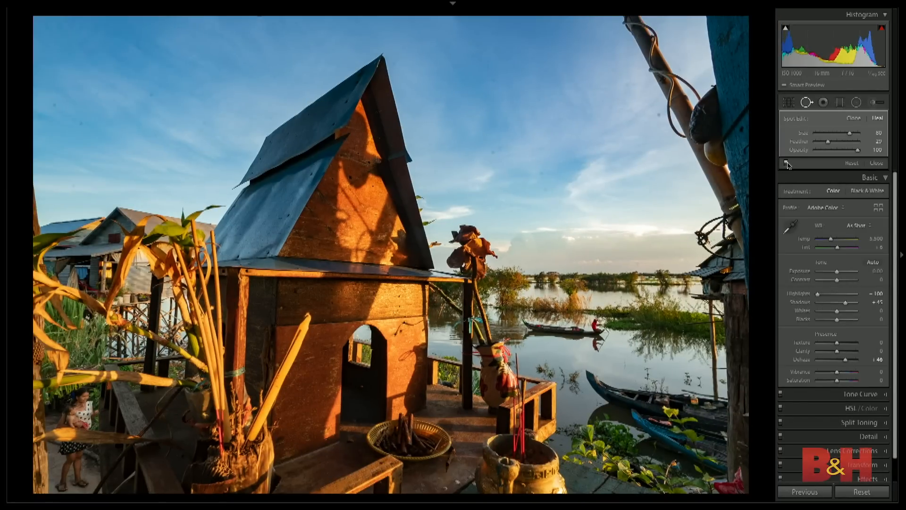
pyautogui.click(786, 163)
pyautogui.click(786, 163)
pyautogui.click(786, 163)
pyautogui.click(786, 164)
pyautogui.click(875, 162)
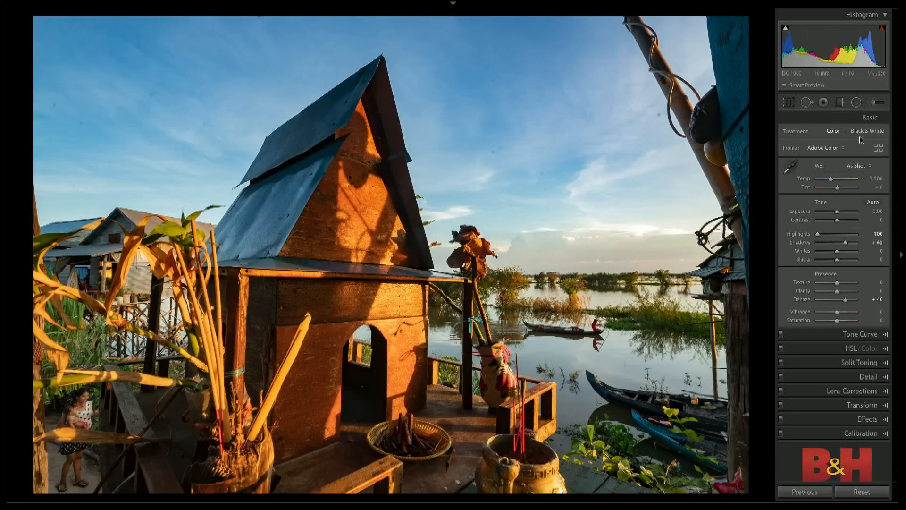
pyautogui.click(879, 121)
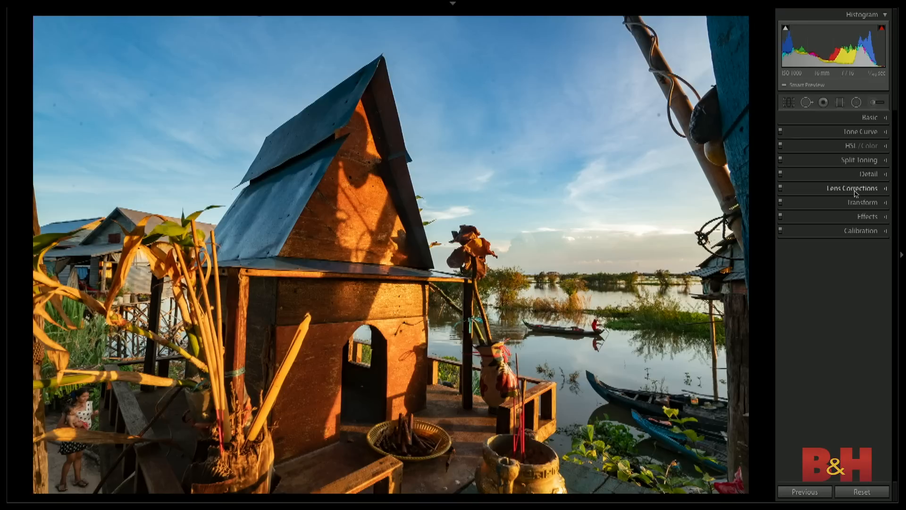
pyautogui.click(877, 118)
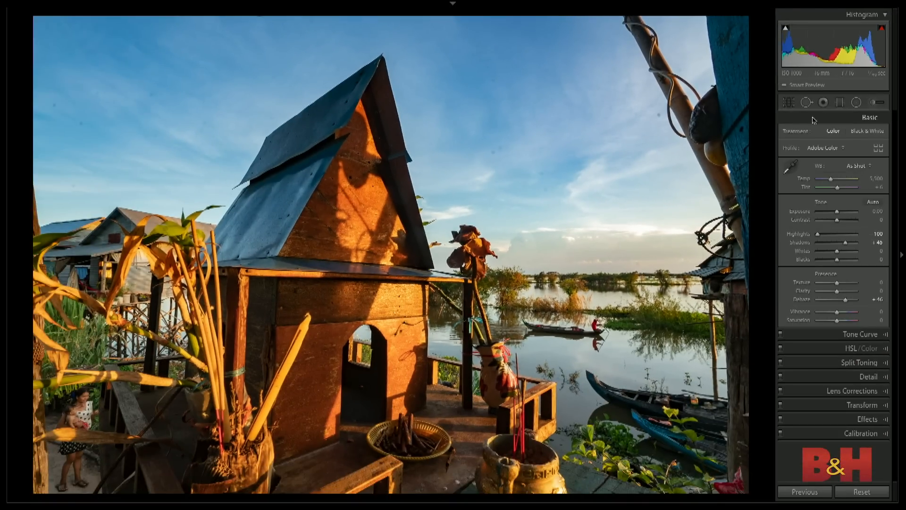
# - Add a diagonal graduated filter over the photo's upper-left sky, with Whites reset to 0 and Temp at -25
pyautogui.click(840, 102)
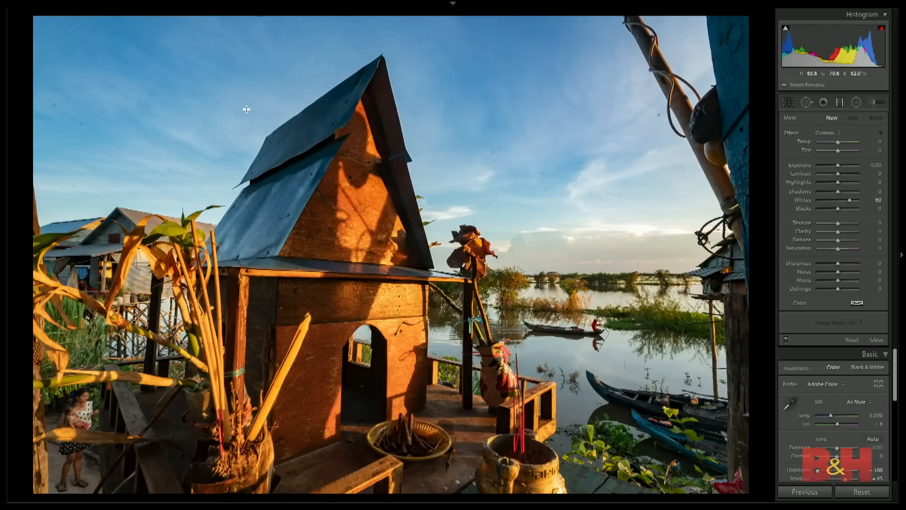
pyautogui.moveTo(294, 117); pyautogui.dragTo(458, 273)
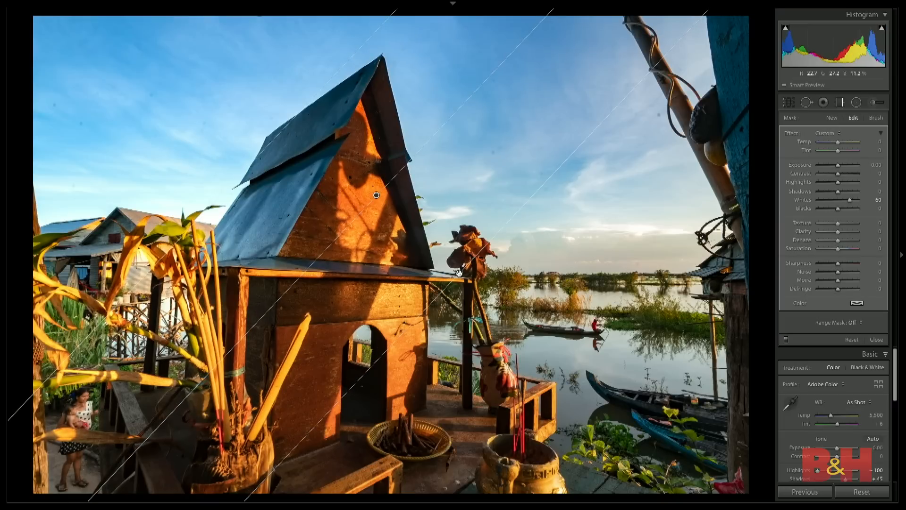
pyautogui.doubleClick(848, 201)
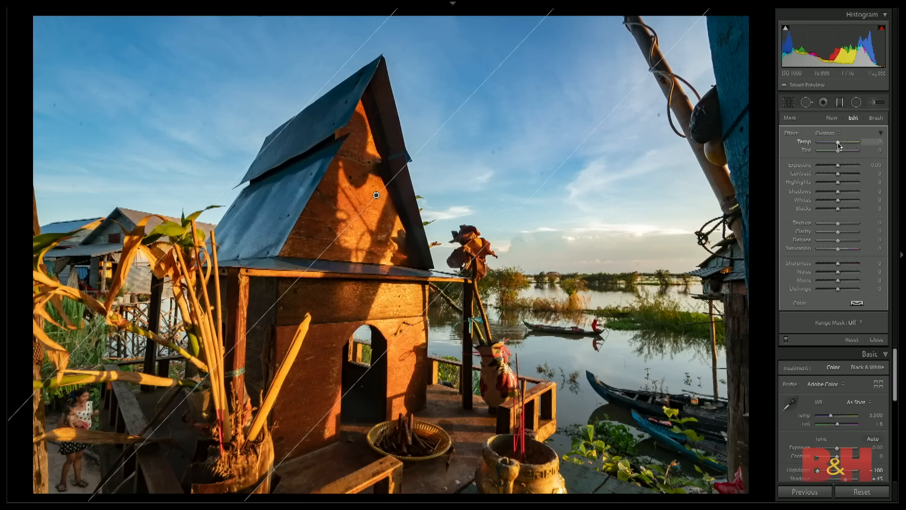
pyautogui.moveTo(838, 145); pyautogui.dragTo(833, 144)
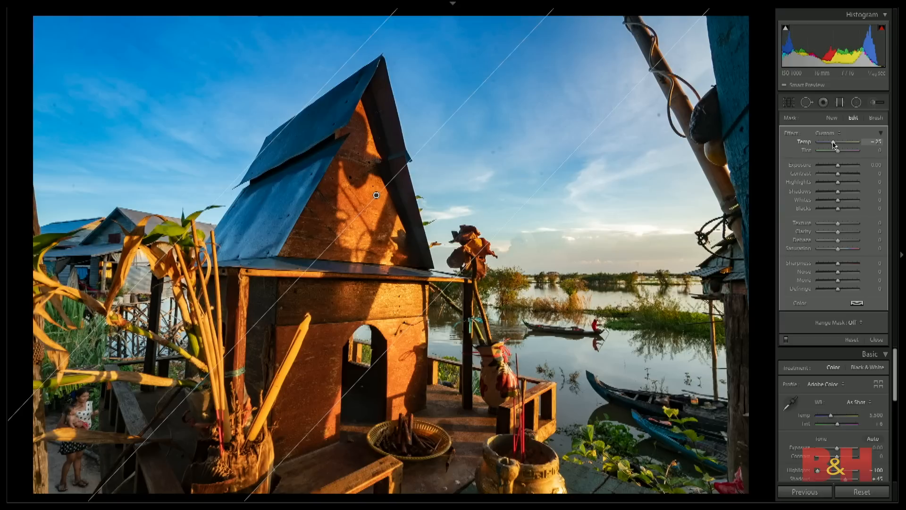
pyautogui.press('Return')
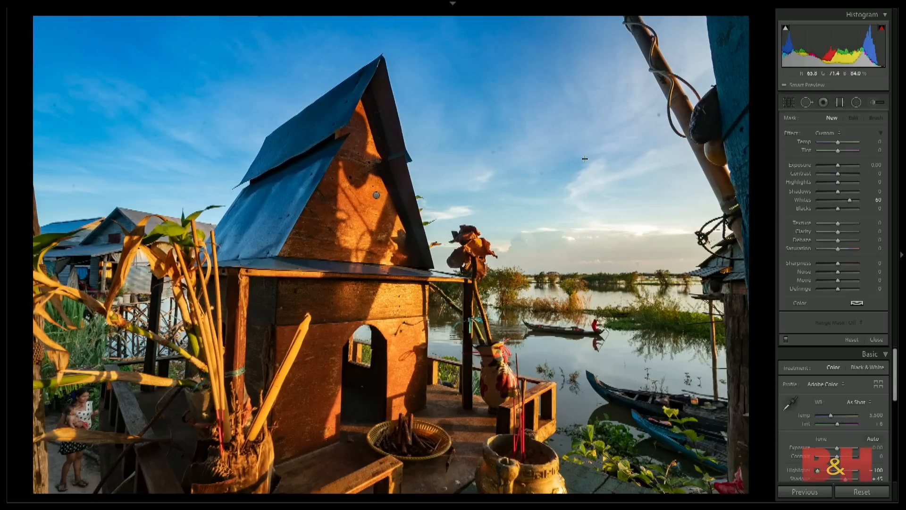
# - Add a second graduated filter covering the right side of the photo, with Whites at 0, Temp at 29 and Tint at 12
pyautogui.moveTo(567, 170); pyautogui.dragTo(420, 125)
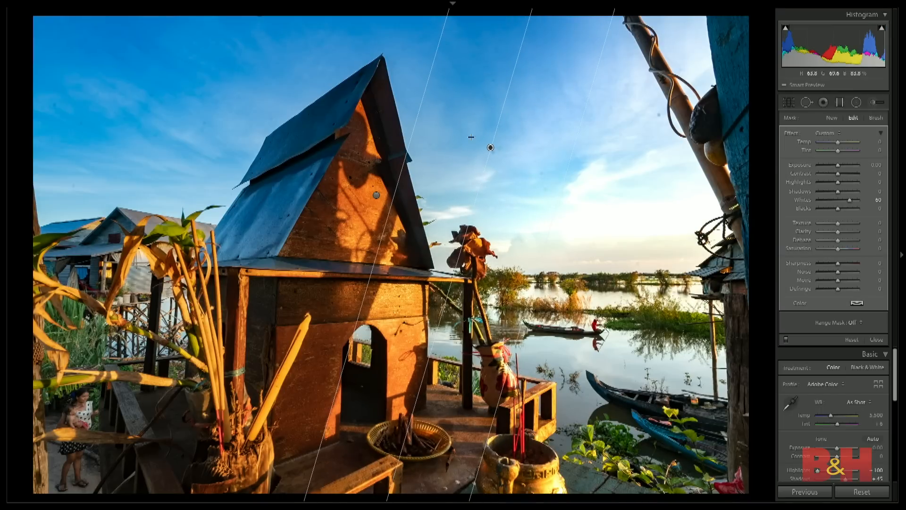
pyautogui.moveTo(846, 202); pyautogui.dragTo(838, 203)
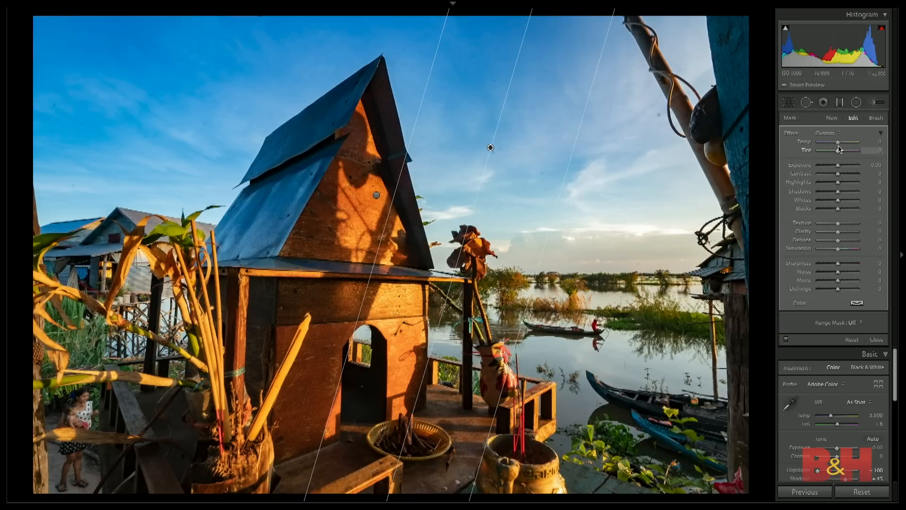
pyautogui.moveTo(838, 142); pyautogui.dragTo(842, 152)
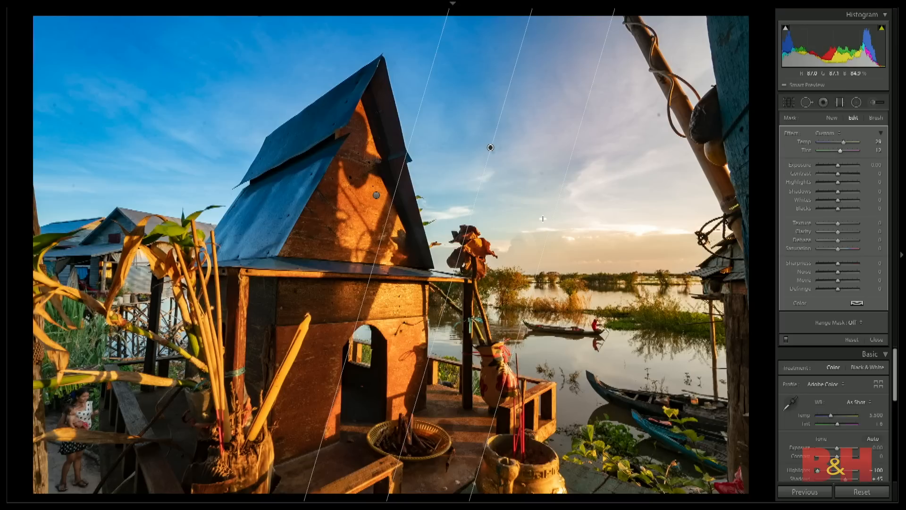
# - Hide the filter pins and compare the photo with and without the graduated filters, leaving the filters enabled
pyautogui.press('h')
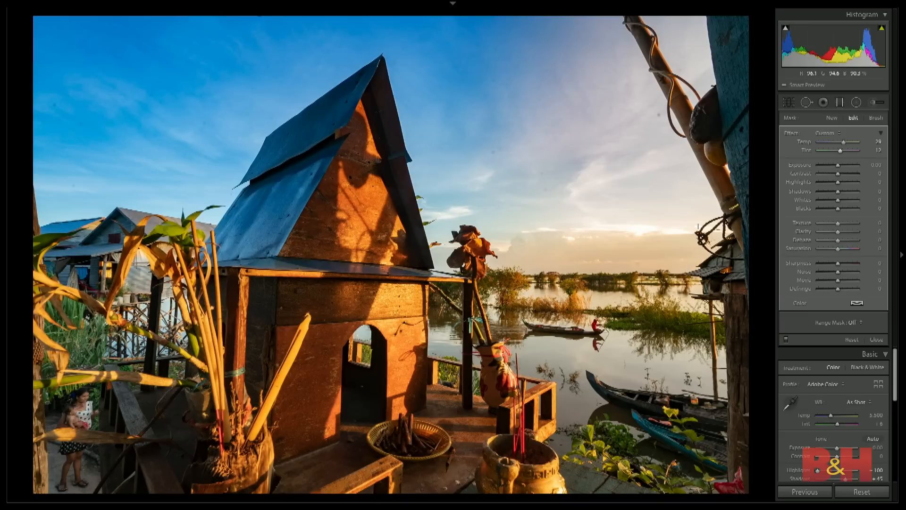
pyautogui.click(785, 339)
pyautogui.click(785, 339)
pyautogui.click(785, 339)
pyautogui.click(786, 339)
pyautogui.click(785, 340)
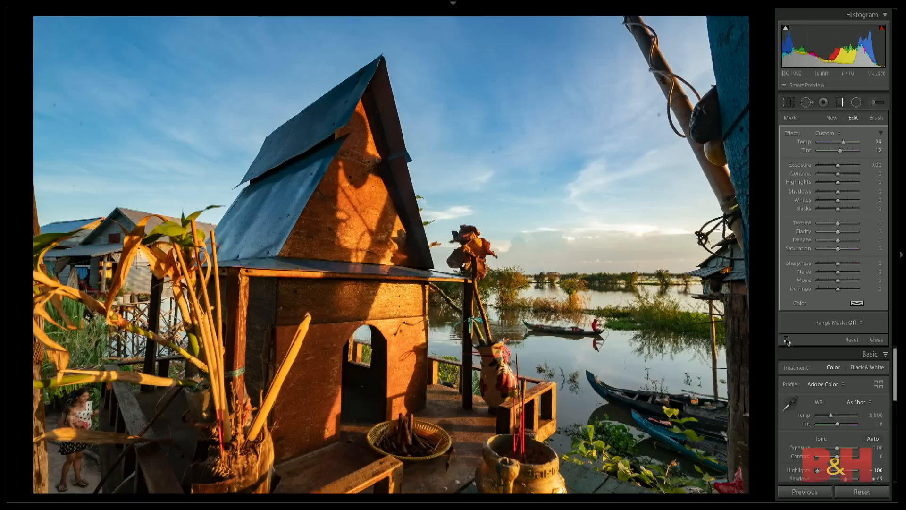
pyautogui.click(785, 340)
pyautogui.click(785, 339)
pyautogui.click(786, 339)
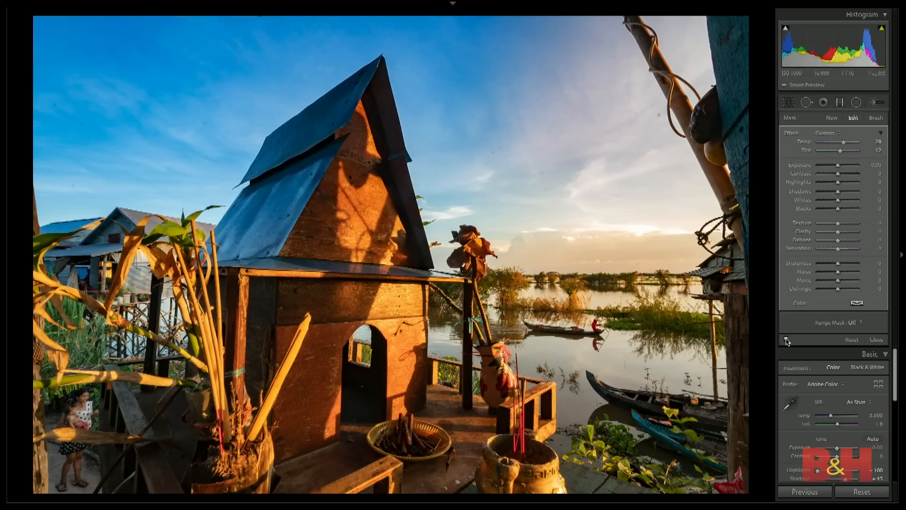
# - Close the graduated filter and warm the photo's highlights with split toning, using Hue 39 and Saturation 48
pyautogui.click(876, 340)
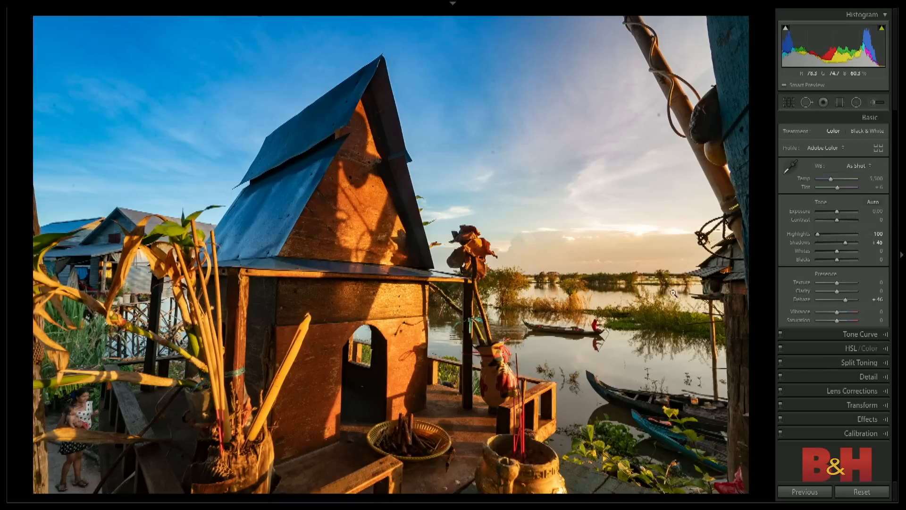
pyautogui.click(866, 362)
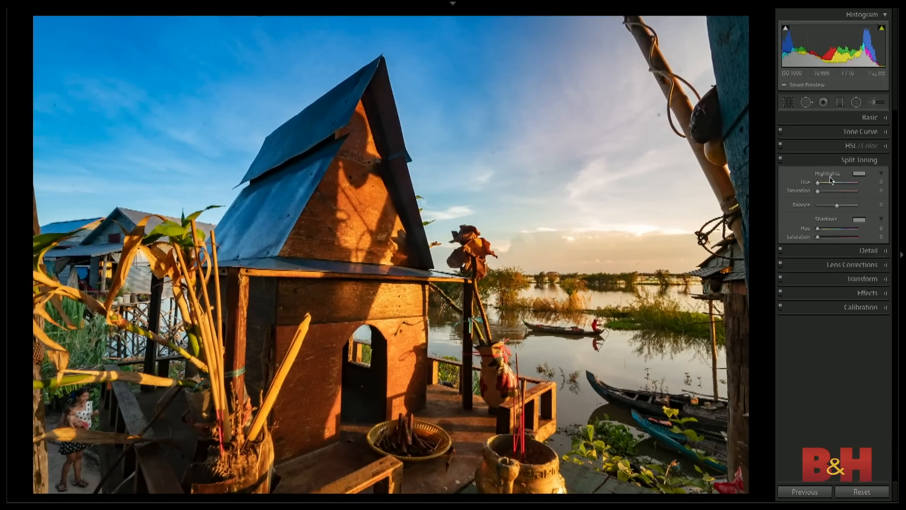
pyautogui.write('39')
pyautogui.press('Return')
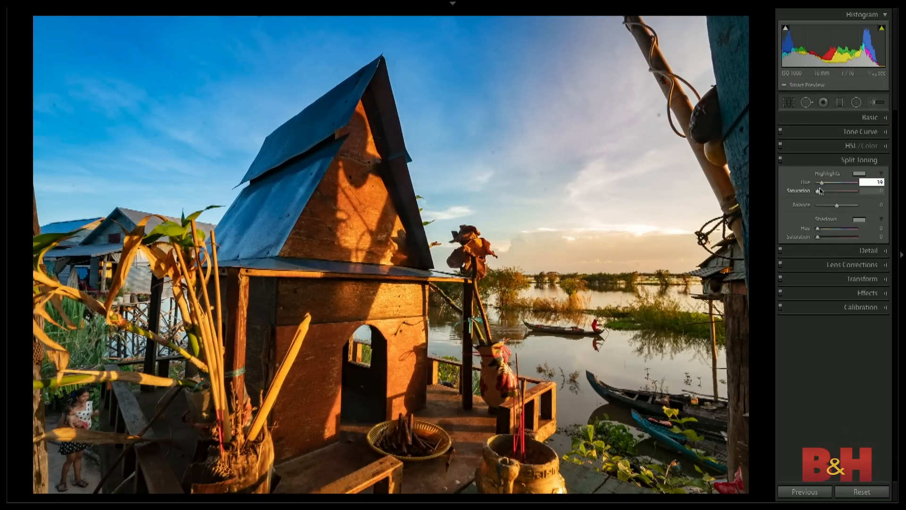
pyautogui.moveTo(817, 191)
pyautogui.mouseDown()
pyautogui.moveTo(843, 193)
pyautogui.moveTo(836, 192)
pyautogui.mouseUp()
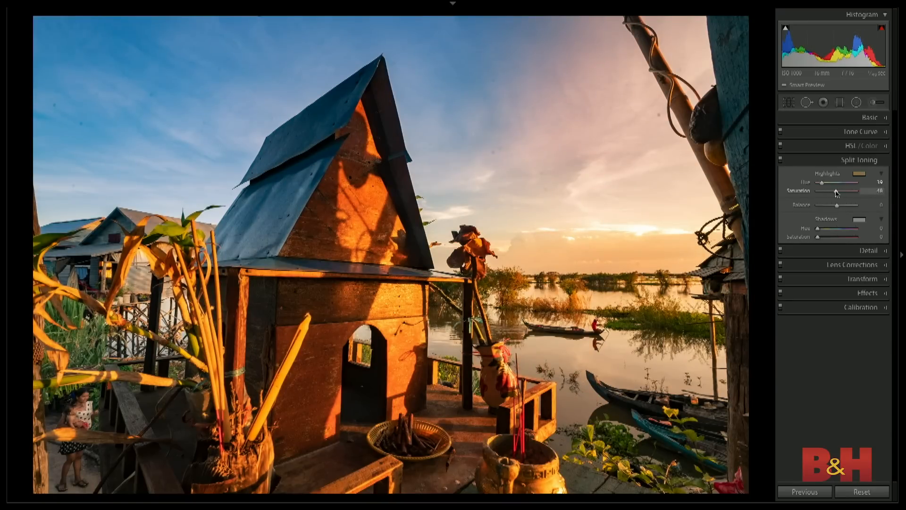
# - Compare the photo with and without split toning, and before and after all edits, leaving split toning enabled
pyautogui.click(780, 159)
pyautogui.click(780, 160)
pyautogui.click(780, 160)
pyautogui.click(780, 159)
pyautogui.click(780, 159)
pyautogui.click(780, 159)
pyautogui.press('\\')
pyautogui.press('\\')
pyautogui.press('\\')
pyautogui.press('\\')
pyautogui.click(780, 160)
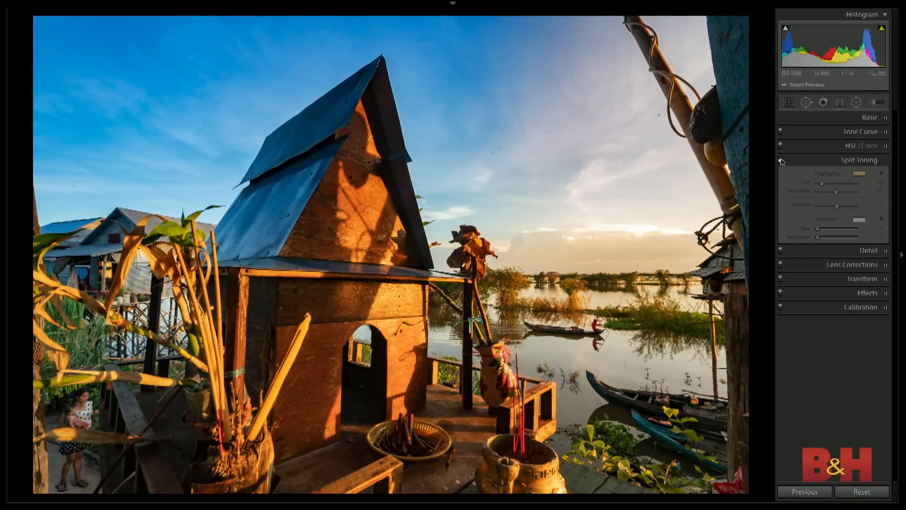
pyautogui.click(780, 160)
pyautogui.click(781, 160)
pyautogui.click(781, 160)
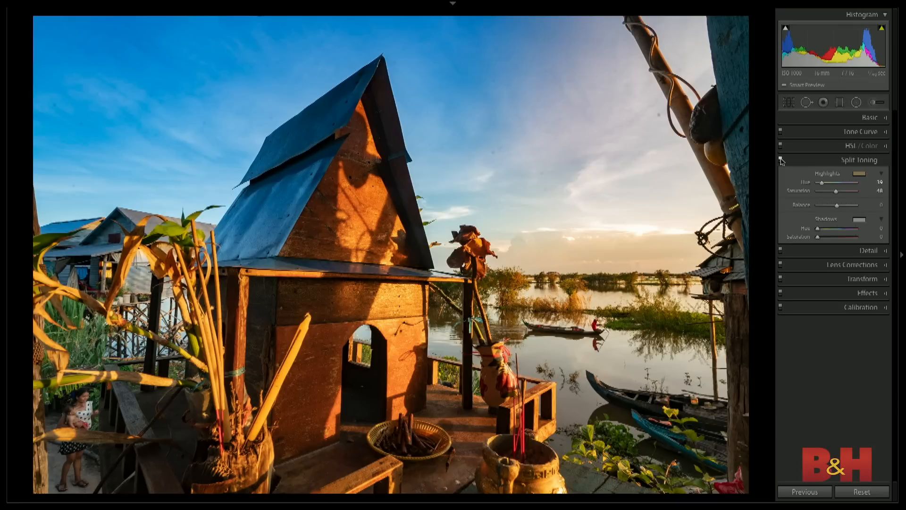
pyautogui.click(780, 160)
pyautogui.click(780, 160)
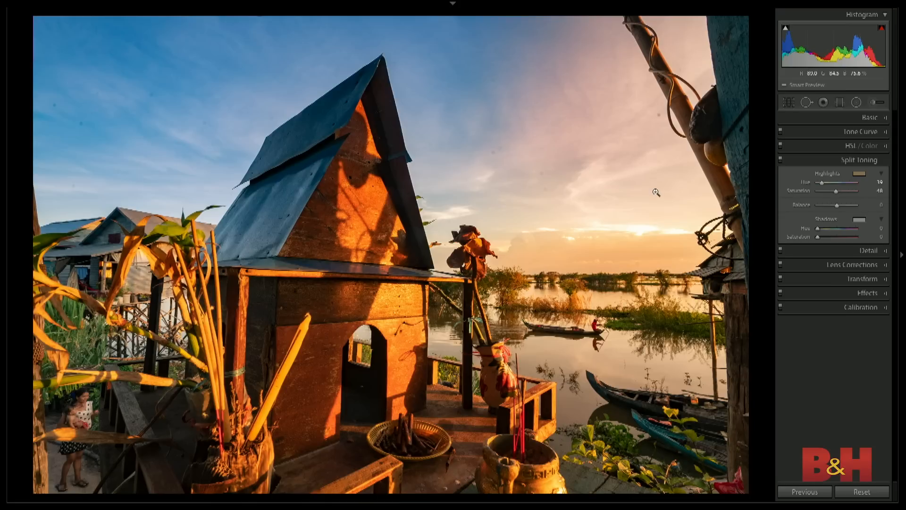
# - Try resizing the crop from the lower-right corner of the photo, with the original aspect ratio locked
pyautogui.press('r')
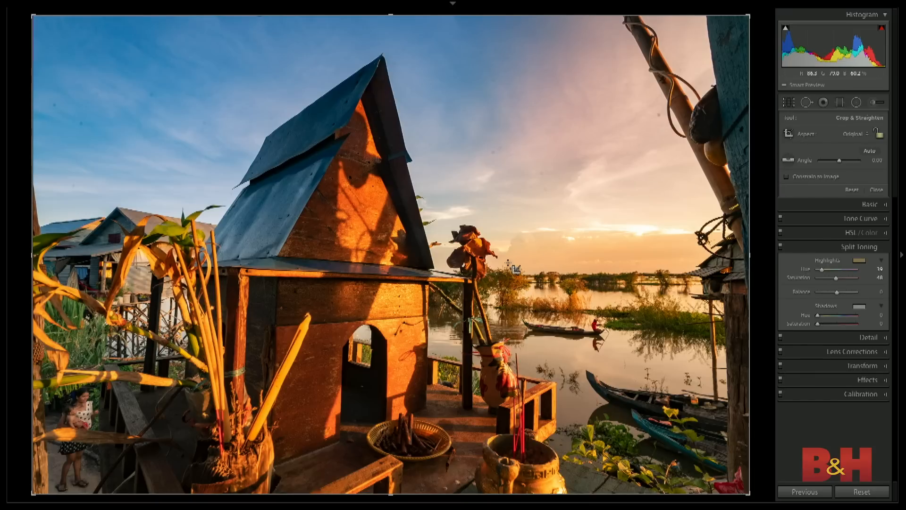
pyautogui.moveTo(748, 493)
pyautogui.mouseDown()
pyautogui.moveTo(693, 435)
pyautogui.moveTo(728, 501)
pyautogui.moveTo(763, 504)
pyautogui.mouseUp()
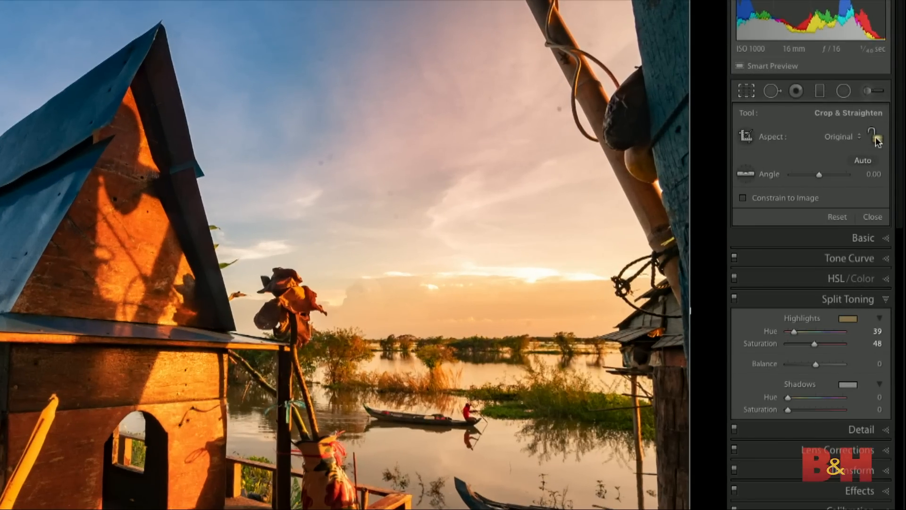
pyautogui.click(875, 138)
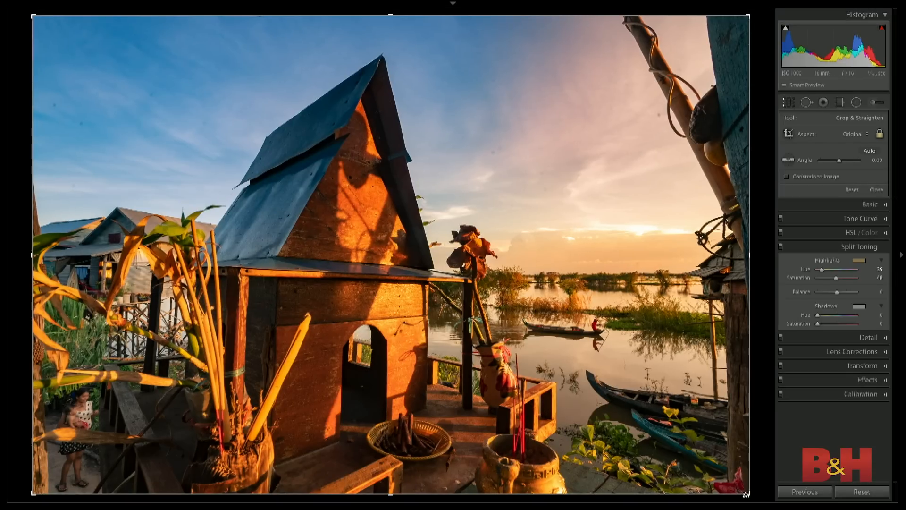
pyautogui.moveTo(747, 503); pyautogui.dragTo(656, 408)
# - Switch the crop between portrait and landscape orientation several times, and reset it to the full frame
pyautogui.press('x')
pyautogui.press('x')
pyautogui.press('x')
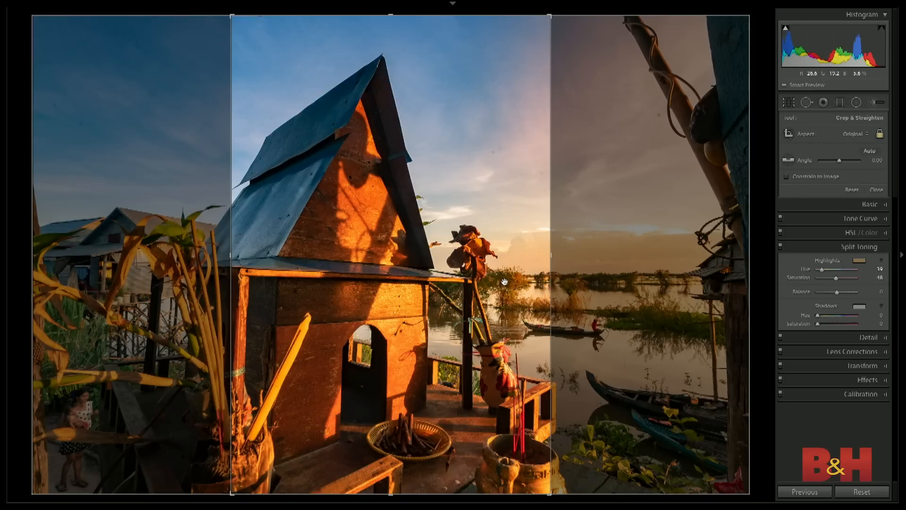
pyautogui.press('x')
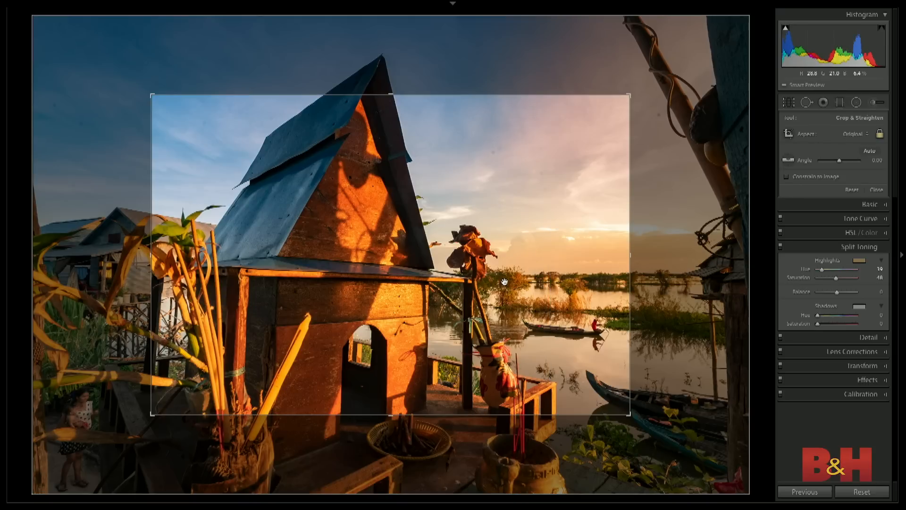
pyautogui.press('x')
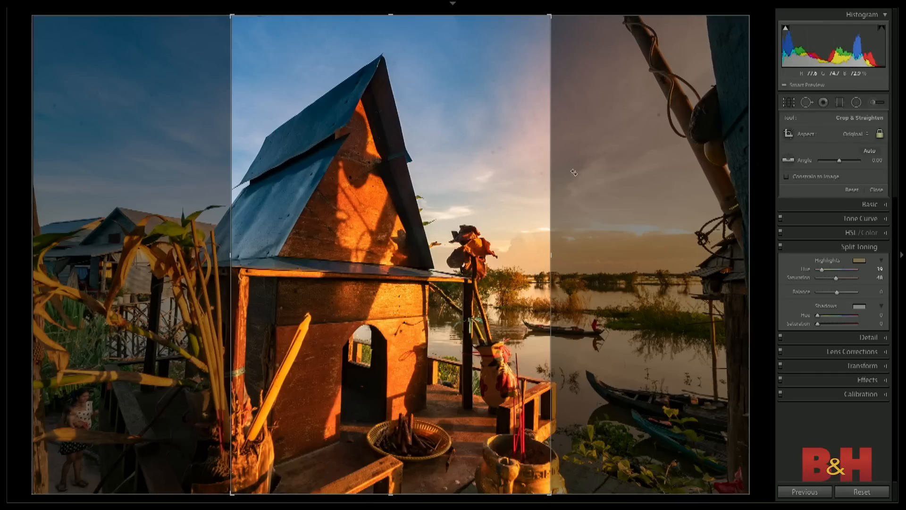
pyautogui.press('x')
pyautogui.click(852, 190)
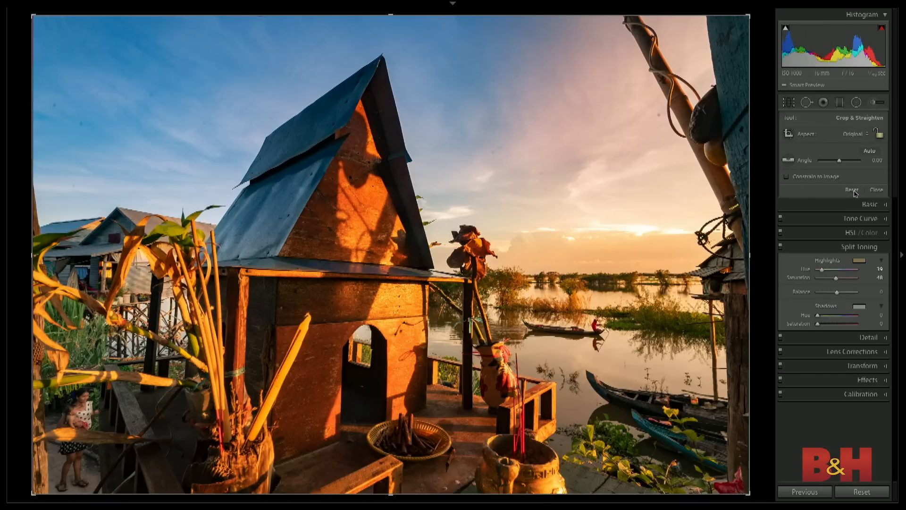
# - Try a tighter crop with the aspect ratio locked in lights-out view, and expand it back to the full frame
pyautogui.click(879, 135)
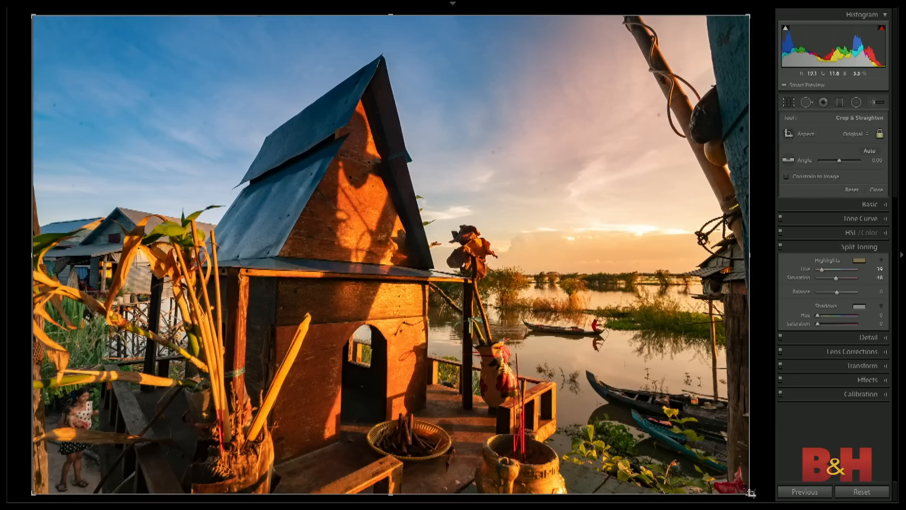
pyautogui.moveTo(751, 493); pyautogui.dragTo(722, 465)
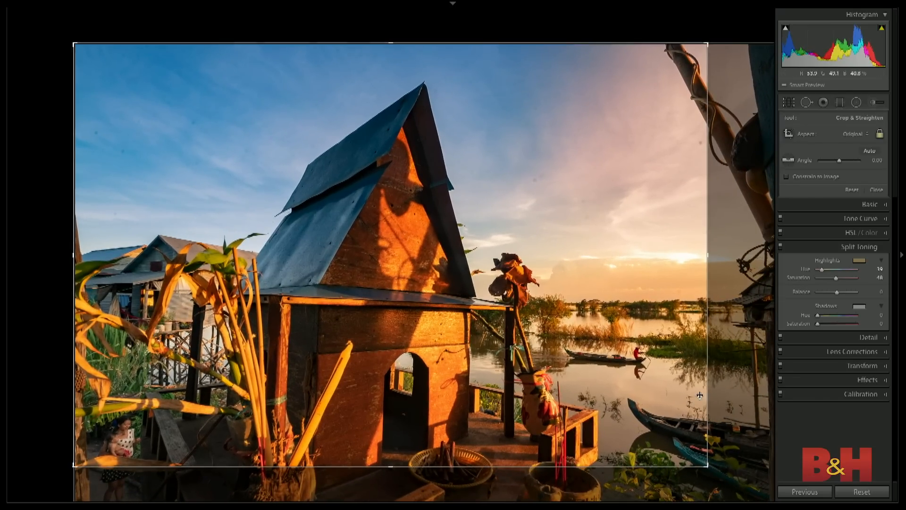
pyautogui.press('l')
pyautogui.press('l')
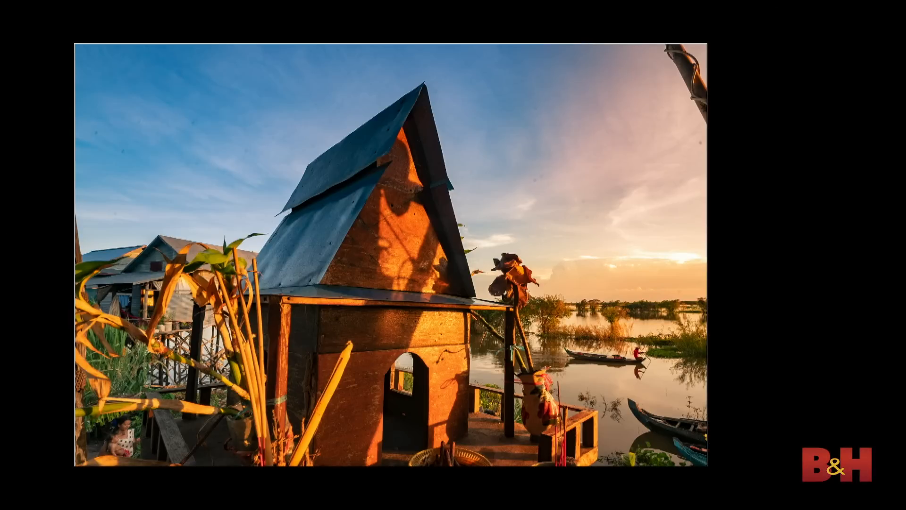
pyautogui.moveTo(708, 466); pyautogui.dragTo(801, 507)
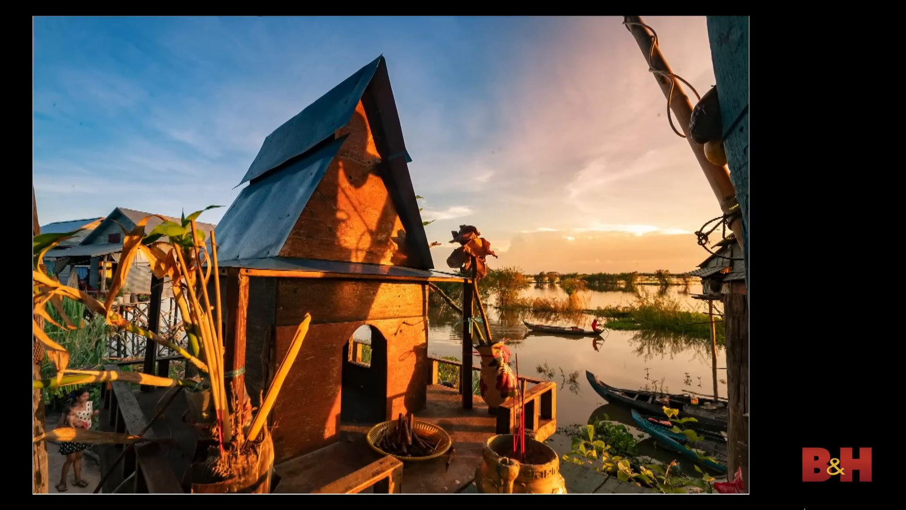
pyautogui.press('l')
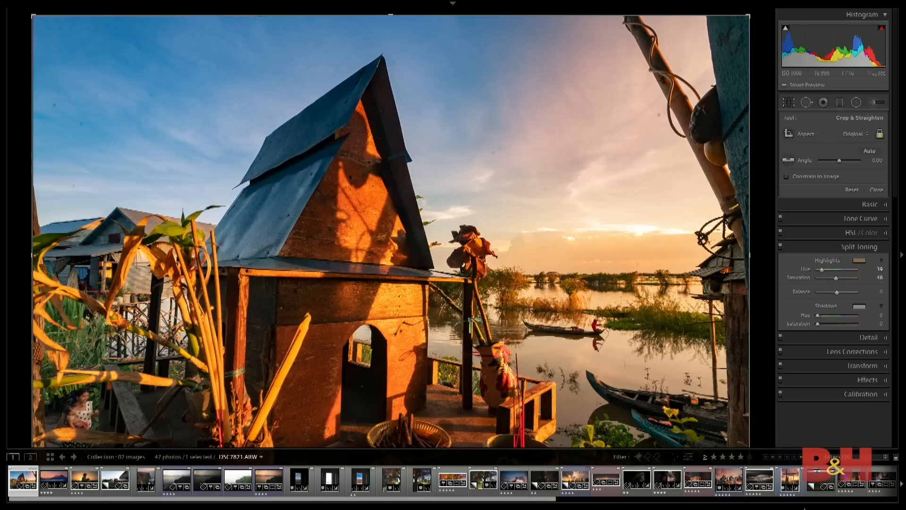
pyautogui.press('Return')
pyautogui.press('l')
pyautogui.press('l')
pyautogui.press('l')
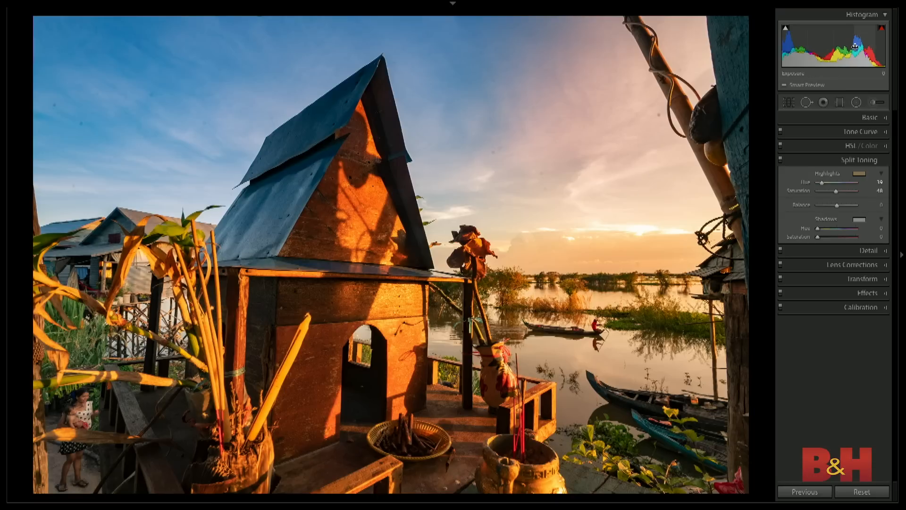
# - Add a vertical graduated filter over the right side of the photo and lower its Exposure to -4.00
pyautogui.click(840, 103)
pyautogui.moveTo(714, 111); pyautogui.dragTo(580, 112)
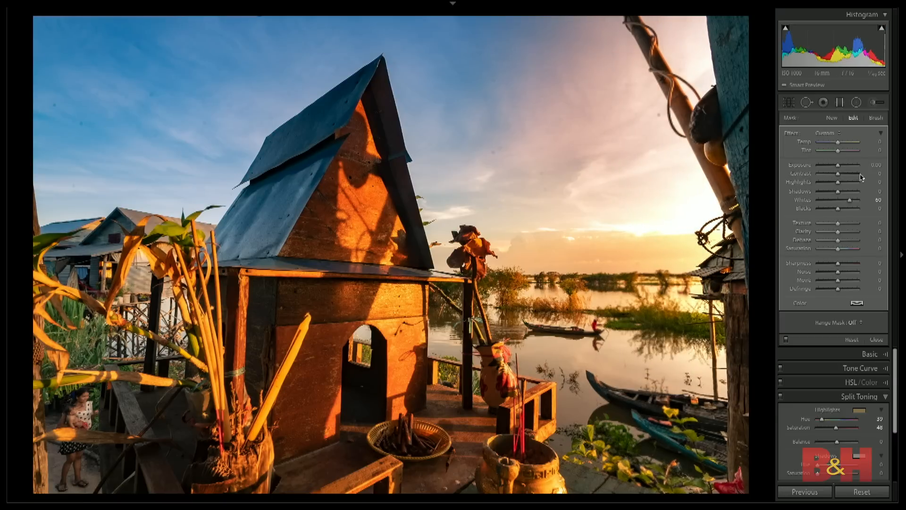
pyautogui.moveTo(838, 165); pyautogui.dragTo(810, 167)
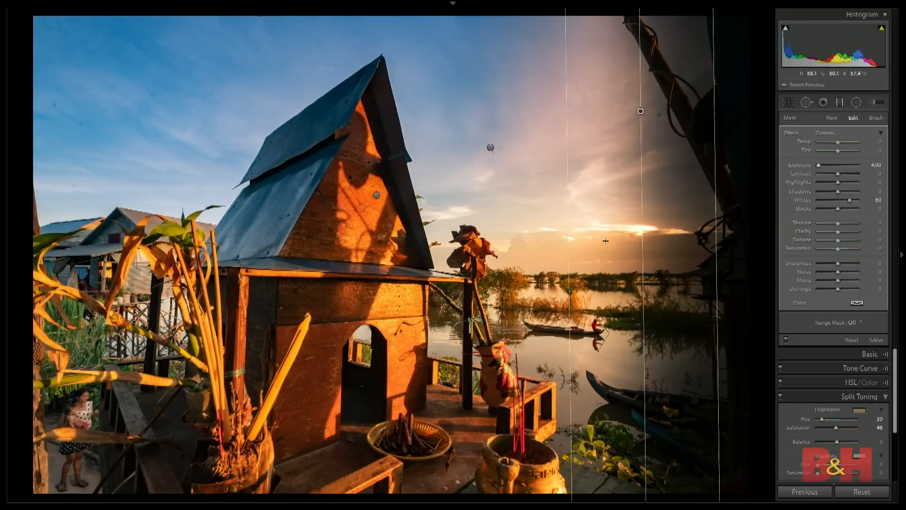
# - Widen the new graduated filter's gradient, set its Exposure to -3.02, and reposition it near the photo's right edge
pyautogui.moveTo(641, 113); pyautogui.dragTo(536, 116)
pyautogui.moveTo(470, 117); pyautogui.dragTo(441, 124)
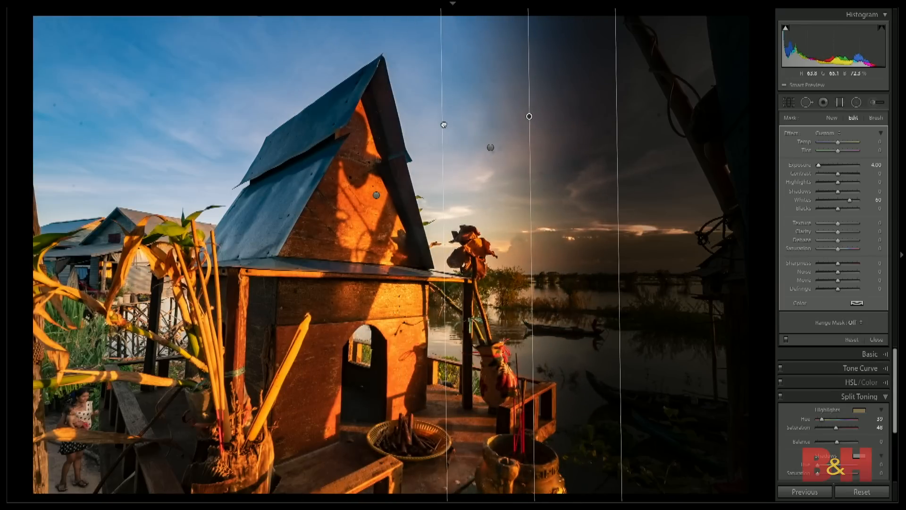
pyautogui.moveTo(819, 166)
pyautogui.mouseDown()
pyautogui.moveTo(851, 165)
pyautogui.moveTo(823, 166)
pyautogui.mouseUp()
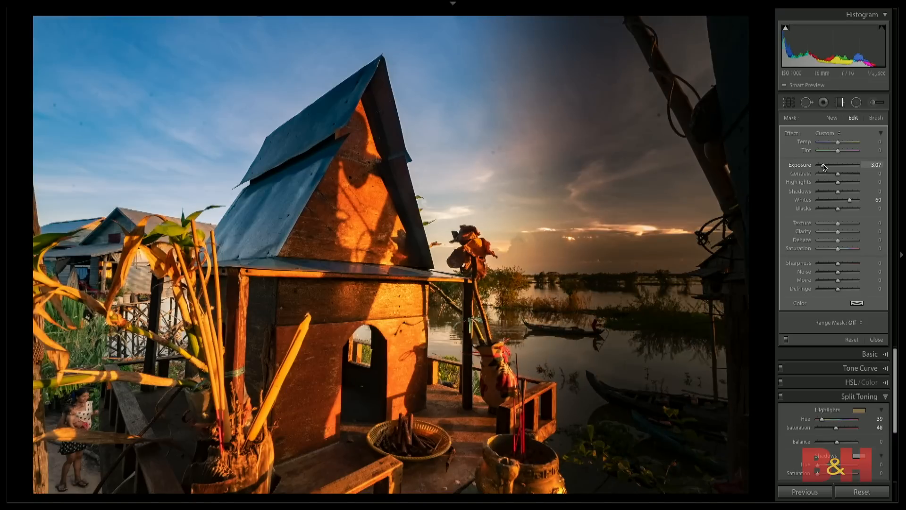
pyautogui.moveTo(530, 116); pyautogui.dragTo(695, 116)
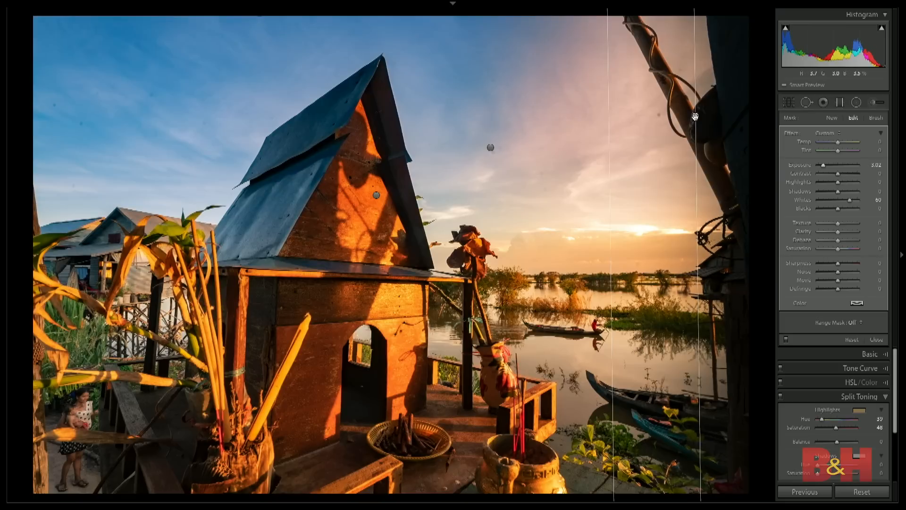
# - Compare the photo with and without the graduated filters, leaving the filters enabled
pyautogui.click(786, 339)
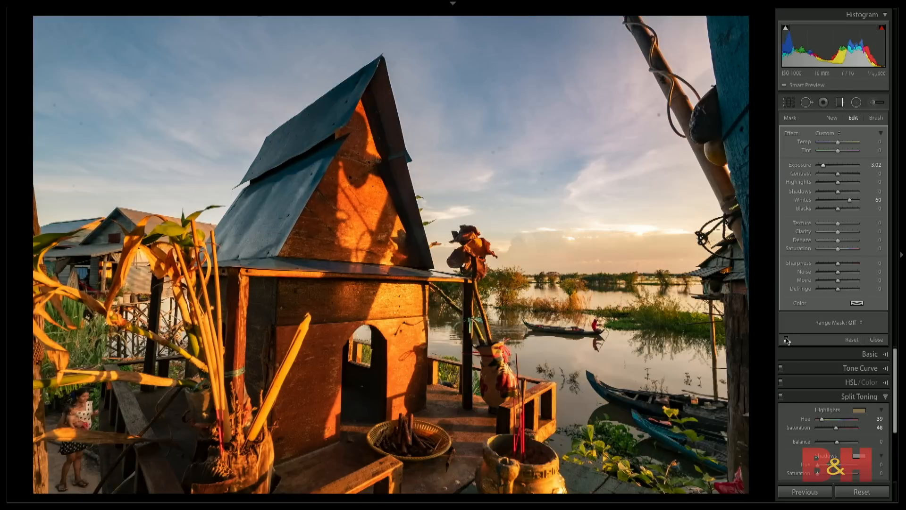
pyautogui.click(785, 339)
pyautogui.click(786, 339)
pyautogui.click(786, 339)
pyautogui.click(785, 339)
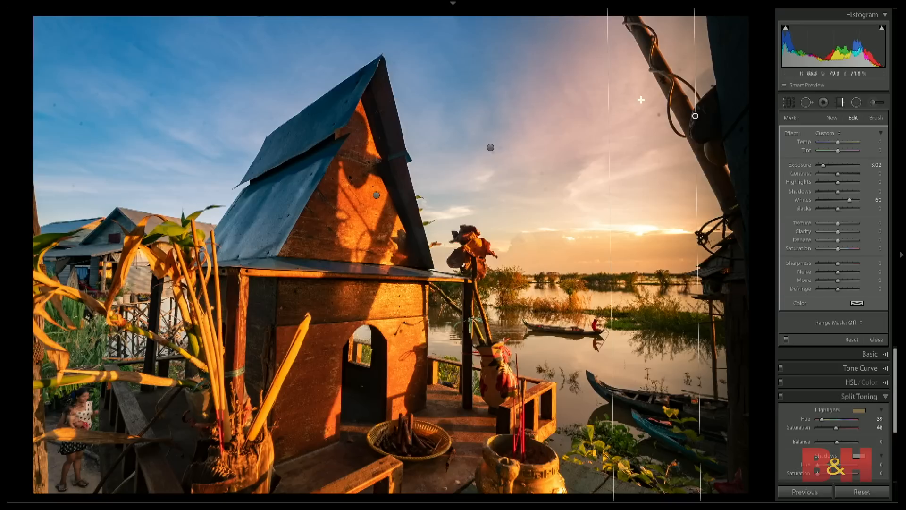
# - Tilt the darkening filter diagonally and return it to vertical, narrow its gradient, and place it over the bamboo pole
pyautogui.moveTo(688, 74); pyautogui.dragTo(661, 90)
pyautogui.moveTo(694, 116); pyautogui.dragTo(640, 101)
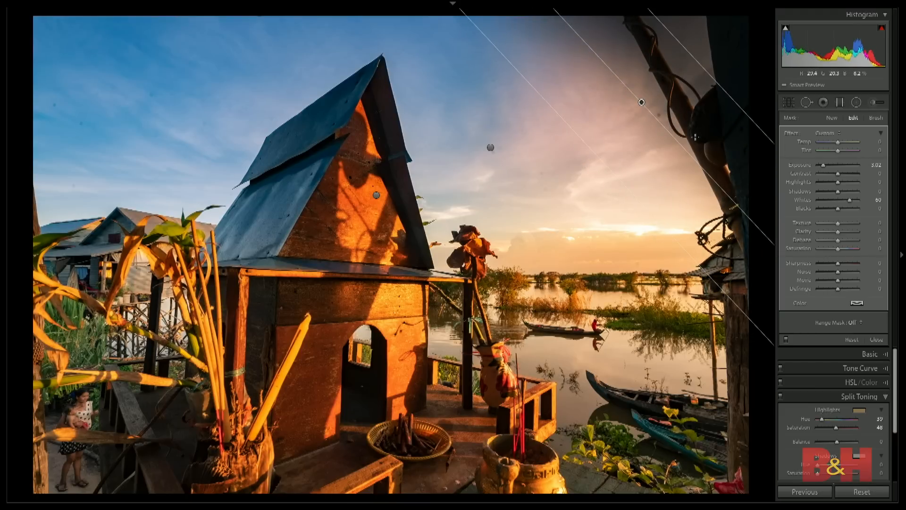
pyautogui.moveTo(748, 215); pyautogui.dragTo(568, 243)
pyautogui.moveTo(554, 210); pyautogui.dragTo(618, 211)
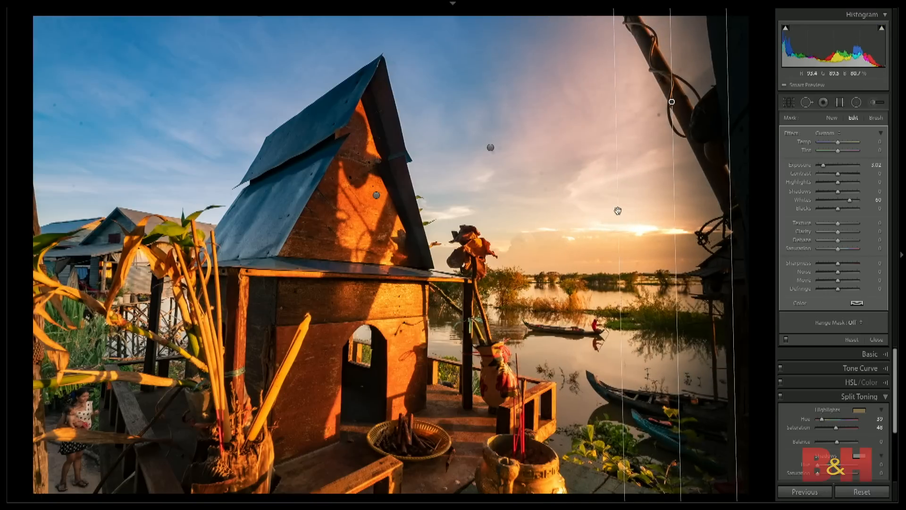
pyautogui.moveTo(672, 102)
pyautogui.mouseDown()
pyautogui.moveTo(647, 93)
pyautogui.moveTo(680, 94)
pyautogui.mouseUp()
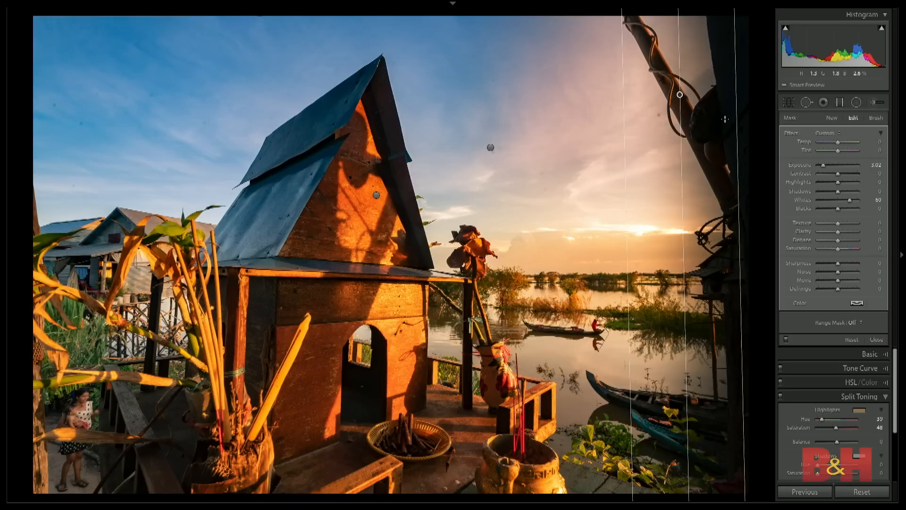
pyautogui.moveTo(679, 95); pyautogui.dragTo(664, 94)
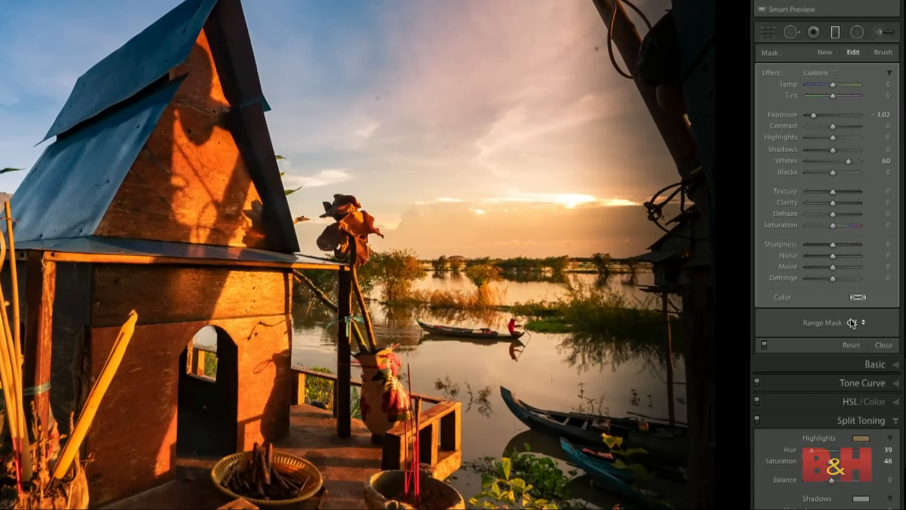
# - Set the darkening graduated filter's Range Mask to Luminance
pyautogui.click(852, 322)
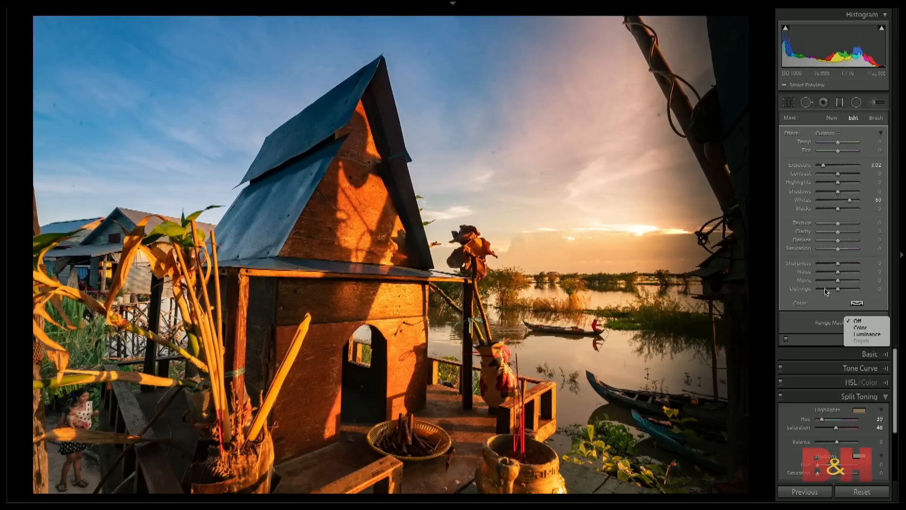
pyautogui.click(801, 321)
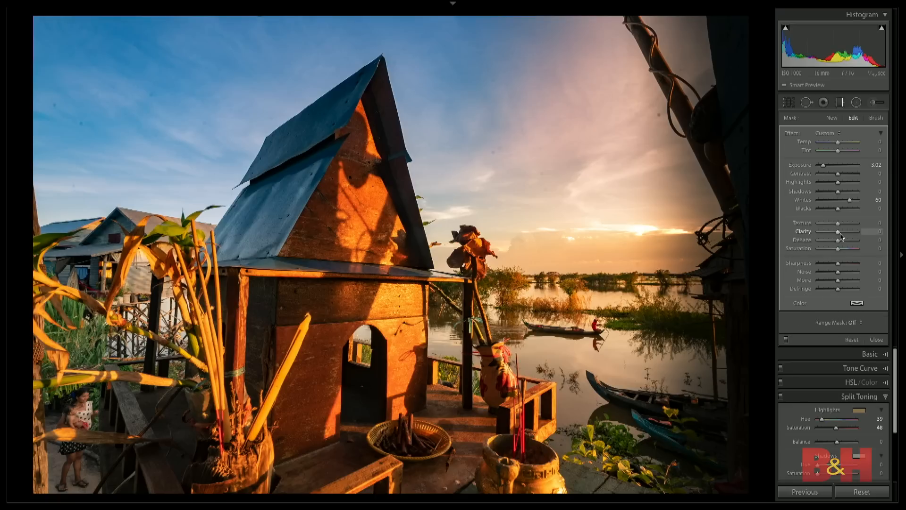
pyautogui.click(853, 322)
pyautogui.click(867, 334)
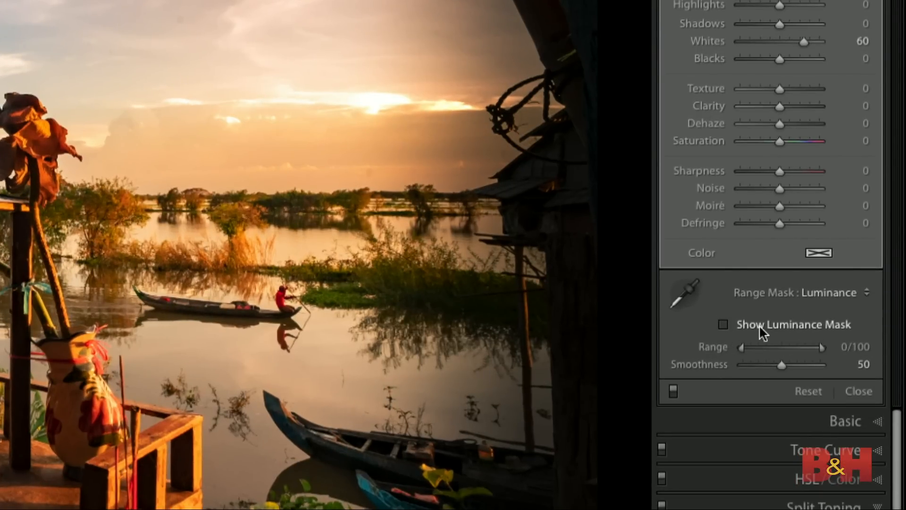
# - Show the luminance mask for the darkening graduated filter and widen its gradient toward the middle of the photo
pyautogui.click(723, 324)
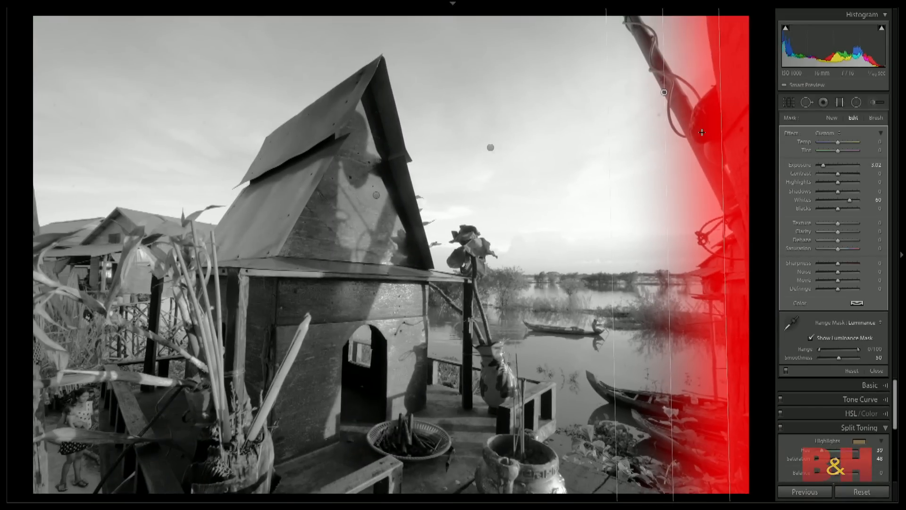
pyautogui.moveTo(607, 112); pyautogui.dragTo(538, 109)
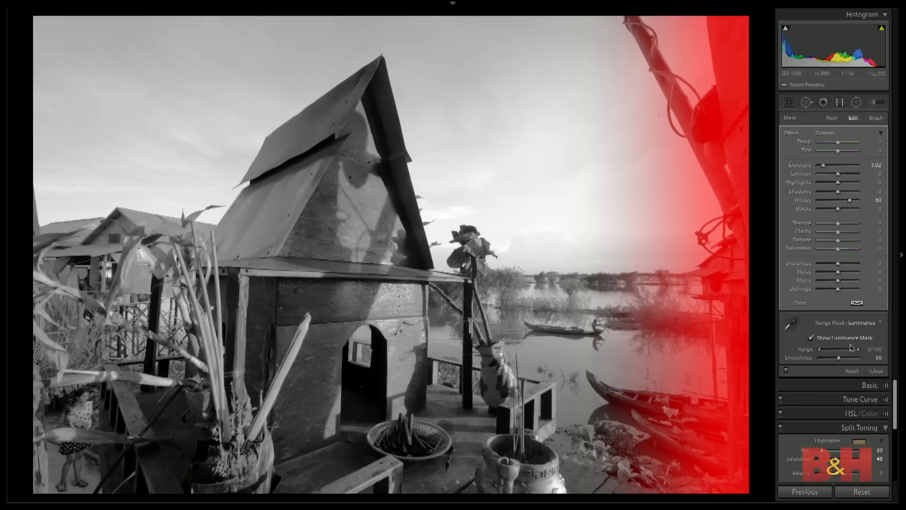
# - Try a lower luminance limit of 71, return it to 0, and set the filter's luminance range to 0/41
pyautogui.moveTo(819, 351); pyautogui.dragTo(848, 353)
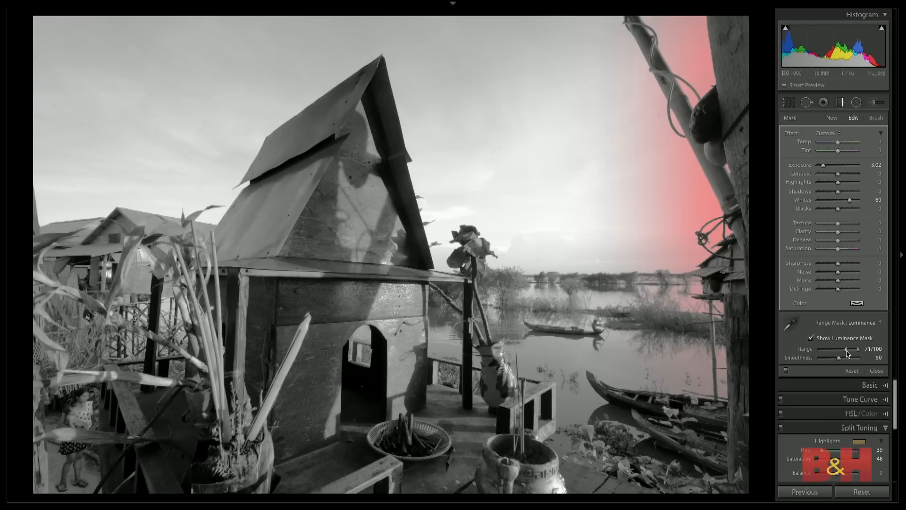
pyautogui.moveTo(848, 354); pyautogui.dragTo(813, 354)
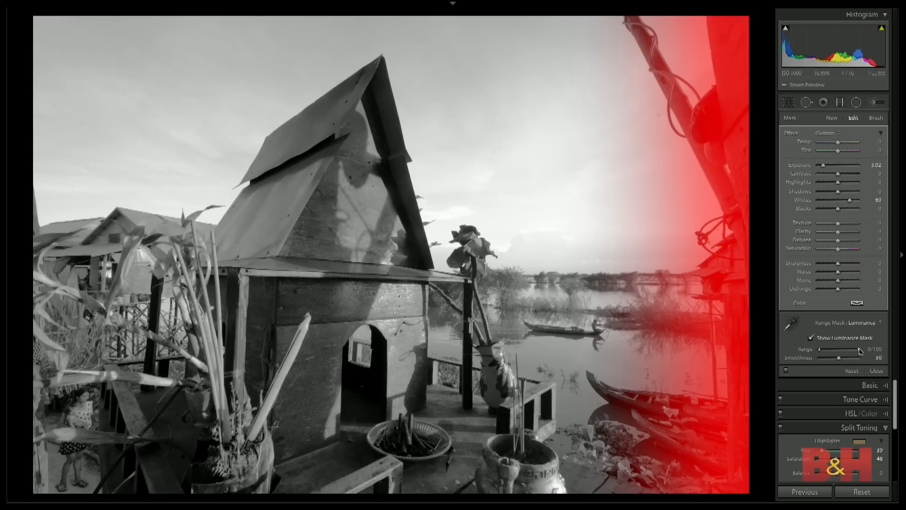
pyautogui.moveTo(857, 351); pyautogui.dragTo(844, 352)
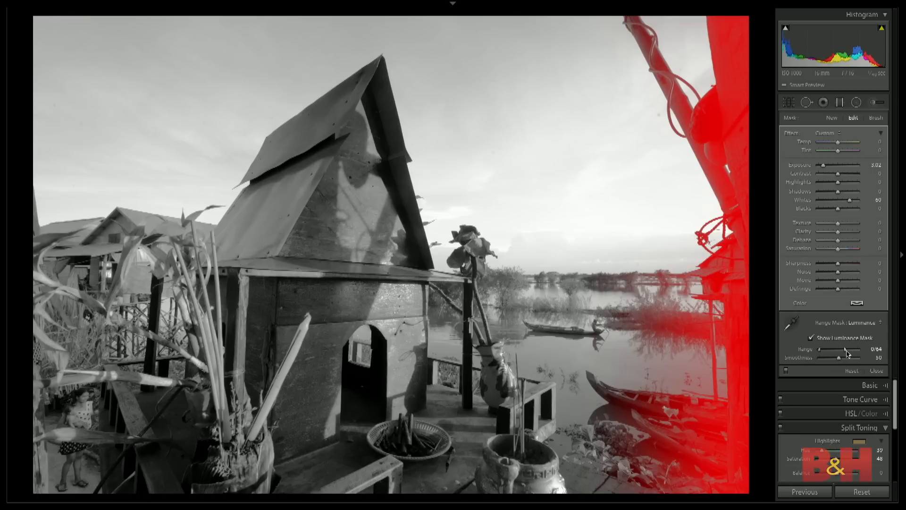
pyautogui.moveTo(845, 351); pyautogui.dragTo(835, 350)
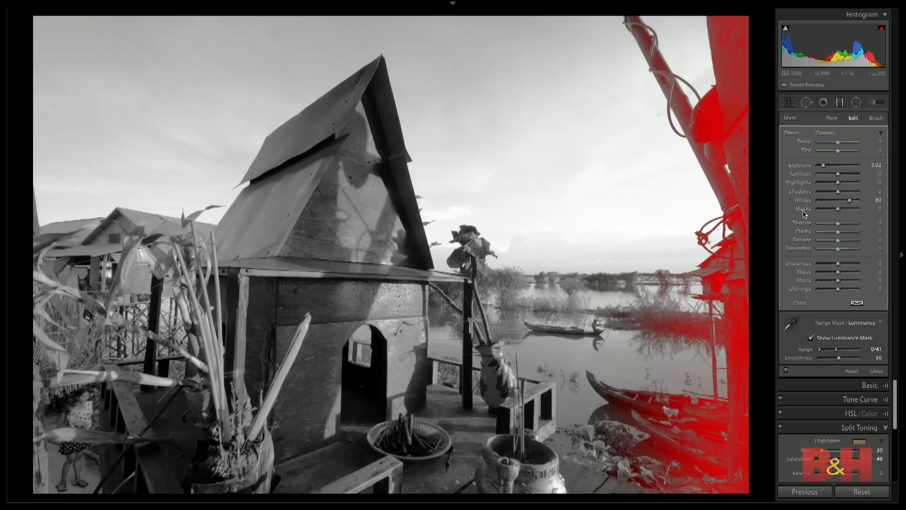
# - Hide the mask overlay, set the darkening filter's Exposure to -2.45, and finish editing the graduated filters
pyautogui.press('o')
pyautogui.press('o')
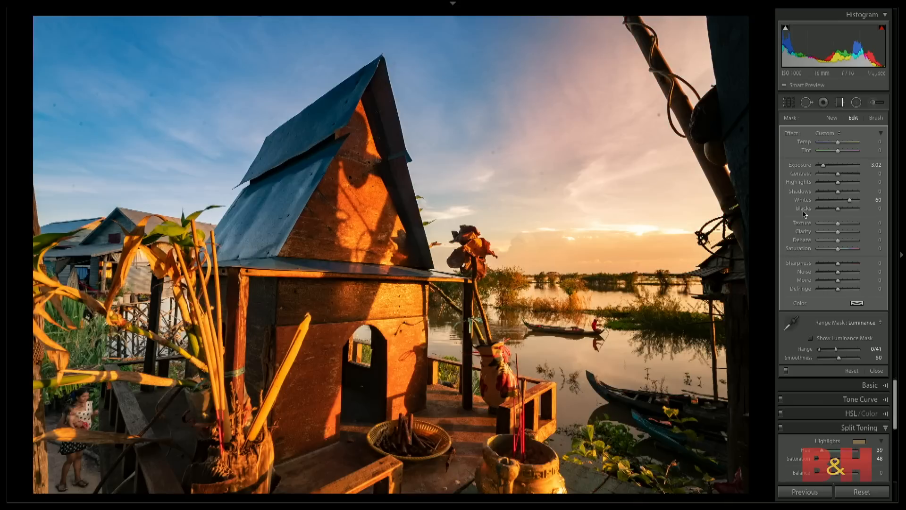
pyautogui.moveTo(830, 164)
pyautogui.mouseDown()
pyautogui.moveTo(849, 168)
pyautogui.moveTo(827, 169)
pyautogui.mouseUp()
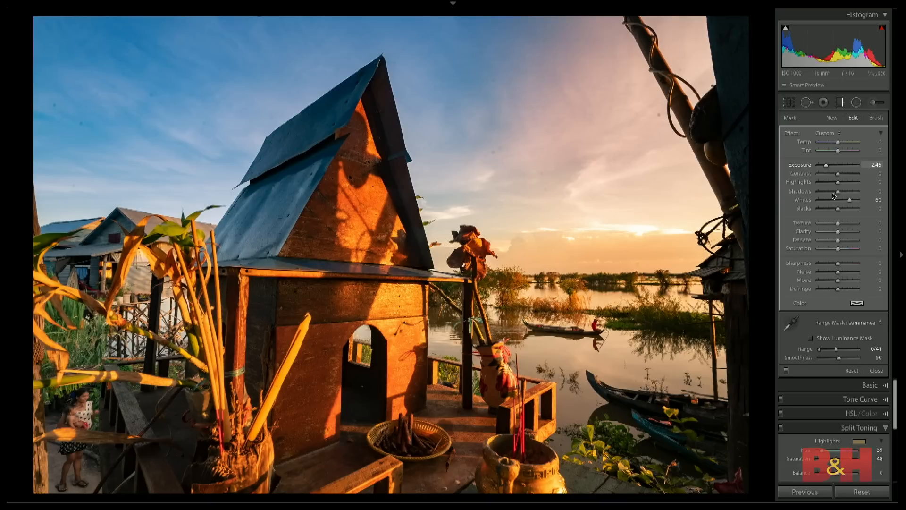
pyautogui.click(877, 370)
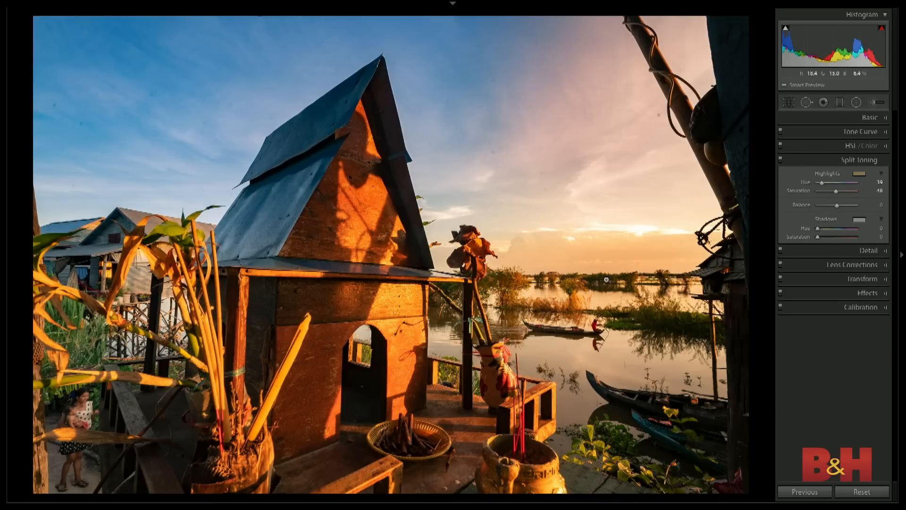
# - Compare the A-frame house photo before and after all its edits
pyautogui.press('\\')
pyautogui.press('\\')
pyautogui.press('\\')
pyautogui.press('\\')
# - Move on to the mountain sunset photo, create a virtual copy of it, and switch to the unedited version
pyautogui.press('Right')
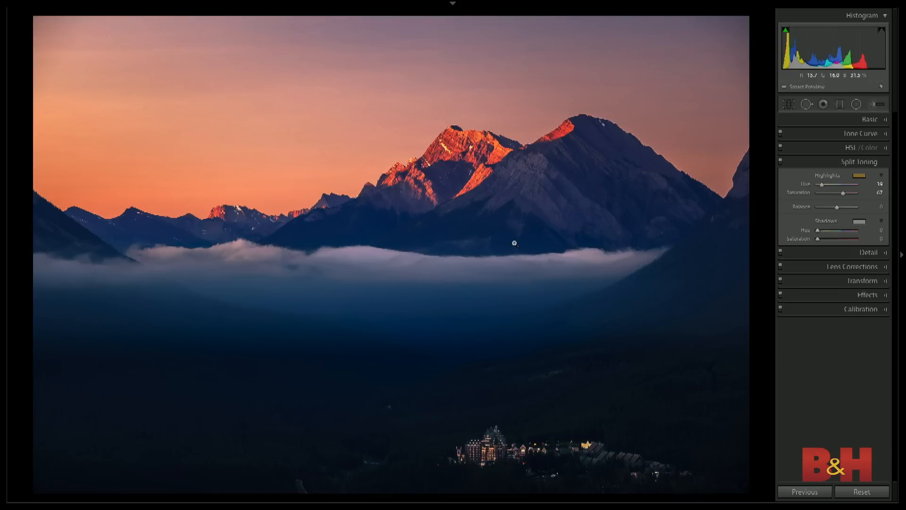
pyautogui.hotkey('ctrl', "'")
pyautogui.press('Left')
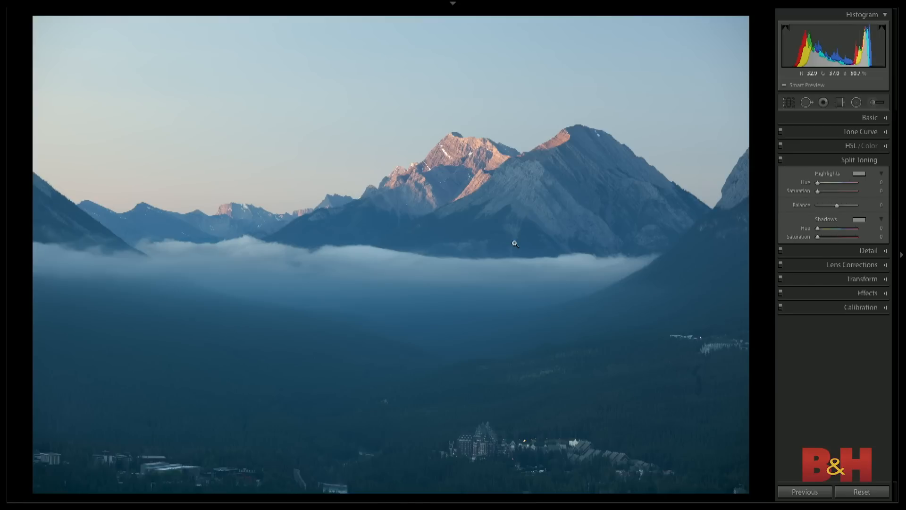
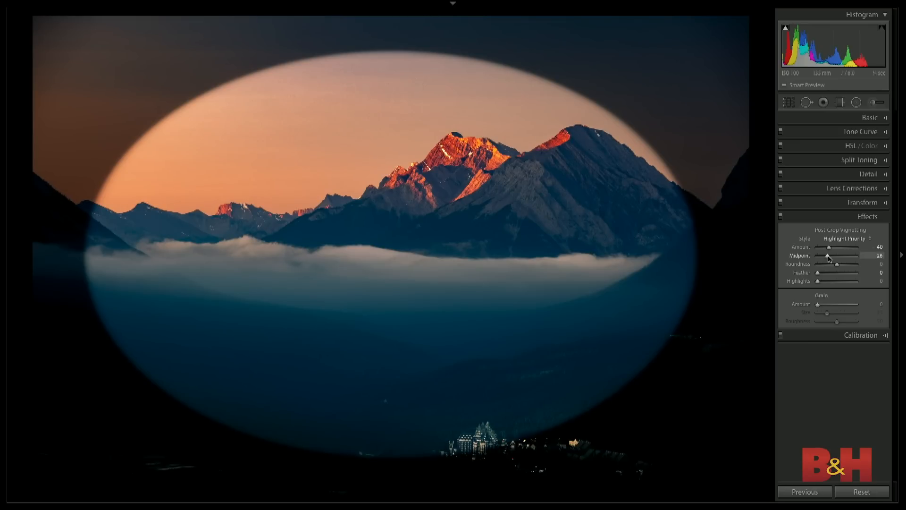
# - Try a post-crop vignette with Midpoint 16 and Amount -31, and reset the vignette Amount to 0
pyautogui.moveTo(822, 257)
pyautogui.mouseDown()
pyautogui.moveTo(834, 258)
pyautogui.moveTo(818, 266)
pyautogui.moveTo(859, 265)
pyautogui.moveTo(819, 266)
pyautogui.moveTo(836, 266)
pyautogui.mouseUp()
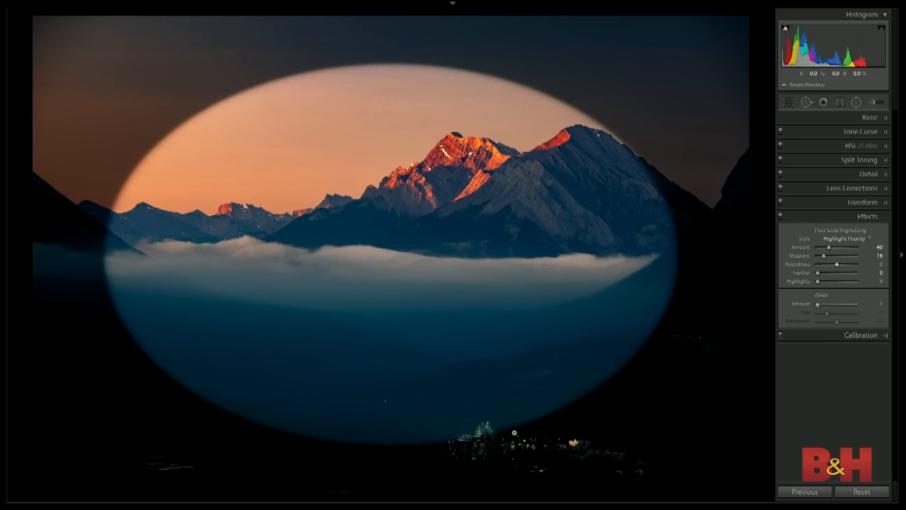
pyautogui.doubleClick(832, 249)
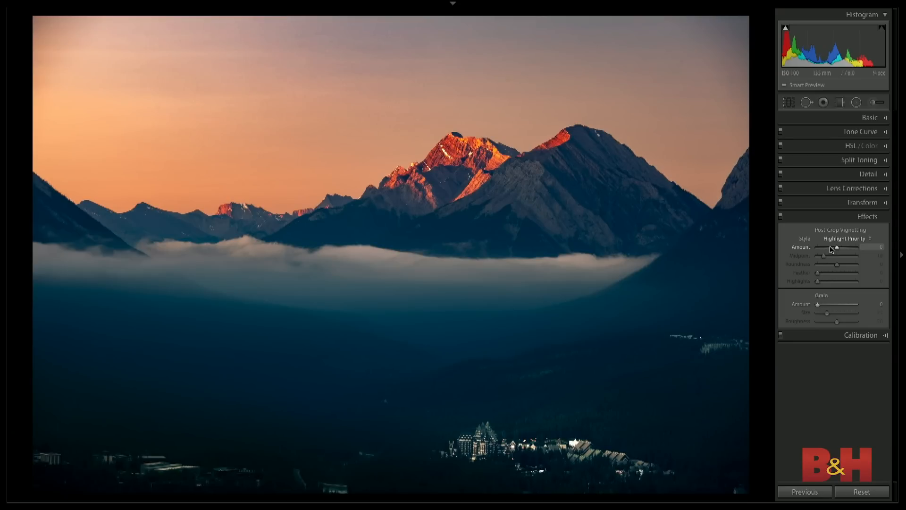
pyautogui.click(831, 249)
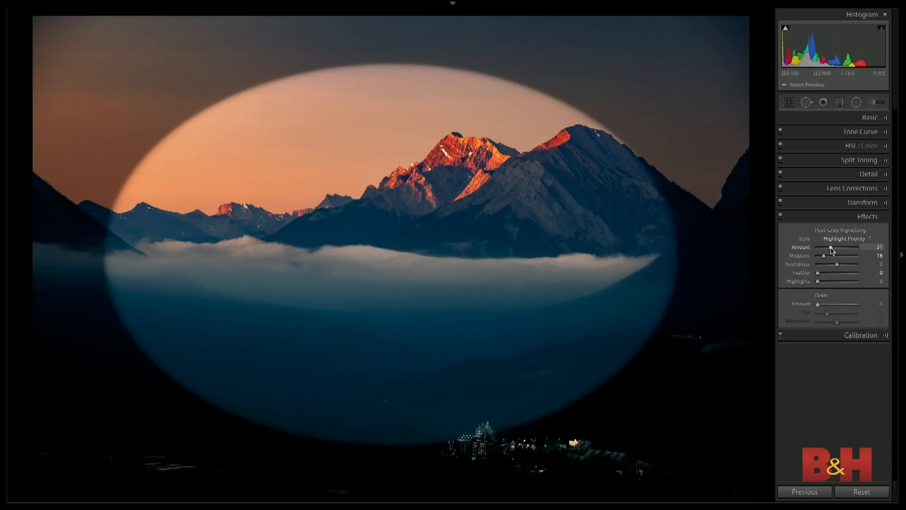
pyautogui.doubleClick(832, 249)
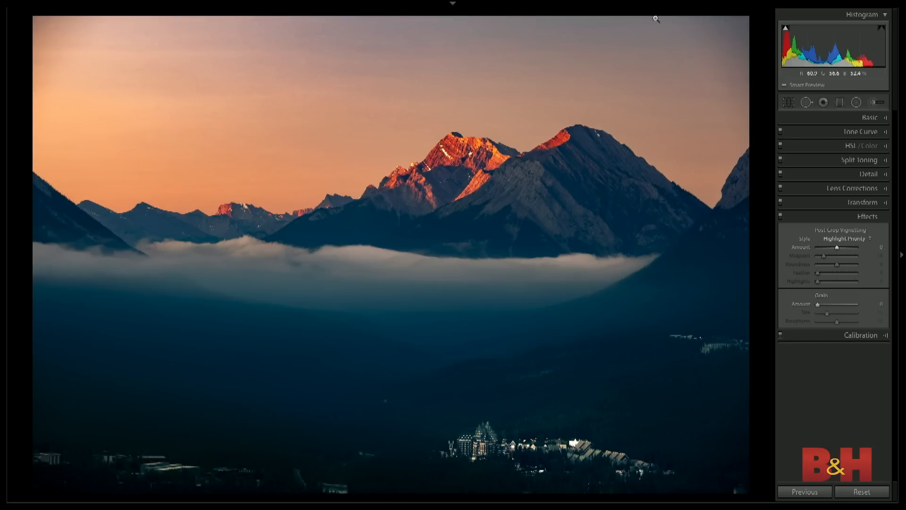
# - Draw a large radial filter over the valley, stretch it taller, and move it up onto the main mountains
pyautogui.click(857, 103)
pyautogui.moveTo(439, 317)
pyautogui.mouseDown()
pyautogui.moveTo(512, 395)
pyautogui.moveTo(607, 455)
pyautogui.moveTo(651, 502)
pyautogui.moveTo(687, 506)
pyautogui.mouseUp()
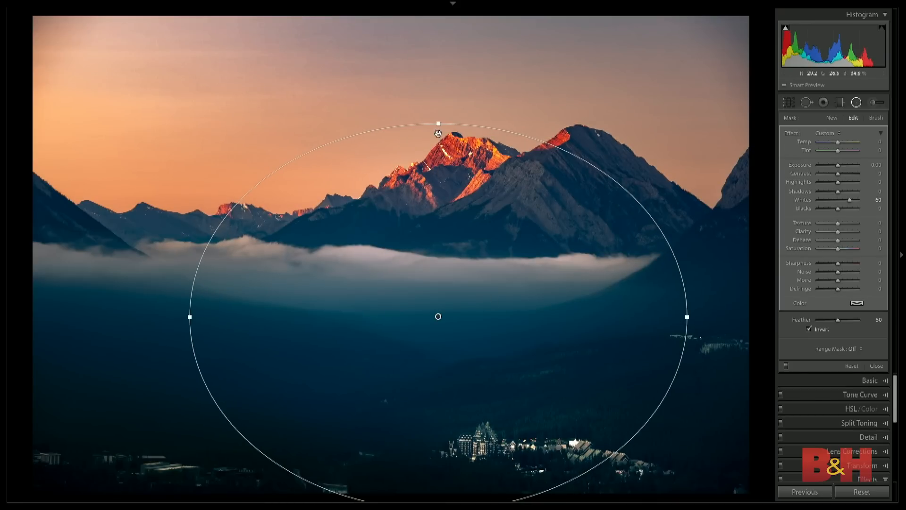
pyautogui.moveTo(438, 121); pyautogui.dragTo(438, 90)
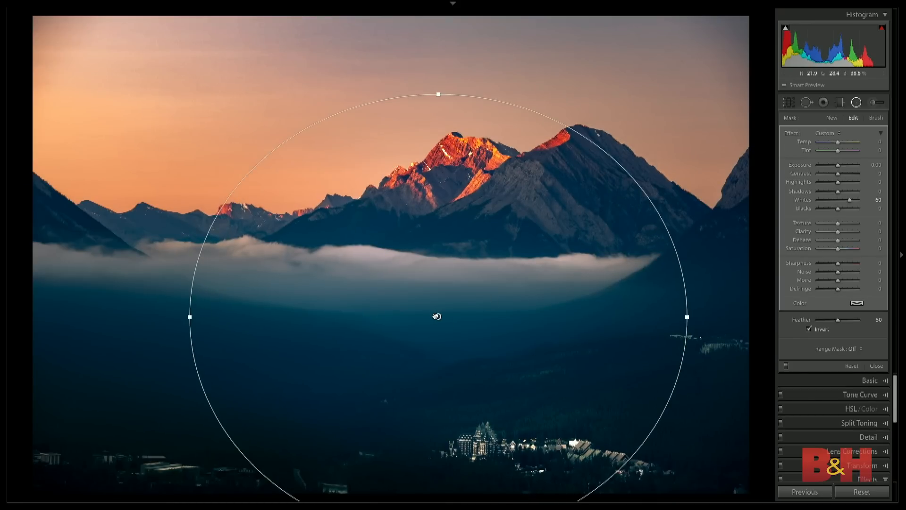
pyautogui.moveTo(427, 305); pyautogui.dragTo(469, 239)
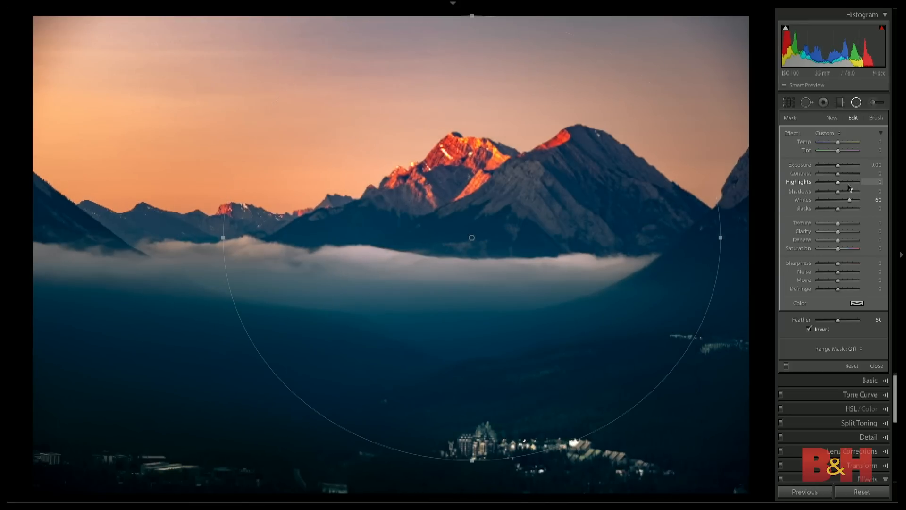
# - Set the radial filter's Exposure to -2.10 and Whites to 0, with Invert off so the darkening falls outside the ellipse
pyautogui.moveTo(839, 170); pyautogui.dragTo(828, 168)
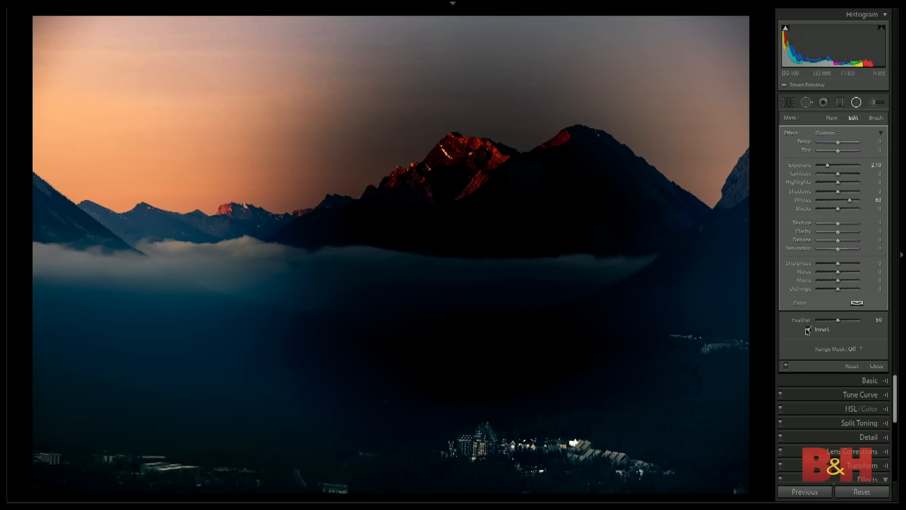
pyautogui.click(735, 332)
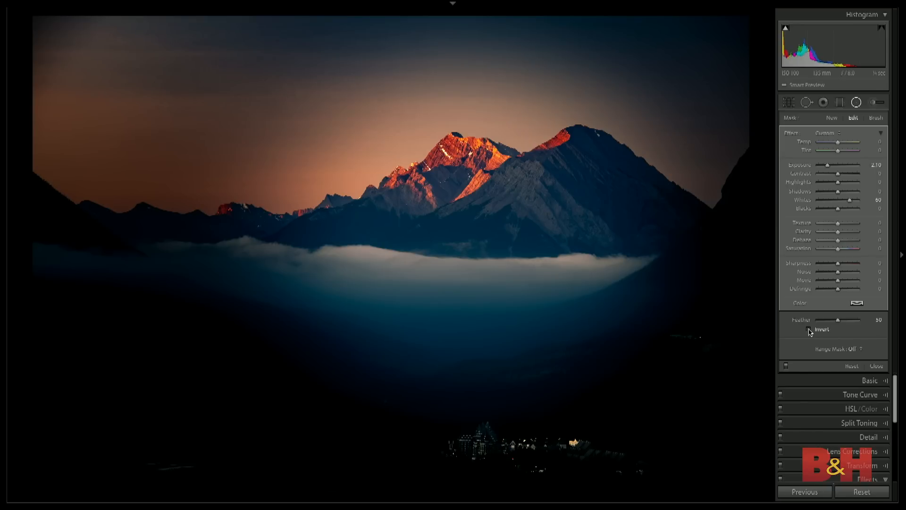
pyautogui.moveTo(471, 237); pyautogui.dragTo(438, 249)
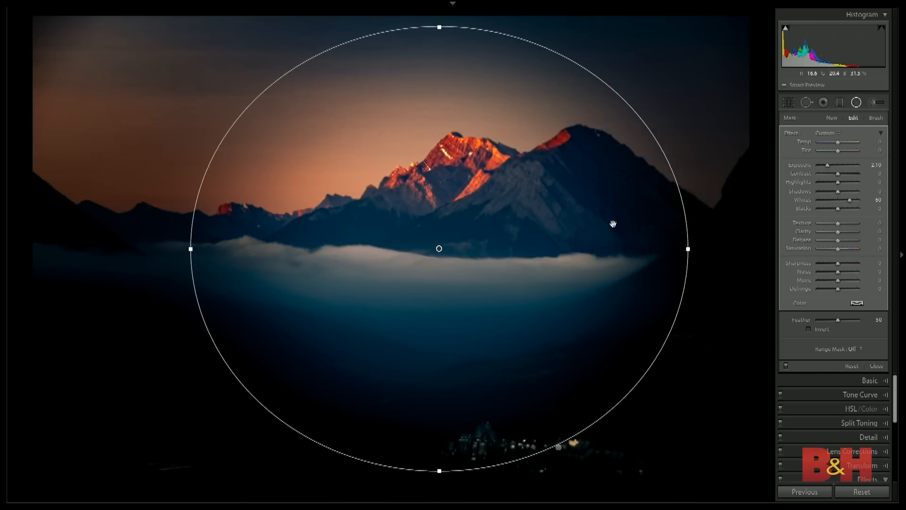
pyautogui.moveTo(849, 200); pyautogui.dragTo(839, 203)
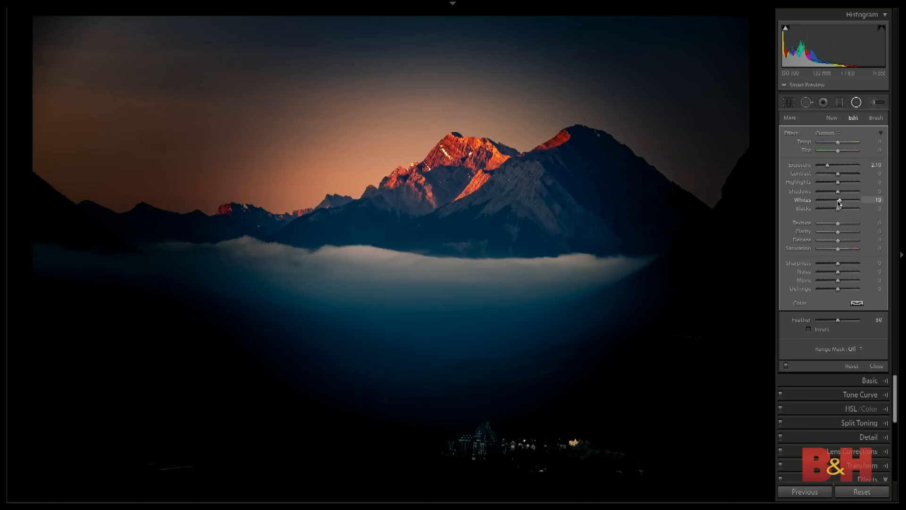
# - Enlarge the radial filter's ellipse in height and width, and reposition it around the mountains and the lit town
pyautogui.moveTo(438, 246); pyautogui.dragTo(490, 336)
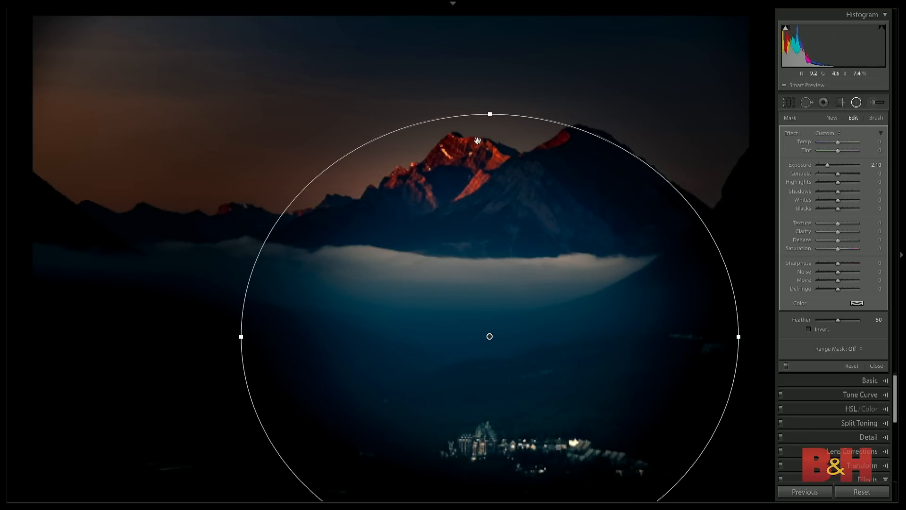
pyautogui.moveTo(490, 113); pyautogui.dragTo(490, 78)
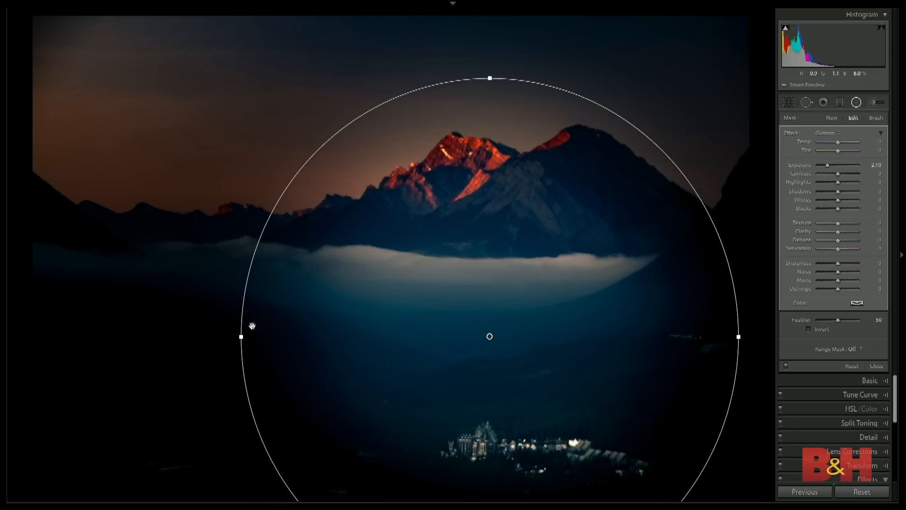
pyautogui.moveTo(241, 336); pyautogui.dragTo(204, 333)
pyautogui.moveTo(512, 293); pyautogui.dragTo(505, 217)
# - Set the radial filter's Exposure to -0.46, Dehaze to 13, Clarity to -70, and Sharpness to -100
pyautogui.moveTo(826, 167); pyautogui.dragTo(838, 169)
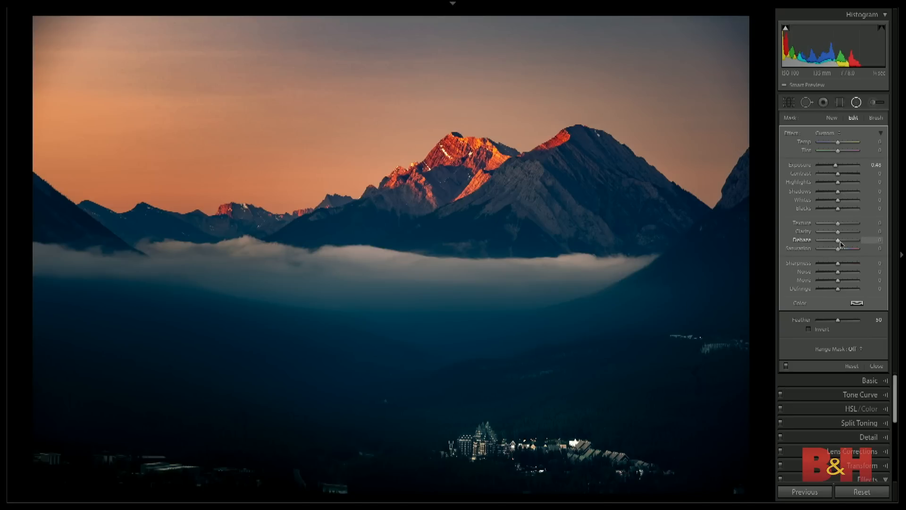
pyautogui.moveTo(838, 242); pyautogui.dragTo(824, 234)
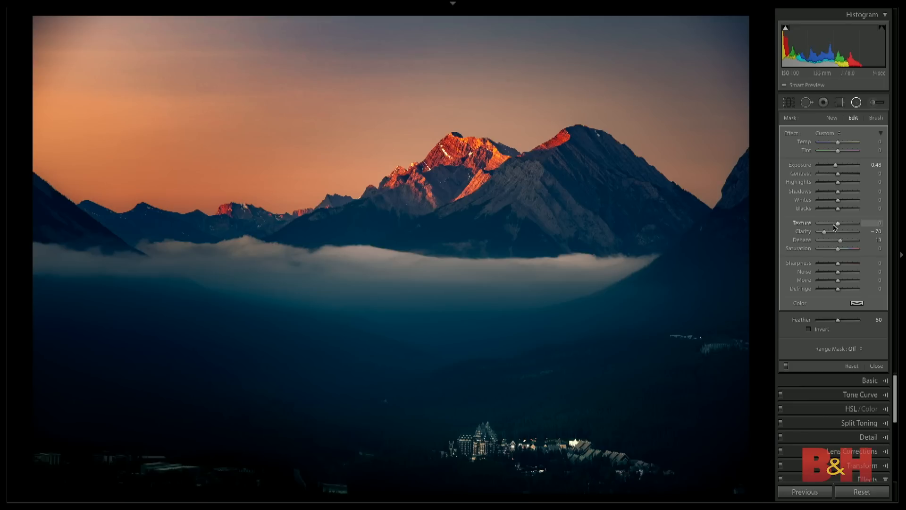
pyautogui.moveTo(838, 264); pyautogui.dragTo(780, 272)
# - Compare the mountain photo with the radial filter turned off and on
pyautogui.click(786, 366)
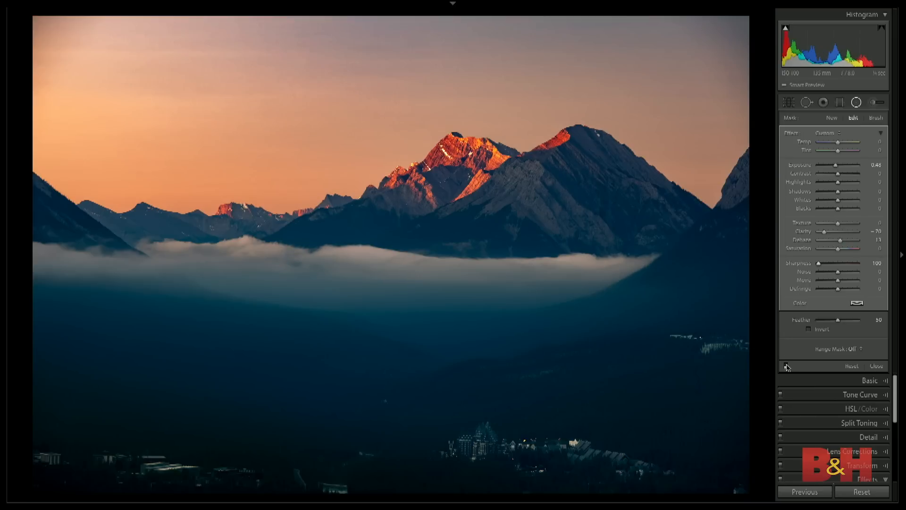
pyautogui.click(786, 366)
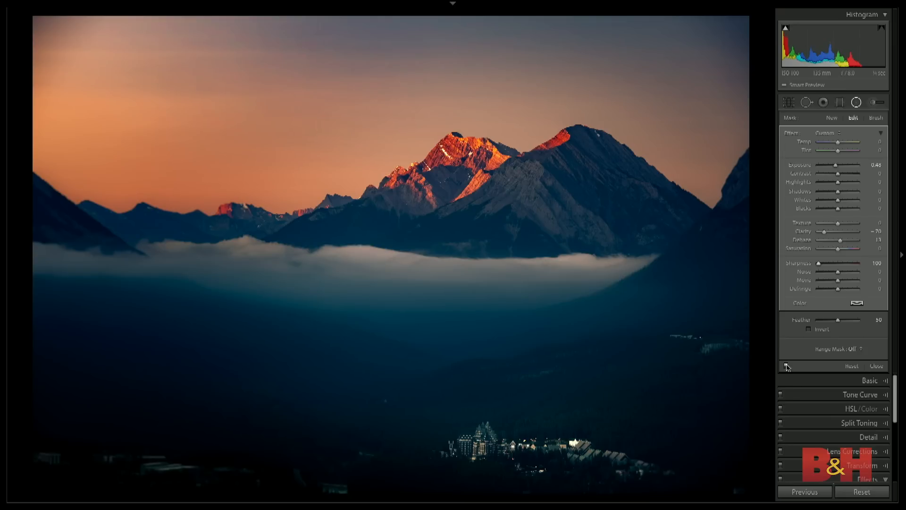
pyautogui.click(786, 366)
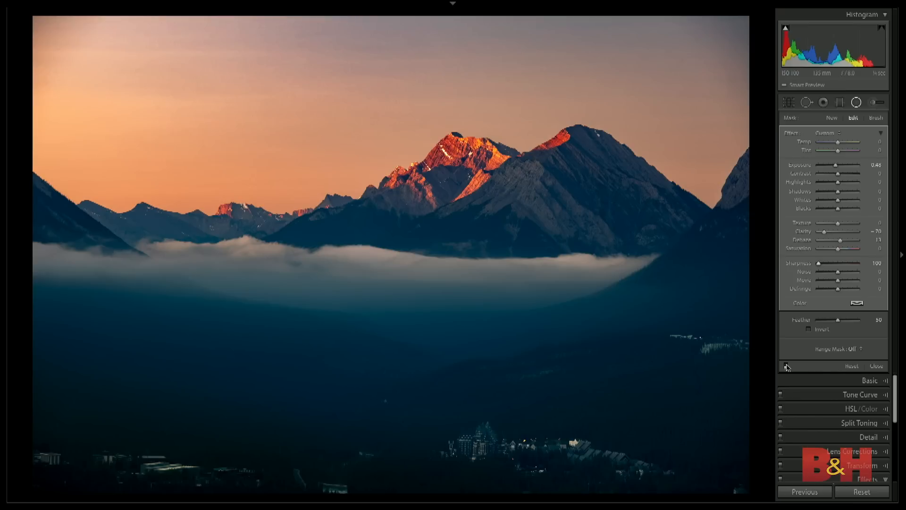
pyautogui.click(786, 366)
# - Cool the radial filter's Temp to -7 and center its ellipse on the fog bank below the peaks
pyautogui.moveTo(838, 141); pyautogui.dragTo(837, 141)
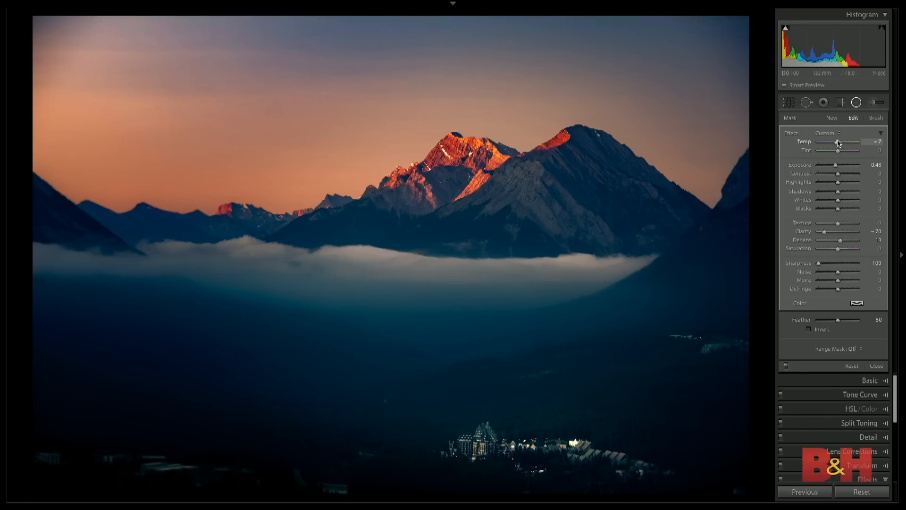
pyautogui.moveTo(483, 272); pyautogui.dragTo(416, 266)
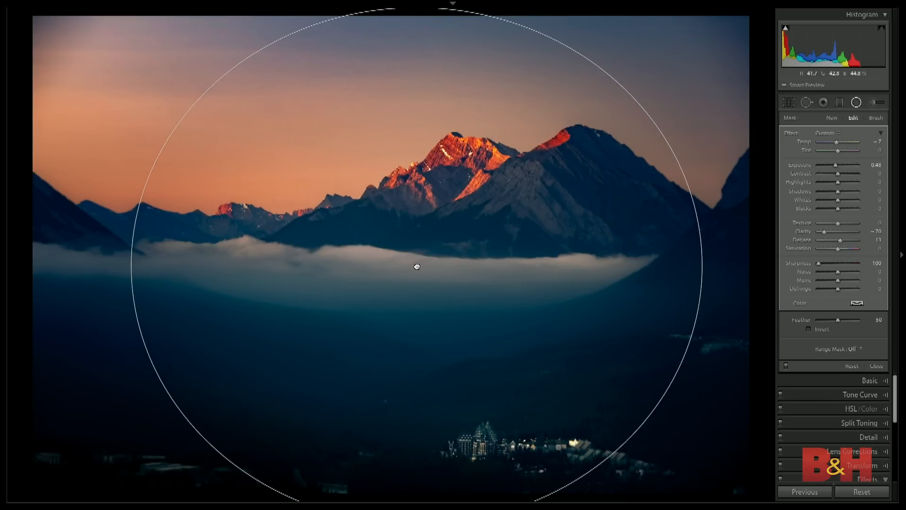
pyautogui.moveTo(417, 267); pyautogui.dragTo(418, 267)
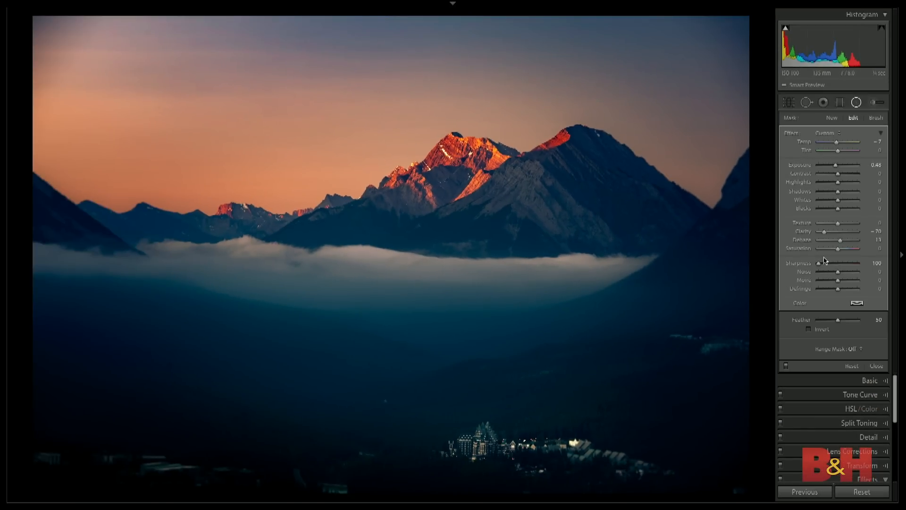
# - Lower the radial filter's Texture and Clarity further, check its effect off and on, and finish editing the radial filter
pyautogui.moveTo(837, 223); pyautogui.dragTo(783, 228)
pyautogui.moveTo(824, 231); pyautogui.dragTo(818, 232)
pyautogui.click(785, 365)
pyautogui.click(785, 366)
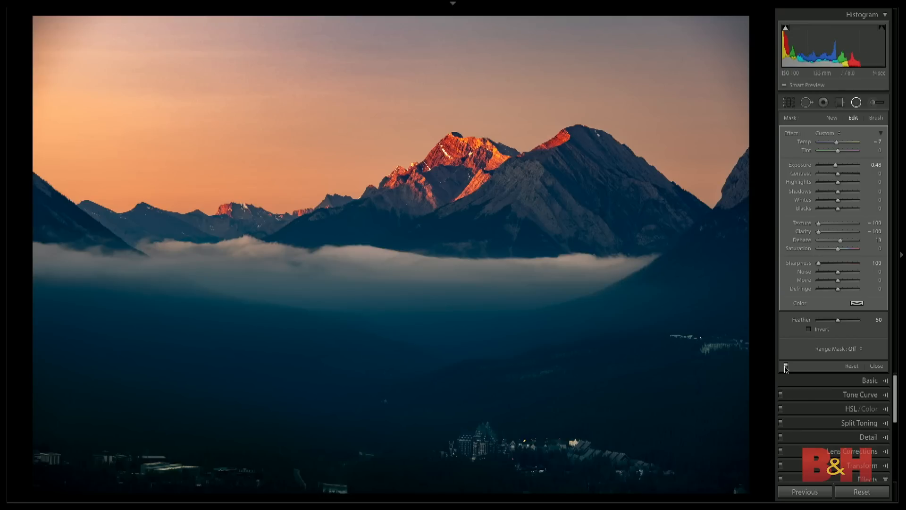
pyautogui.click(876, 366)
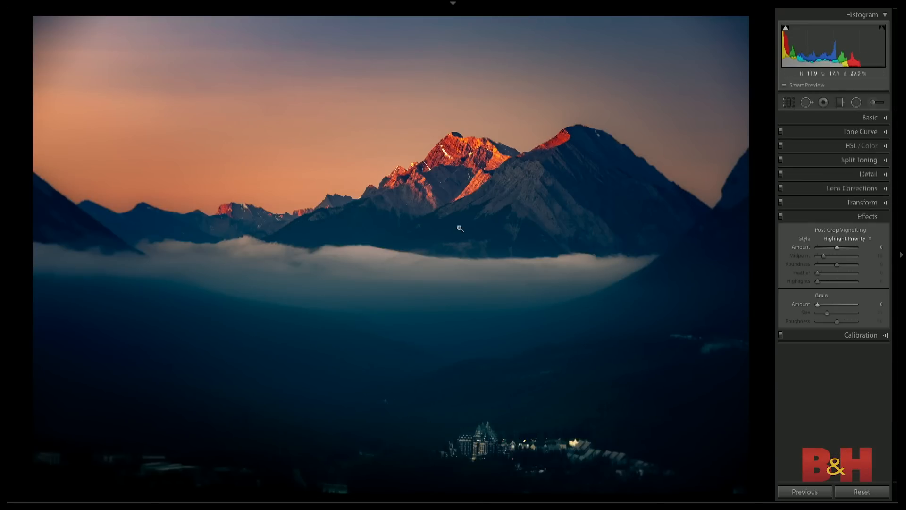
# - Return to the photo grid and open the sunset portrait of the kneeling ranger for developing
pyautogui.press('g')
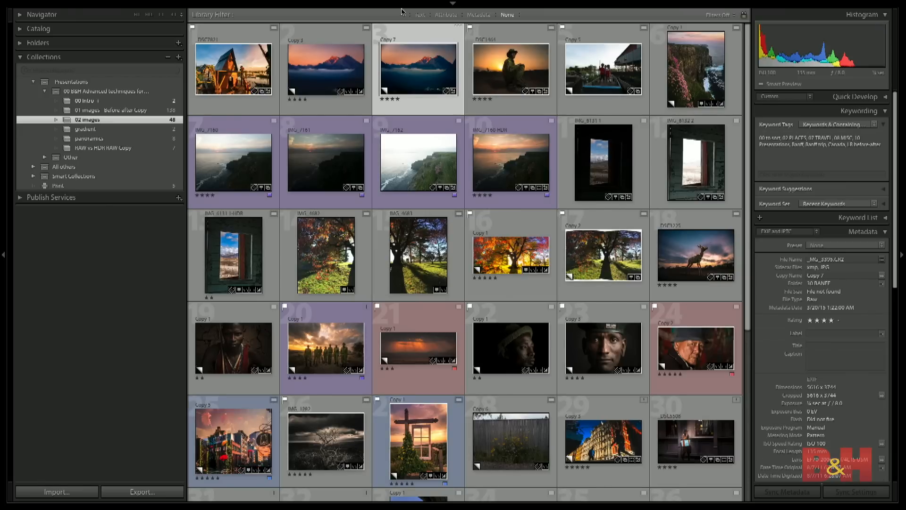
pyautogui.click(510, 72)
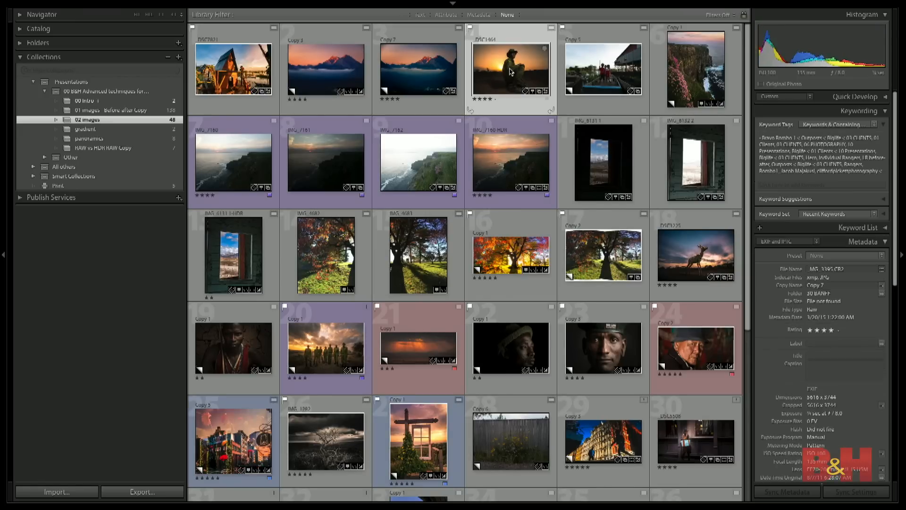
pyautogui.press('d')
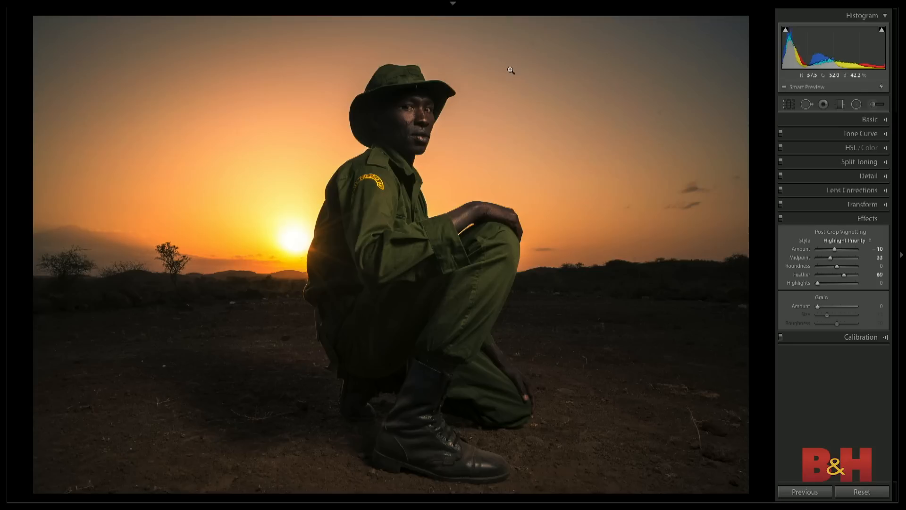
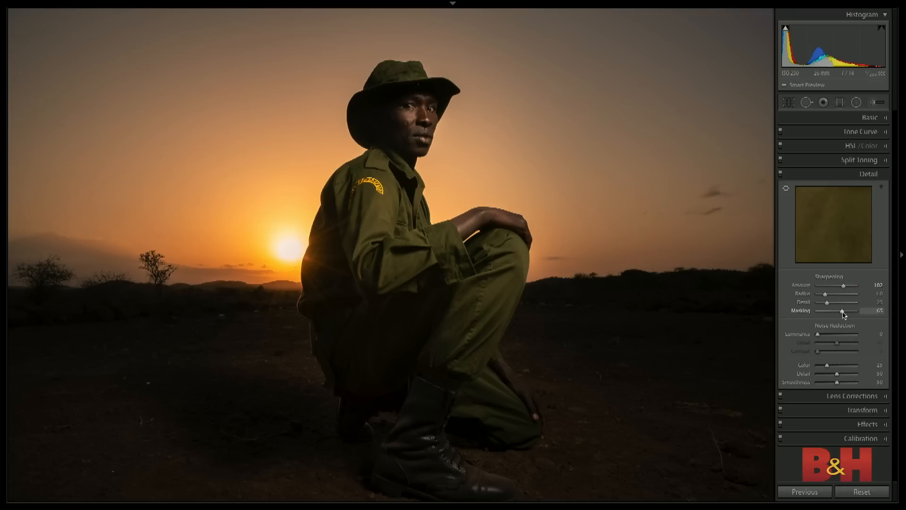
# - Set the ranger portrait's sharpening Masking to 67, glance at the photo grid and return to developing the portrait
pyautogui.moveTo(844, 315); pyautogui.dragTo(845, 315)
pyautogui.press('g')
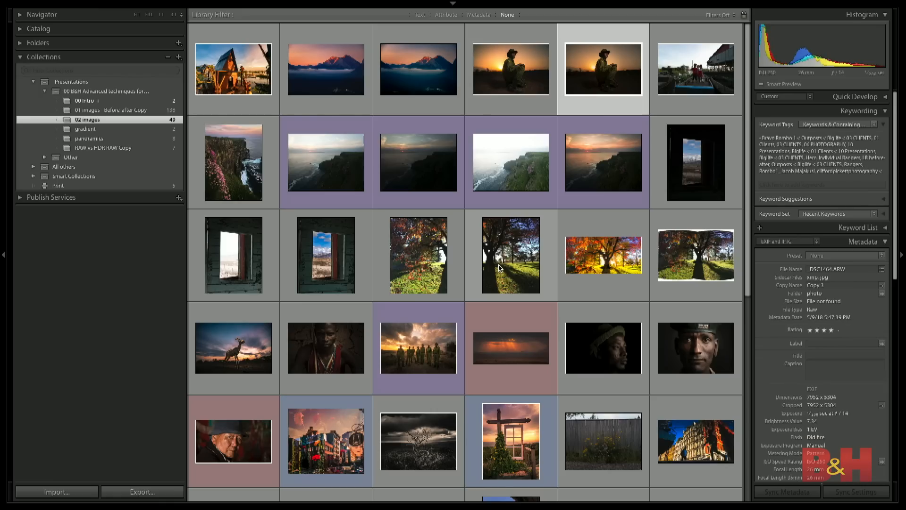
pyautogui.press('d')
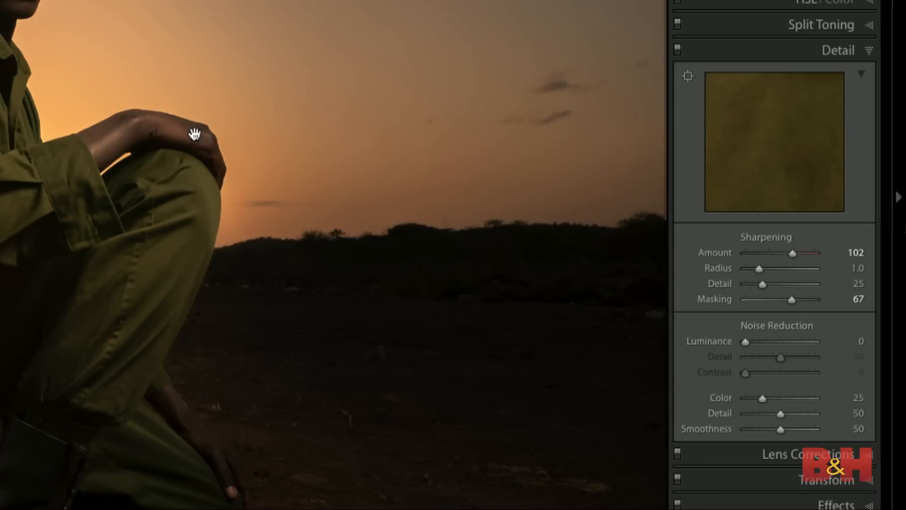
# - Aim the Detail preview at the upper edge of the ranger's hand and check the sharpening Radius and Detail there
pyautogui.click(688, 78)
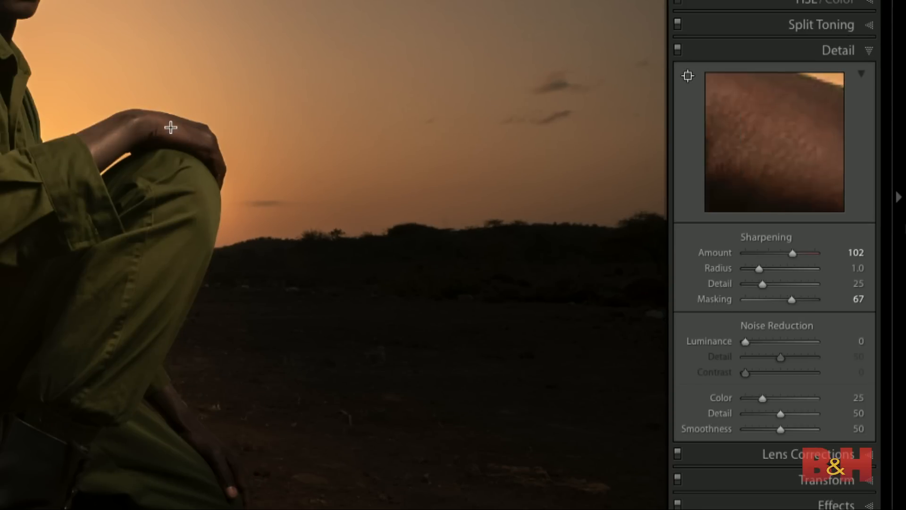
pyautogui.click(187, 122)
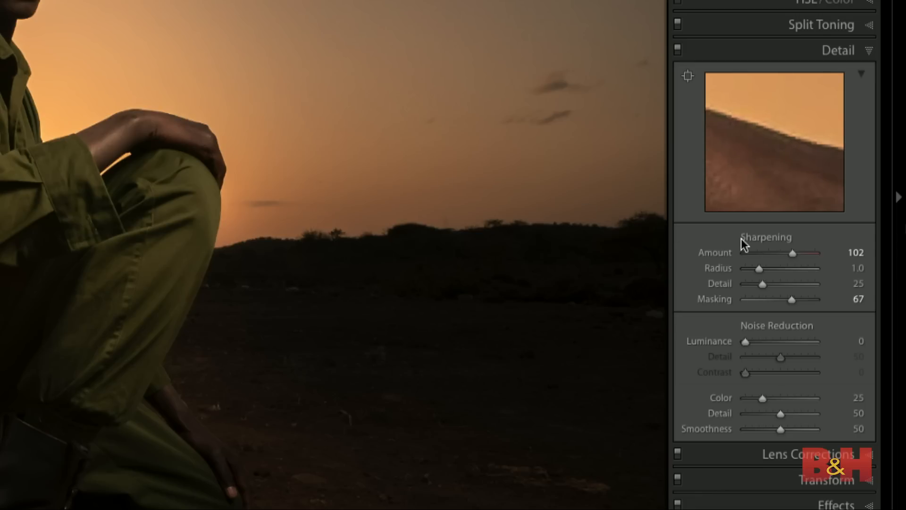
pyautogui.moveTo(760, 268)
pyautogui.mouseDown()
pyautogui.moveTo(812, 268)
pyautogui.moveTo(757, 267)
pyautogui.mouseUp()
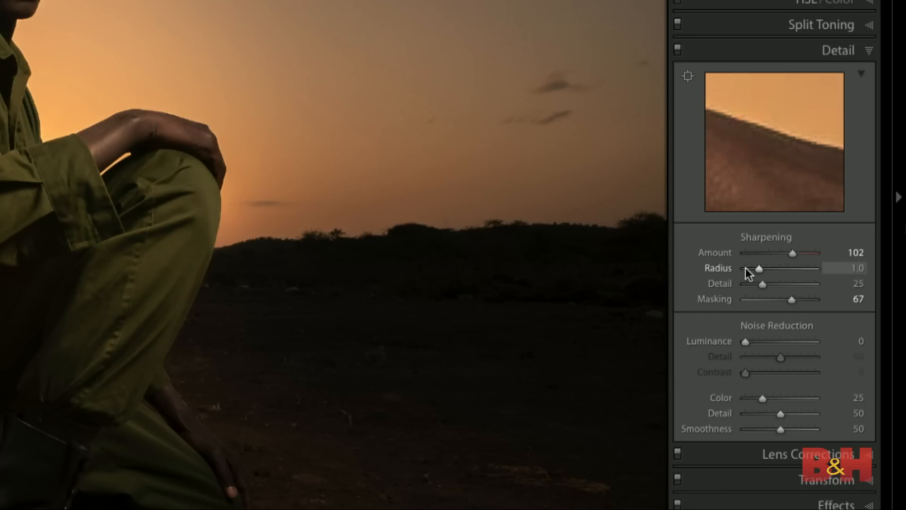
pyautogui.moveTo(762, 284)
pyautogui.mouseDown()
pyautogui.moveTo(809, 285)
pyautogui.moveTo(755, 285)
pyautogui.moveTo(772, 285)
pyautogui.moveTo(762, 282)
pyautogui.mouseUp()
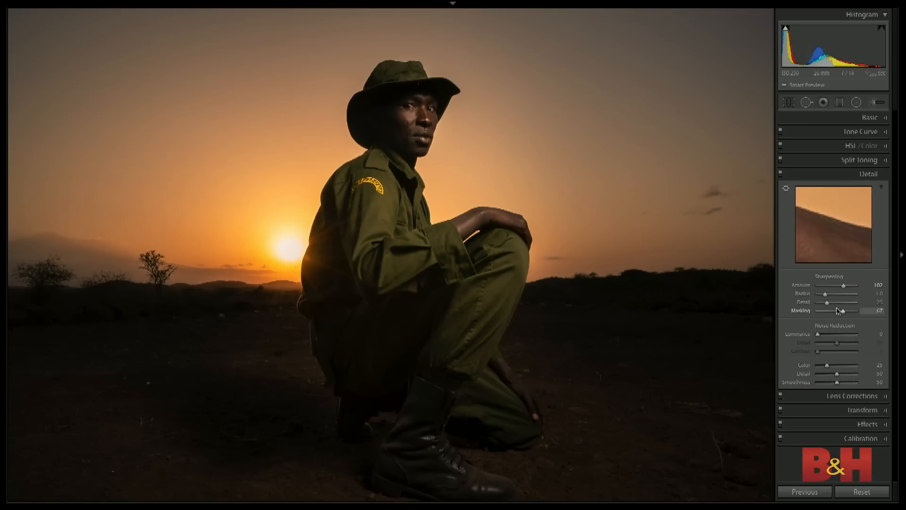
# - Return to the photo grid, open the photo of three children on a boat for developing and fit it to the view
pyautogui.click(879, 119)
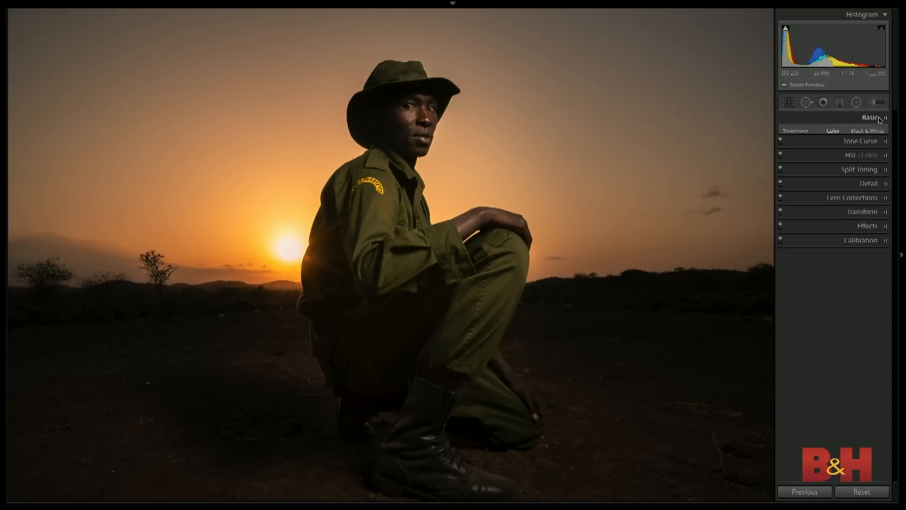
pyautogui.press('g')
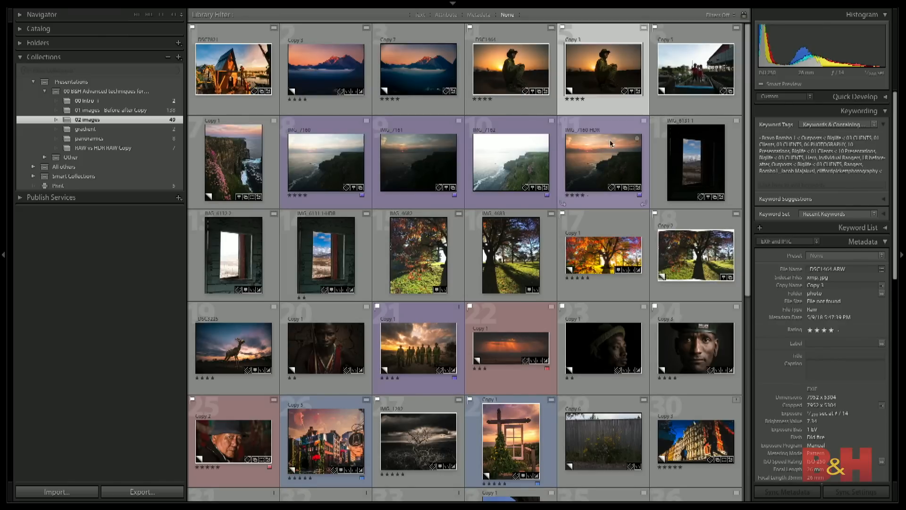
pyautogui.click(687, 74)
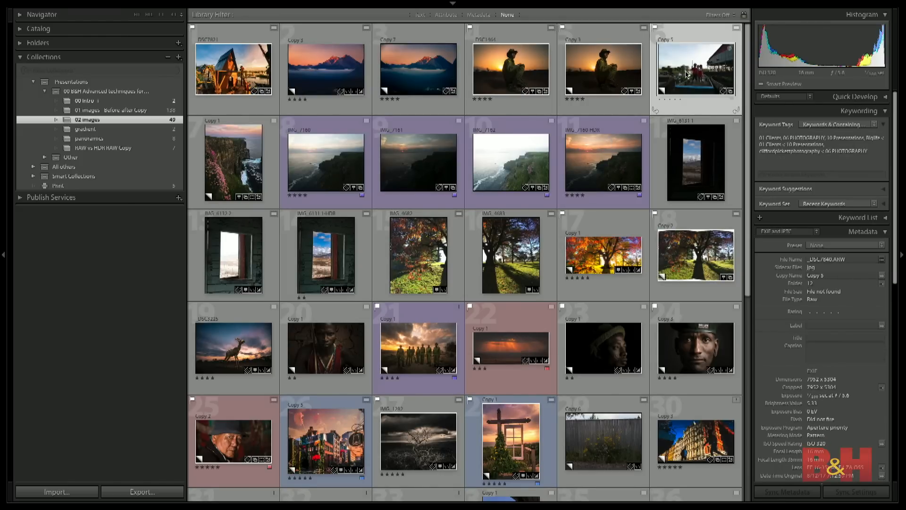
pyautogui.press('d')
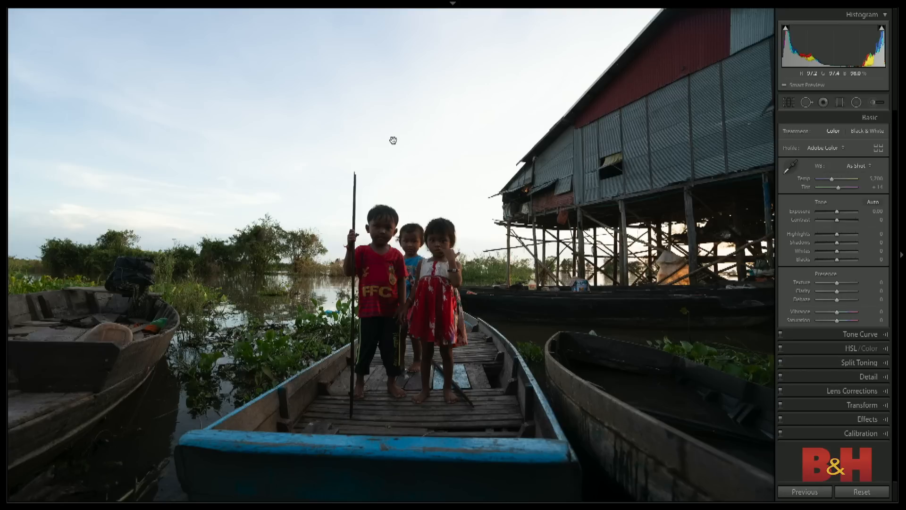
pyautogui.click(357, 166)
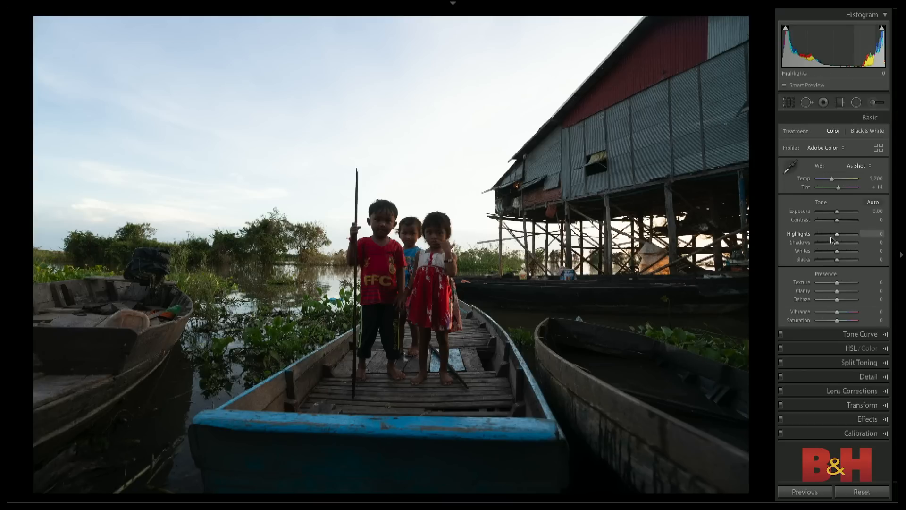
# - Lower the boat photo's Highlights to -100, resetting the slider once to compare the sky
pyautogui.moveTo(832, 236); pyautogui.dragTo(806, 236)
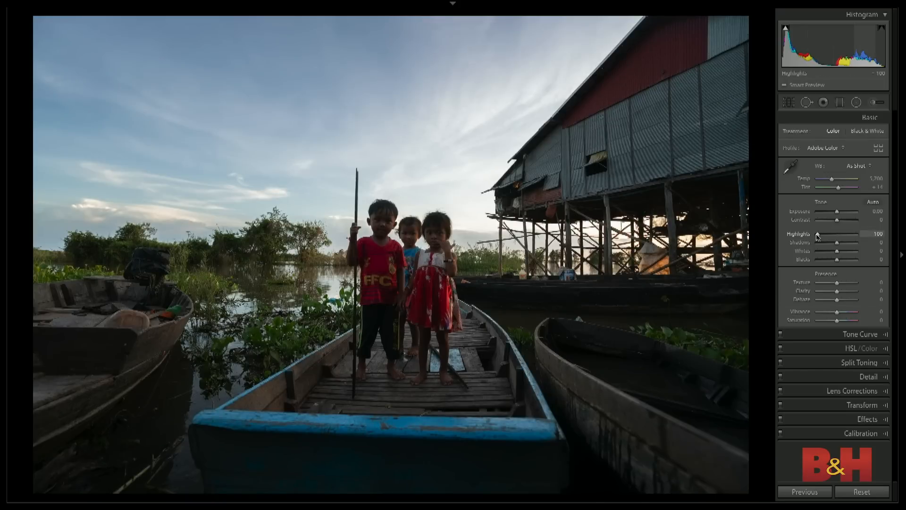
pyautogui.doubleClick(818, 236)
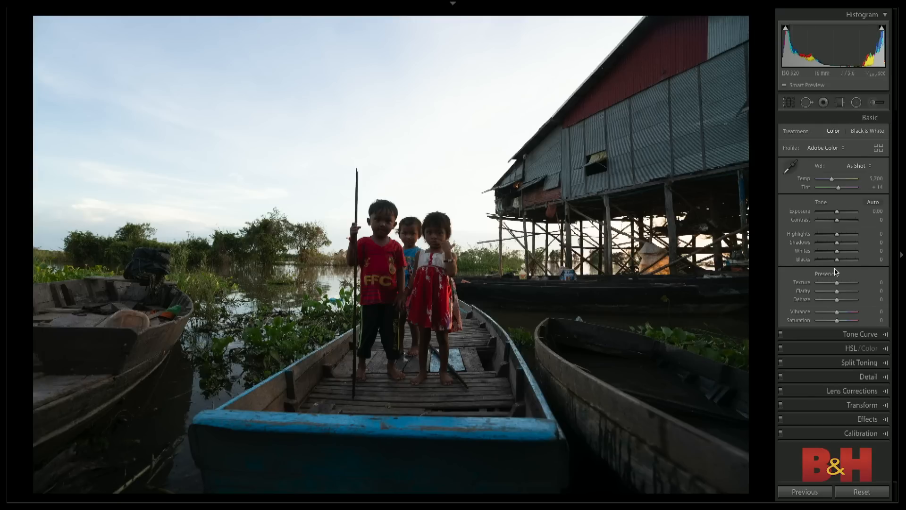
pyautogui.moveTo(837, 234); pyautogui.dragTo(810, 236)
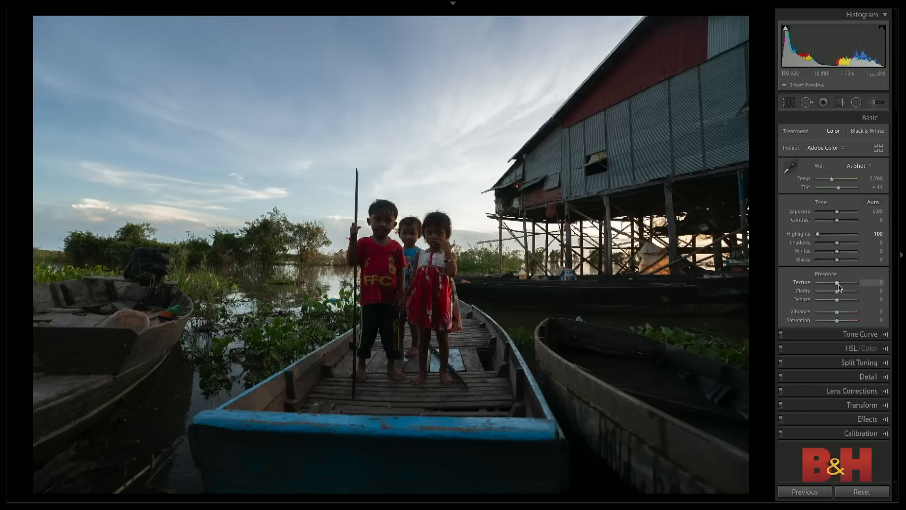
# - Set Exposure to -0.50 and Shadows to +59, and compare the result with the unedited photo
pyautogui.moveTo(836, 212); pyautogui.dragTo(836, 216)
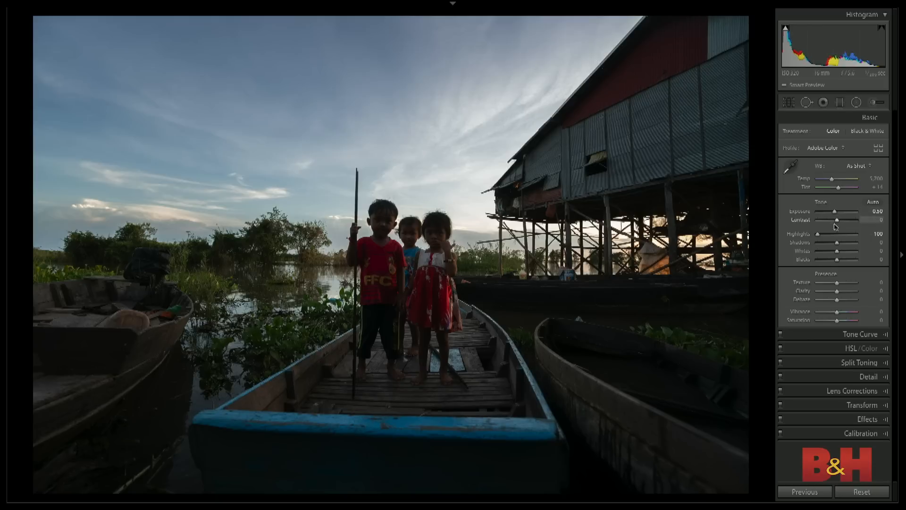
pyautogui.moveTo(837, 243); pyautogui.dragTo(848, 246)
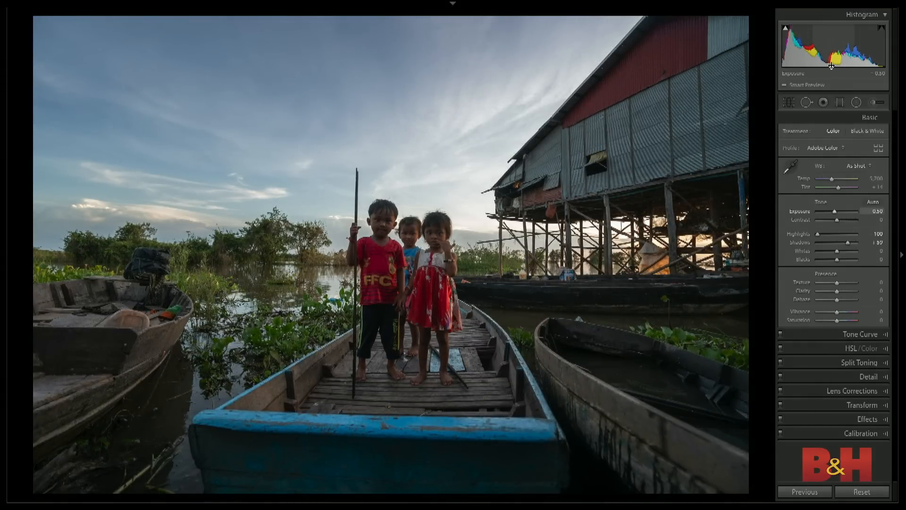
pyautogui.press('shift+super+r')
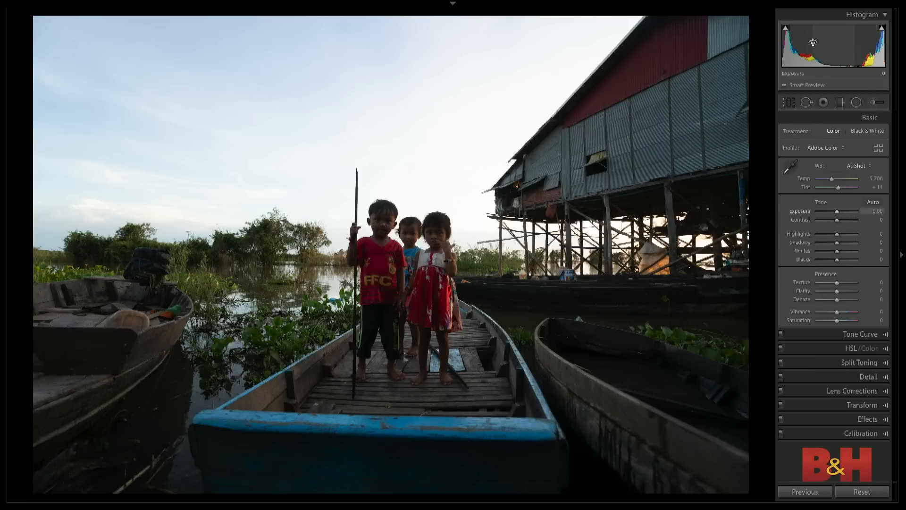
pyautogui.press('super+z')
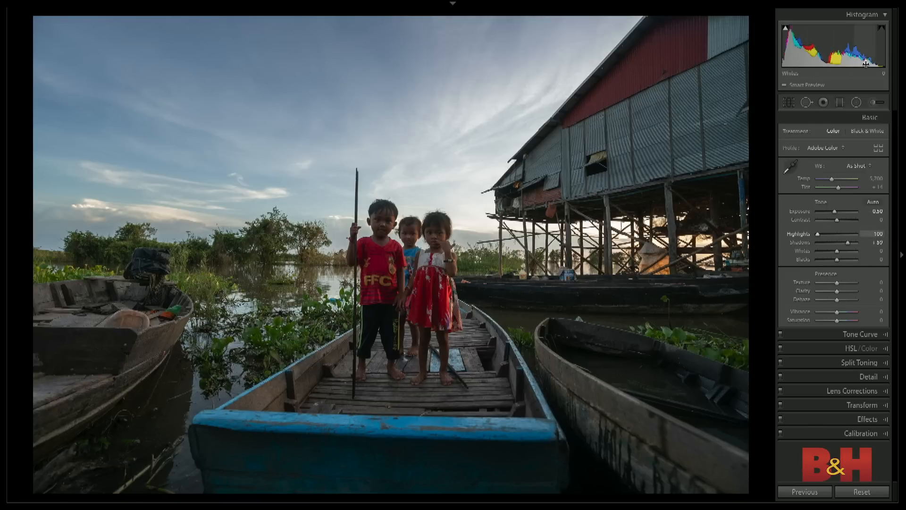
# - Raise Whites to +22 and compare the adjusted boat photo with its unedited state
pyautogui.moveTo(838, 251); pyautogui.dragTo(843, 254)
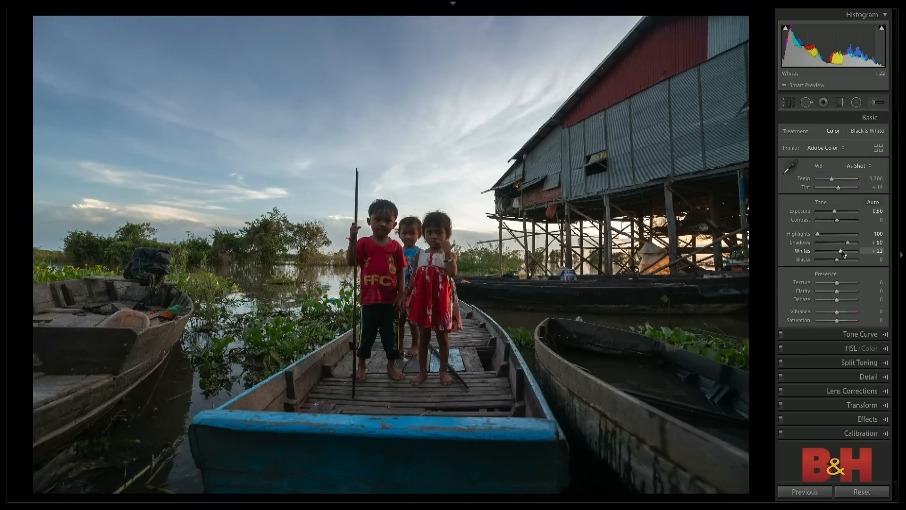
pyautogui.hotkey('ctrl', 'shift', 'r')
pyautogui.hotkey('ctrl', 'z')
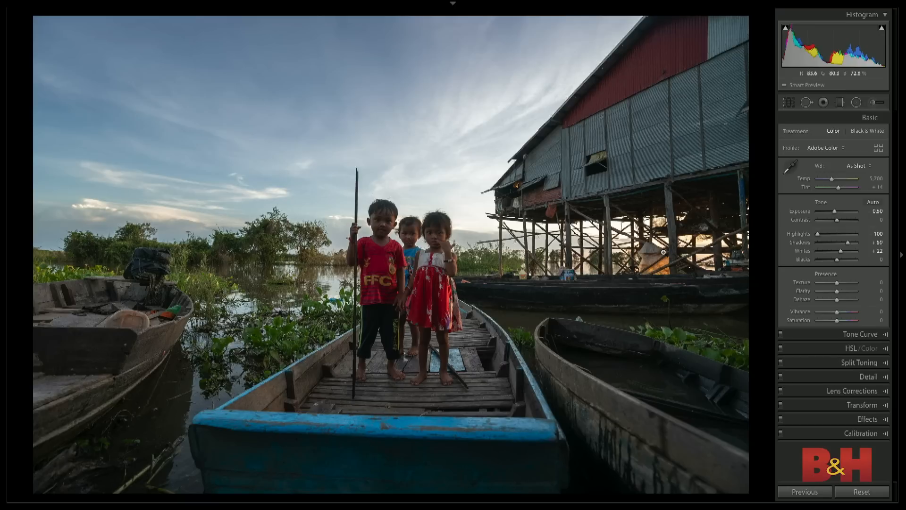
# - Draw an upright elliptical radial filter around the three children and reset its Whites to 0
pyautogui.click(856, 102)
pyautogui.moveTo(406, 290); pyautogui.dragTo(503, 421)
pyautogui.moveTo(408, 292); pyautogui.dragTo(407, 290)
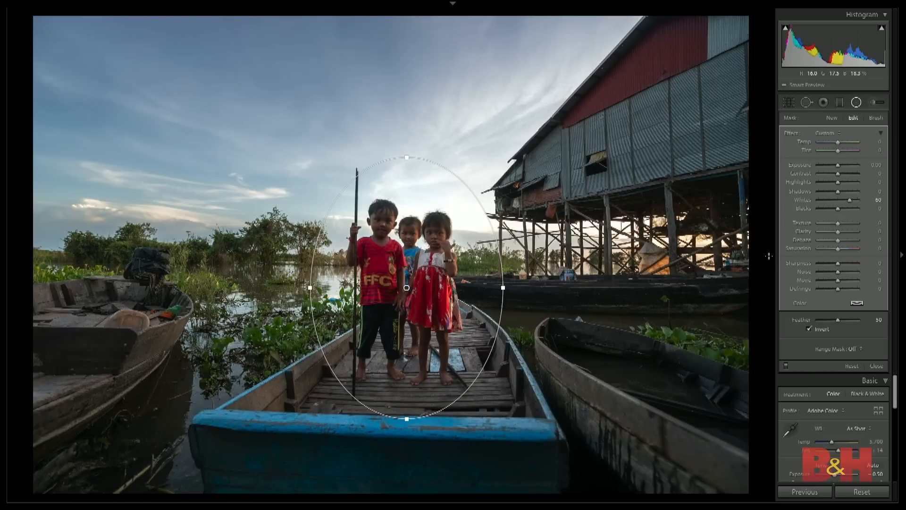
pyautogui.doubleClick(849, 202)
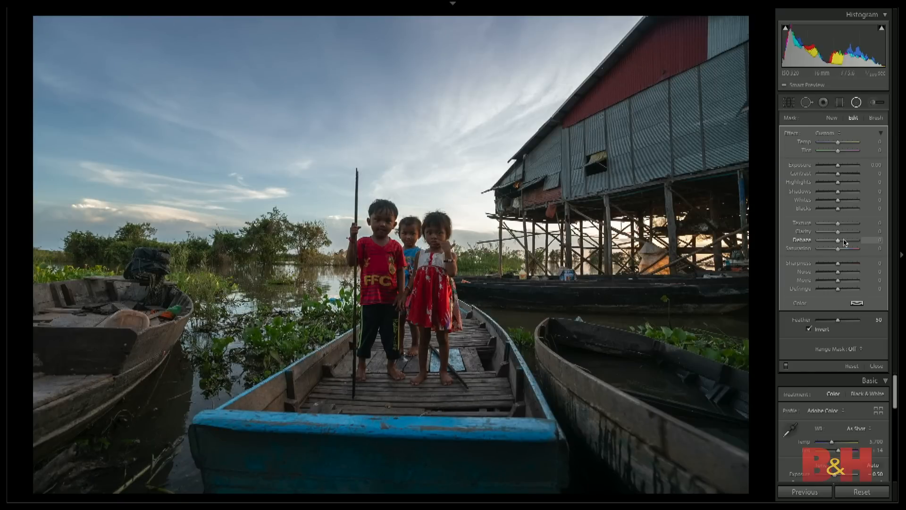
# - Make the radial filter affect the area outside the ellipse, with Dehaze at 43 and Temp at 22
pyautogui.moveTo(844, 243); pyautogui.dragTo(847, 243)
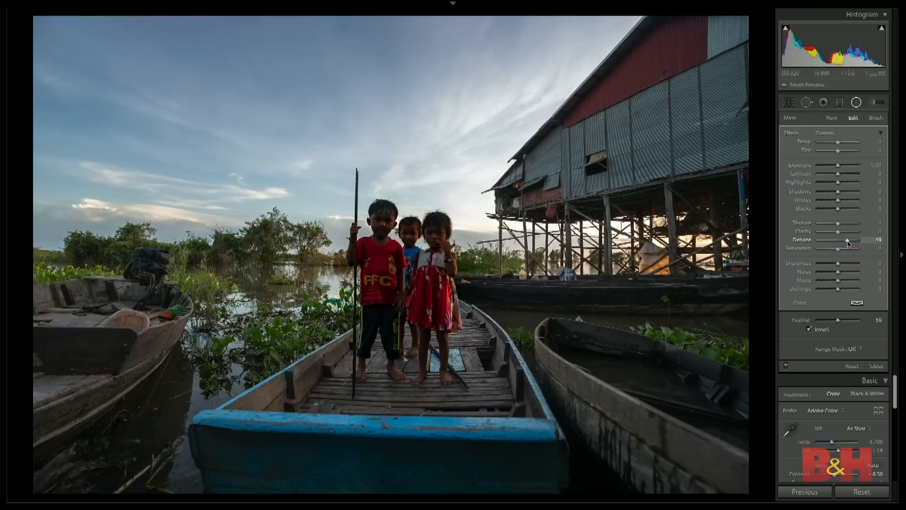
pyautogui.click(810, 329)
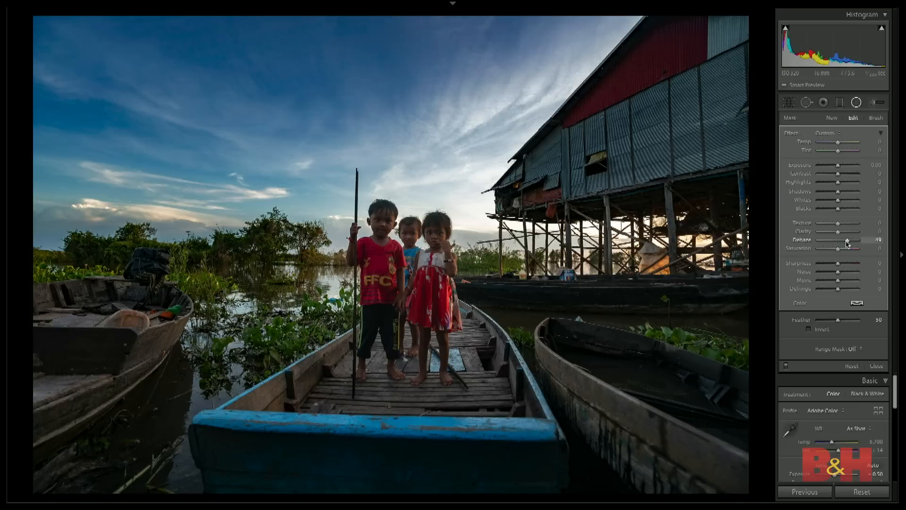
pyautogui.moveTo(847, 243); pyautogui.dragTo(848, 243)
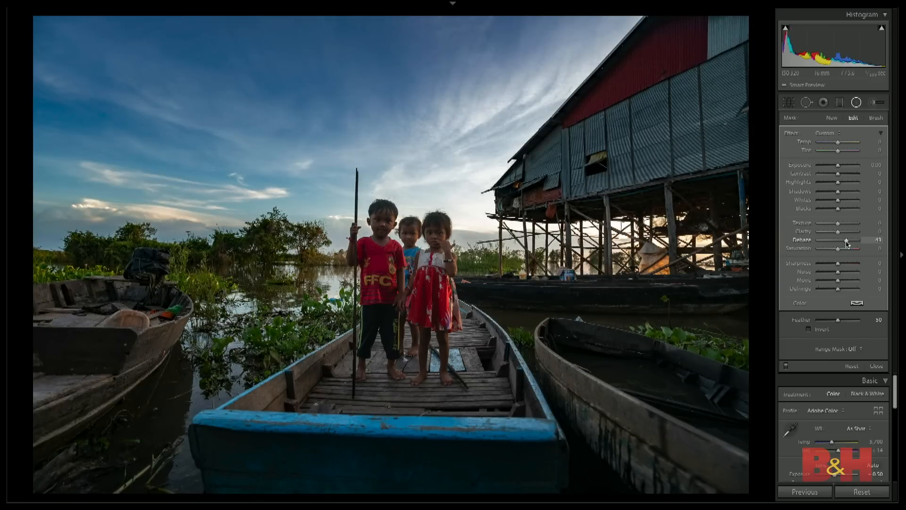
pyautogui.moveTo(840, 146); pyautogui.dragTo(845, 146)
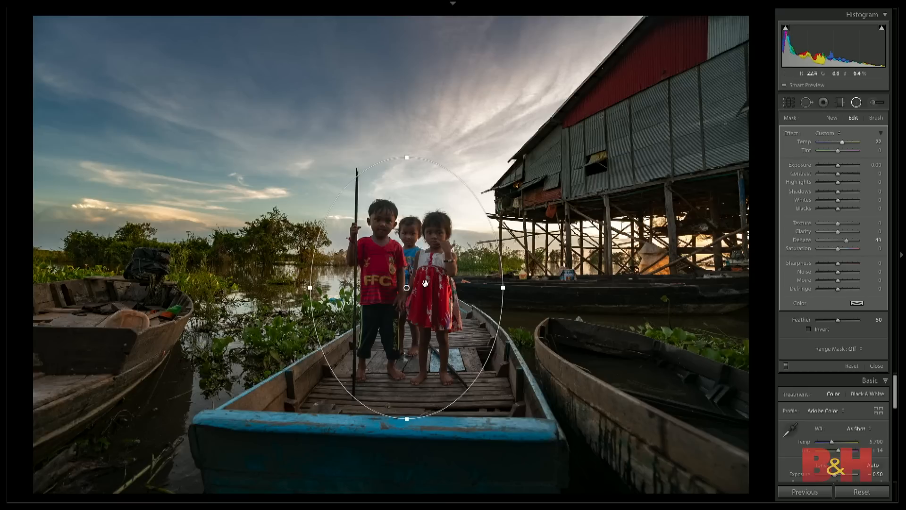
# - Duplicate the radial filter around the children and invert the copy to affect the inside of the ellipse
pyautogui.rightClick(406, 287)
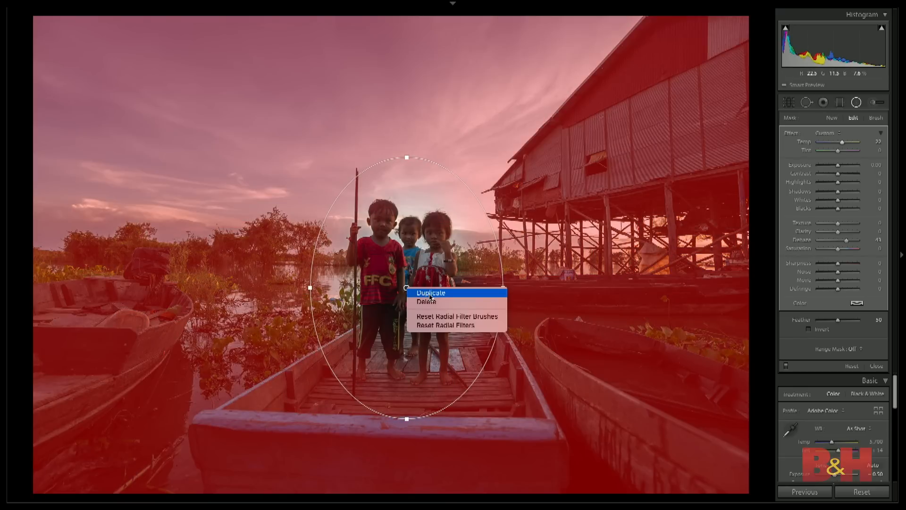
pyautogui.click(430, 293)
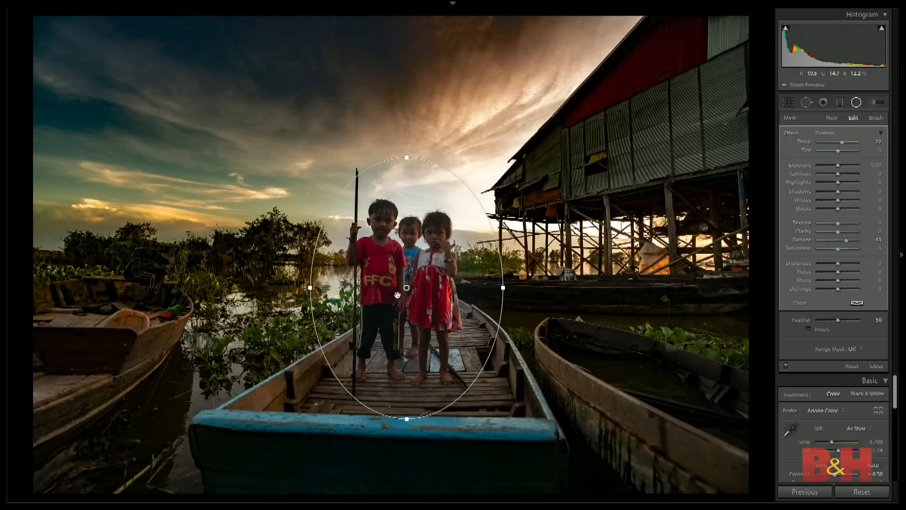
pyautogui.click(809, 331)
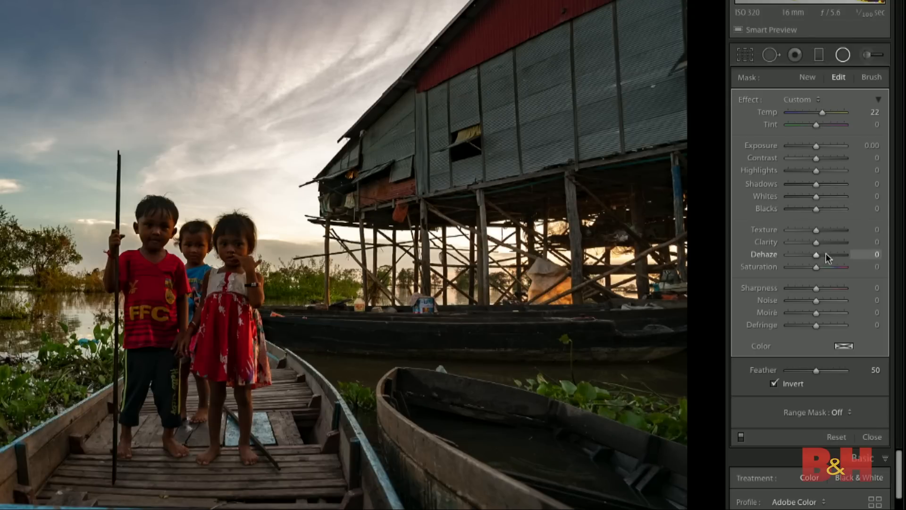
# - Try the duplicated filter with Dehaze reset to 0, Contrast 34, Shadows -77 and Whites 46
pyautogui.doubleClick(827, 258)
pyautogui.click(825, 158)
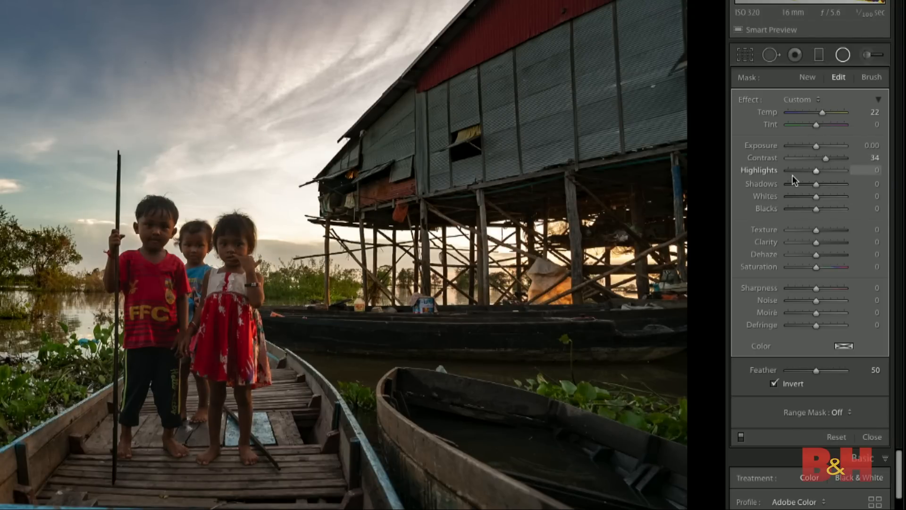
pyautogui.click(794, 183)
pyautogui.click(828, 196)
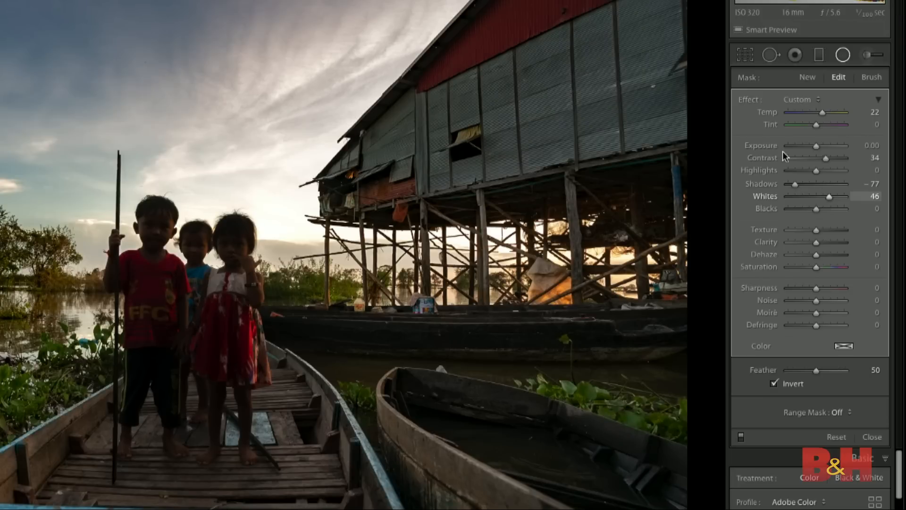
# - Reset all effect sliders of the duplicated filter, raise its Exposure to about 1 and check its mask overlay
pyautogui.doubleClick(751, 100)
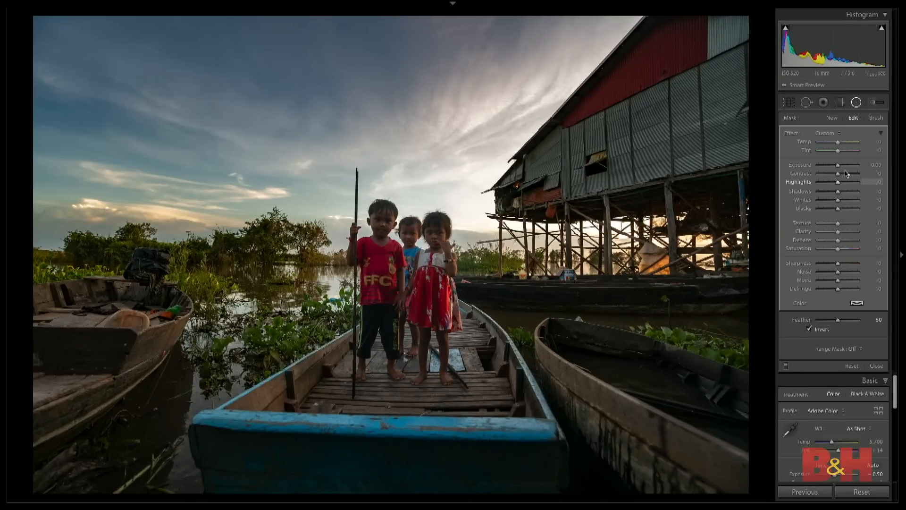
pyautogui.moveTo(838, 165); pyautogui.dragTo(845, 169)
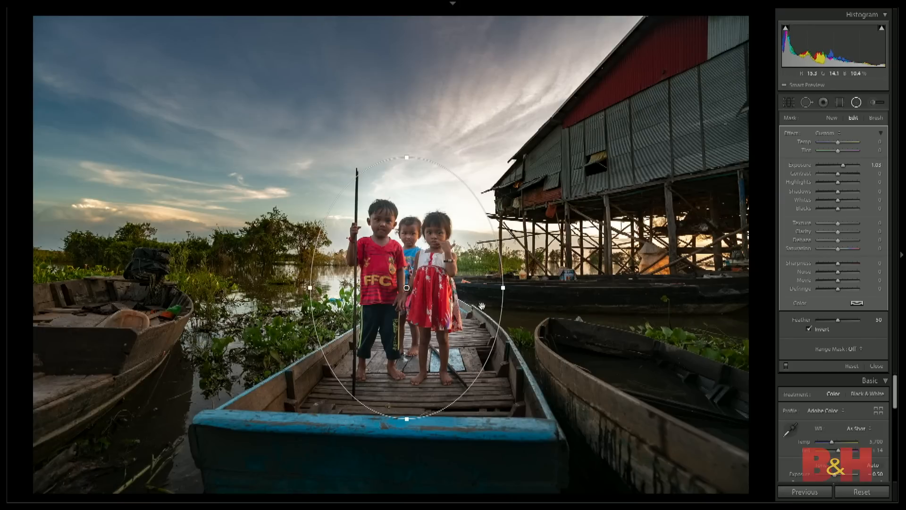
pyautogui.press('o')
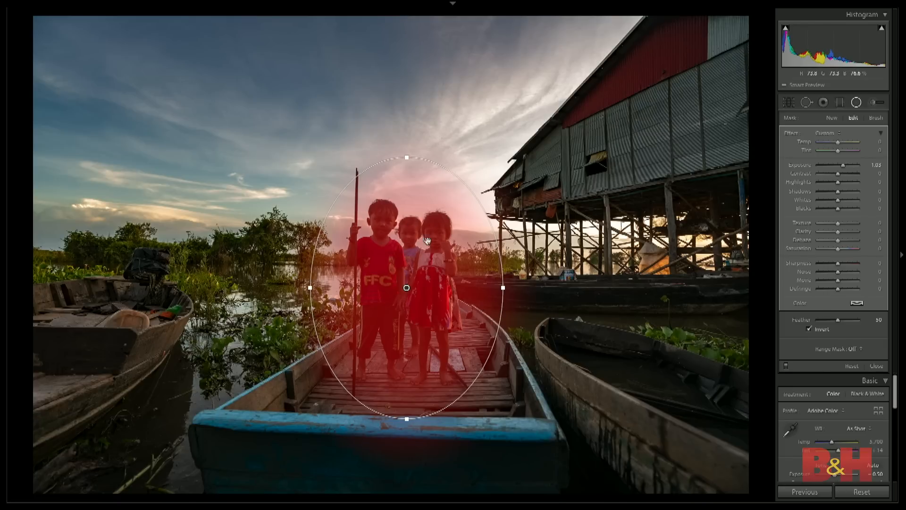
pyautogui.press('o')
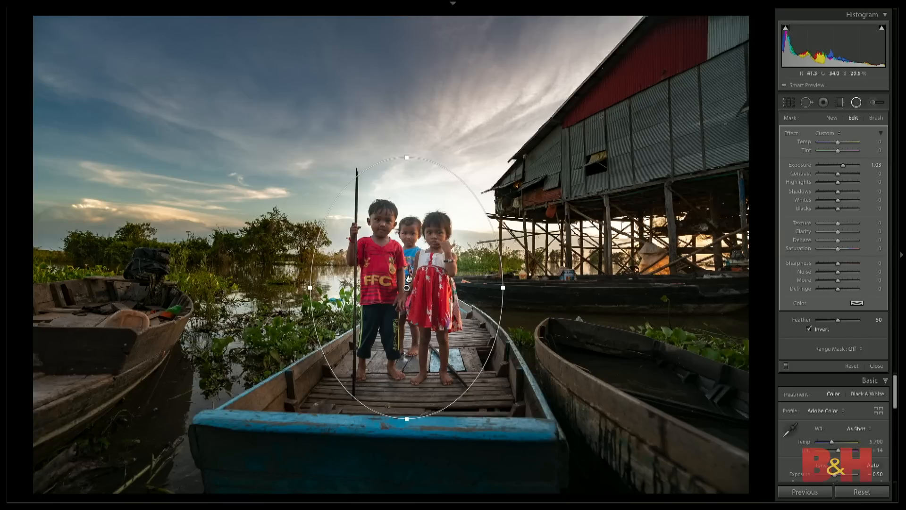
# - Limit the radial filter with a Luminance range mask, trying a range of 0/45 and restoring it to 0/100
pyautogui.click(849, 348)
pyautogui.click(864, 361)
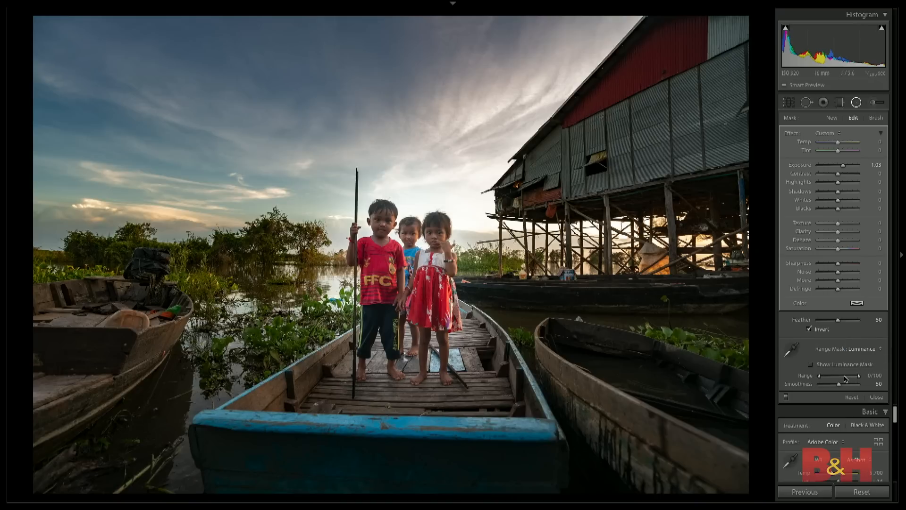
pyautogui.moveTo(859, 376); pyautogui.dragTo(837, 378)
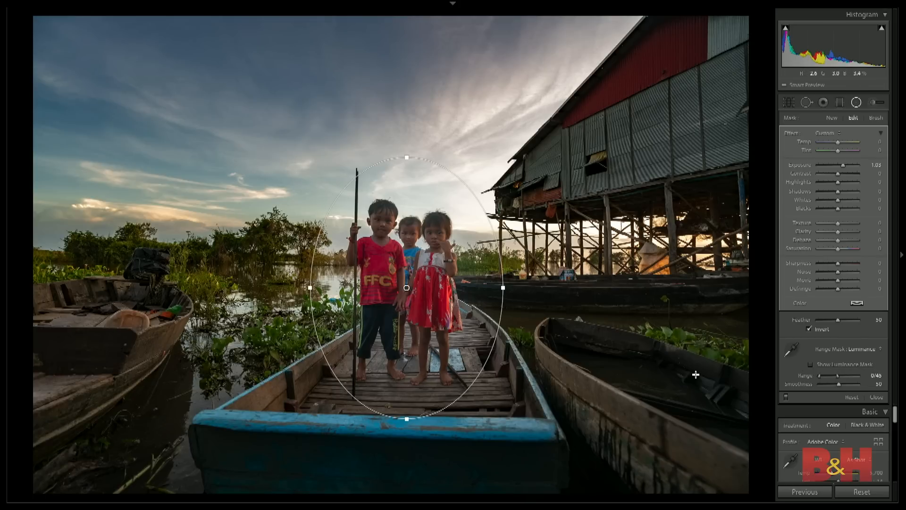
pyautogui.moveTo(837, 376); pyautogui.dragTo(860, 379)
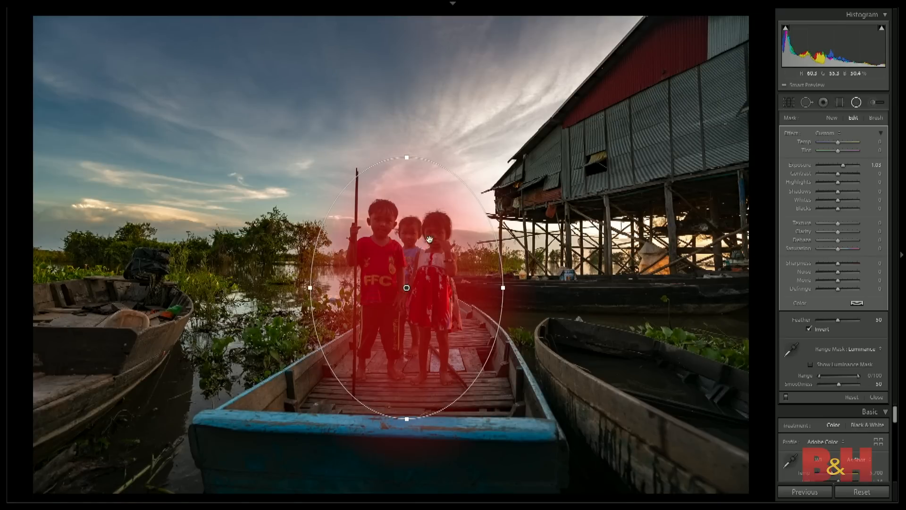
# - Reset the filter's Exposure to 0 and erase its mask over the boat deck around the children's feet with a feather 84 brush
pyautogui.click(875, 119)
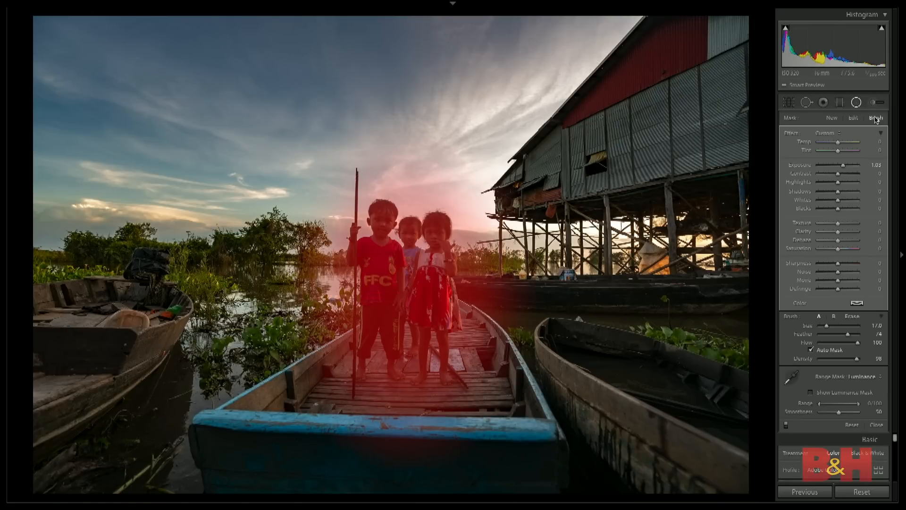
pyautogui.doubleClick(843, 165)
pyautogui.click(852, 318)
pyautogui.moveTo(838, 335); pyautogui.dragTo(851, 336)
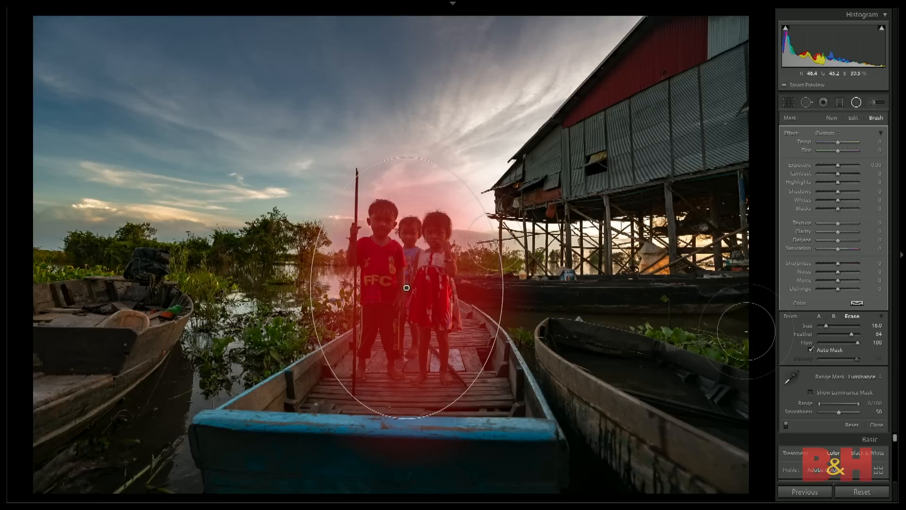
pyautogui.scroll(2, 487, 292)
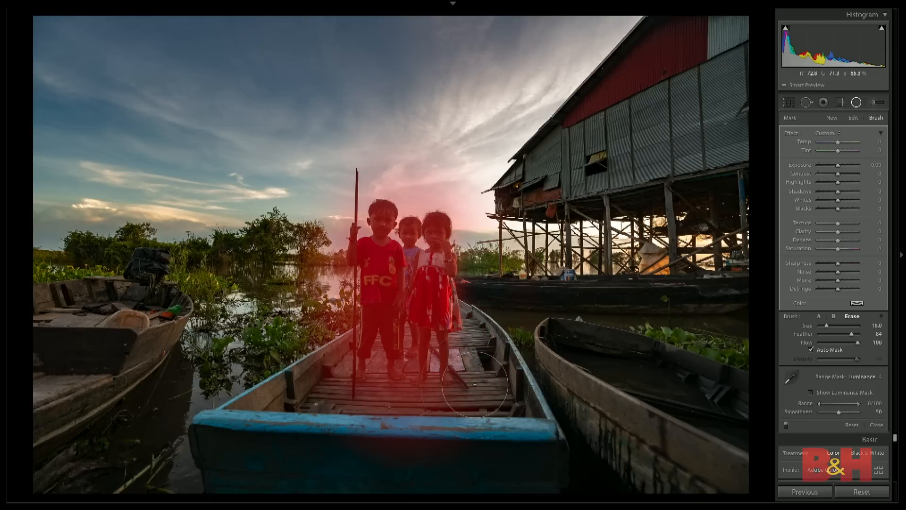
pyautogui.press('z')
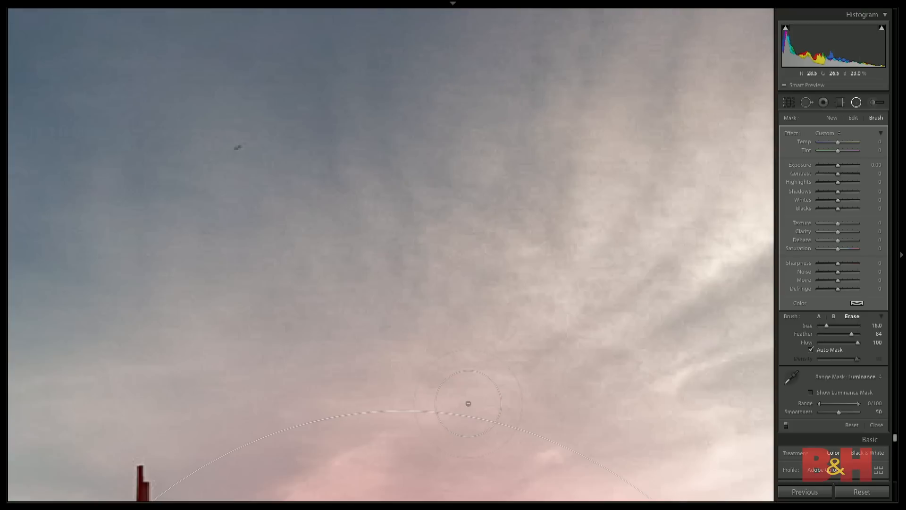
pyautogui.press('z')
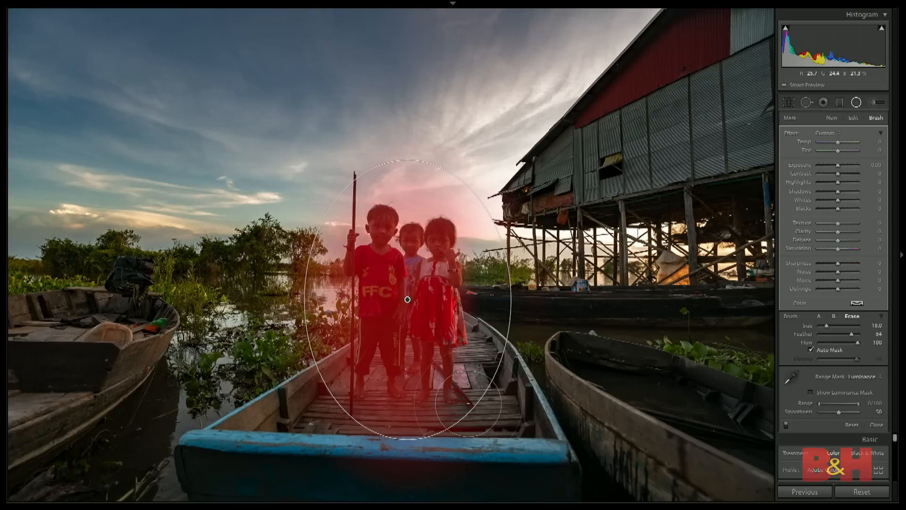
pyautogui.moveTo(483, 369)
pyautogui.mouseDown()
pyautogui.moveTo(407, 415)
pyautogui.moveTo(347, 418)
pyautogui.moveTo(302, 349)
pyautogui.moveTo(330, 340)
pyautogui.moveTo(283, 245)
pyautogui.moveTo(318, 171)
pyautogui.moveTo(415, 194)
pyautogui.moveTo(503, 196)
pyautogui.moveTo(491, 415)
pyautogui.moveTo(415, 401)
pyautogui.moveTo(436, 389)
pyautogui.moveTo(408, 406)
pyautogui.moveTo(358, 377)
pyautogui.moveTo(391, 401)
pyautogui.moveTo(378, 415)
pyautogui.mouseUp()
pyautogui.press('o')
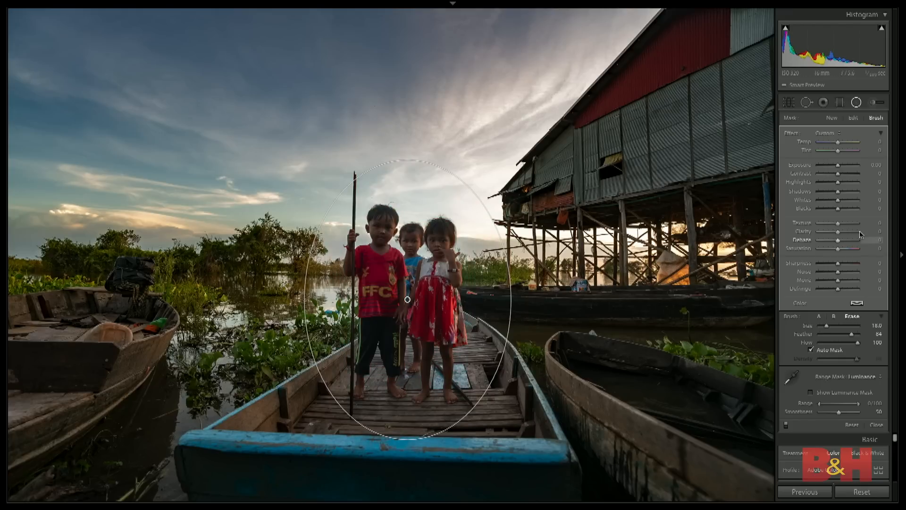
# - Set the children's radial filter to Exposure 0.66, Contrast 25 and Texture 19, raise its Sharpness, and finish editing it
pyautogui.moveTo(841, 166); pyautogui.dragTo(842, 175)
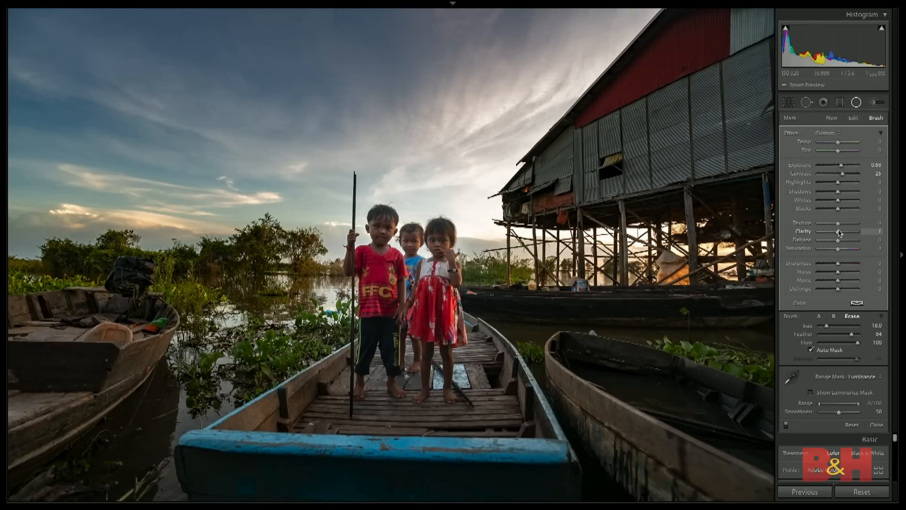
pyautogui.moveTo(838, 223); pyautogui.dragTo(841, 223)
pyautogui.moveTo(838, 267); pyautogui.dragTo(849, 269)
pyautogui.press('Right')
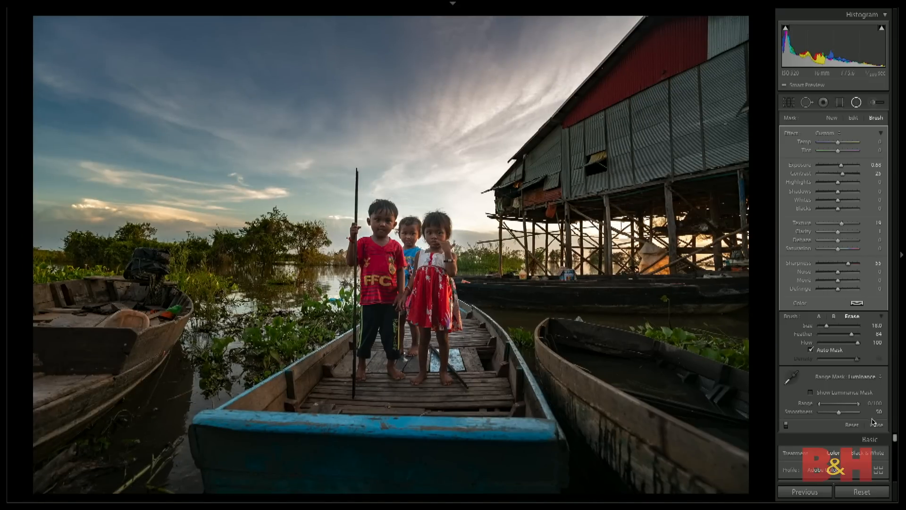
pyautogui.click(876, 425)
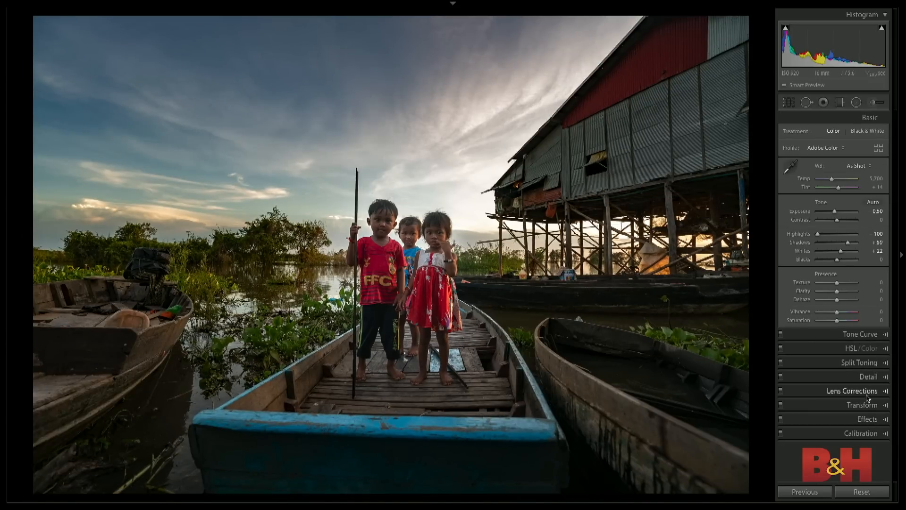
# - Add a post-crop vignette with Amount -11, Midpoint 35 and Feather 76
pyautogui.click(868, 419)
pyautogui.moveTo(836, 247); pyautogui.dragTo(830, 256)
pyautogui.click(845, 272)
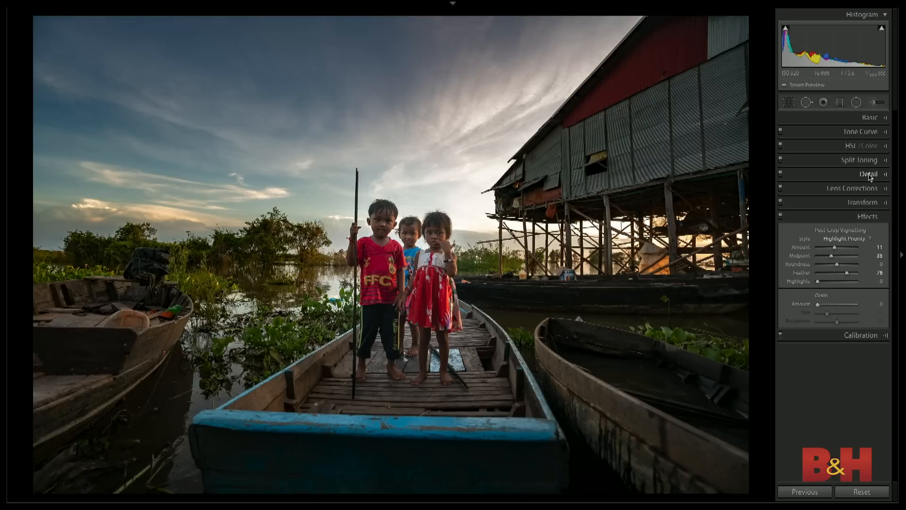
# - Tint the photo's highlights with a warm orange split-toning hue and raise their saturation
pyautogui.click(867, 162)
pyautogui.click(869, 182)
pyautogui.press('Return')
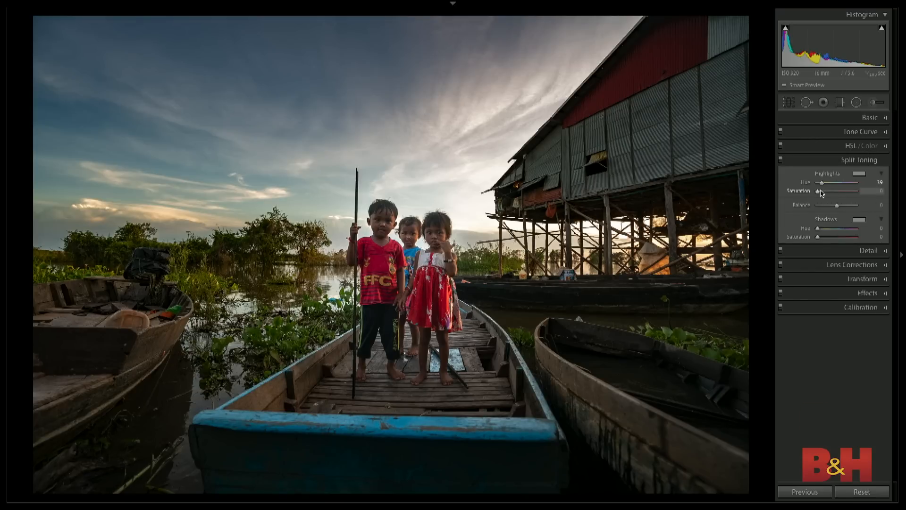
pyautogui.moveTo(818, 193); pyautogui.dragTo(835, 192)
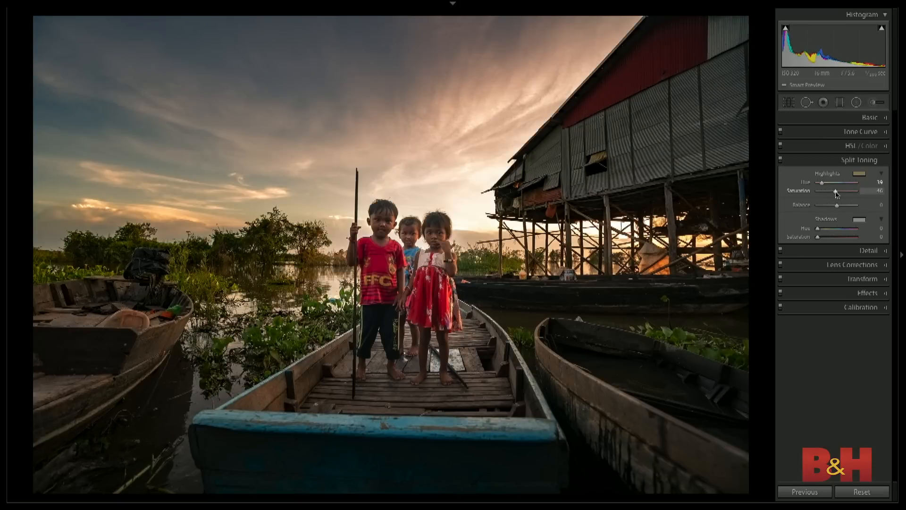
# - Raise the Lights region of the tone curve to +45 and compare the photo with and without it
pyautogui.click(860, 133)
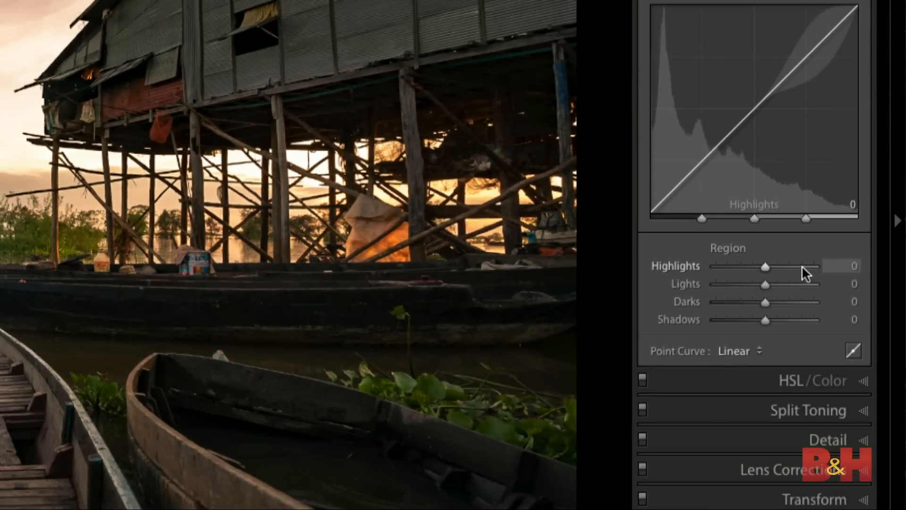
pyautogui.click(787, 284)
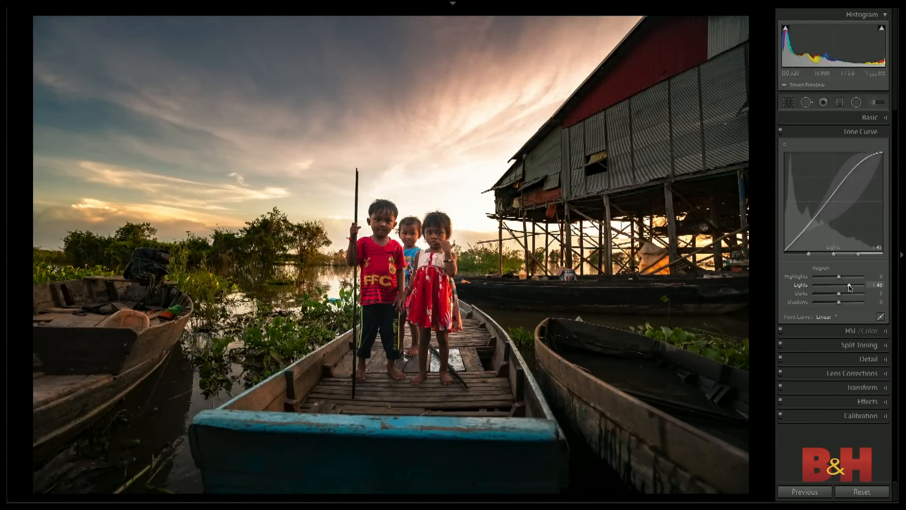
pyautogui.doubleClick(849, 287)
pyautogui.click(849, 287)
pyautogui.doubleClick(849, 286)
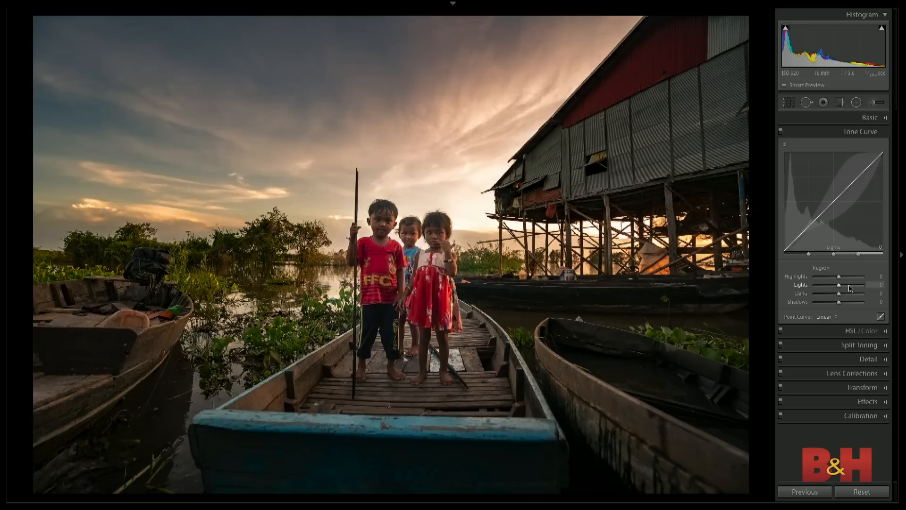
pyautogui.click(849, 287)
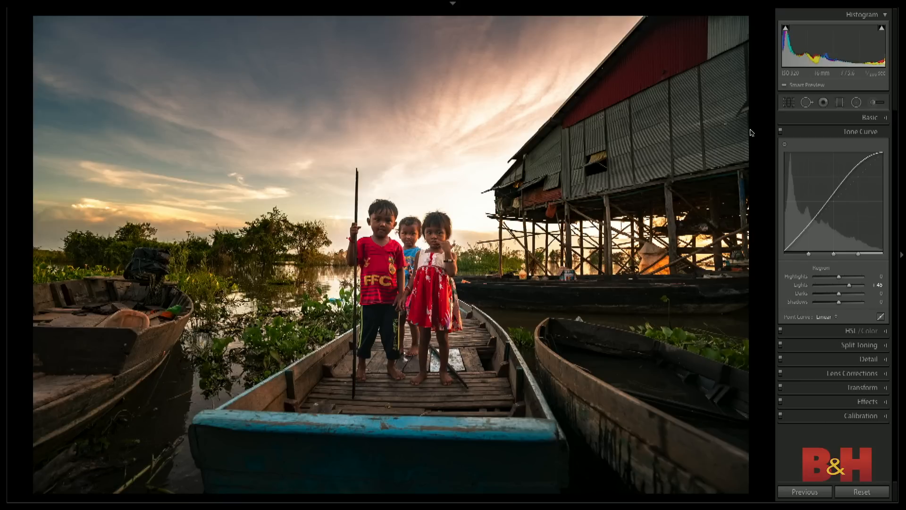
# - Draw a wide elliptical radial filter over the bright sky beside the house and reset its effect sliders
pyautogui.click(885, 120)
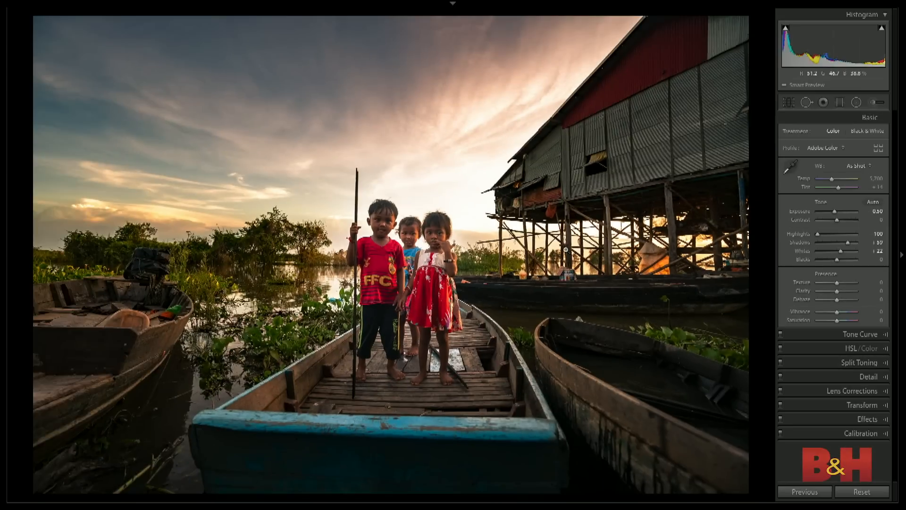
pyautogui.hotkey('shift', 'm')
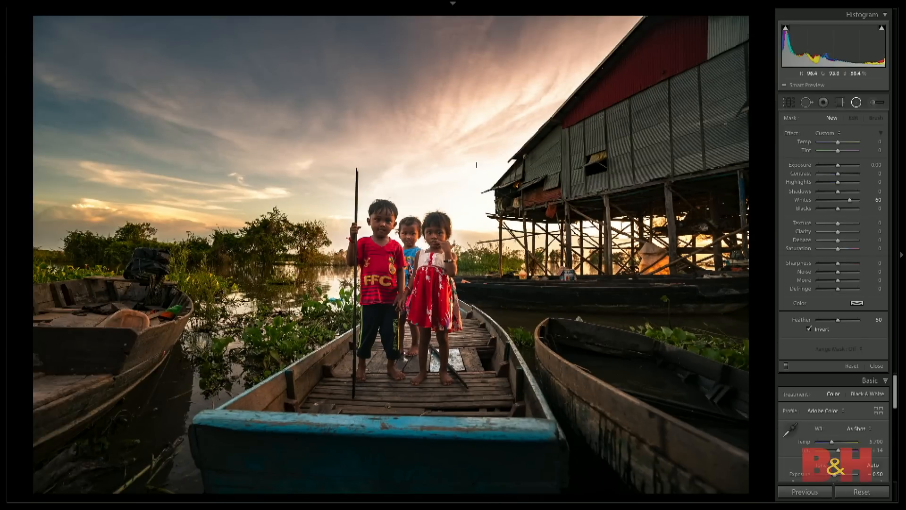
pyautogui.moveTo(485, 172); pyautogui.dragTo(642, 263)
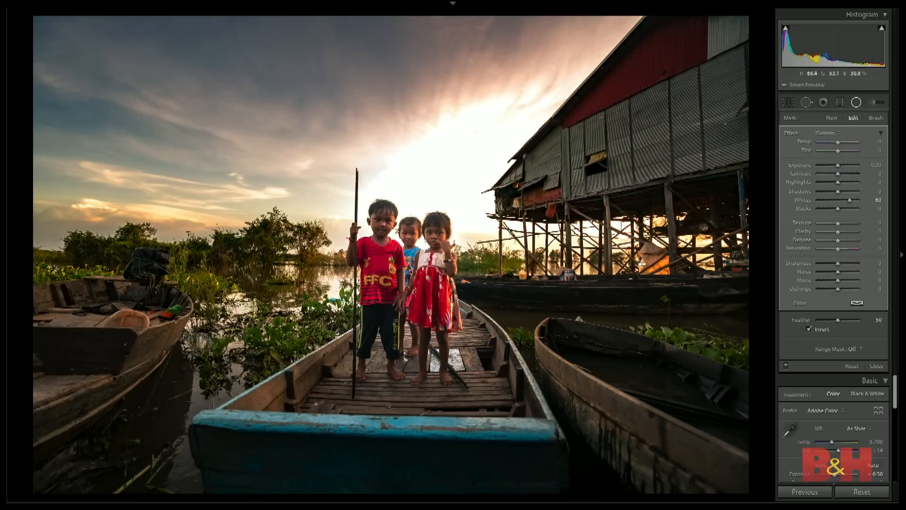
pyautogui.doubleClick(790, 134)
# - Set the sky filter's Highlights to -100 and Exposure to -0.53, and shift the ellipse slightly down and left
pyautogui.moveTo(838, 183); pyautogui.dragTo(792, 184)
pyautogui.moveTo(837, 165); pyautogui.dragTo(834, 166)
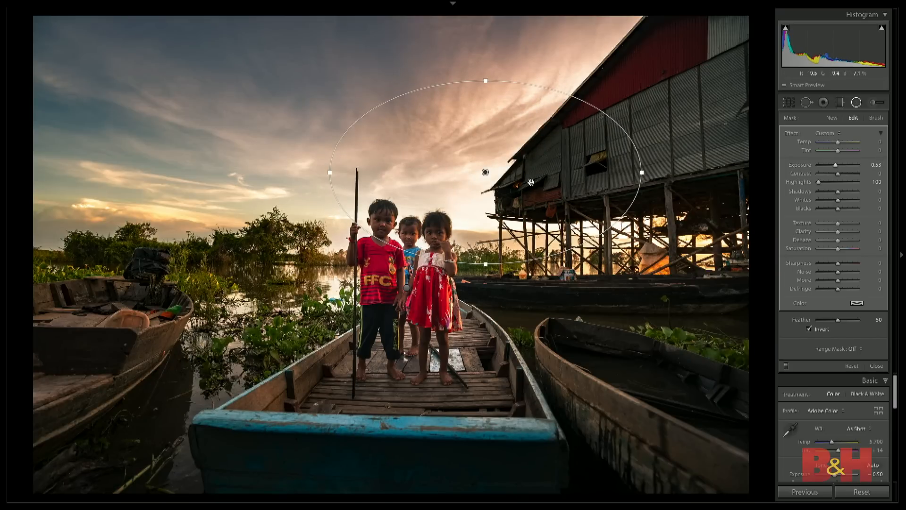
pyautogui.moveTo(485, 172)
pyautogui.mouseDown()
pyautogui.moveTo(491, 182)
pyautogui.moveTo(479, 185)
pyautogui.mouseUp()
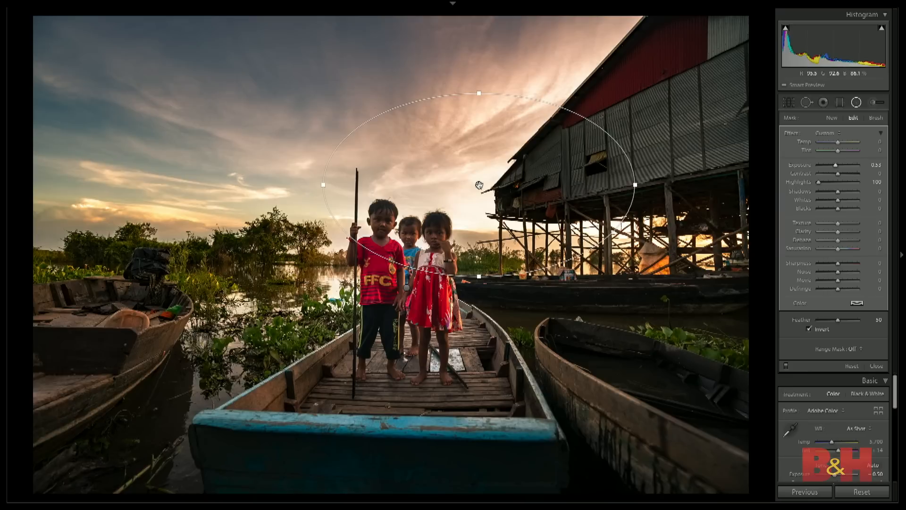
pyautogui.moveTo(479, 185)
# - Restrict the sky radial filter with a Luminance range mask set to a range of 79/100
pyautogui.click(855, 349)
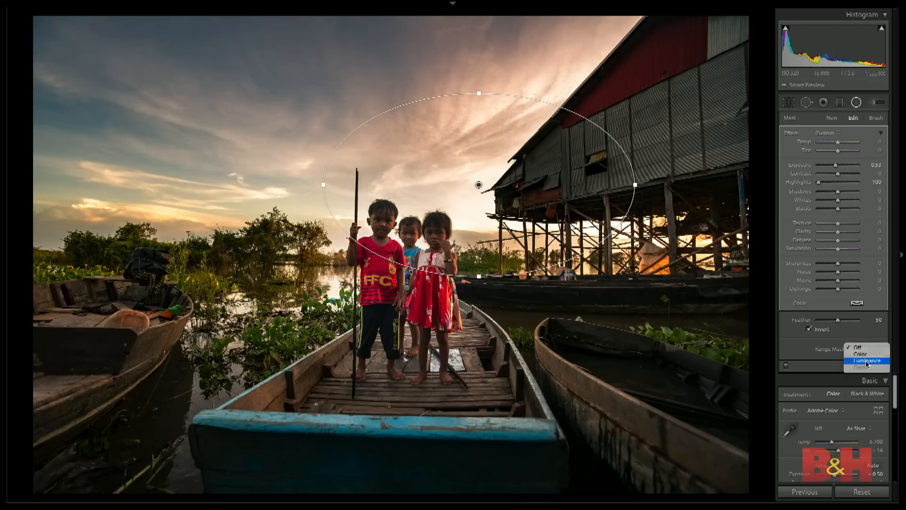
pyautogui.click(865, 360)
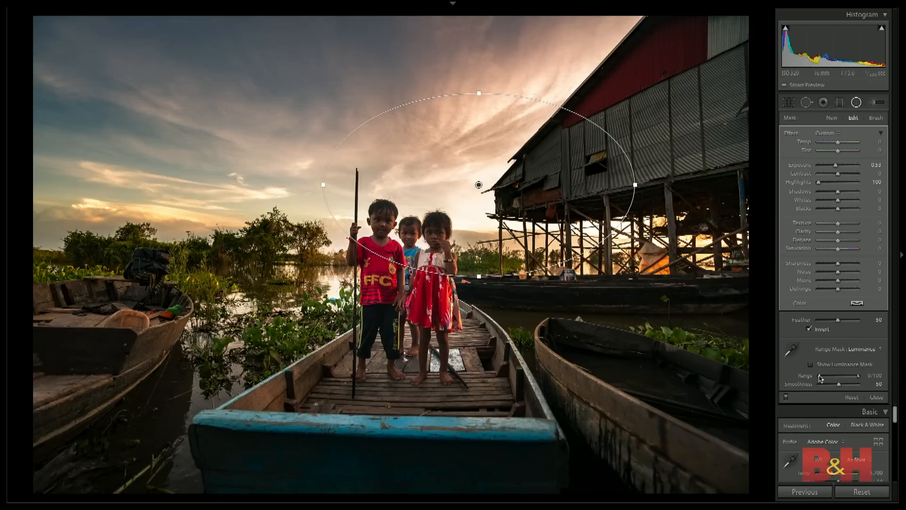
pyautogui.moveTo(819, 377); pyautogui.dragTo(849, 379)
# - Compare the photo without the sky filter and without all edits, restore the edits, and finish editing the filter
pyautogui.click(785, 397)
pyautogui.click(786, 397)
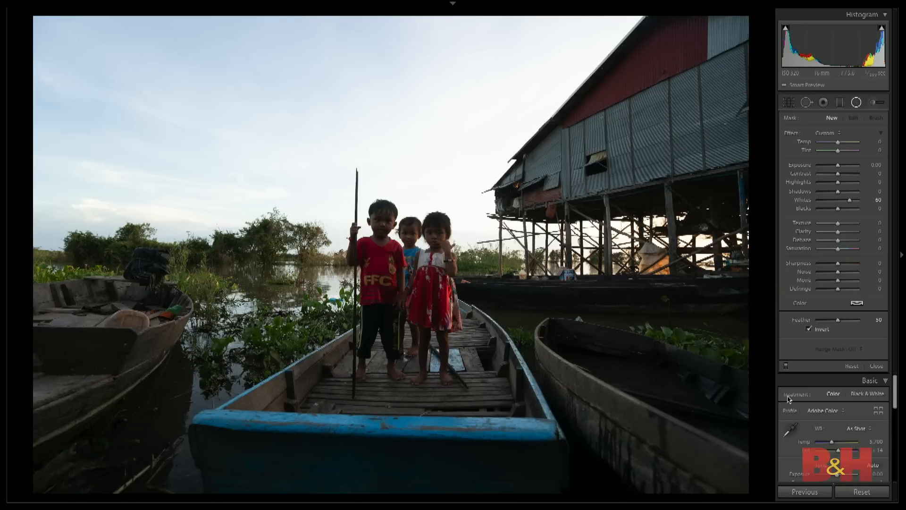
pyautogui.hotkey('ctrl', 'z')
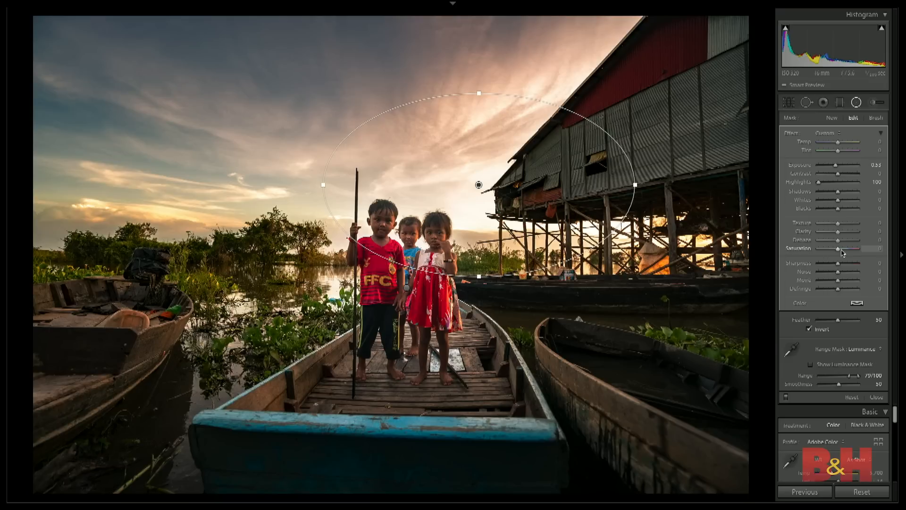
pyautogui.click(876, 397)
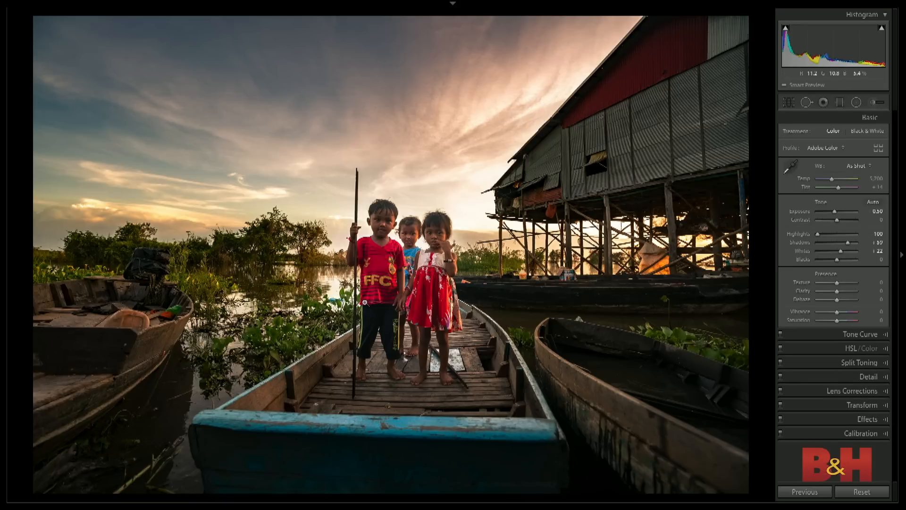
# - View the edited boat photo among the thumbnails in the library grid and reopen it for developing
pyautogui.press('g')
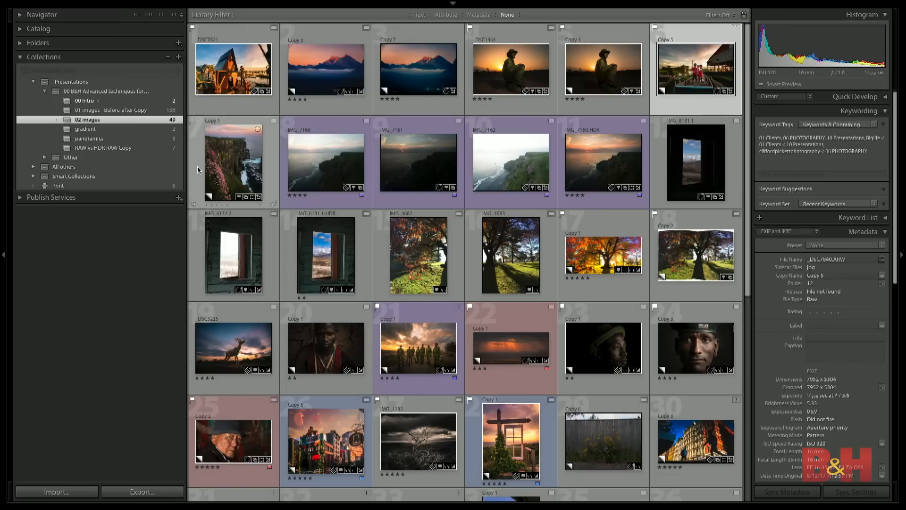
pyautogui.click(219, 166)
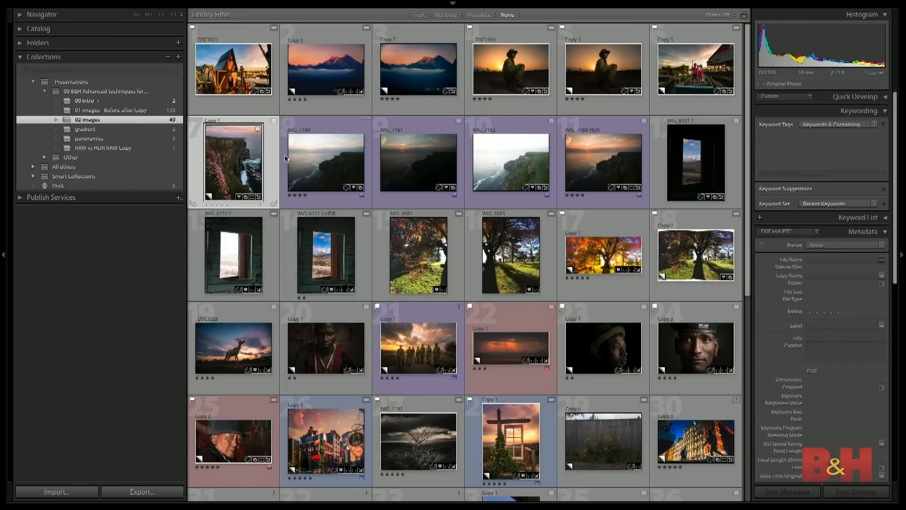
pyautogui.click(690, 74)
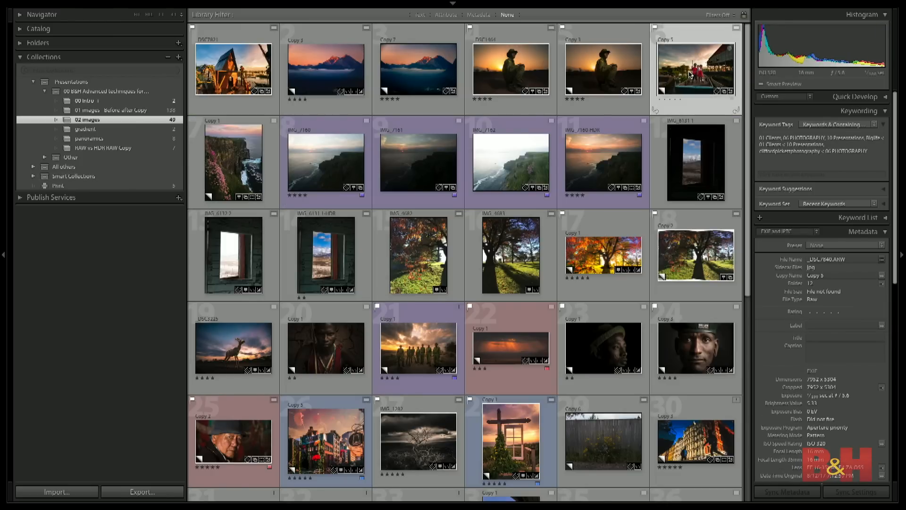
pyautogui.press('d')
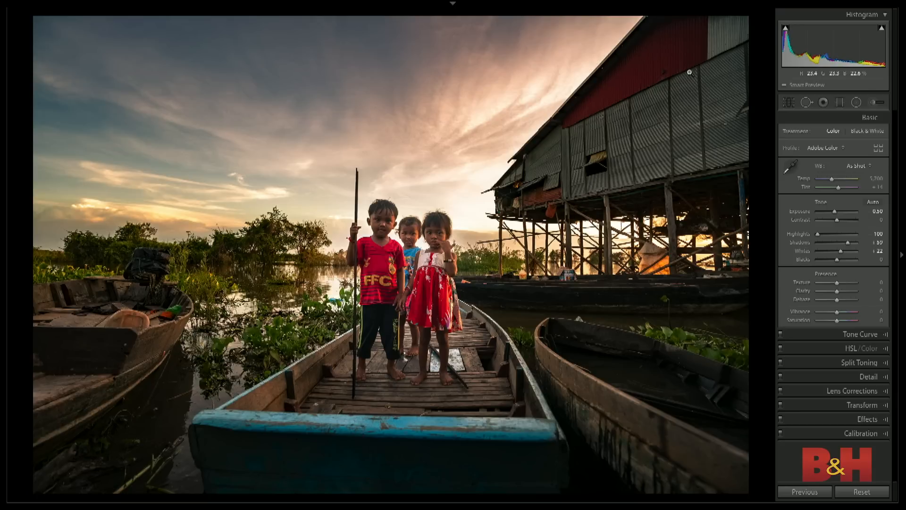
# - Draw a new elliptical radial filter around the three children and reset all its effect sliders
pyautogui.hotkey('shift', 'm')
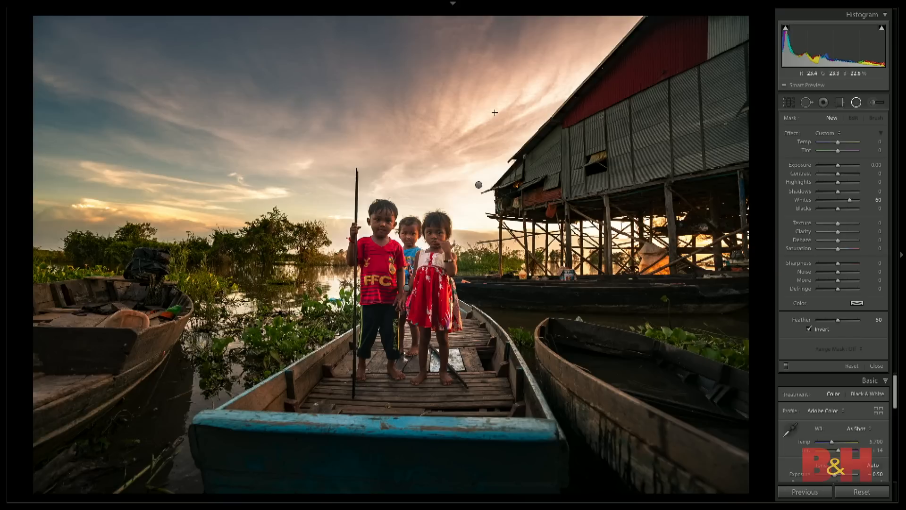
pyautogui.moveTo(399, 273); pyautogui.dragTo(493, 388)
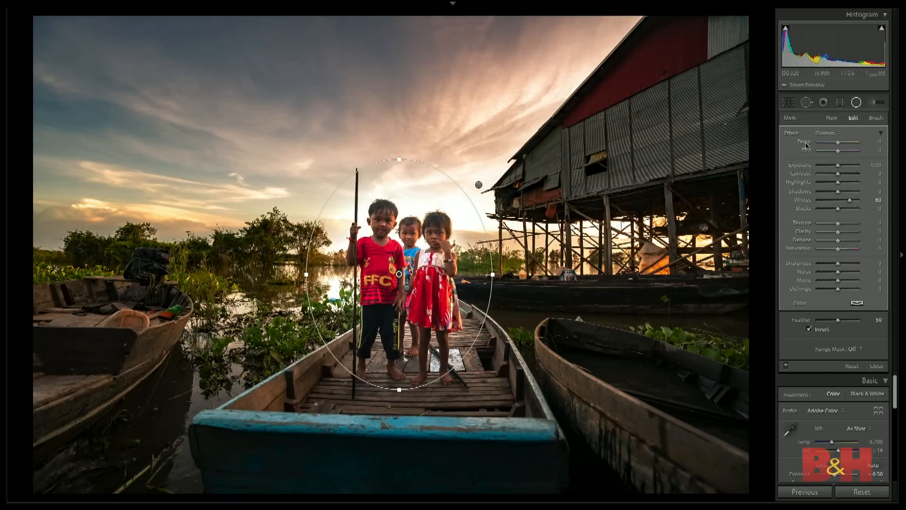
pyautogui.doubleClick(790, 134)
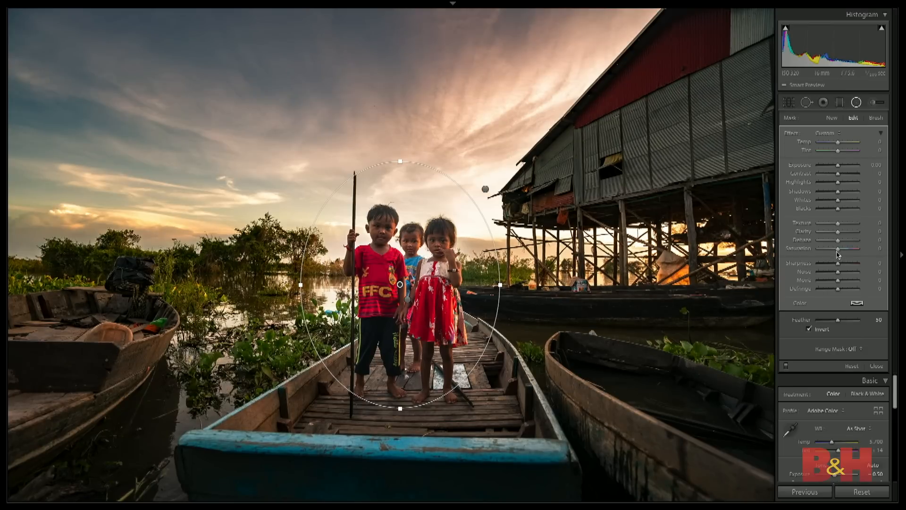
# - Set the children's radial filter to Sharpness -100 and Clarity -42, and turn off Invert so it affects everything outside the ellipse
pyautogui.moveTo(837, 265); pyautogui.dragTo(725, 267)
pyautogui.moveTo(408, 284); pyautogui.dragTo(404, 294)
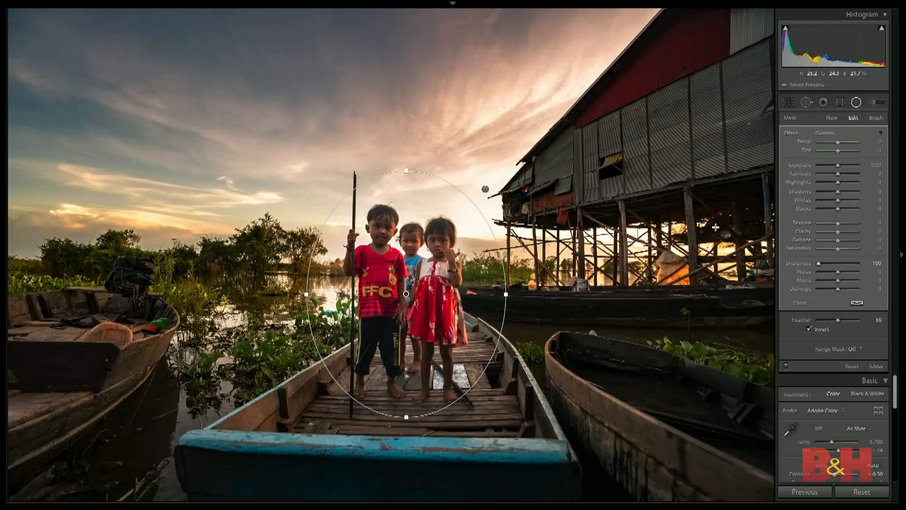
pyautogui.moveTo(837, 231); pyautogui.dragTo(829, 233)
pyautogui.click(810, 329)
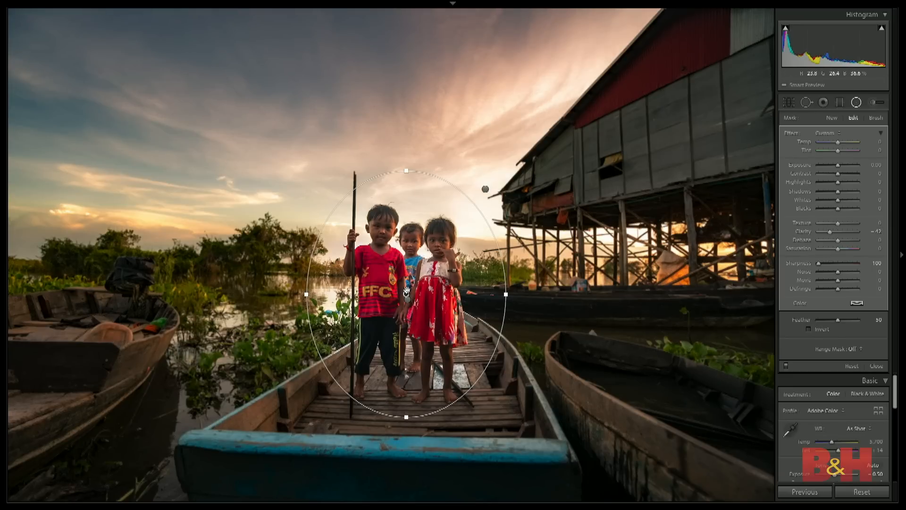
pyautogui.press('o')
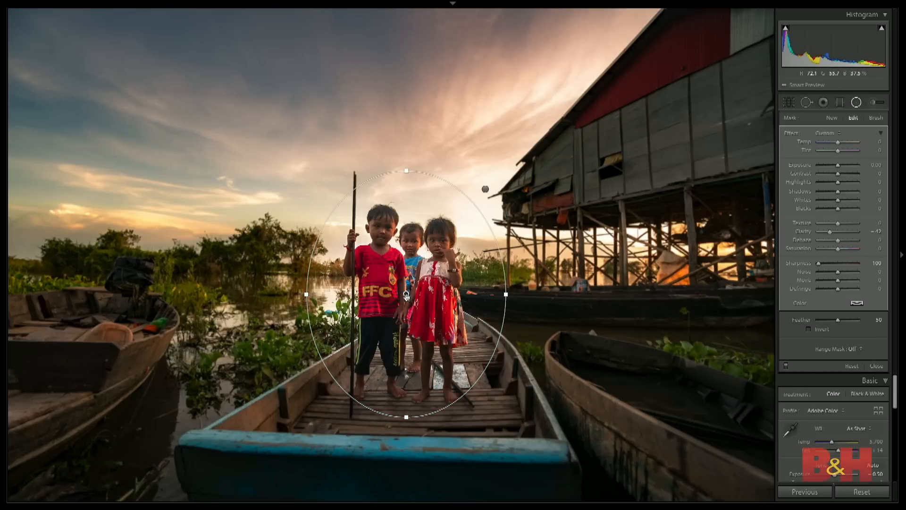
pyautogui.press('o')
# - Duplicate the radial filter around the children and enlarge the copy's ellipse in height and width
pyautogui.rightClick(407, 294)
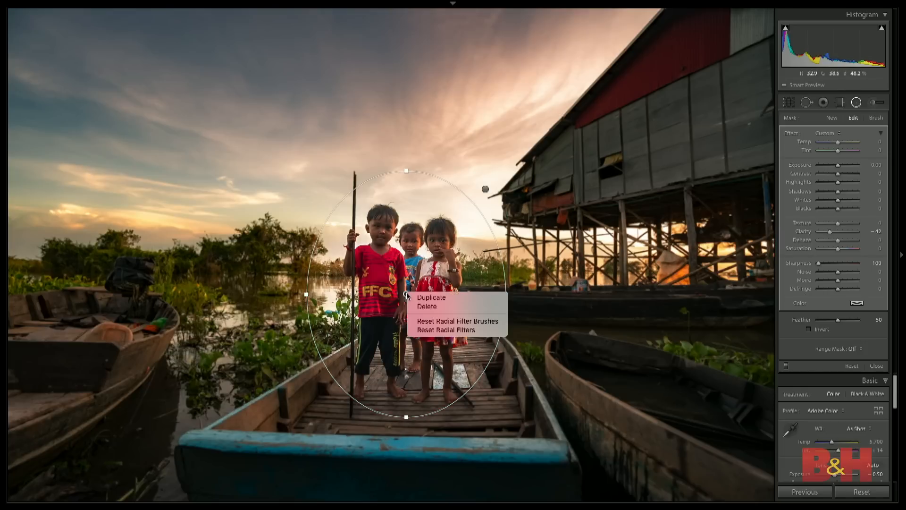
pyautogui.click(424, 297)
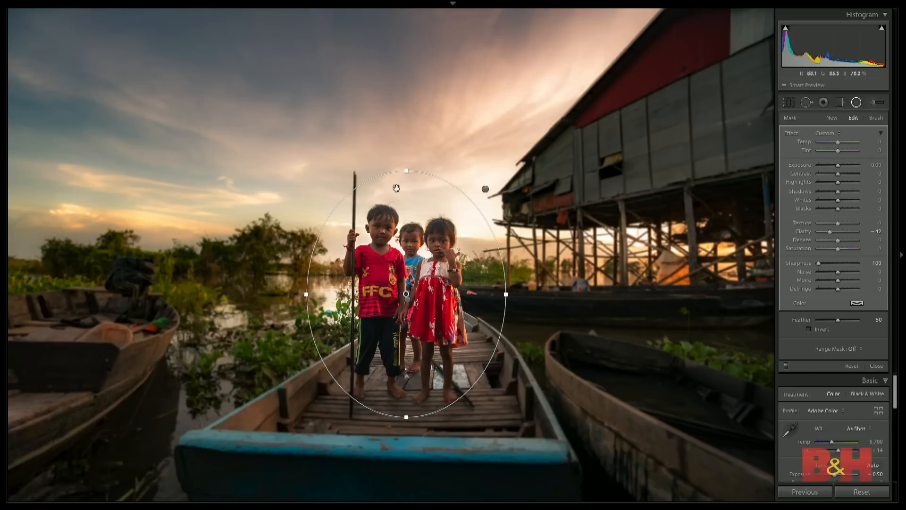
pyautogui.moveTo(407, 171); pyautogui.dragTo(406, 148)
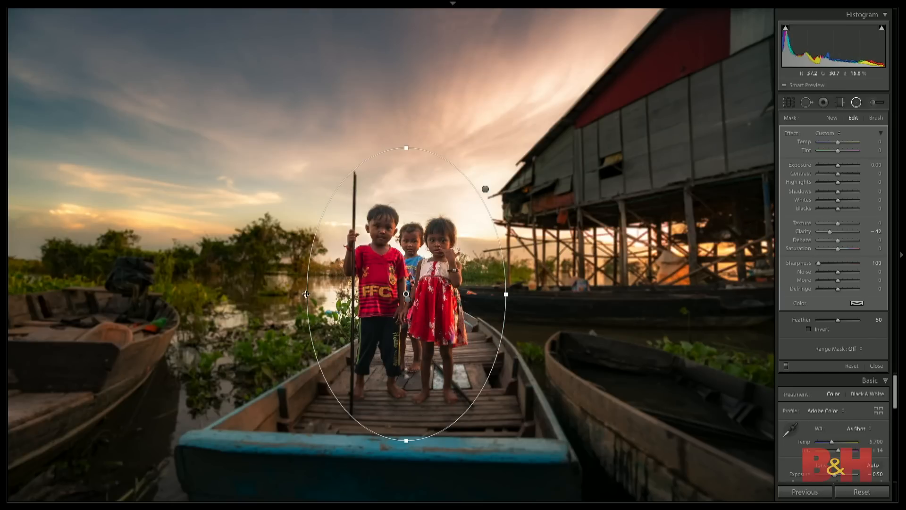
pyautogui.moveTo(306, 294); pyautogui.dragTo(292, 294)
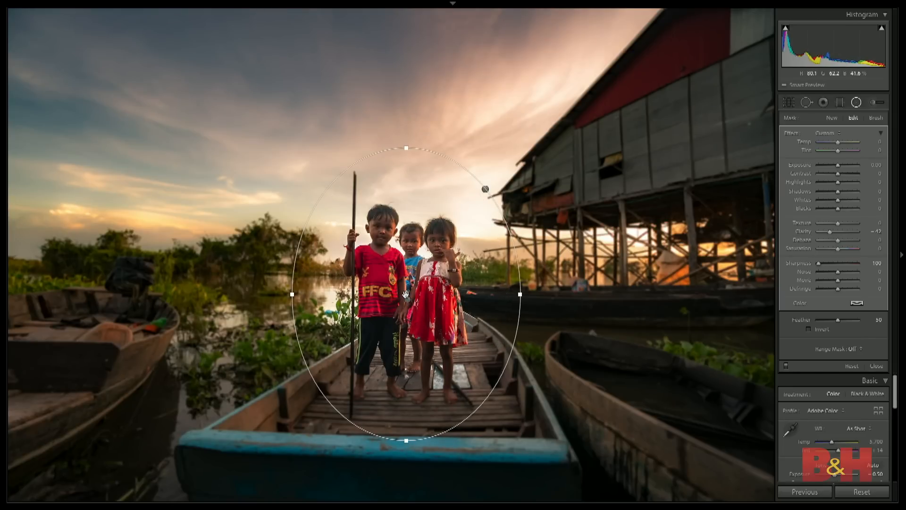
# - Check the enlarged filter's coverage with the red mask overlay and hide the overlay
pyautogui.rightClick(405, 294)
pyautogui.click(436, 318)
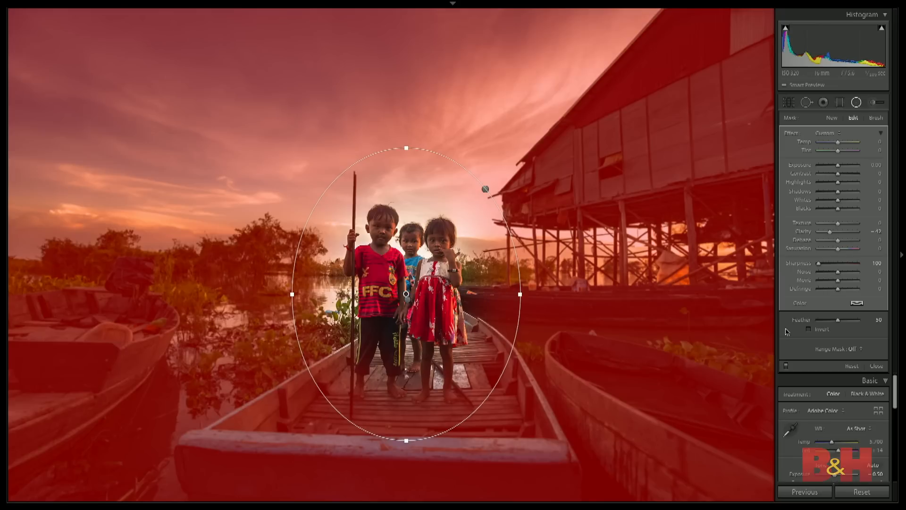
pyautogui.press('o')
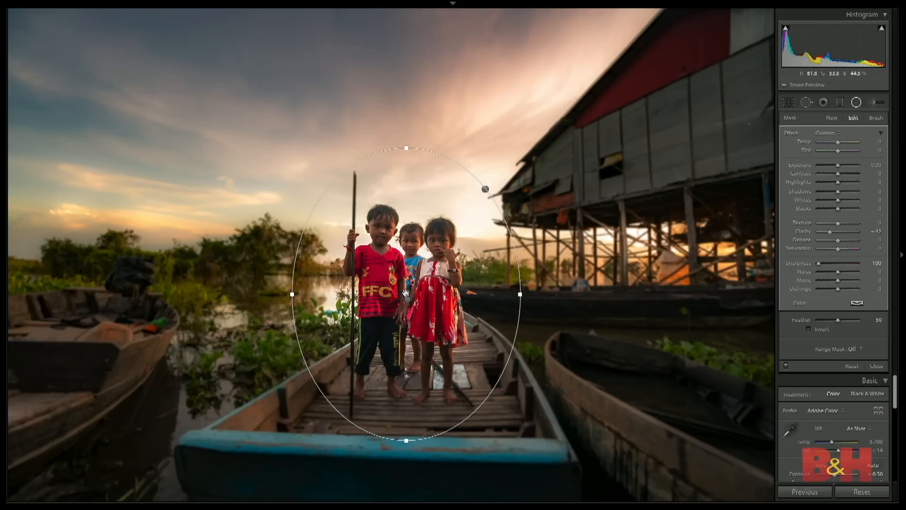
pyautogui.rightClick(405, 294)
pyautogui.click(436, 329)
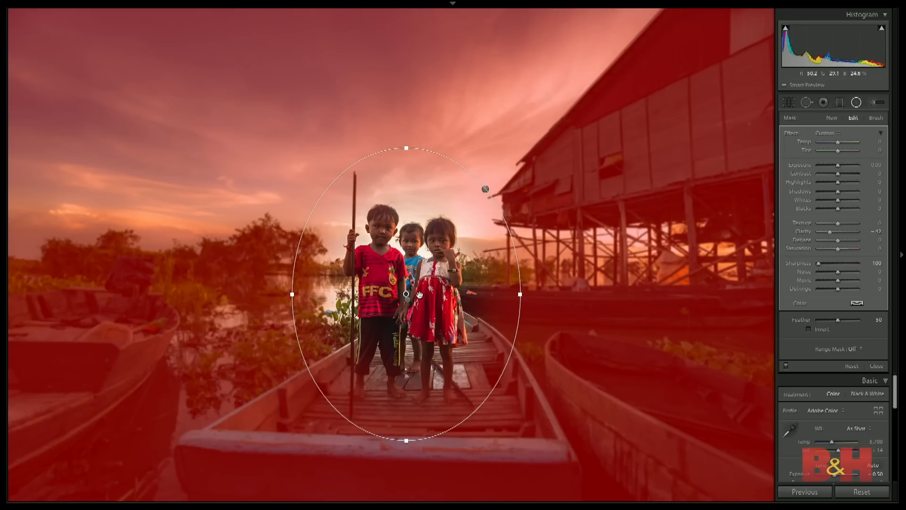
pyautogui.press('o')
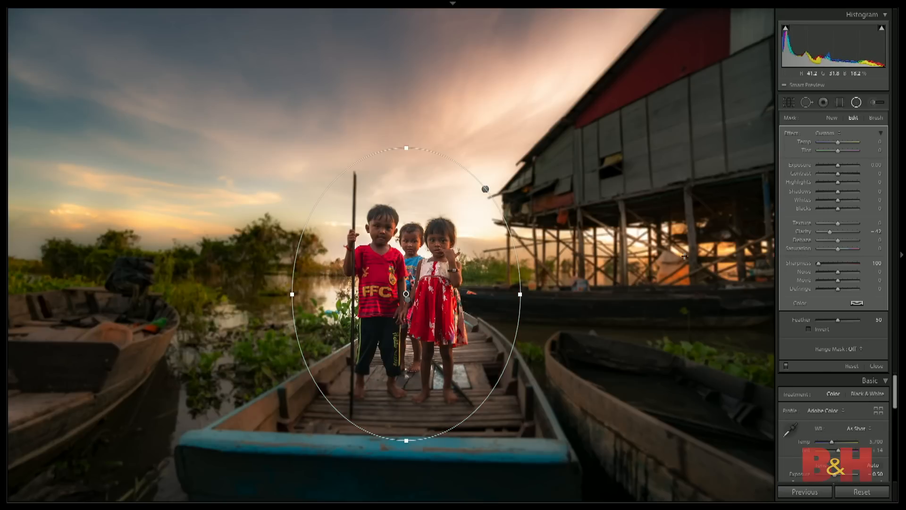
# - Compare the boat photo with and without its radial filters, leaving the filters enabled
pyautogui.click(786, 366)
pyautogui.click(785, 366)
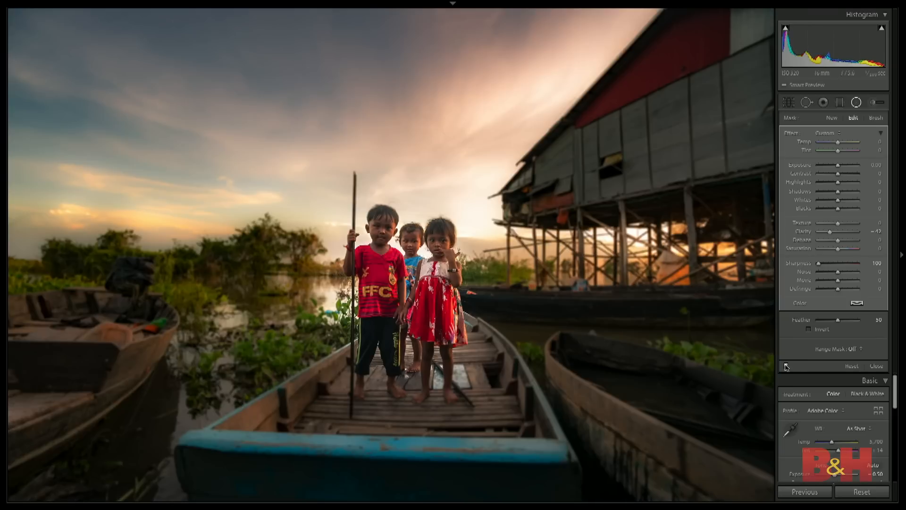
pyautogui.click(786, 365)
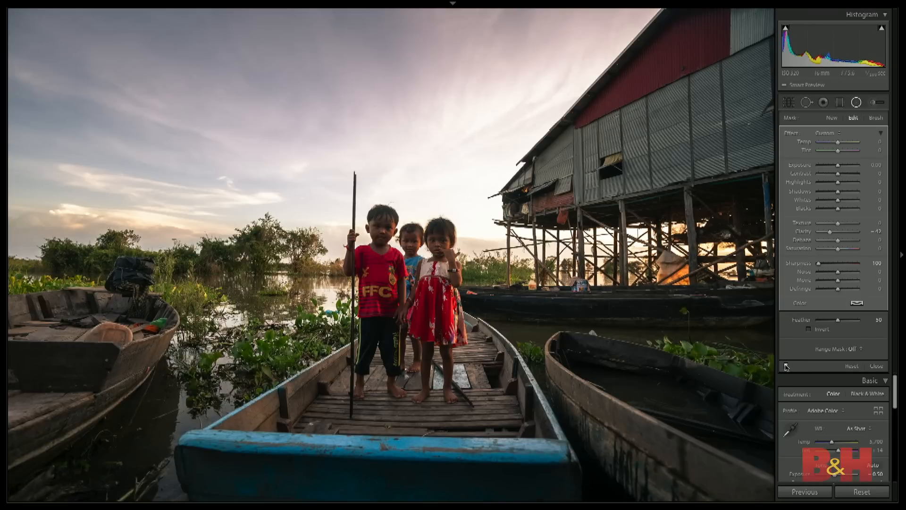
pyautogui.click(786, 365)
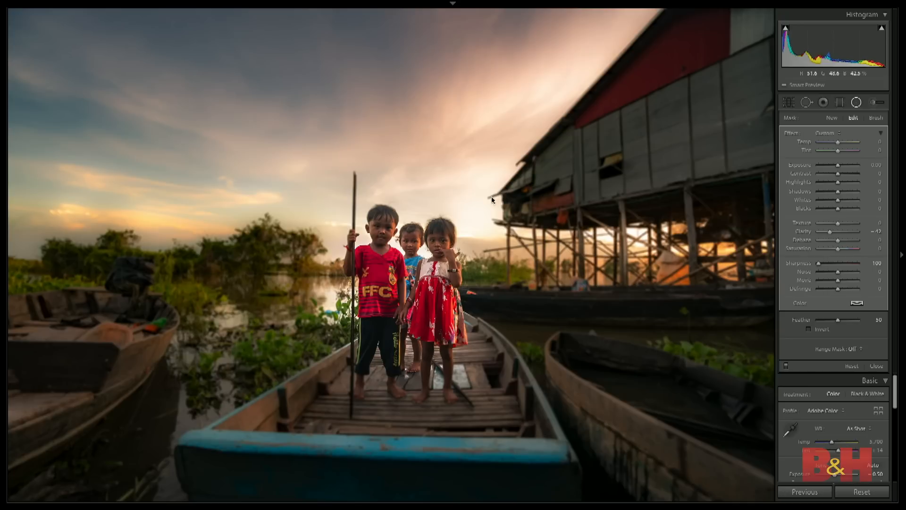
# - View the cliff photo with pink flowers and its adjacent copy, and return to the library grid
pyautogui.press('g')
pyautogui.click(237, 168)
pyautogui.press('d')
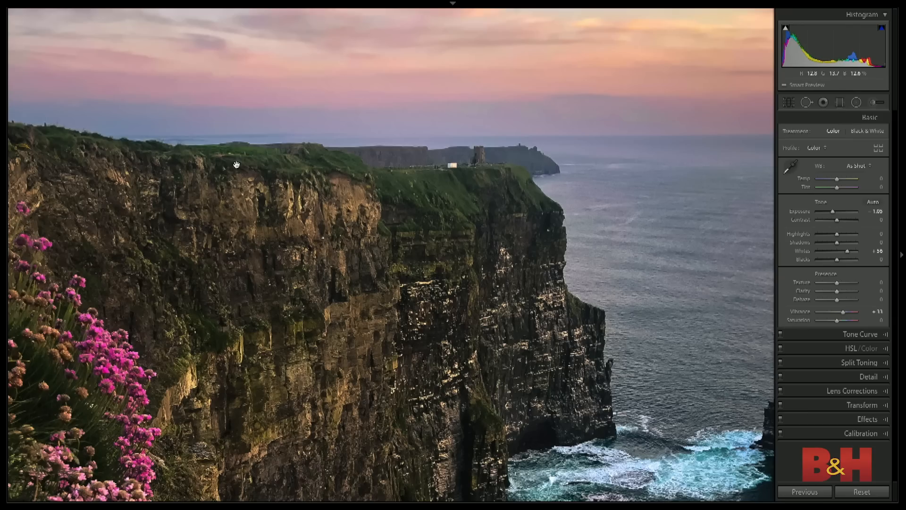
pyautogui.press('Right')
pyautogui.press('g')
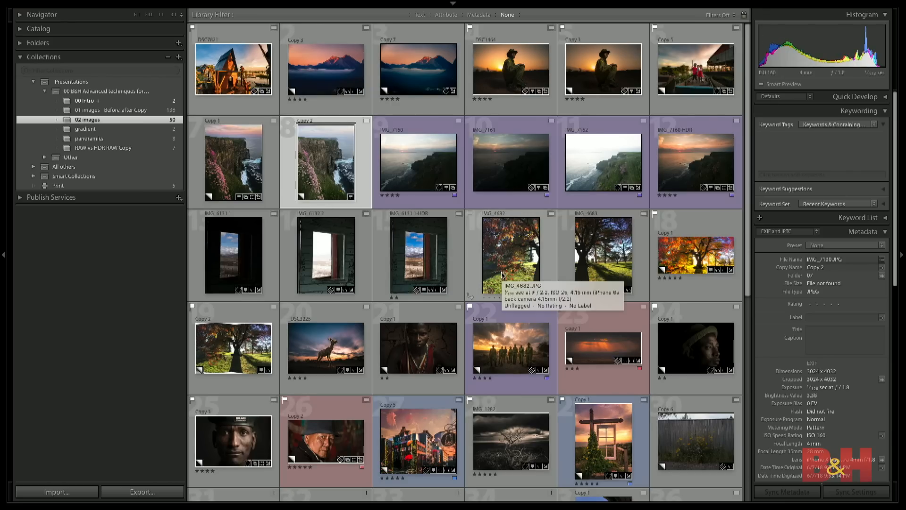
# - Open the dark portrait of the man in a hat, switch to its unedited Copy 3, and show the photo info overlay
pyautogui.click(682, 348)
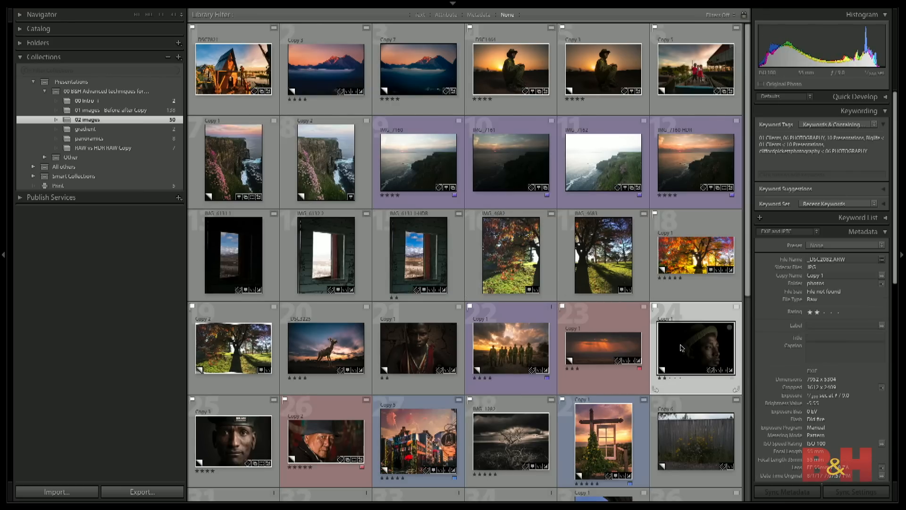
pyautogui.press('d')
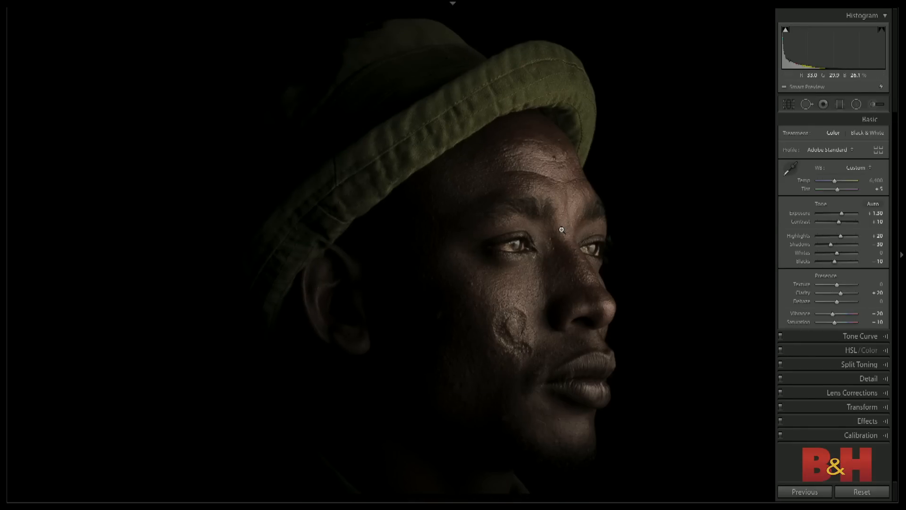
pyautogui.press('Right')
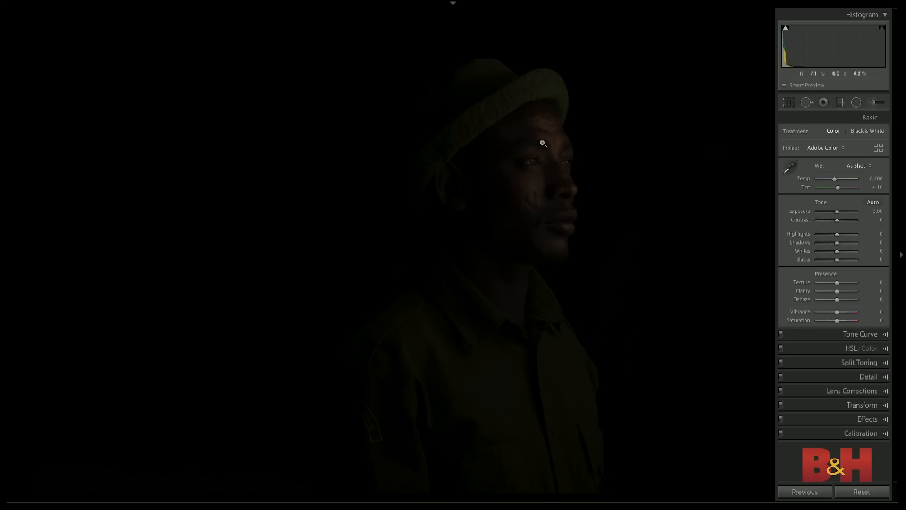
pyautogui.press('i')
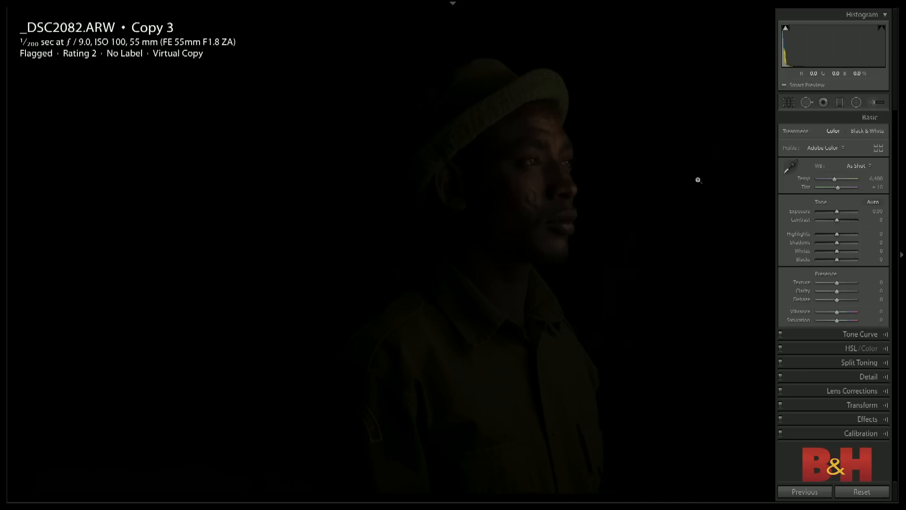
# - Try a strong Exposure increase on the dark portrait to inspect the face up close, and reset the photo
pyautogui.moveTo(837, 211); pyautogui.dragTo(848, 215)
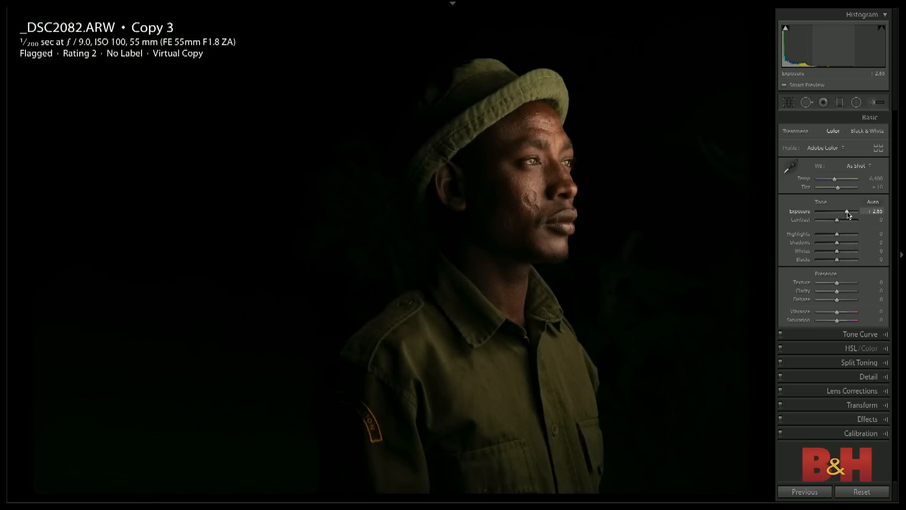
pyautogui.click(550, 172)
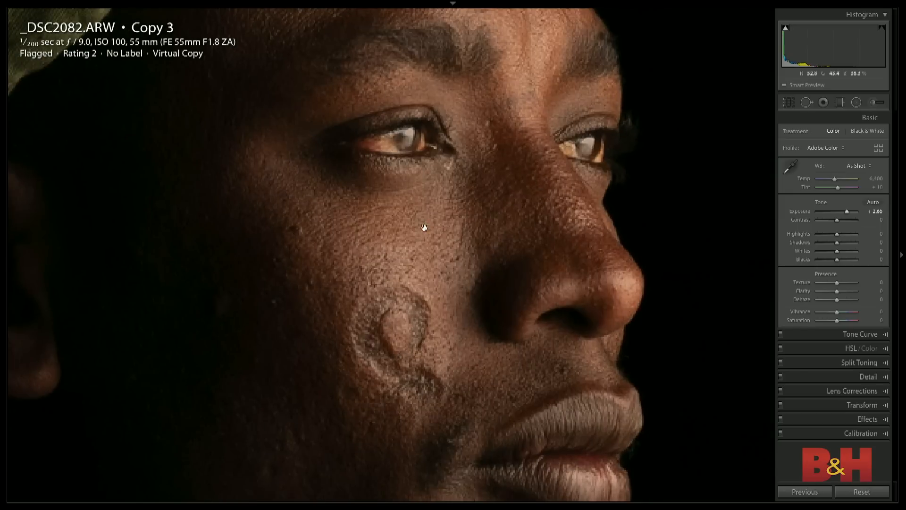
pyautogui.moveTo(420, 231); pyautogui.dragTo(507, 188)
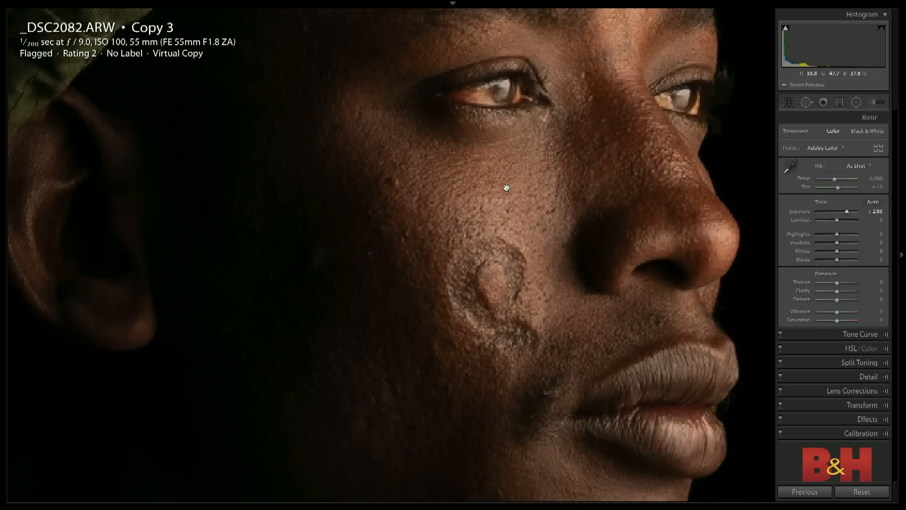
pyautogui.hotkey('ctrl', 'shift', 'r')
pyautogui.hotkey('ctrl', '-')
pyautogui.hotkey('ctrl', '-')
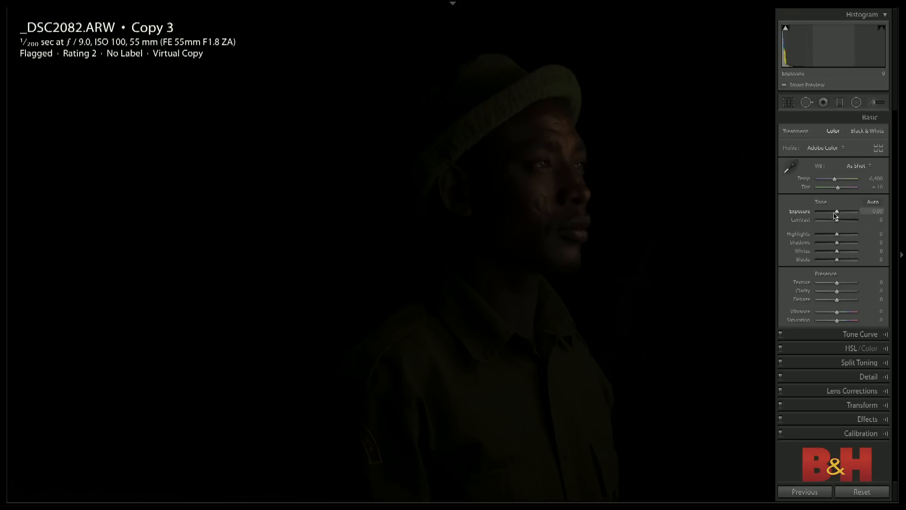
# - Set the portrait's Exposure to +2.60 and place an elliptical radial filter around the man's head
pyautogui.moveTo(838, 214); pyautogui.dragTo(849, 216)
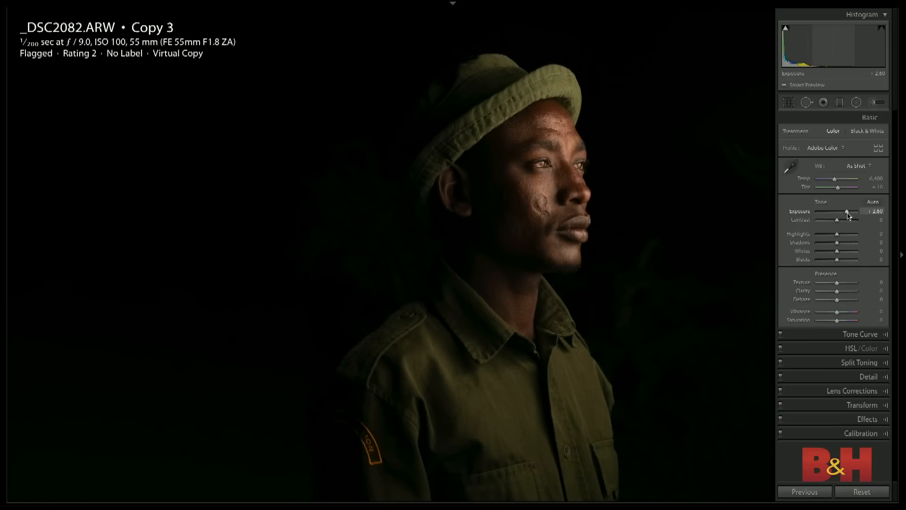
pyautogui.click(856, 103)
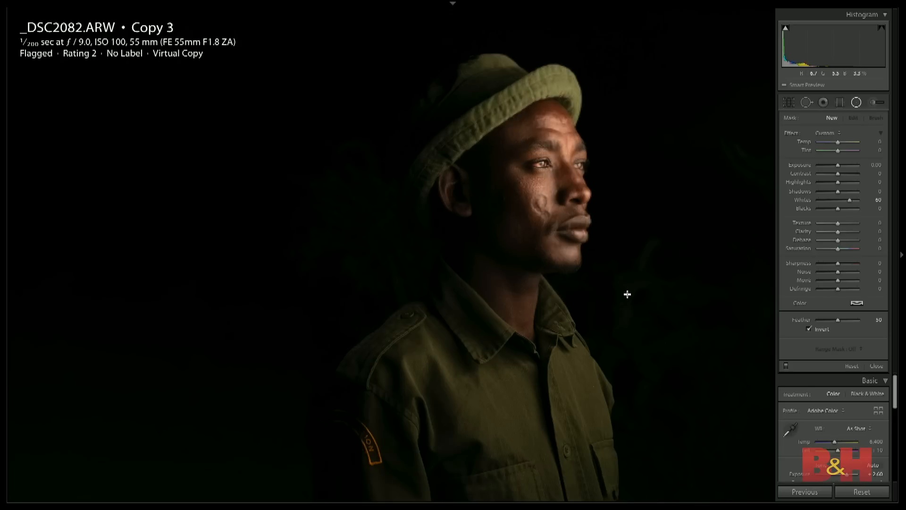
pyautogui.moveTo(529, 163); pyautogui.dragTo(640, 311)
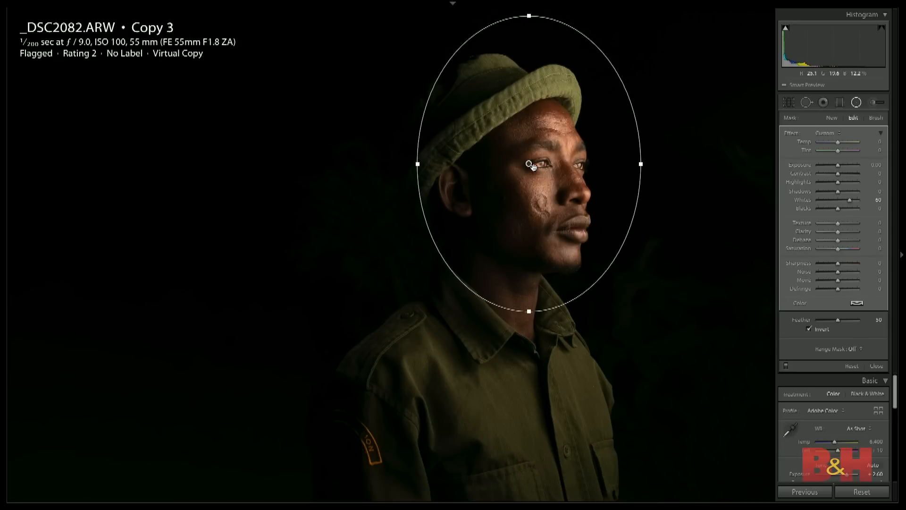
pyautogui.moveTo(532, 166); pyautogui.dragTo(544, 184)
pyautogui.moveTo(544, 184)
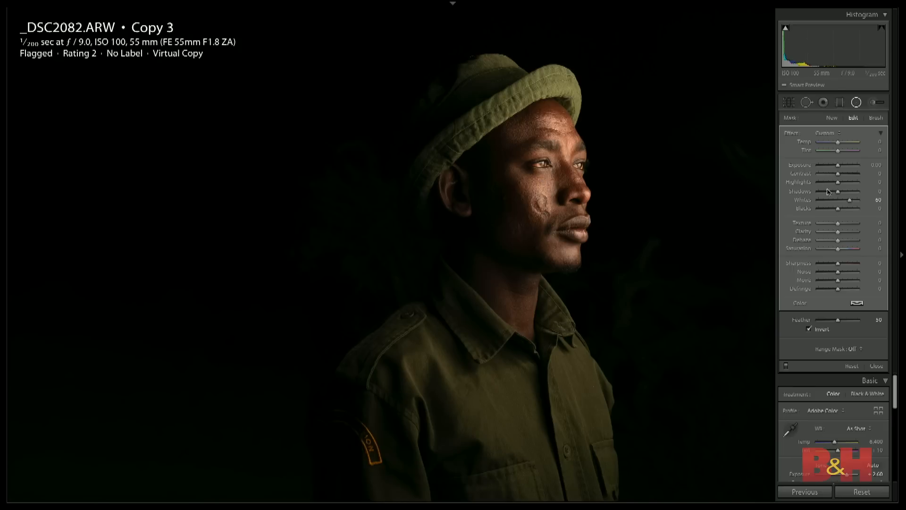
# - Configure the face filter with Whites reset, Exposure 0.54 and a Luminance range mask set to a range of 85/100
pyautogui.doubleClick(850, 200)
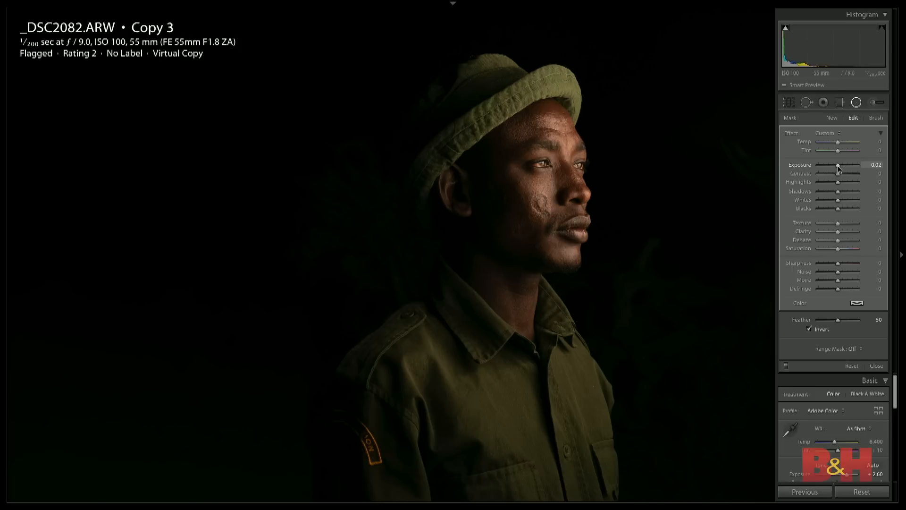
pyautogui.moveTo(838, 165); pyautogui.dragTo(841, 169)
pyautogui.click(853, 349)
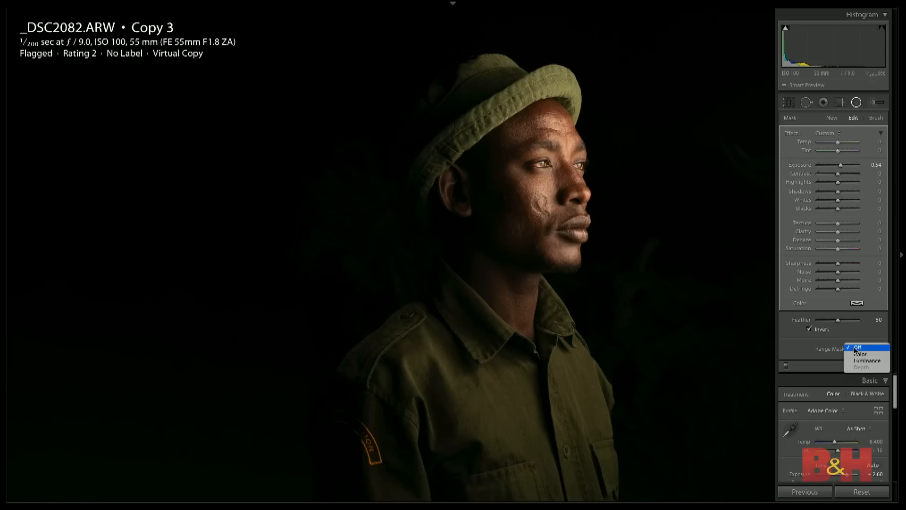
pyautogui.click(861, 362)
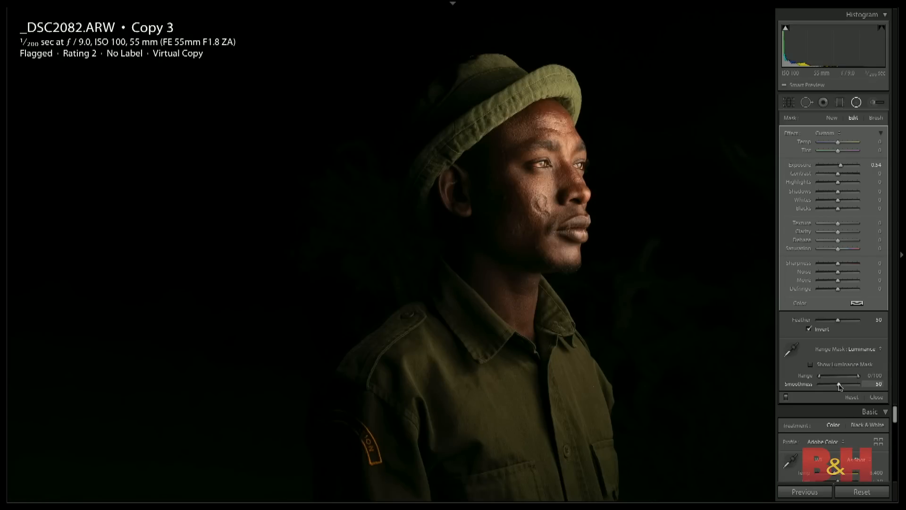
pyautogui.moveTo(824, 380); pyautogui.dragTo(851, 378)
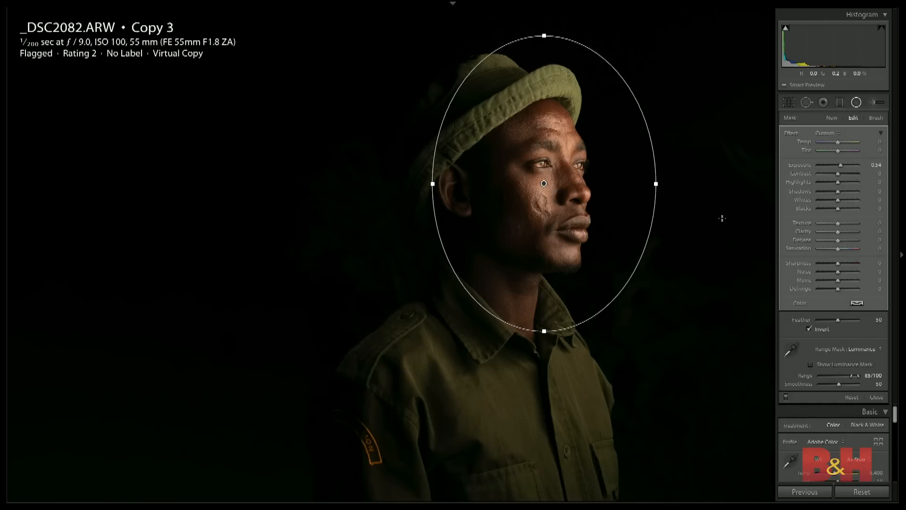
# - Increase the face filter's Texture moderately to bring out skin detail, and finish editing the filter
pyautogui.press('z')
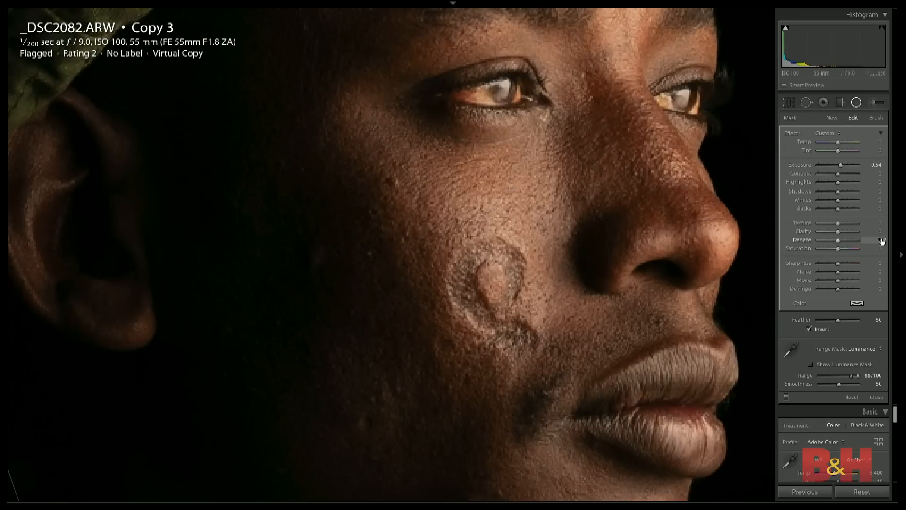
pyautogui.moveTo(838, 223)
pyautogui.mouseDown()
pyautogui.moveTo(860, 225)
pyautogui.moveTo(852, 227)
pyautogui.mouseUp()
pyautogui.press('z')
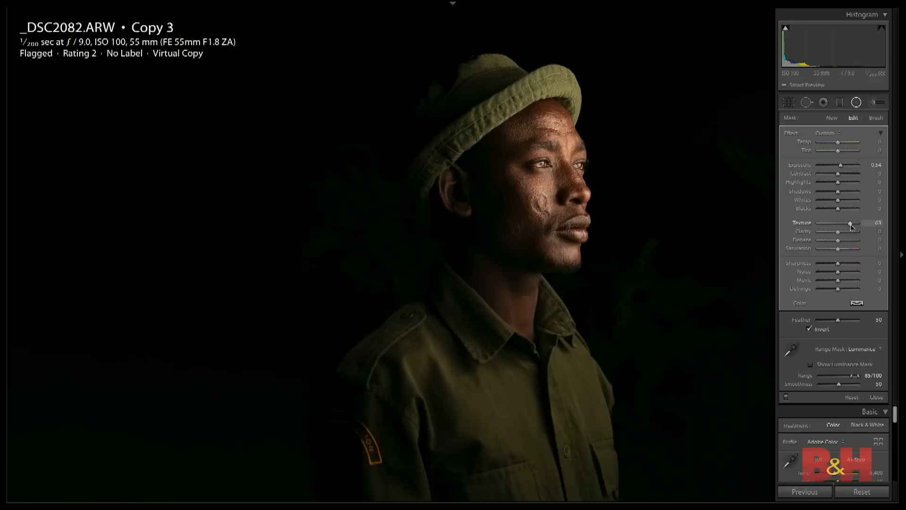
pyautogui.moveTo(851, 226); pyautogui.dragTo(844, 226)
pyautogui.click(876, 397)
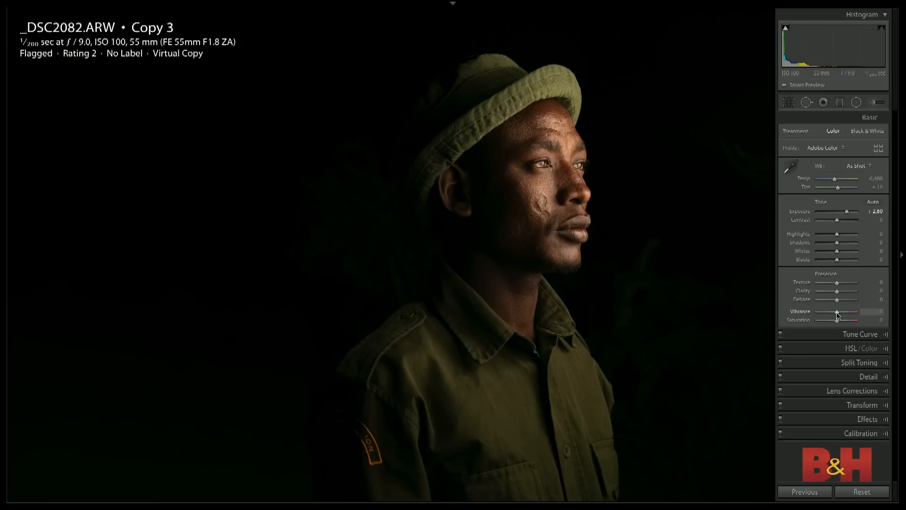
# - Lower the portrait's Vibrance to -50
pyautogui.moveTo(836, 315); pyautogui.dragTo(827, 315)
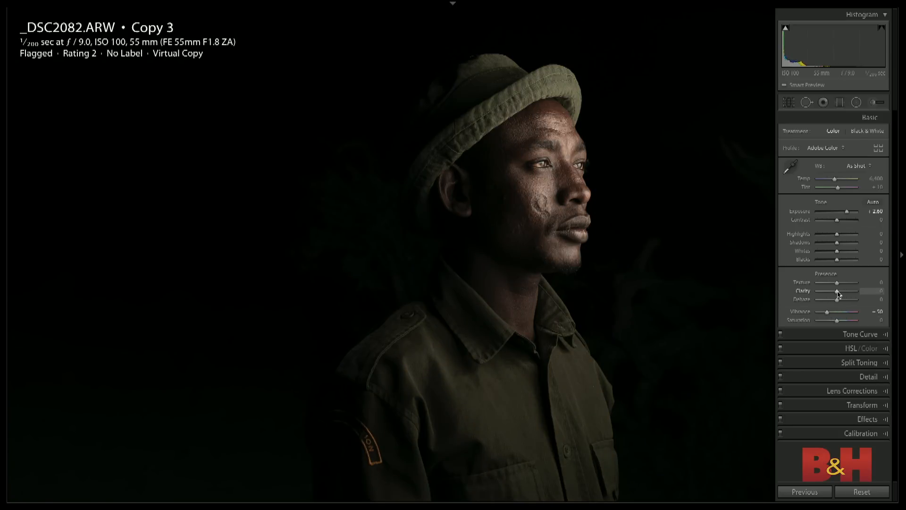
# - Set the portrait's Texture to +52 and Clarity to +40, and compare the result with the reset version
pyautogui.moveTo(837, 294)
pyautogui.mouseDown()
pyautogui.moveTo(848, 292)
pyautogui.moveTo(837, 284)
pyautogui.moveTo(856, 284)
pyautogui.moveTo(836, 282)
pyautogui.moveTo(851, 286)
pyautogui.mouseUp()
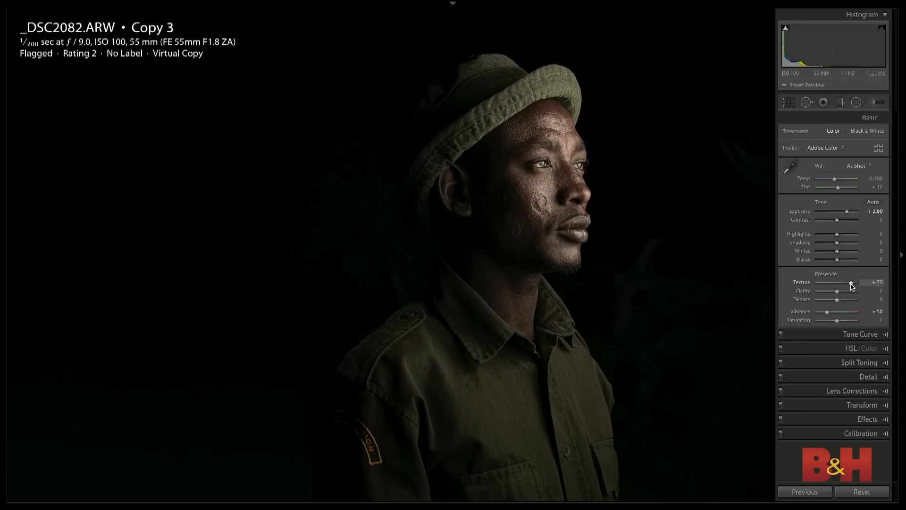
pyautogui.moveTo(852, 286); pyautogui.dragTo(845, 293)
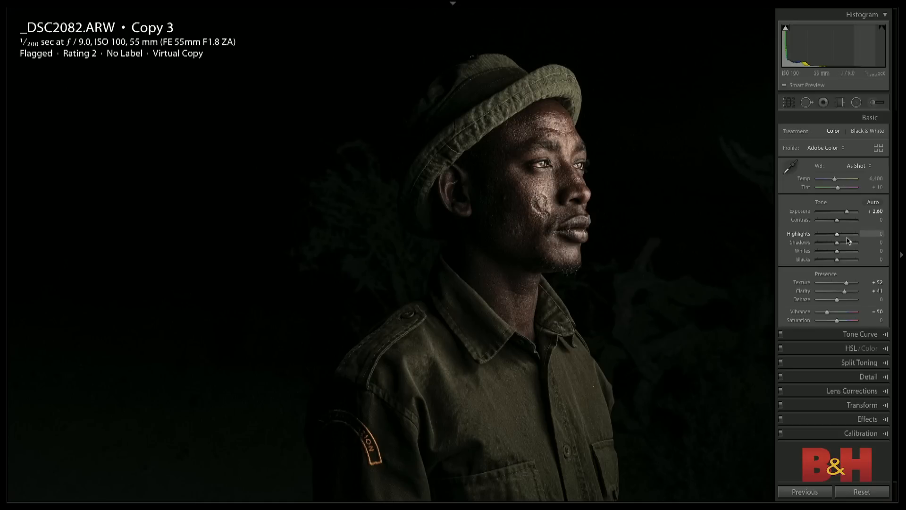
pyautogui.moveTo(838, 301); pyautogui.dragTo(847, 293)
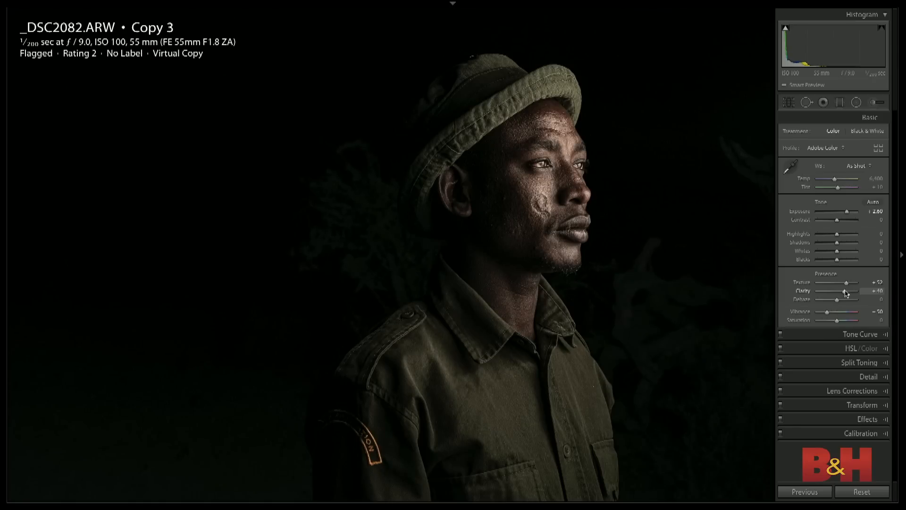
pyautogui.hotkey('ctrl', 'shift', 'r')
pyautogui.hotkey('ctrl', 'z')
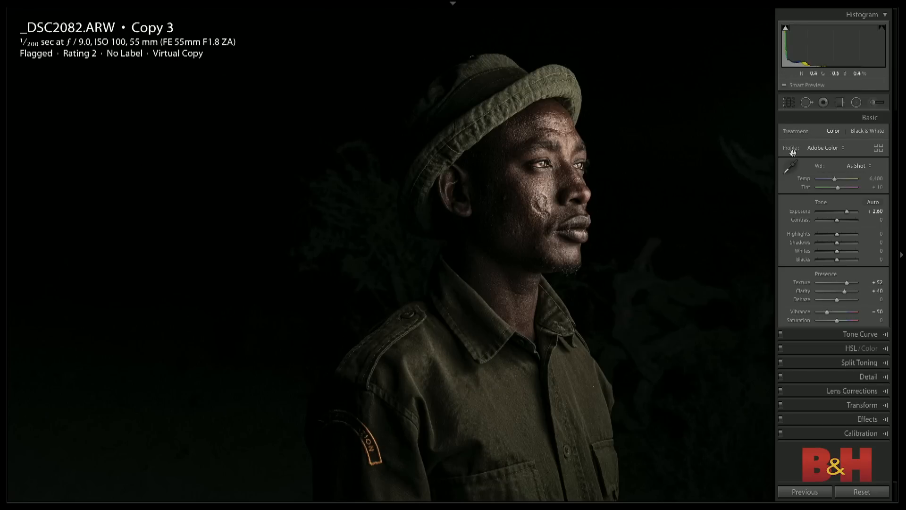
# - Set up an adjustment brush with Whites reset to 0, Exposure at -0.67 and Highlights at -81
pyautogui.click(871, 103)
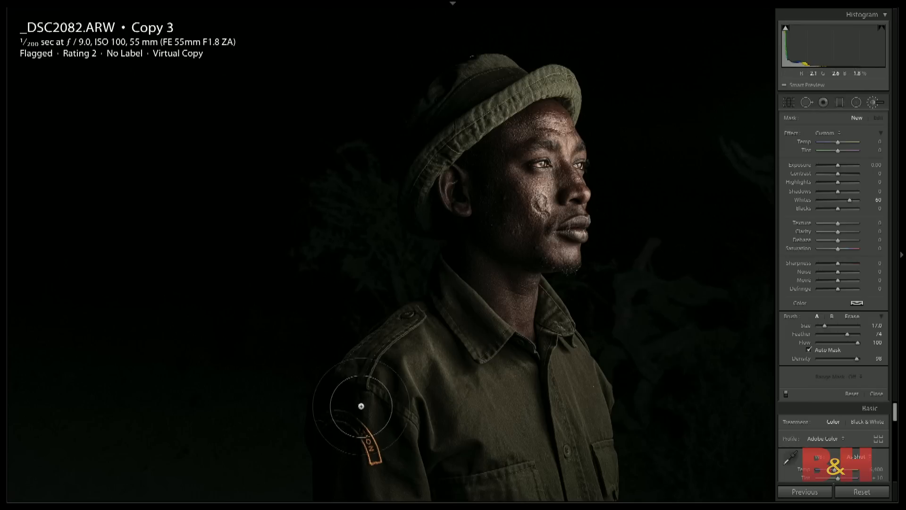
pyautogui.doubleClick(847, 204)
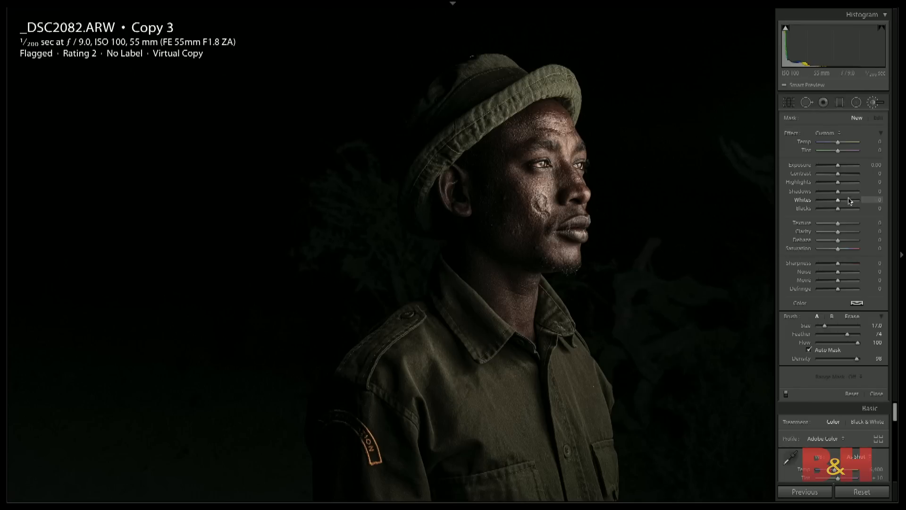
pyautogui.click(834, 165)
pyautogui.click(823, 182)
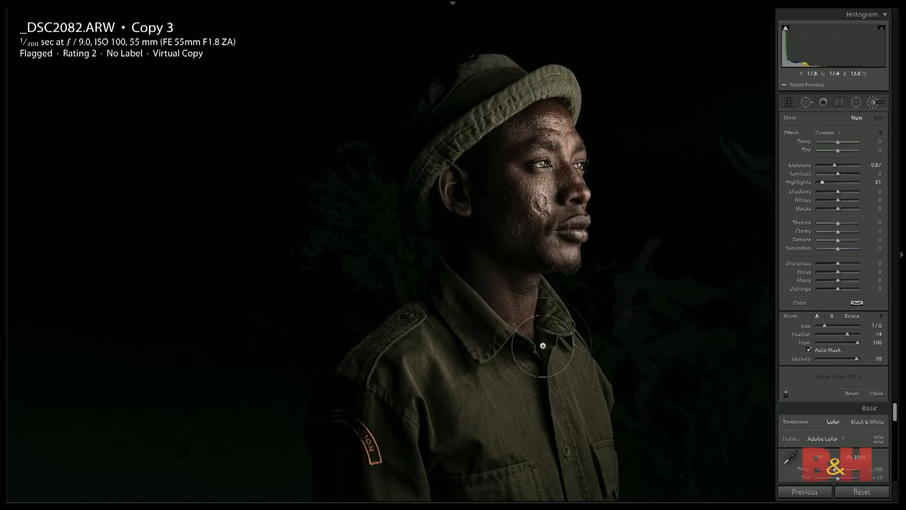
# - Darken the orange patch on the man's sleeve by brushing over it with Auto Mask off, and finish the brush adjustment
pyautogui.moveTo(368, 472)
pyautogui.mouseDown()
pyautogui.moveTo(354, 459)
pyautogui.moveTo(355, 486)
pyautogui.moveTo(325, 357)
pyautogui.moveTo(330, 442)
pyautogui.moveTo(320, 443)
pyautogui.moveTo(344, 475)
pyautogui.mouseUp()
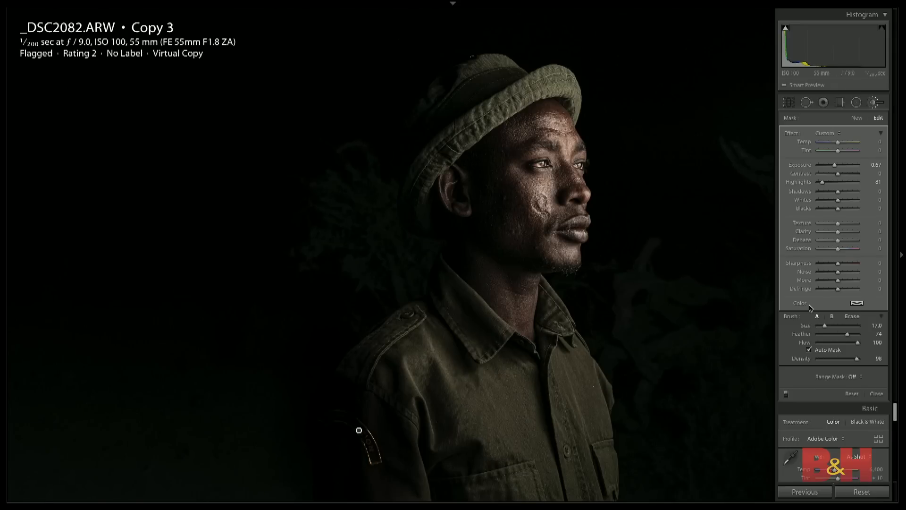
pyautogui.hotkey('ctrl', 'z')
pyautogui.click(810, 350)
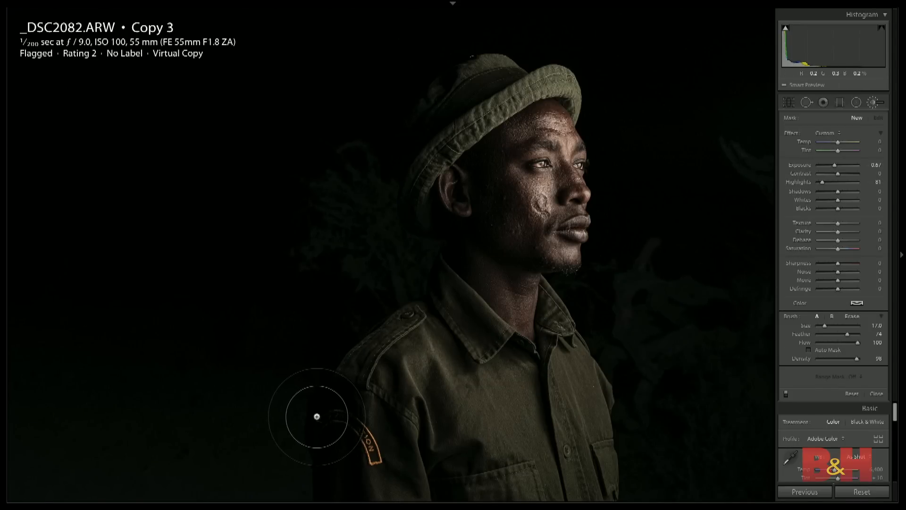
pyautogui.moveTo(324, 406)
pyautogui.mouseDown()
pyautogui.moveTo(364, 492)
pyautogui.moveTo(330, 413)
pyautogui.moveTo(346, 495)
pyautogui.moveTo(363, 504)
pyautogui.moveTo(322, 464)
pyautogui.moveTo(339, 495)
pyautogui.moveTo(318, 462)
pyautogui.mouseUp()
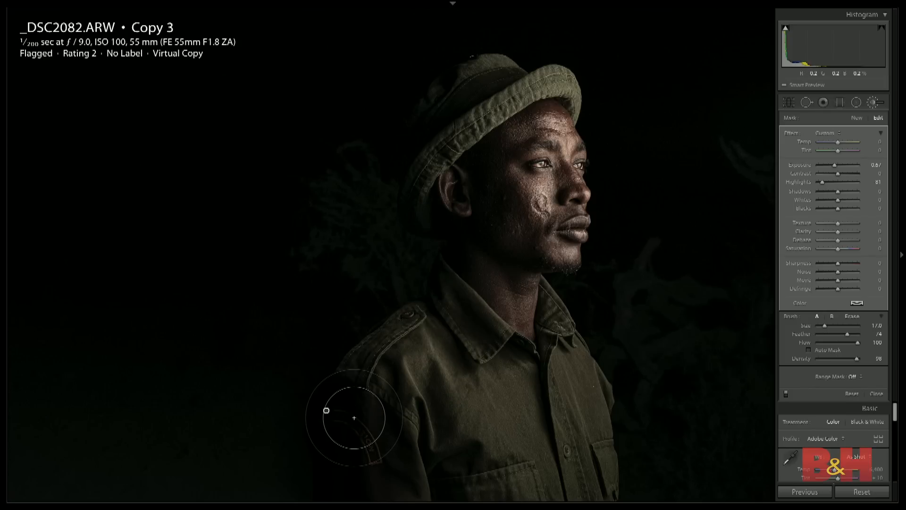
pyautogui.click(876, 393)
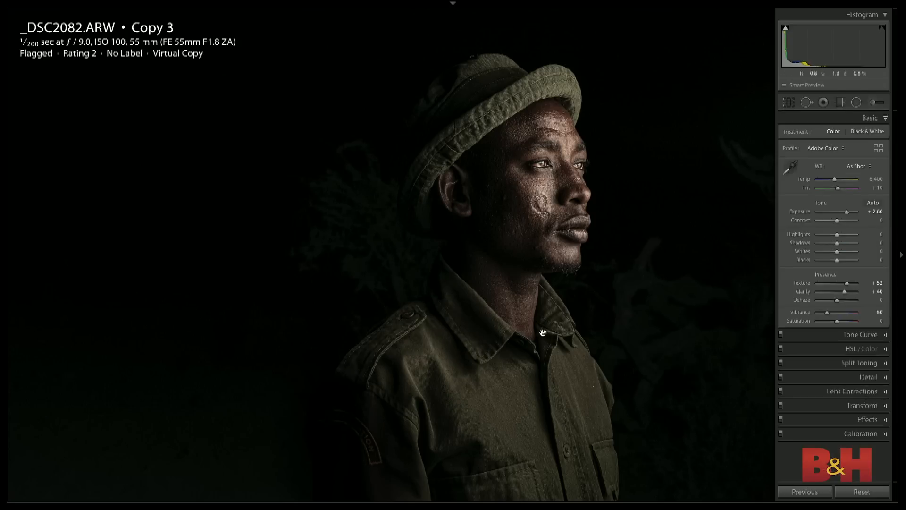
# - Return to the photo grid and open the dark indoor pool image, _DSC0757-HDR.dng Copy 3, fitted in a large single-image view
pyautogui.press('g')
pyautogui.scroll(-3, 496, 242)
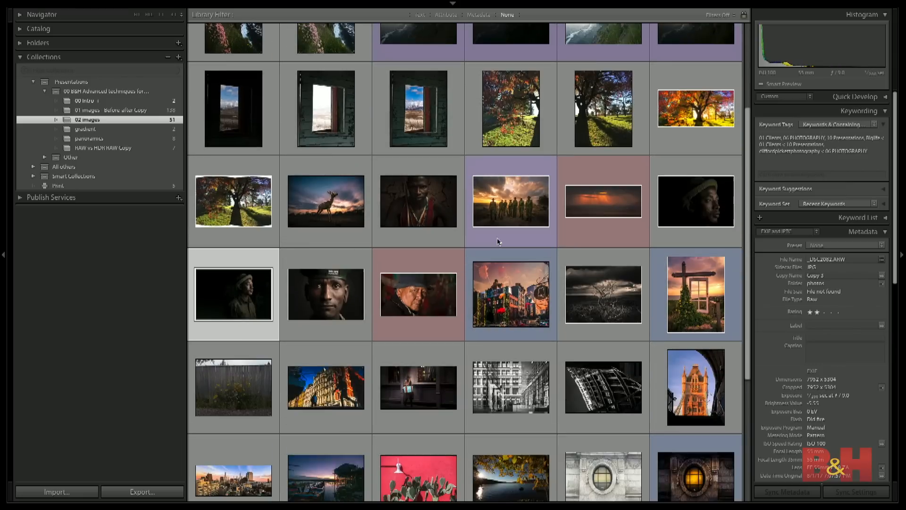
pyautogui.scroll(-5, 497, 237)
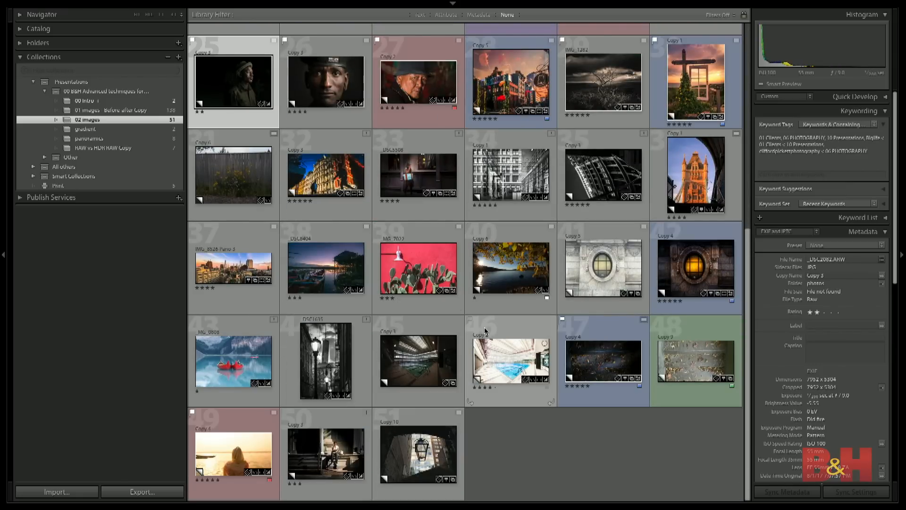
pyautogui.click(503, 356)
pyautogui.click(420, 349)
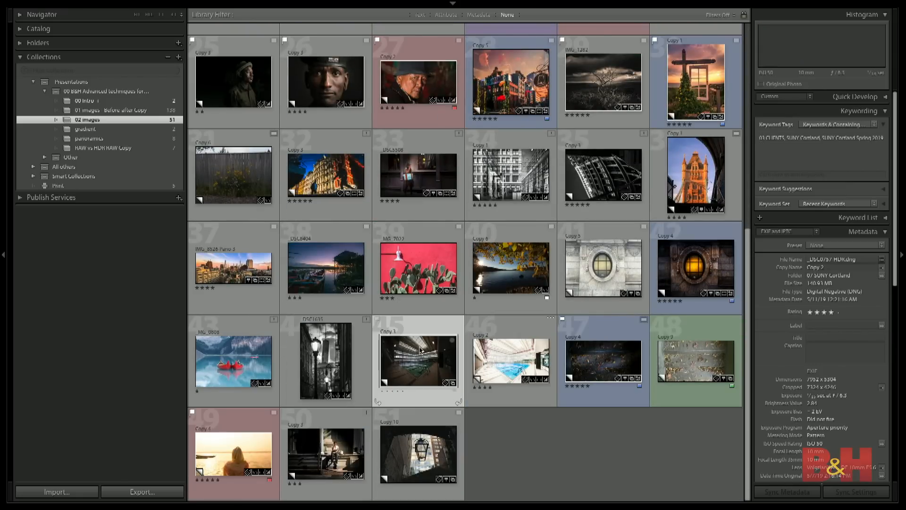
pyautogui.doubleClick(420, 349)
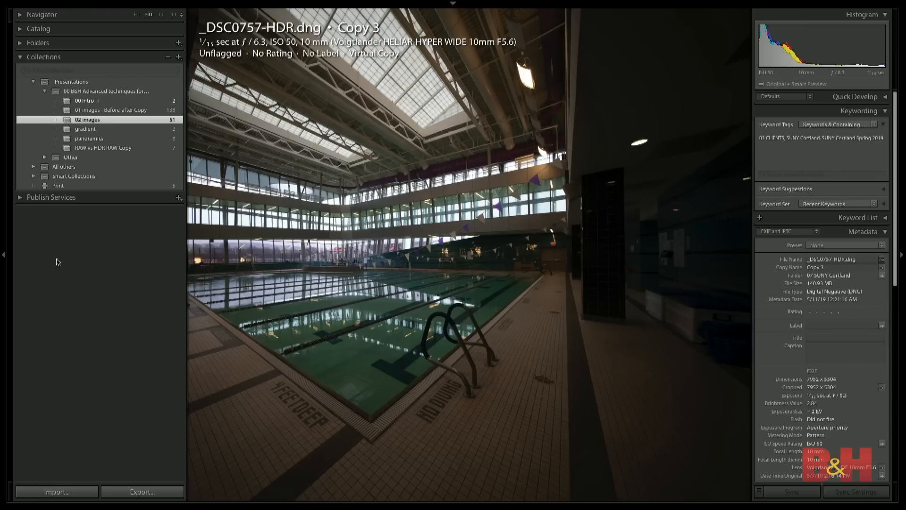
pyautogui.click(3, 255)
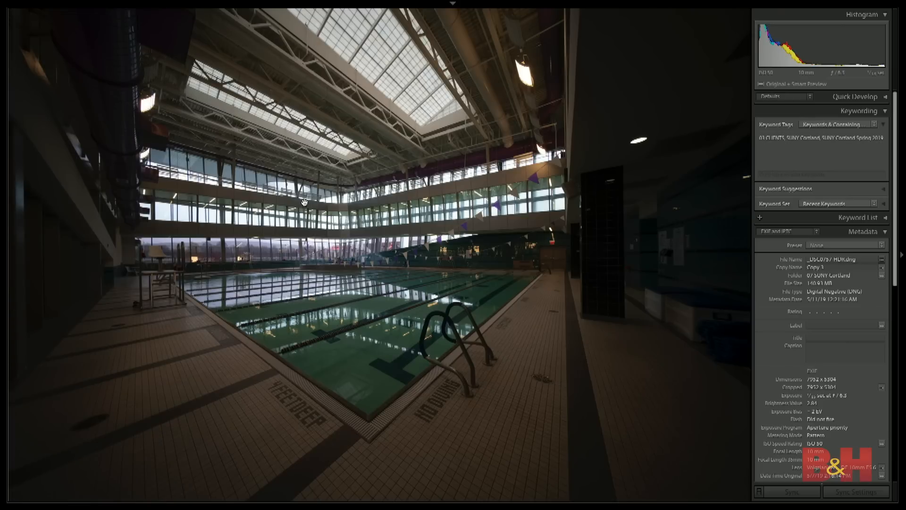
pyautogui.click(628, 257)
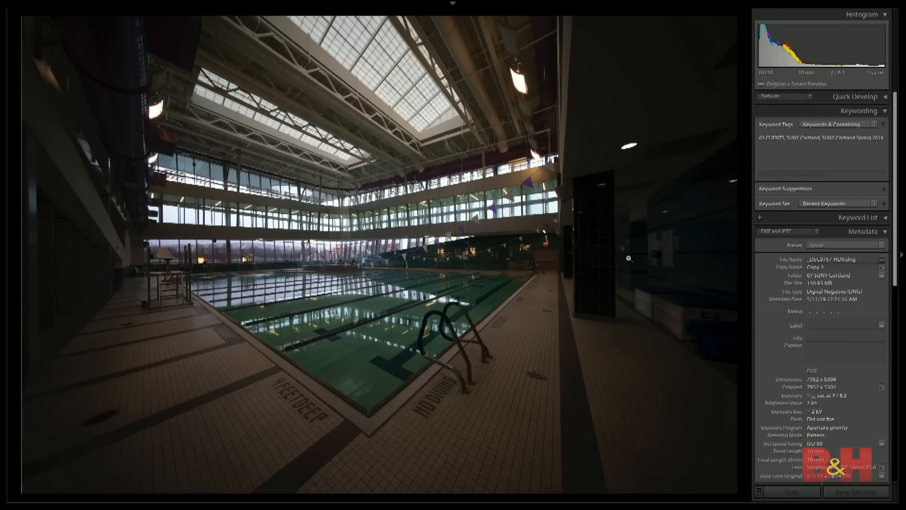
# - Compare the unedited dark pool image with its finished bright version, Copy 2
pyautogui.press('Left')
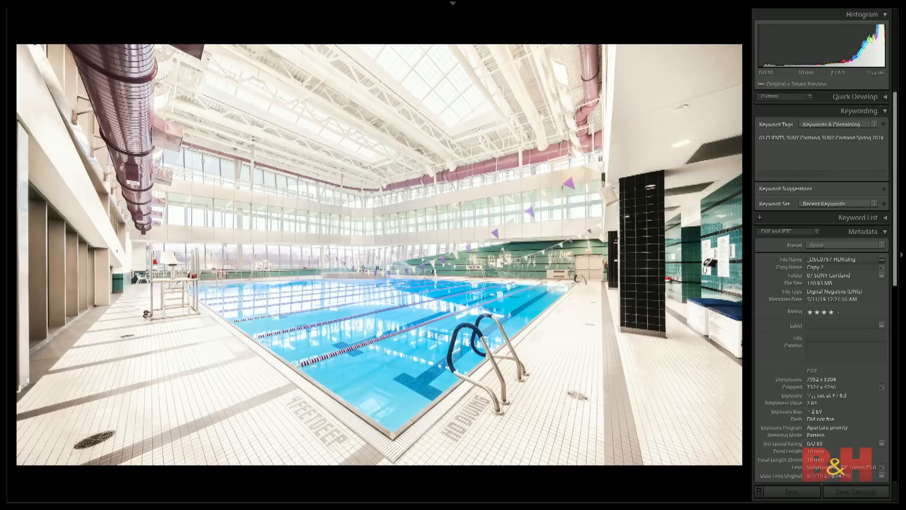
pyautogui.press('Right')
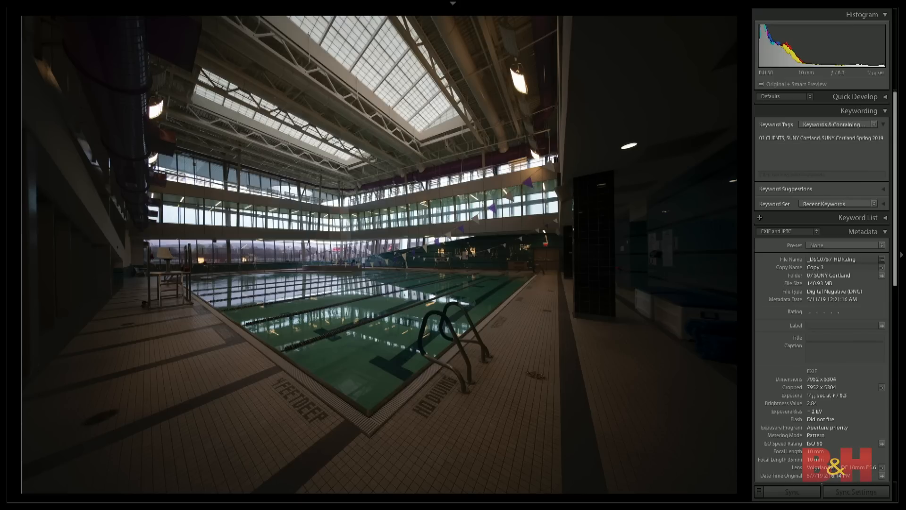
pyautogui.press('Left')
pyautogui.press('Right')
pyautogui.press('Right')
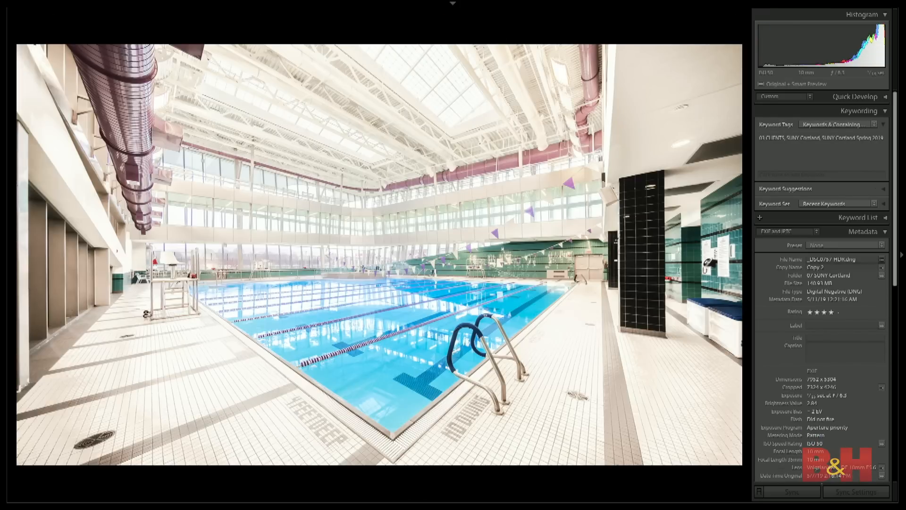
pyautogui.press('Left')
pyautogui.press('Right')
pyautogui.press('Left')
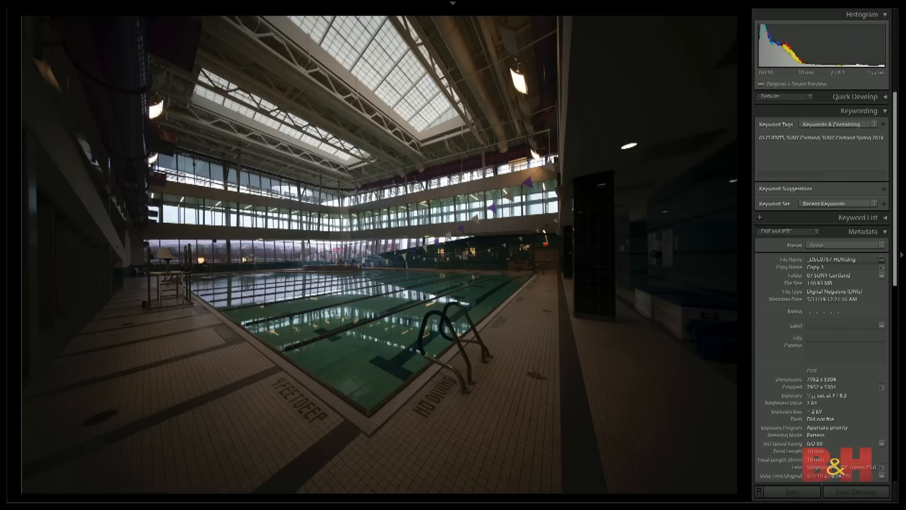
pyautogui.press('Right')
pyautogui.press('Left')
# - Open the dark pool image for developing and show the info overlay with its shooting settings and rating
pyautogui.press('d')
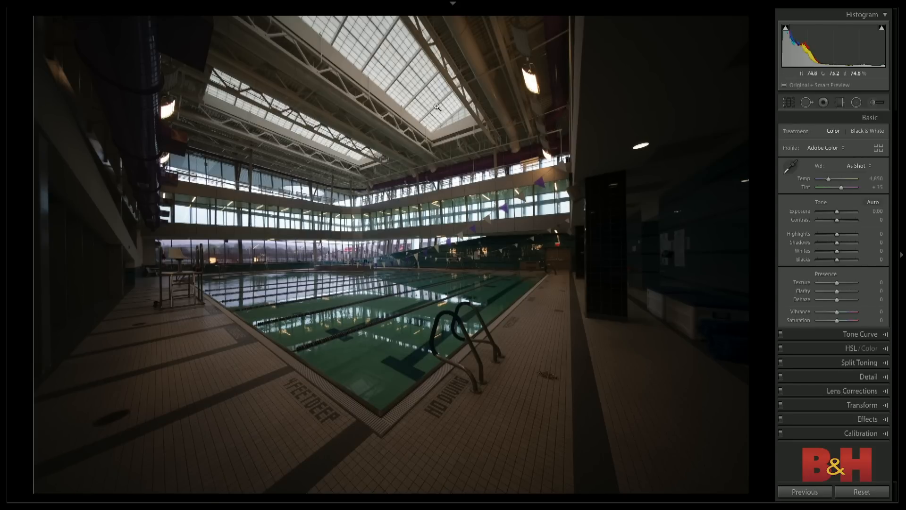
pyautogui.press('i')
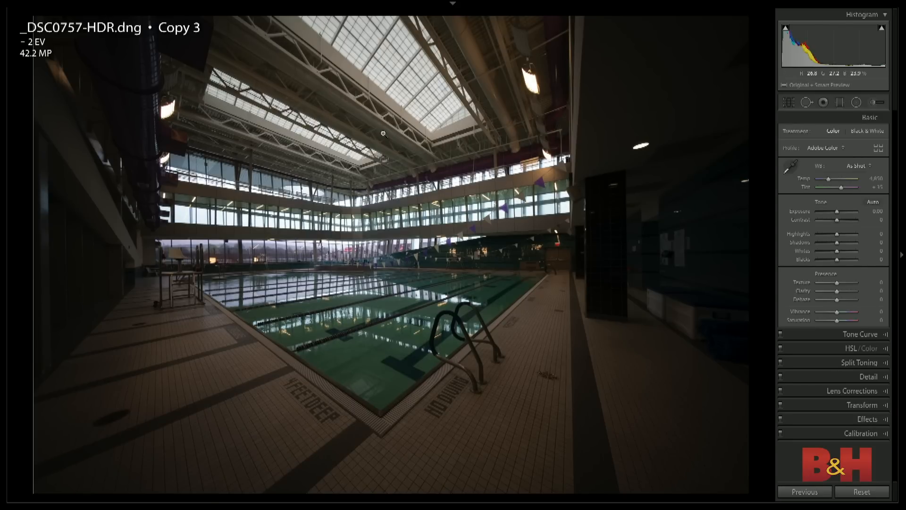
pyautogui.press('i')
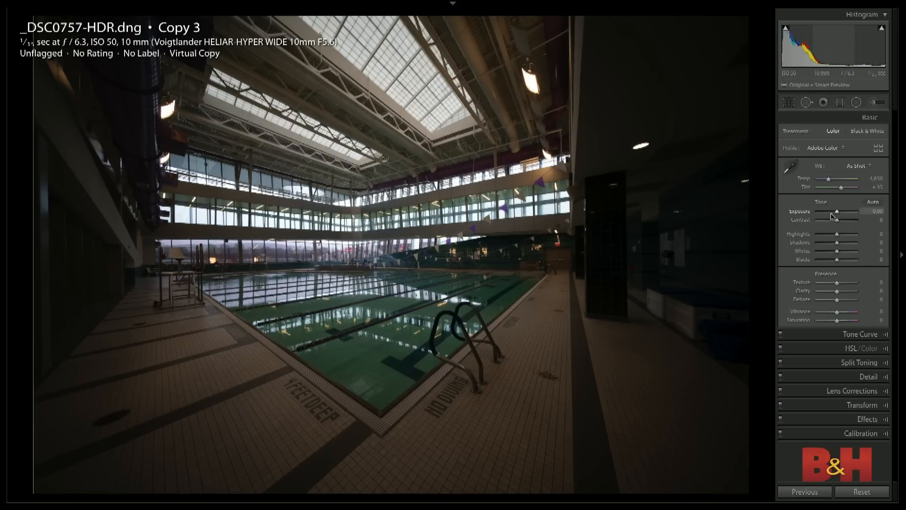
# - Set the pool image's Exposure to +3.60 and lower Highlights to -100
pyautogui.moveTo(837, 215); pyautogui.dragTo(839, 215)
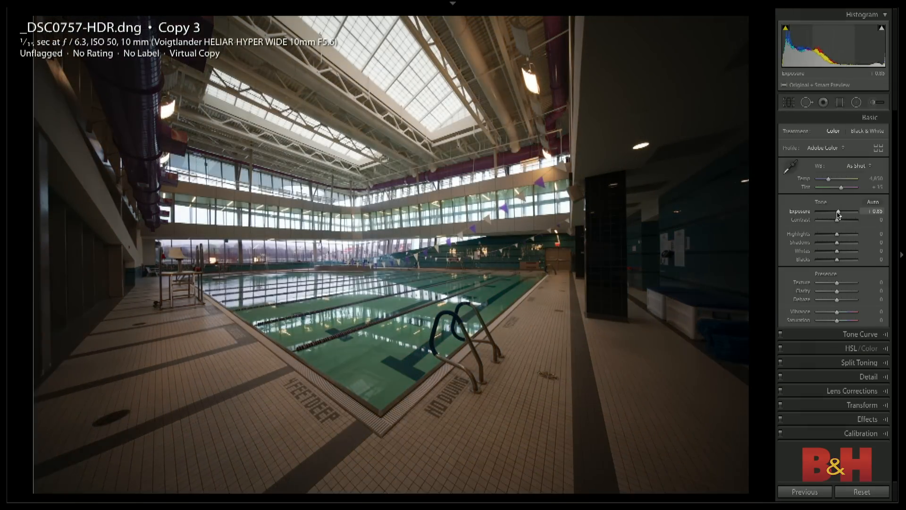
pyautogui.hotkey('ctrl', 'z')
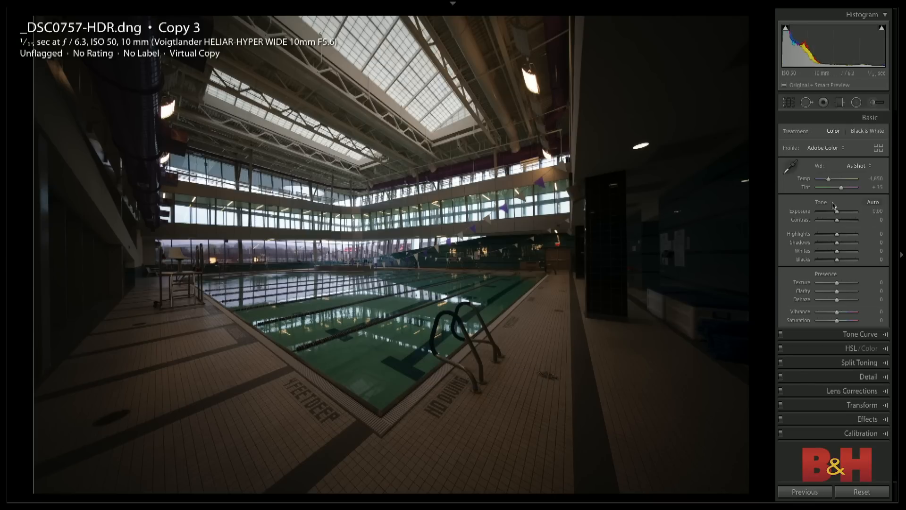
pyautogui.moveTo(836, 213); pyautogui.dragTo(845, 216)
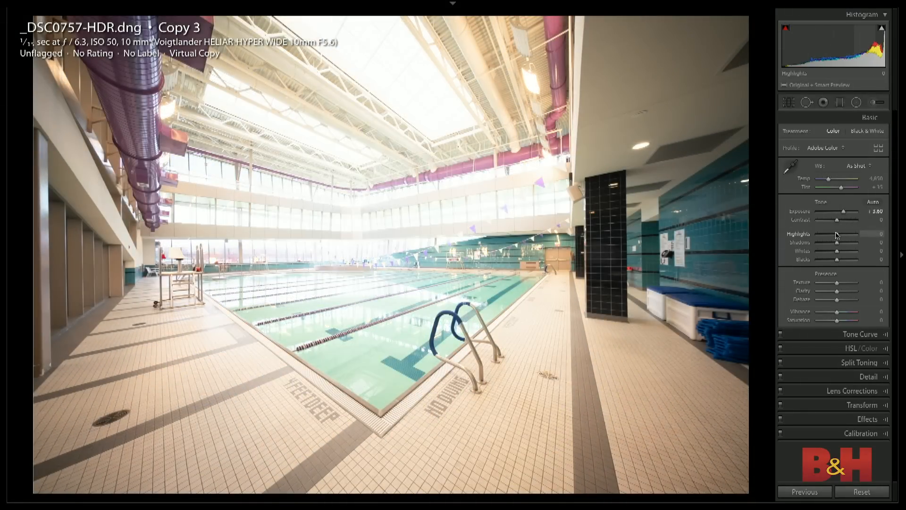
pyautogui.moveTo(837, 234); pyautogui.dragTo(812, 235)
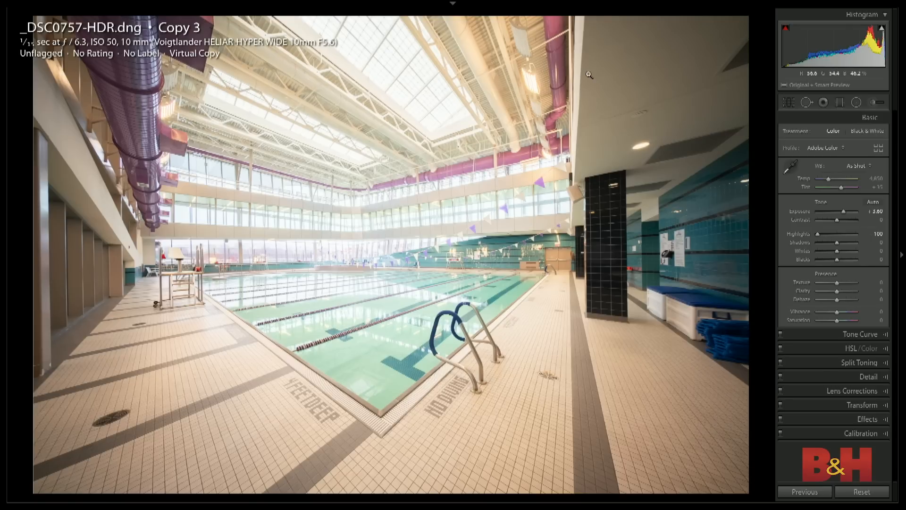
# - Try neutral white balance samples from the ceiling, the tiled floor and the side wall of the pool hall
pyautogui.press('w')
pyautogui.click(640, 76)
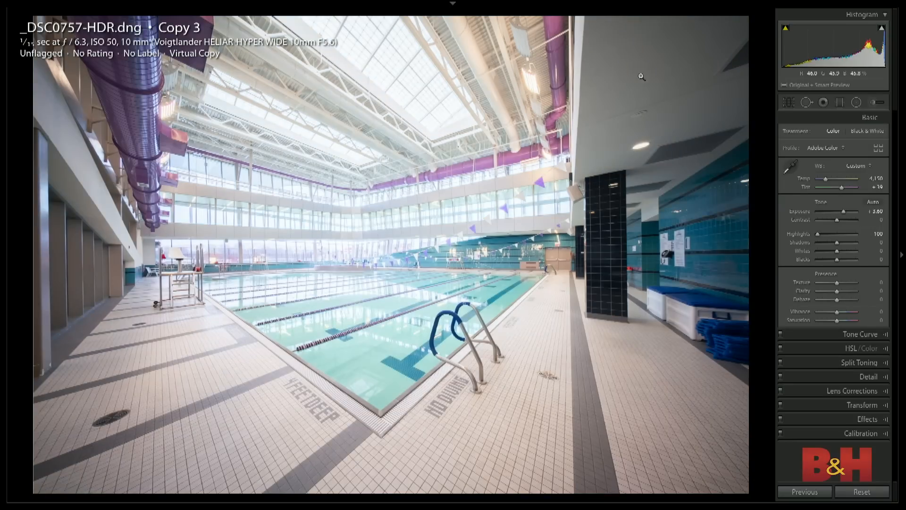
pyautogui.press('w')
pyautogui.click(233, 371)
pyautogui.press('w')
pyautogui.click(530, 336)
pyautogui.press('w')
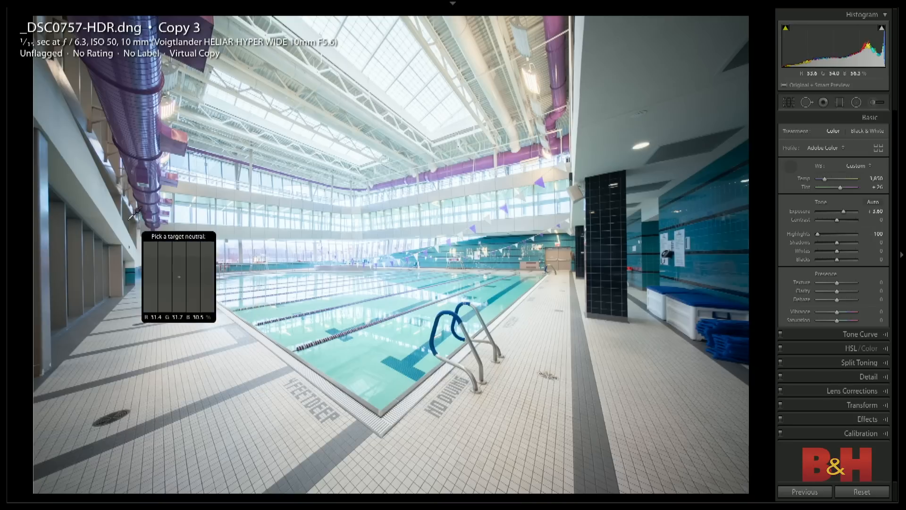
pyautogui.click(104, 208)
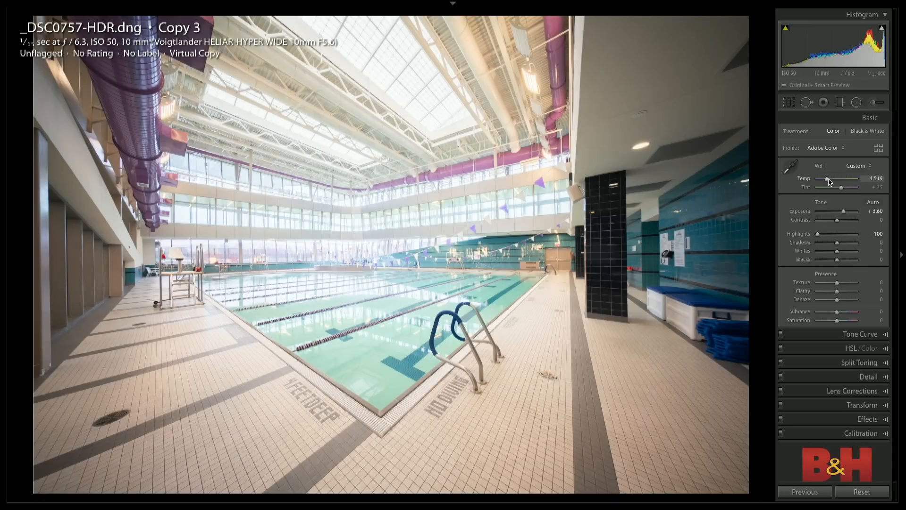
# - Set the pool image's Temp to 4,368 and Whites to +55, and compare the result with the reset version
pyautogui.moveTo(829, 182); pyautogui.dragTo(829, 182)
pyautogui.moveTo(837, 251)
pyautogui.mouseDown()
pyautogui.moveTo(857, 253)
pyautogui.moveTo(848, 251)
pyautogui.mouseUp()
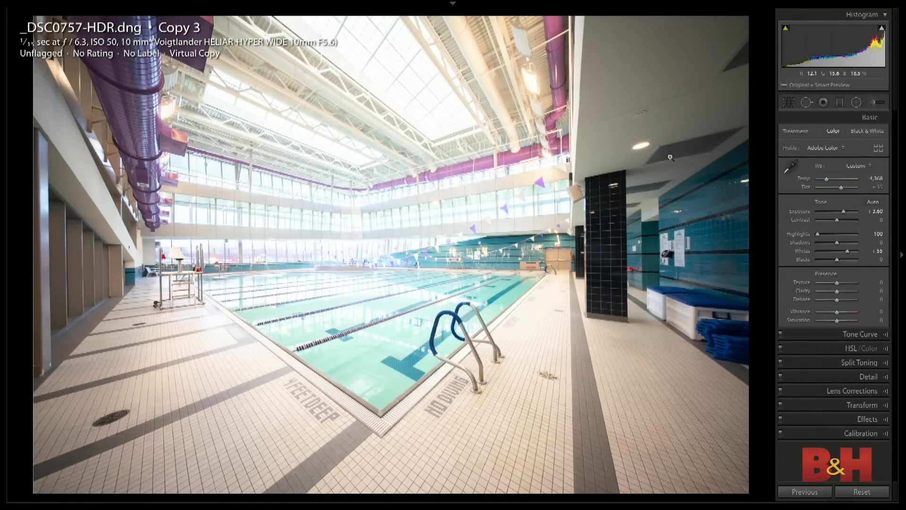
pyautogui.hotkey('ctrl', 'shift', 'r')
pyautogui.hotkey('ctrl', 'z')
# - Draw a graduated filter darkening the ceiling and windows down to the pool's far edge, and give it a Luminance range mask
pyautogui.click(840, 103)
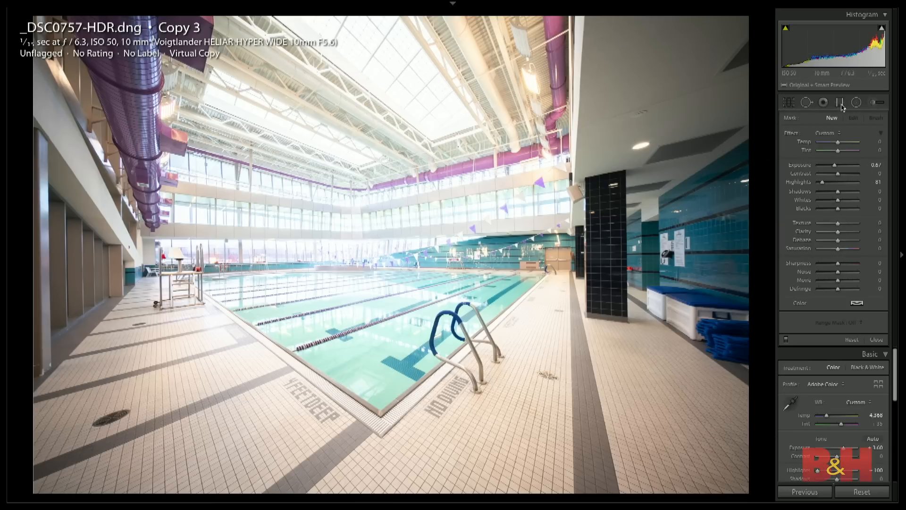
pyautogui.moveTo(344, 255); pyautogui.dragTo(345, 298)
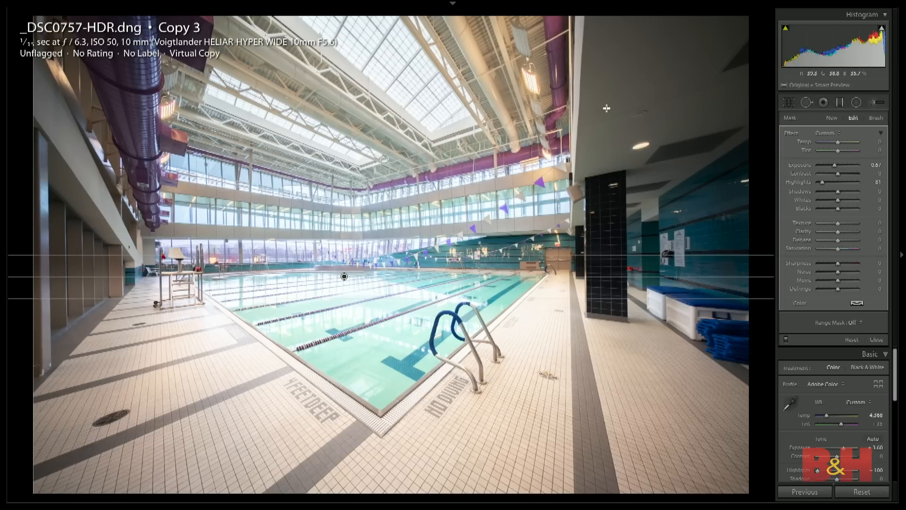
pyautogui.click(852, 323)
pyautogui.click(864, 334)
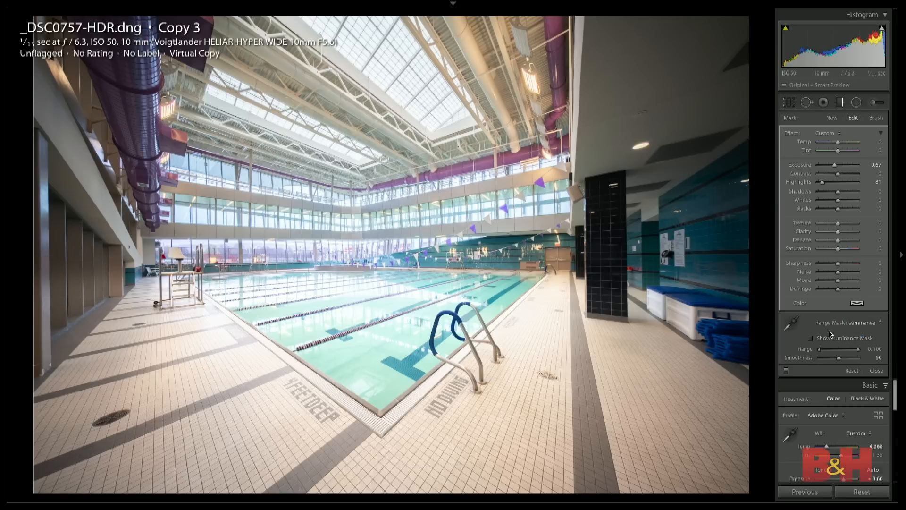
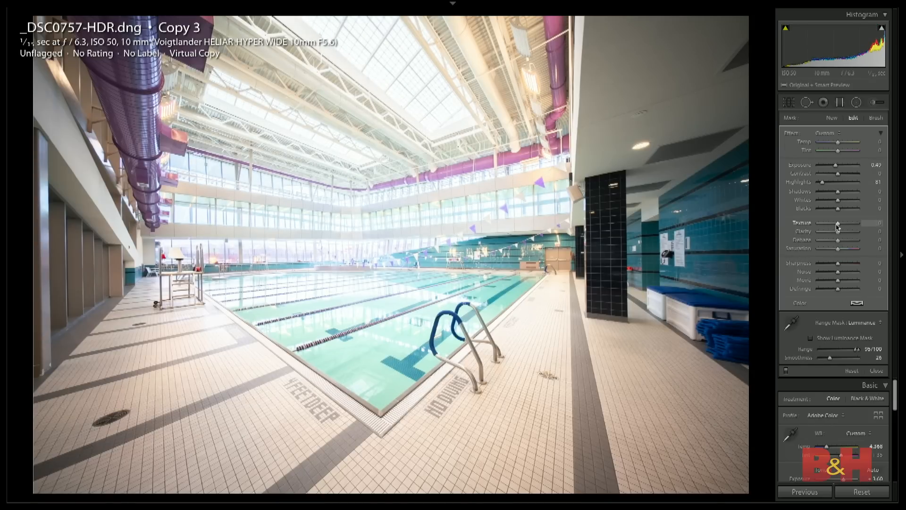
# - Set the graduated filter's Texture to -28, compare the photo with its reset version, restore the edits and close the filter
pyautogui.moveTo(836, 227); pyautogui.dragTo(832, 226)
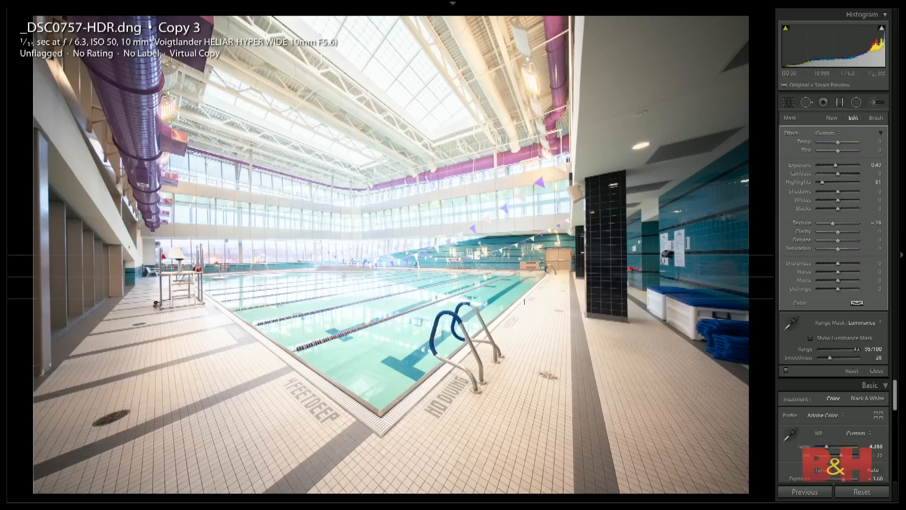
pyautogui.hotkey('ctrl', 'shift', 'r')
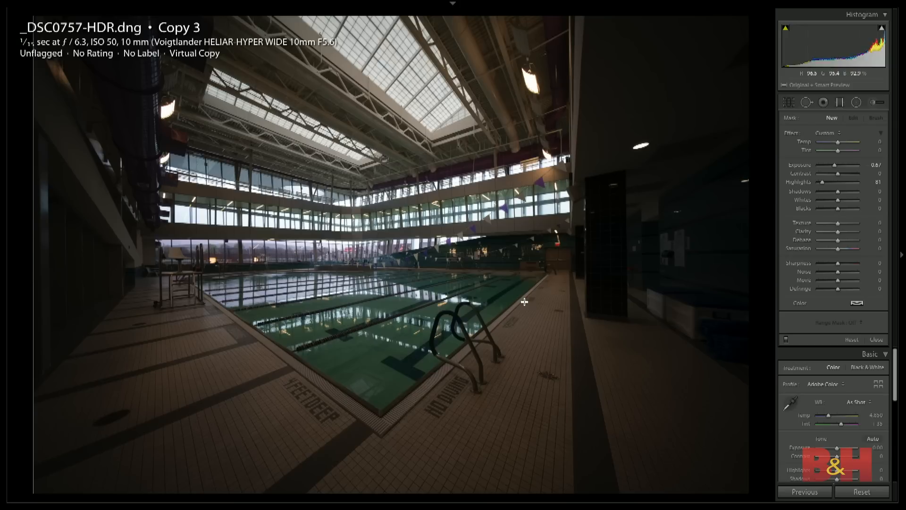
pyautogui.hotkey('ctrl', 'z')
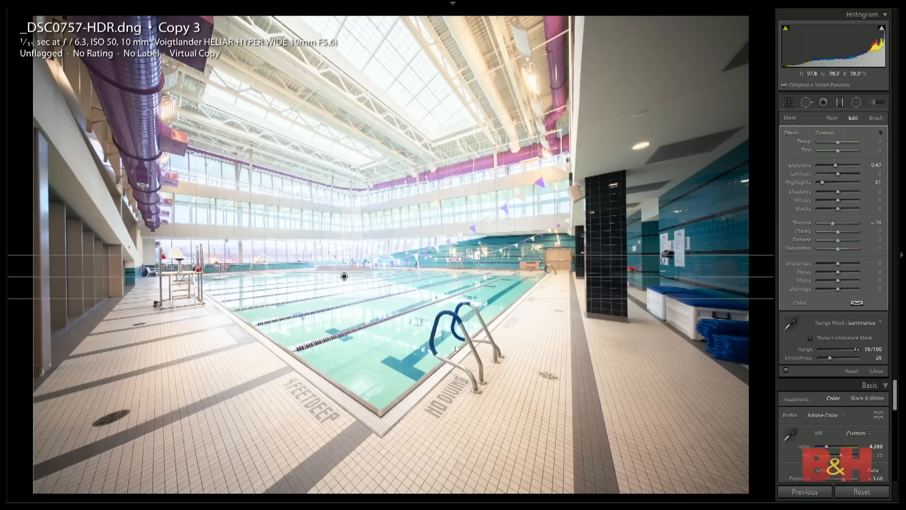
pyautogui.click(877, 371)
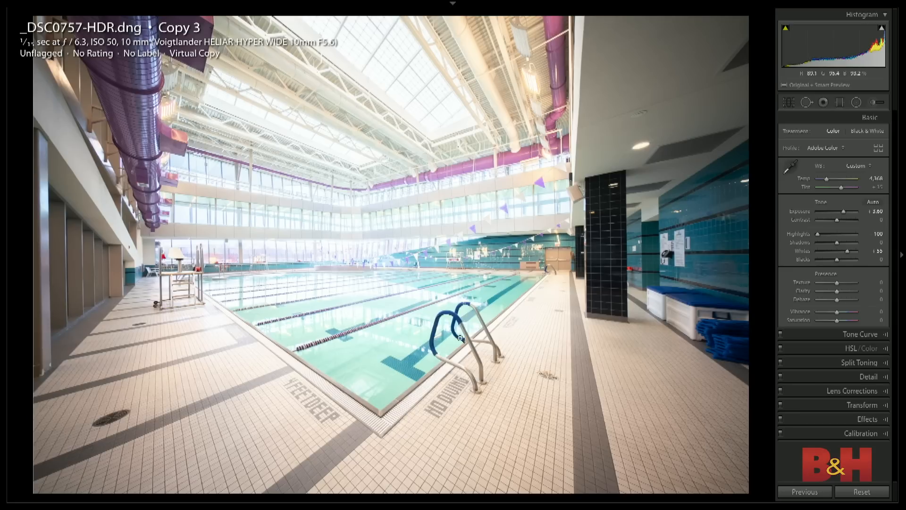
# - Try cooling the pool water with an inverted radial filter at Temp -52, check its mask overlay and delete the filter
pyautogui.click(856, 102)
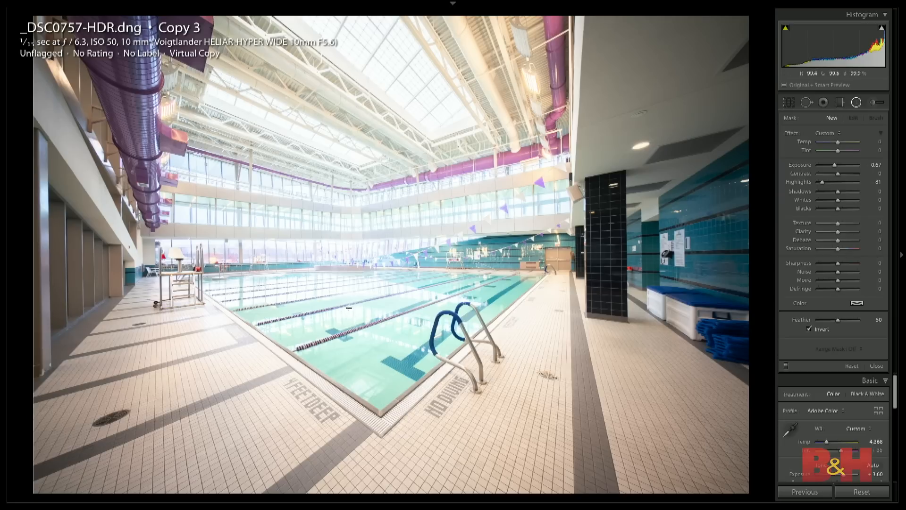
pyautogui.moveTo(523, 365); pyautogui.dragTo(563, 419)
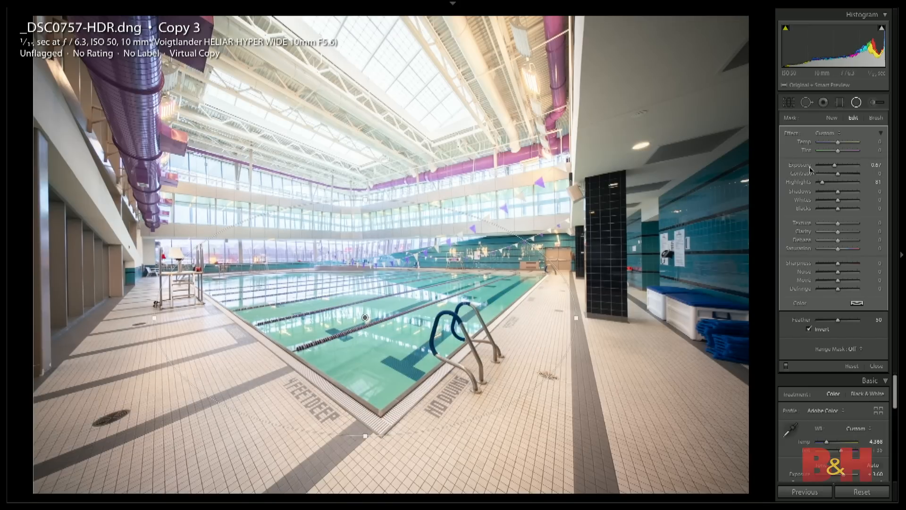
pyautogui.moveTo(838, 144); pyautogui.dragTo(826, 143)
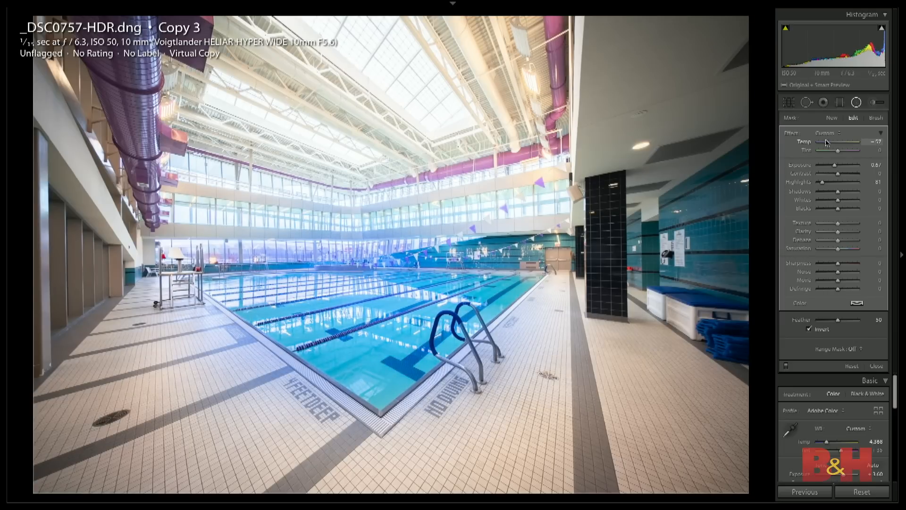
pyautogui.moveTo(826, 142); pyautogui.dragTo(828, 142)
pyautogui.press('o')
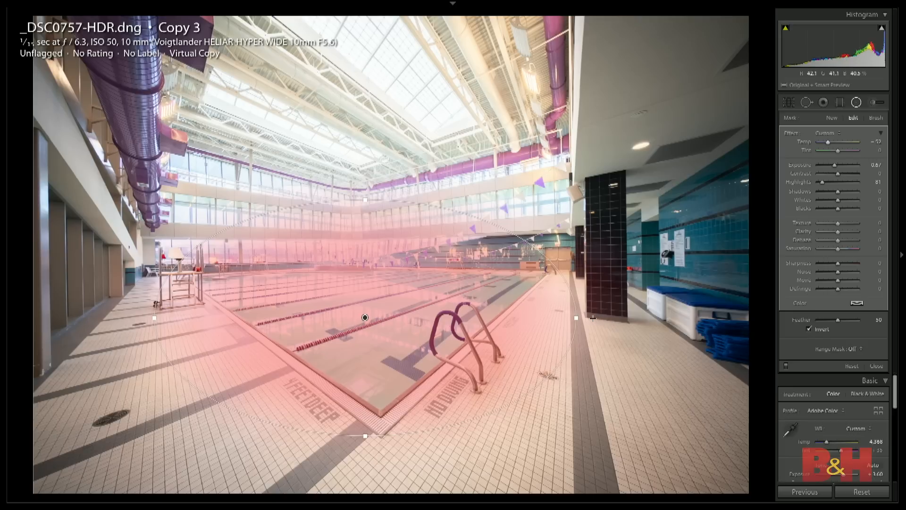
pyautogui.press('Delete')
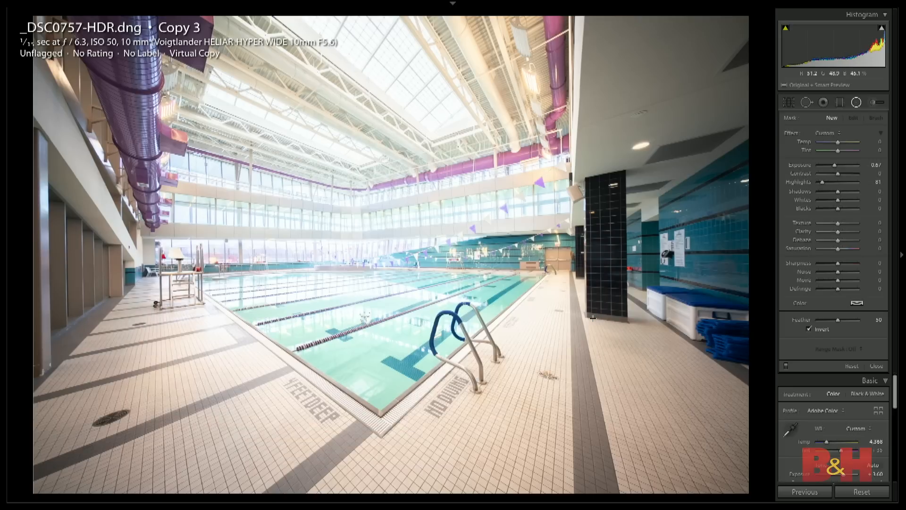
# - Paint an Adjustment Brush mask over the whole pool with Temp -49, Exposure -0.17 and a brush Feather of 3
pyautogui.click(872, 103)
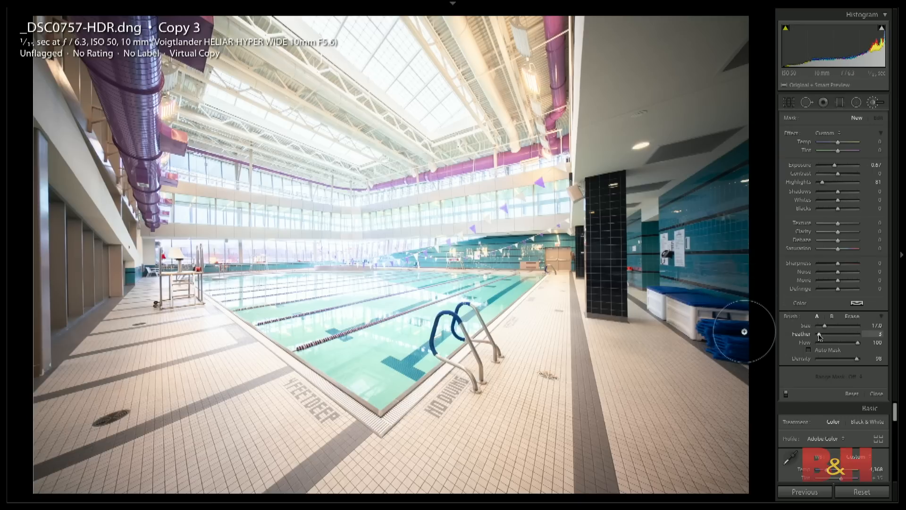
pyautogui.moveTo(834, 166); pyautogui.dragTo(826, 167)
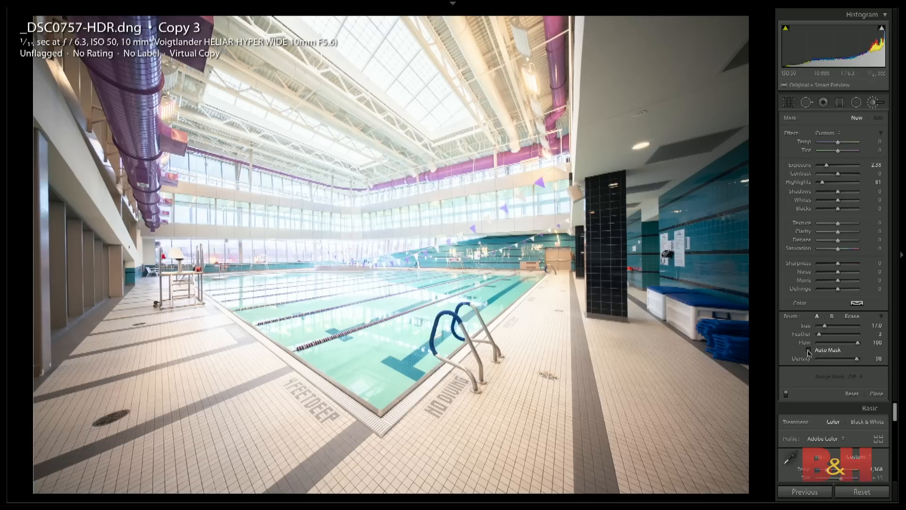
pyautogui.moveTo(838, 142); pyautogui.dragTo(828, 142)
pyautogui.moveTo(375, 378)
pyautogui.mouseDown()
pyautogui.moveTo(402, 345)
pyautogui.moveTo(416, 345)
pyautogui.moveTo(509, 280)
pyautogui.mouseUp()
pyautogui.moveTo(826, 165); pyautogui.dragTo(835, 169)
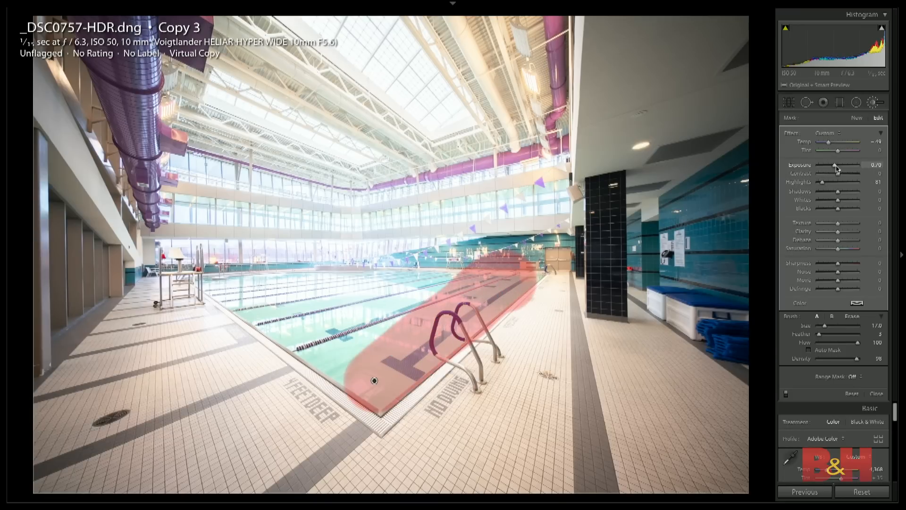
pyautogui.moveTo(432, 287)
pyautogui.mouseDown()
pyautogui.moveTo(383, 296)
pyautogui.moveTo(234, 280)
pyautogui.moveTo(198, 288)
pyautogui.moveTo(219, 309)
pyautogui.moveTo(330, 346)
pyautogui.moveTo(337, 392)
pyautogui.moveTo(386, 326)
pyautogui.mouseUp()
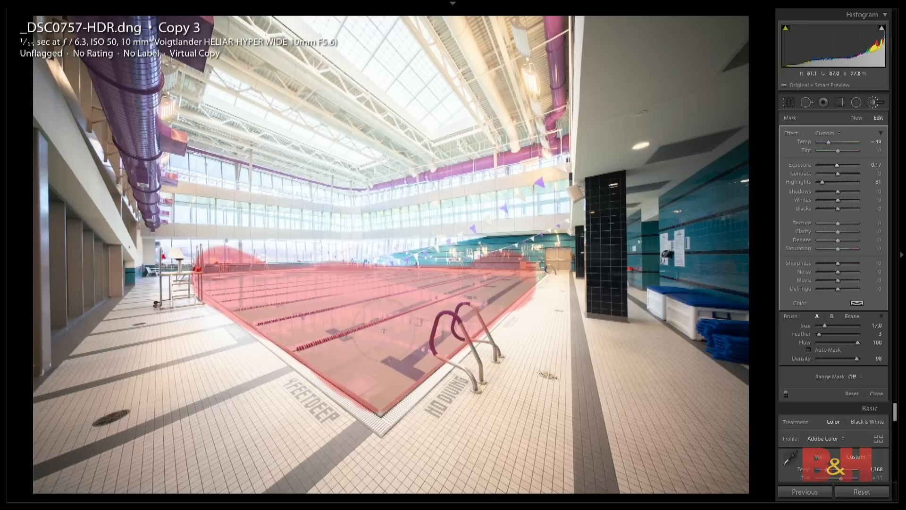
# - Turn off Auto Mask for the eraser, and extend the painted mask along the pool's right edge near the far corner
pyautogui.click(374, 381)
pyautogui.click(851, 315)
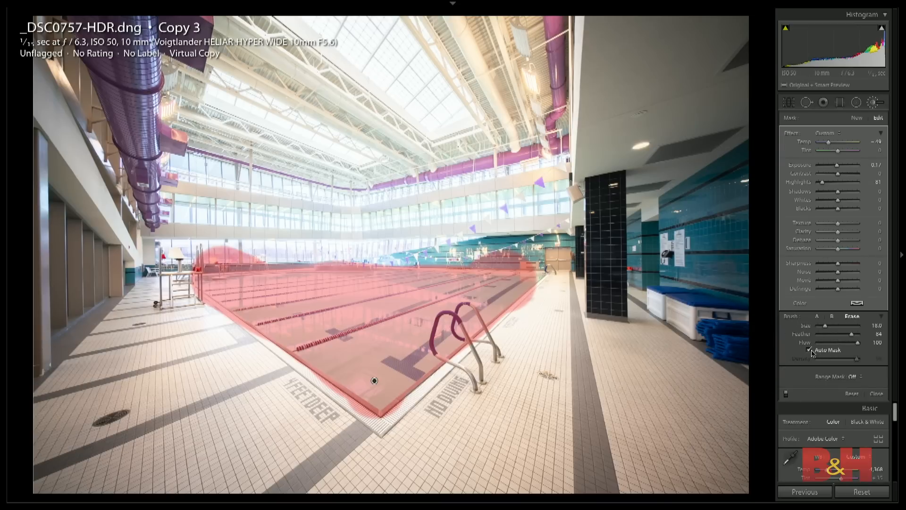
pyautogui.press('super+equal')
pyautogui.press('super+equal')
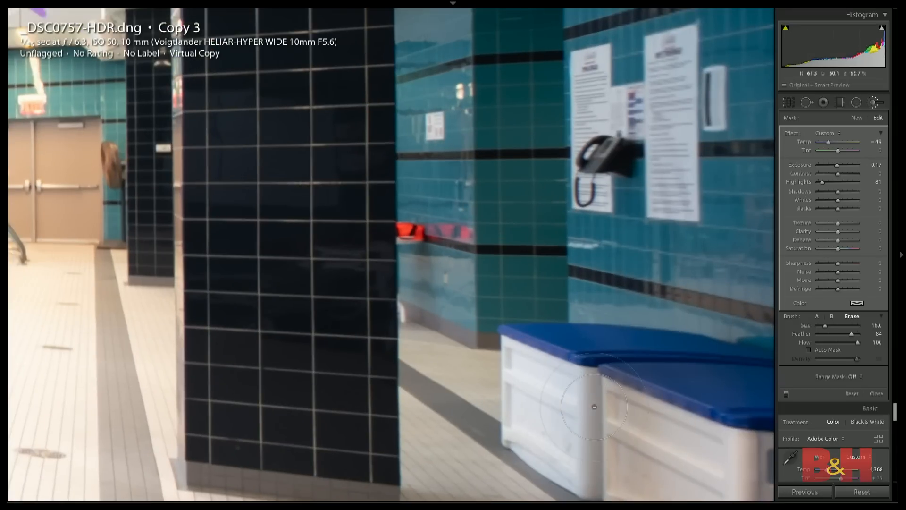
pyautogui.moveTo(198, 433); pyautogui.dragTo(465, 232)
pyautogui.moveTo(213, 299); pyautogui.dragTo(431, 351)
pyautogui.click(816, 317)
pyautogui.moveTo(428, 131)
pyautogui.mouseDown()
pyautogui.moveTo(444, 124)
pyautogui.moveTo(422, 173)
pyautogui.moveTo(408, 151)
pyautogui.mouseUp()
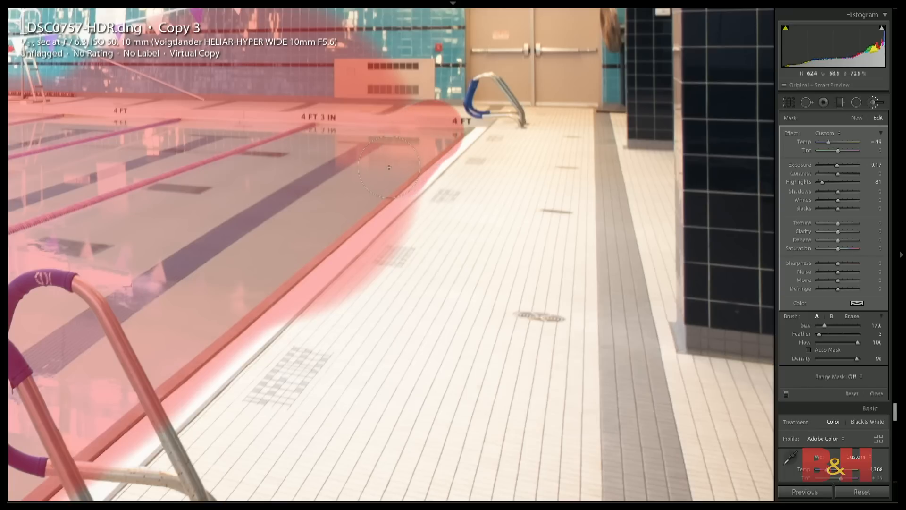
# - Set the mask eraser's Feather to 1 and erase the spill from the drain grating beside the NO DIVING lettering
pyautogui.click(851, 316)
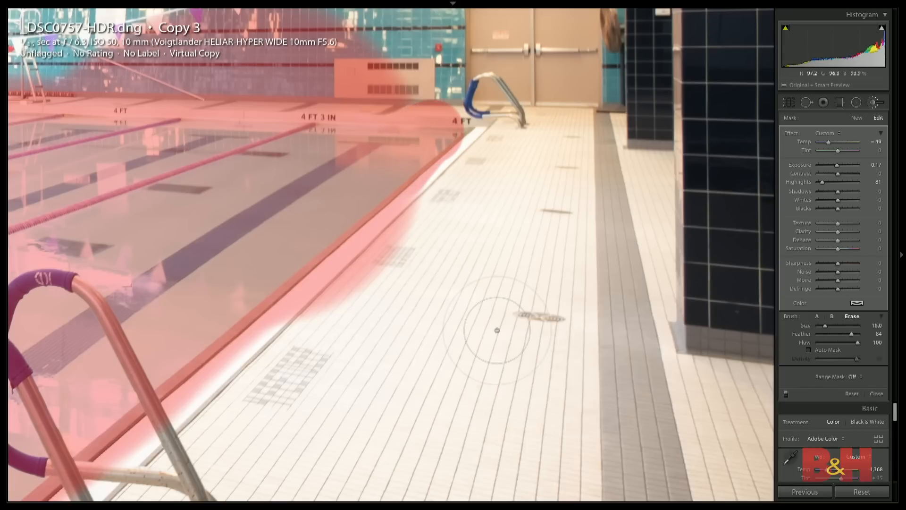
pyautogui.moveTo(448, 343)
pyautogui.mouseDown()
pyautogui.moveTo(582, 186)
pyautogui.moveTo(653, 131)
pyautogui.mouseUp()
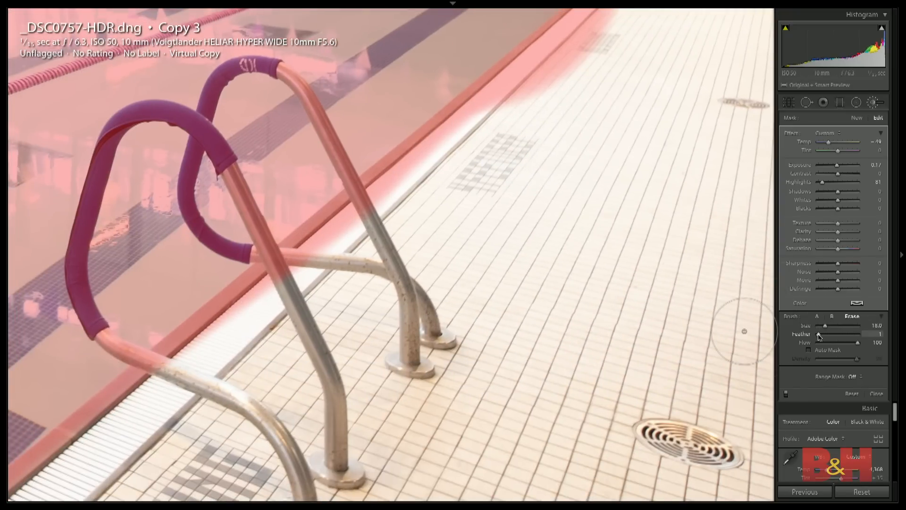
pyautogui.moveTo(436, 390)
pyautogui.mouseDown()
pyautogui.moveTo(607, 234)
pyautogui.moveTo(681, 180)
pyautogui.mouseUp()
pyautogui.press('z')
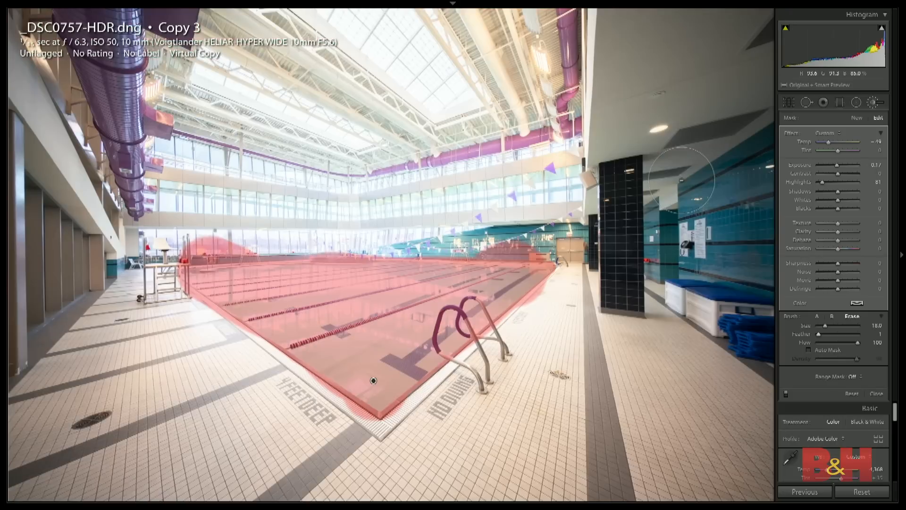
pyautogui.press('z')
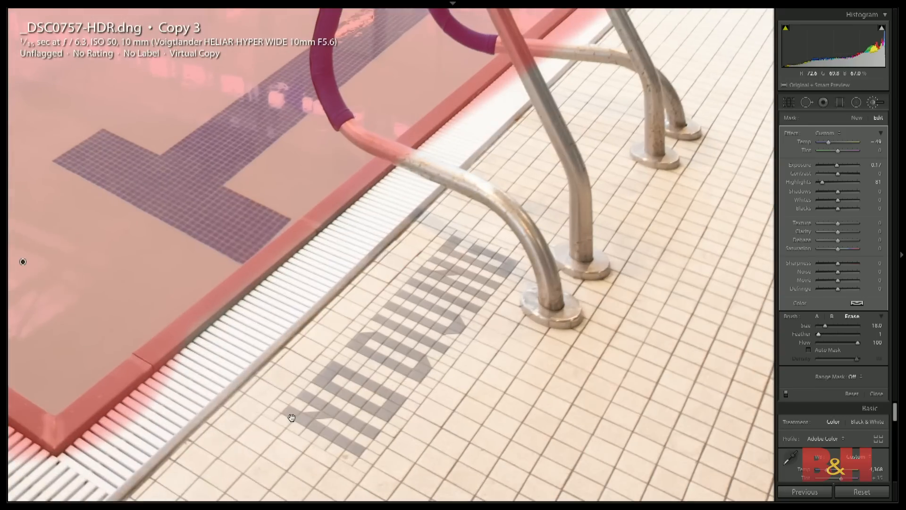
pyautogui.moveTo(292, 417); pyautogui.dragTo(427, 331)
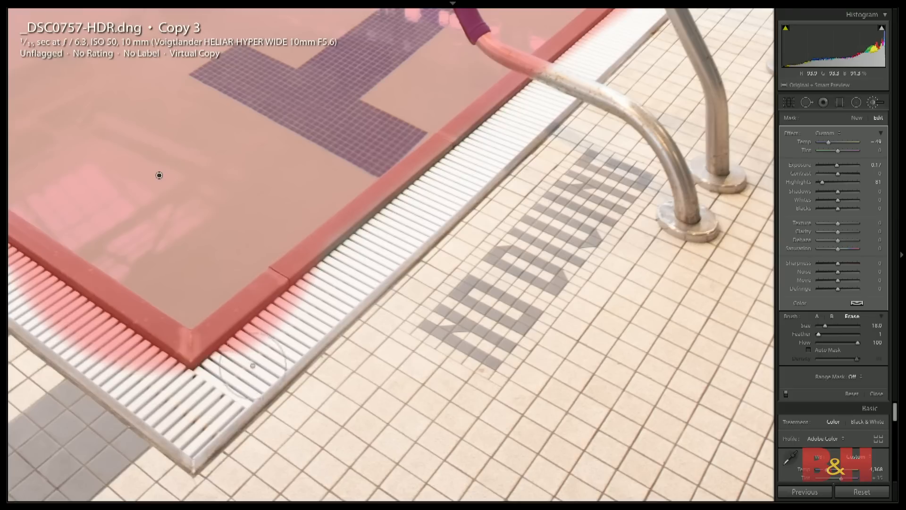
pyautogui.keyDown('shift'); pyautogui.click(609, 54); pyautogui.keyUp('shift')
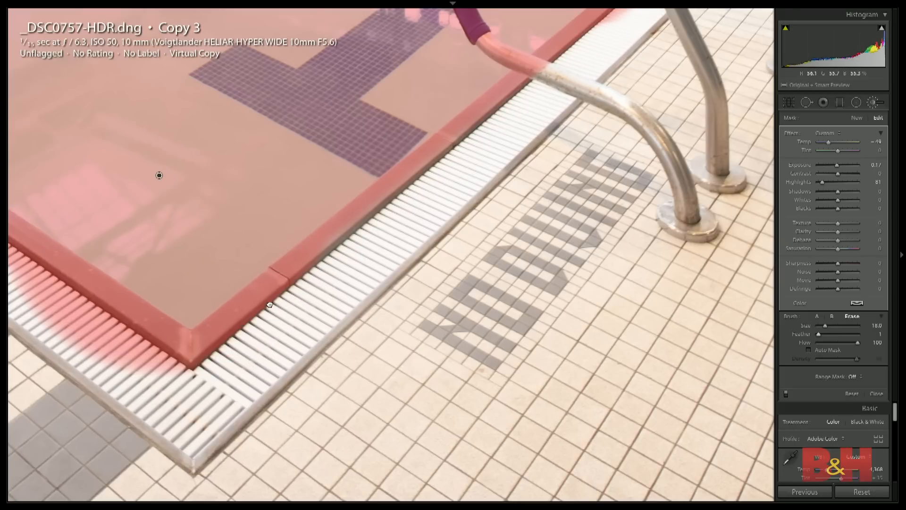
# - Erase the mask spill from the grating along the pool's left side, from the near corner back to the guard chair
pyautogui.moveTo(269, 305); pyautogui.dragTo(634, 387)
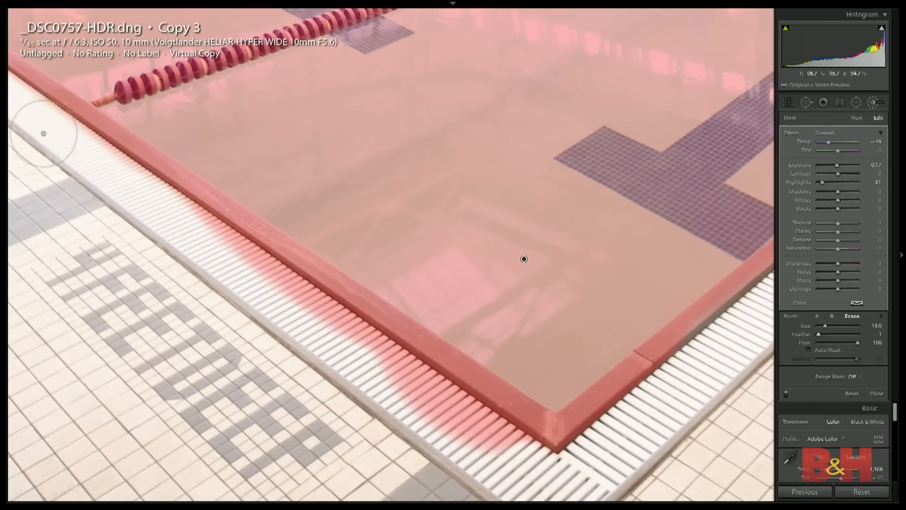
pyautogui.keyDown('shift'); pyautogui.click(41, 135); pyautogui.keyUp('shift')
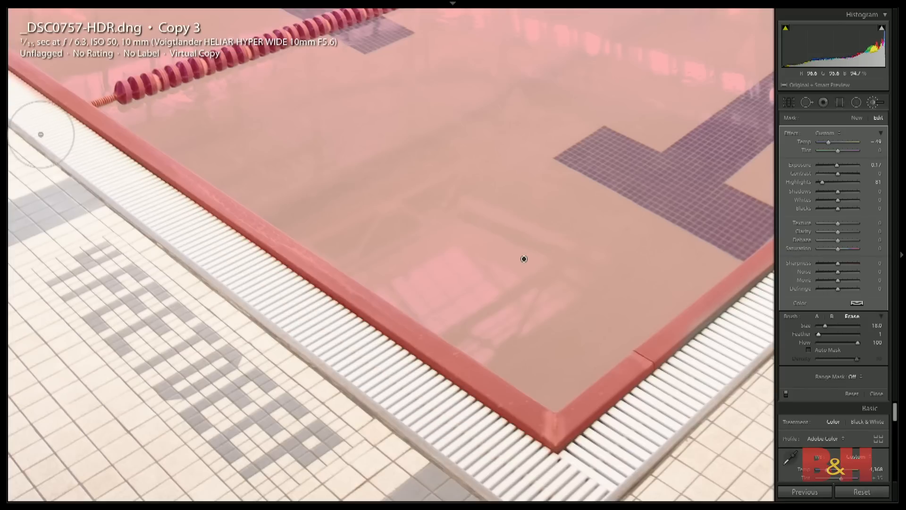
pyautogui.press('z')
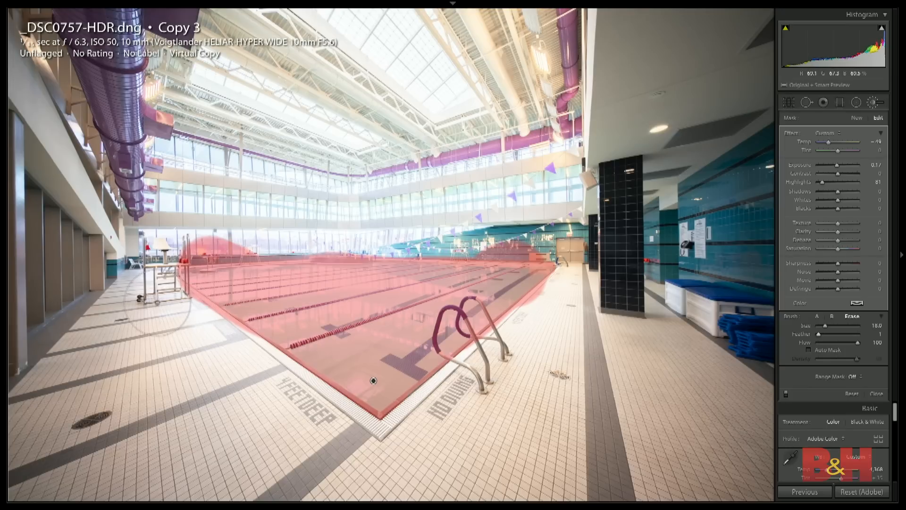
pyautogui.keyDown('shift'); pyautogui.click(158, 300); pyautogui.keyUp('shift')
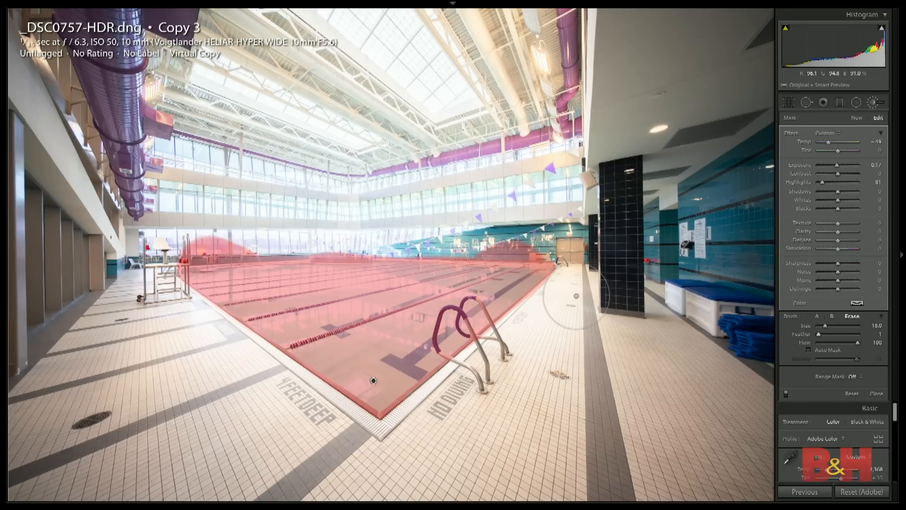
# - Erase the mask spill from the tiled deck along the pool's right edge, from the ladder to the 4 FT corner
pyautogui.press('z')
pyautogui.moveTo(622, 196)
pyautogui.mouseDown()
pyautogui.moveTo(564, 218)
pyautogui.moveTo(313, 364)
pyautogui.mouseUp()
pyautogui.moveTo(492, 288); pyautogui.dragTo(325, 351)
pyautogui.moveTo(492, 304); pyautogui.dragTo(222, 419)
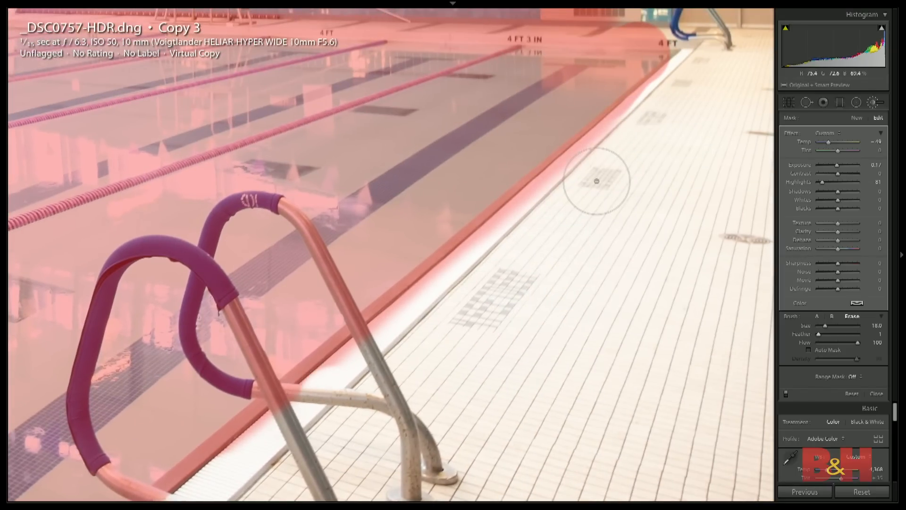
pyautogui.keyDown('shift'); pyautogui.click(687, 90); pyautogui.keyUp('shift')
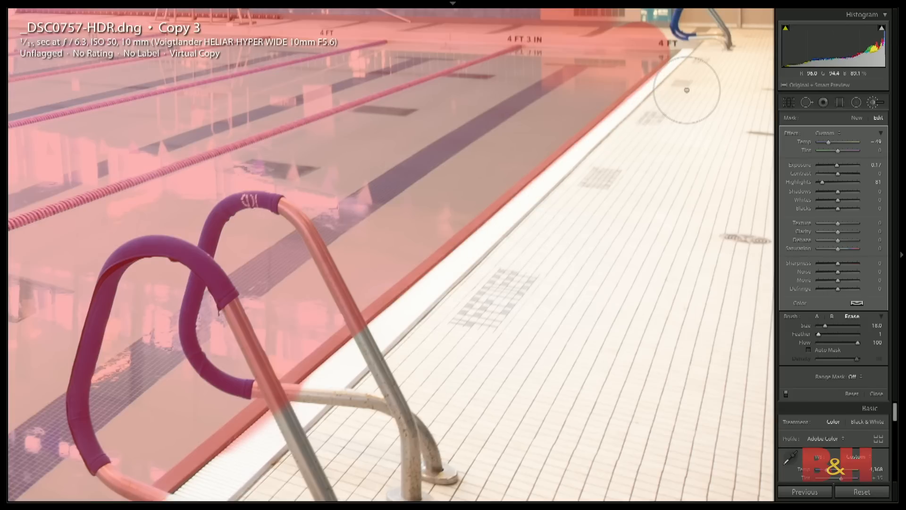
# - Erase the mask spill from the teal tiled wall, the vent box and the deck behind the pool's far edge
pyautogui.moveTo(599, 63); pyautogui.dragTo(596, 280)
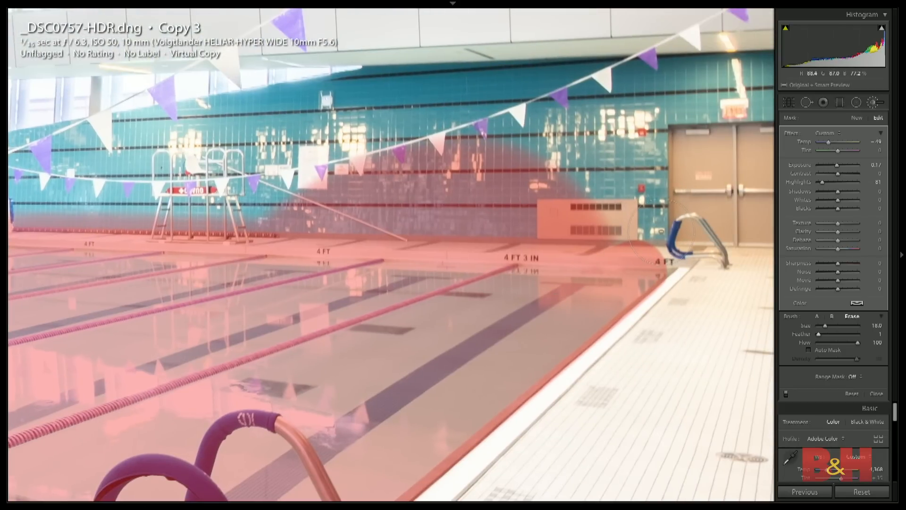
pyautogui.click(661, 233)
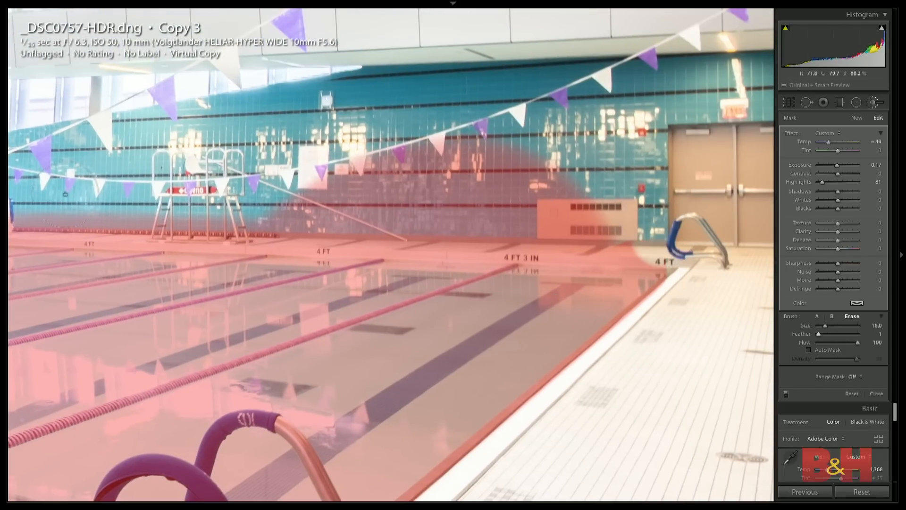
pyautogui.keyDown('shift'); pyautogui.click(53, 198); pyautogui.keyUp('shift')
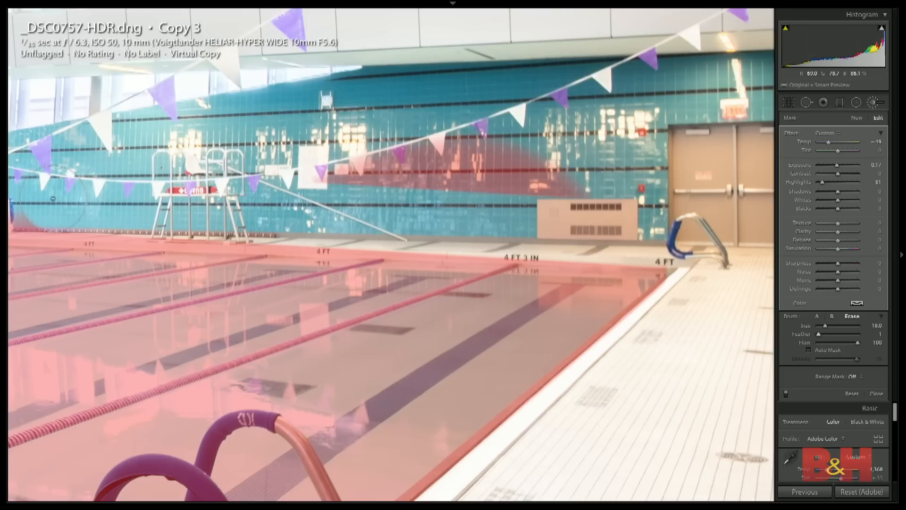
pyautogui.moveTo(332, 165)
pyautogui.mouseDown()
pyautogui.moveTo(497, 153)
pyautogui.moveTo(350, 168)
pyautogui.mouseUp()
pyautogui.moveTo(477, 181); pyautogui.dragTo(531, 187)
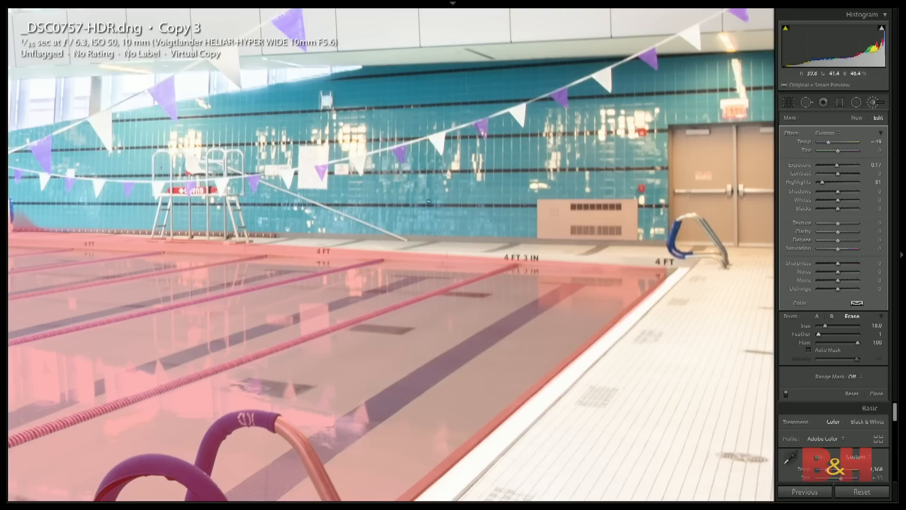
pyautogui.moveTo(302, 191); pyautogui.dragTo(548, 191)
pyautogui.moveTo(378, 203); pyautogui.dragTo(590, 207)
# - Erase the mask spill from the teal wall by the blue chair lift and from the raised deck rim at the pool's far corner
pyautogui.moveTo(532, 216); pyautogui.dragTo(522, 205)
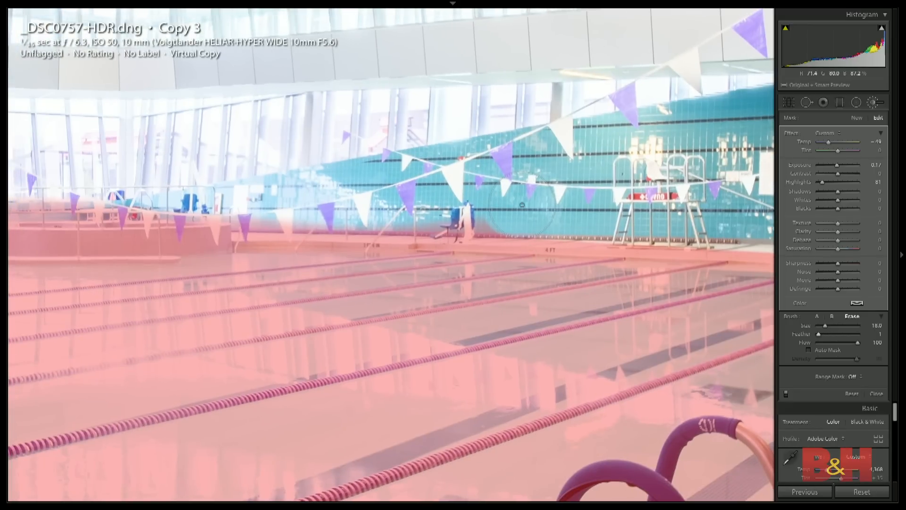
pyautogui.keyDown('shift'); pyautogui.click(243, 198); pyautogui.keyUp('shift')
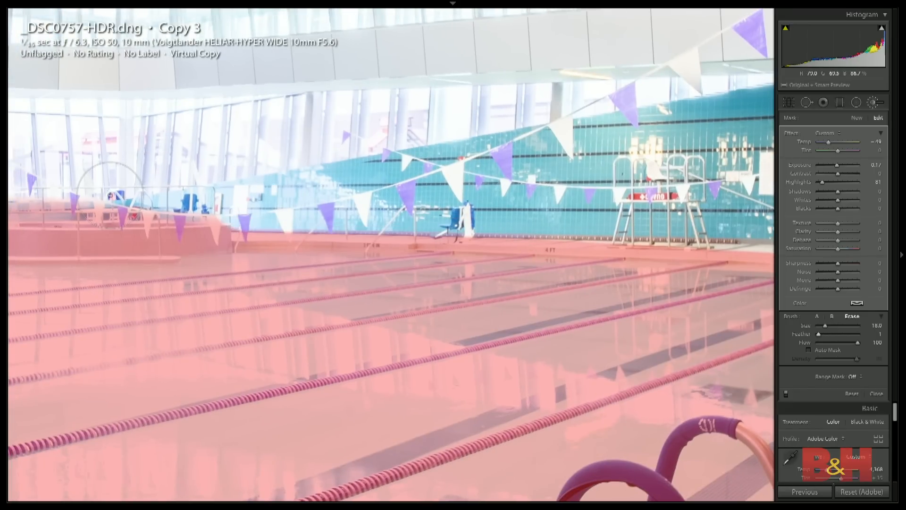
pyautogui.keyDown('shift'); pyautogui.click(74, 195); pyautogui.keyUp('shift')
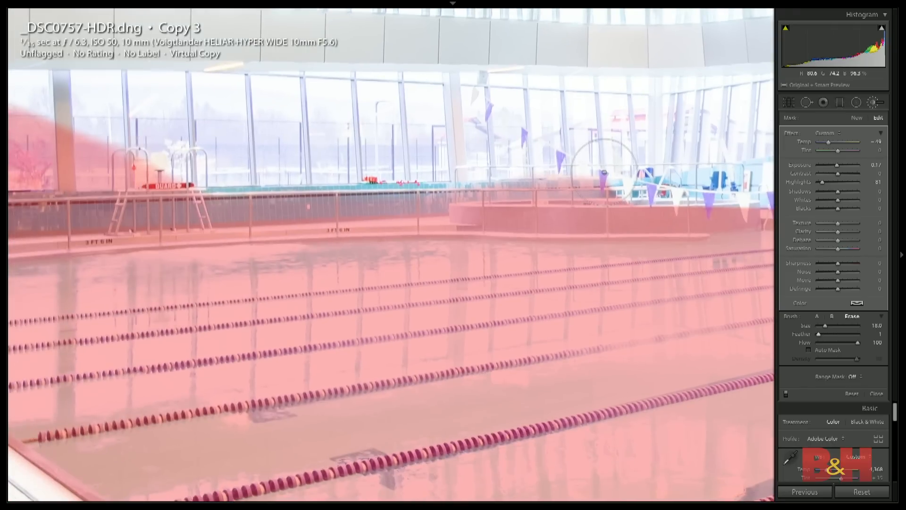
pyautogui.keyDown('shift'); pyautogui.click(453, 173); pyautogui.keyUp('shift')
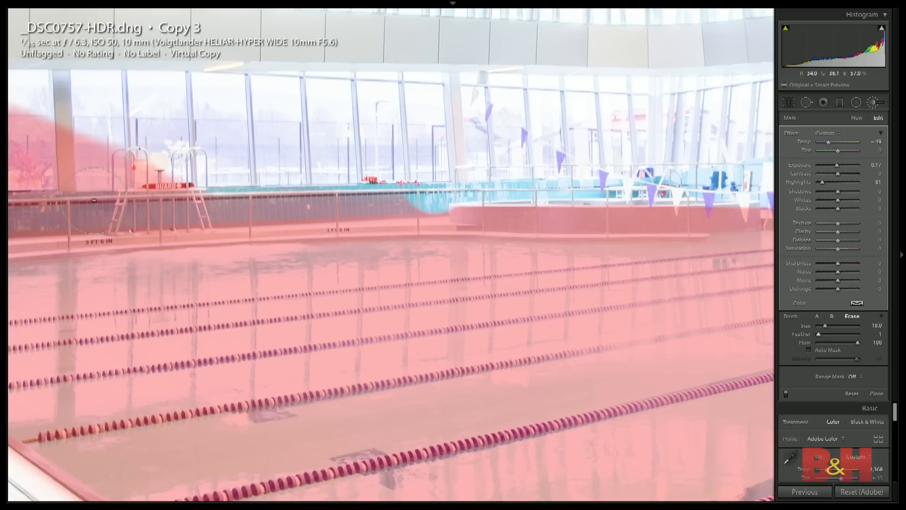
# - Erase the mask spill from the far teal wall and the windows behind the distant guard chair, across to the near guard chair
pyautogui.keyDown('shift'); pyautogui.click(95, 200); pyautogui.keyUp('shift')
pyautogui.moveTo(95, 201); pyautogui.dragTo(516, 179)
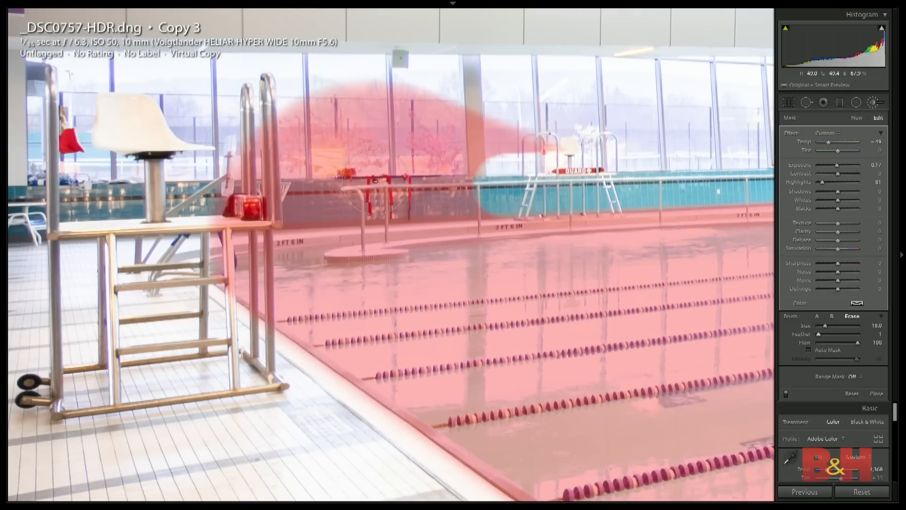
pyautogui.press('shift')
pyautogui.keyDown('shift'); pyautogui.click(233, 212); pyautogui.keyUp('shift')
pyautogui.moveTo(232, 160)
pyautogui.mouseDown()
pyautogui.moveTo(440, 100)
pyautogui.moveTo(543, 123)
pyautogui.moveTo(472, 156)
pyautogui.moveTo(307, 146)
pyautogui.moveTo(394, 133)
pyautogui.mouseUp()
pyautogui.press('z')
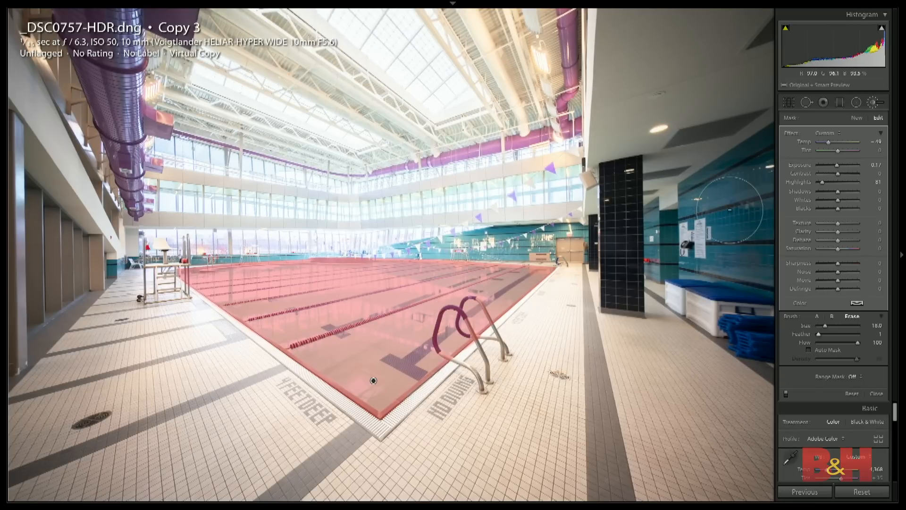
# - Hide the mask overlay and set the water mask's Temp to −53, Whites to 24, Saturation to 25 and Exposure to −0.25
pyautogui.press('o')
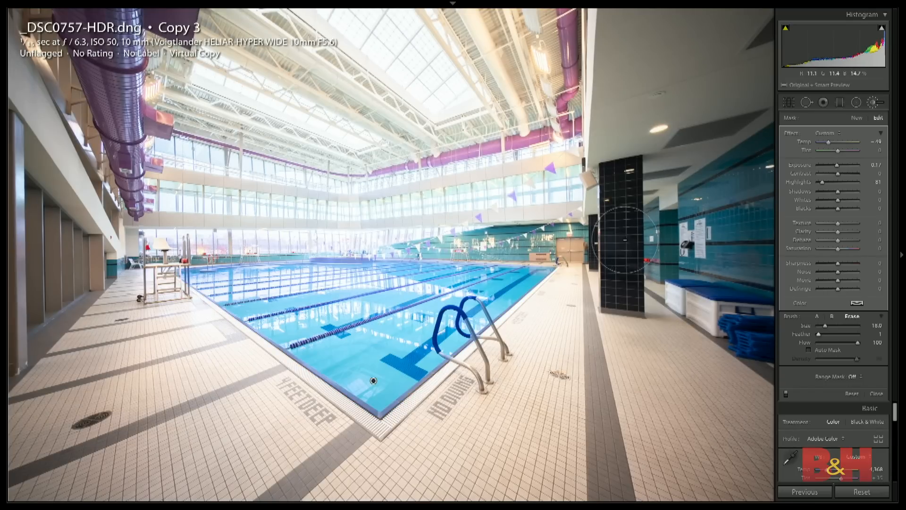
pyautogui.moveTo(828, 145); pyautogui.dragTo(828, 145)
pyautogui.moveTo(838, 200); pyautogui.dragTo(843, 202)
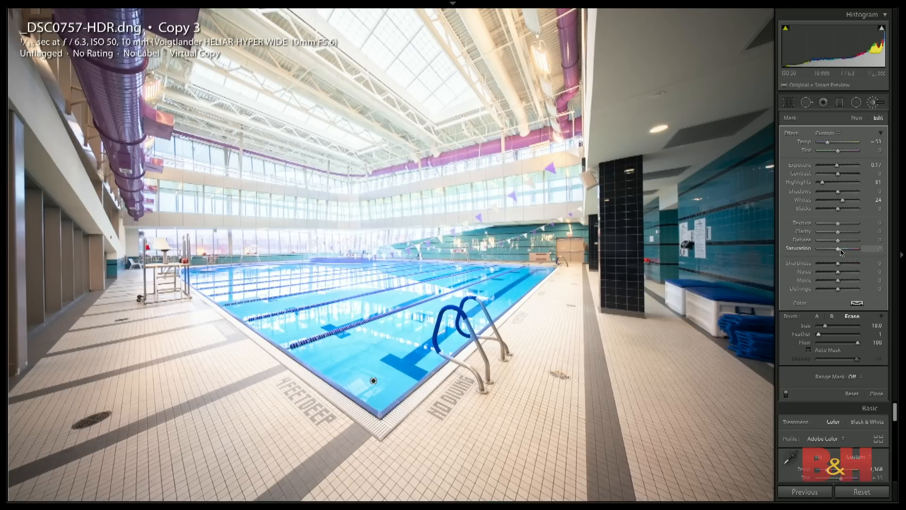
pyautogui.moveTo(838, 249); pyautogui.dragTo(843, 250)
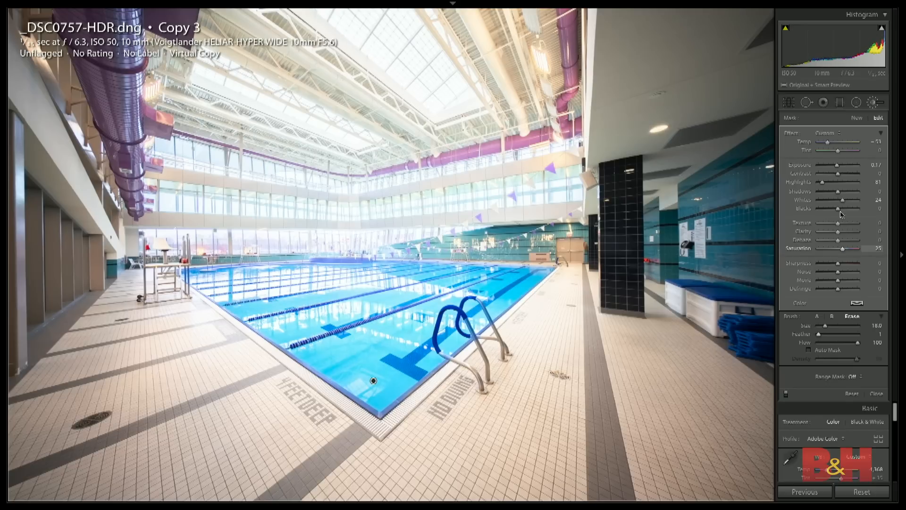
pyautogui.moveTo(837, 168); pyautogui.dragTo(837, 169)
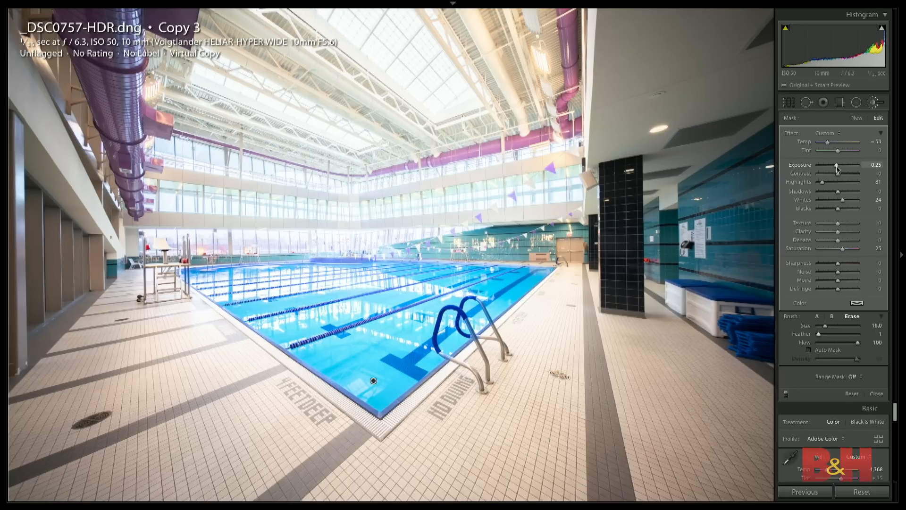
# - Reset the photo's develop settings to compare with the unedited original, and undo the reset
pyautogui.hotkey('ctrl', 'shift', 'r')
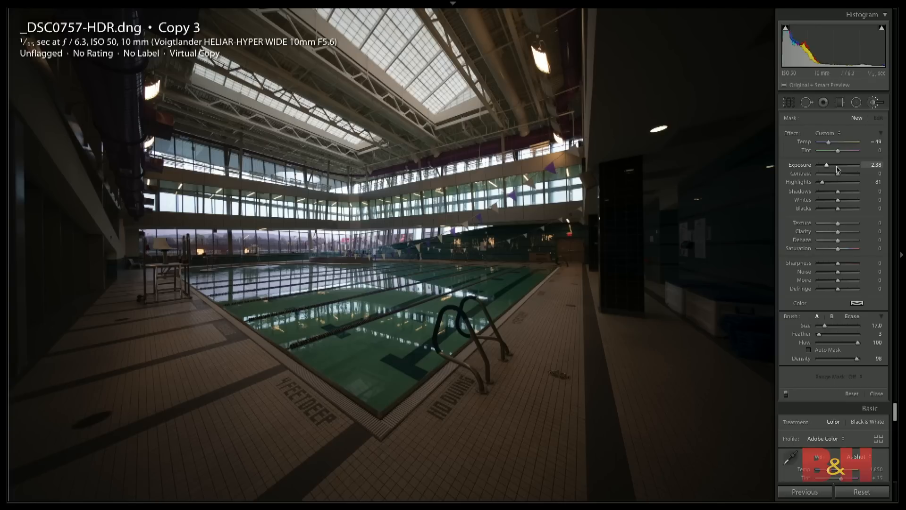
pyautogui.hotkey('ctrl', 'z')
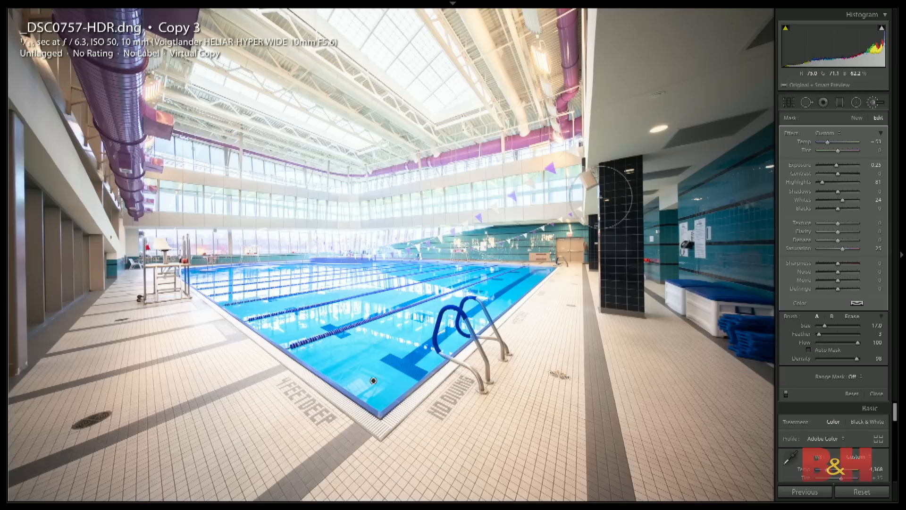
pyautogui.press('-')
pyautogui.press('=')
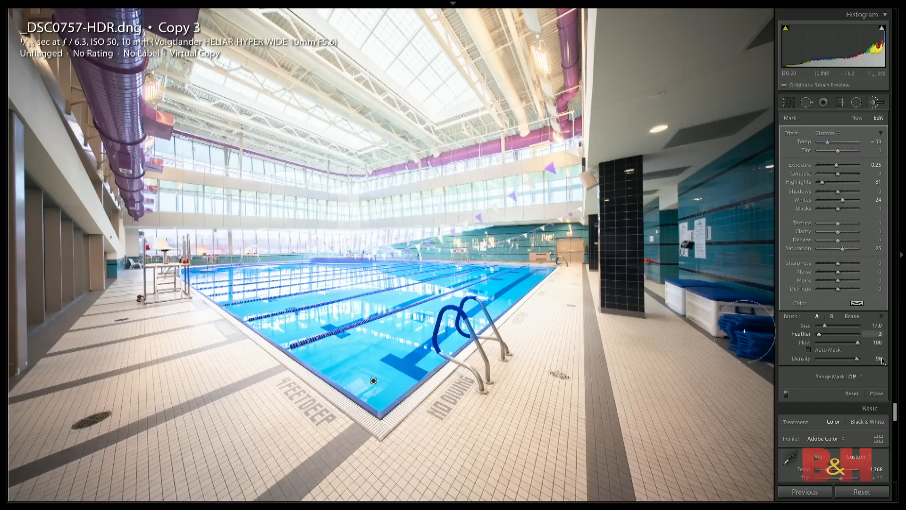
# - Close the brush adjustment and enable chromatic aberration removal and profile corrections for the Voigtlander HELIAR lens
pyautogui.click(875, 392)
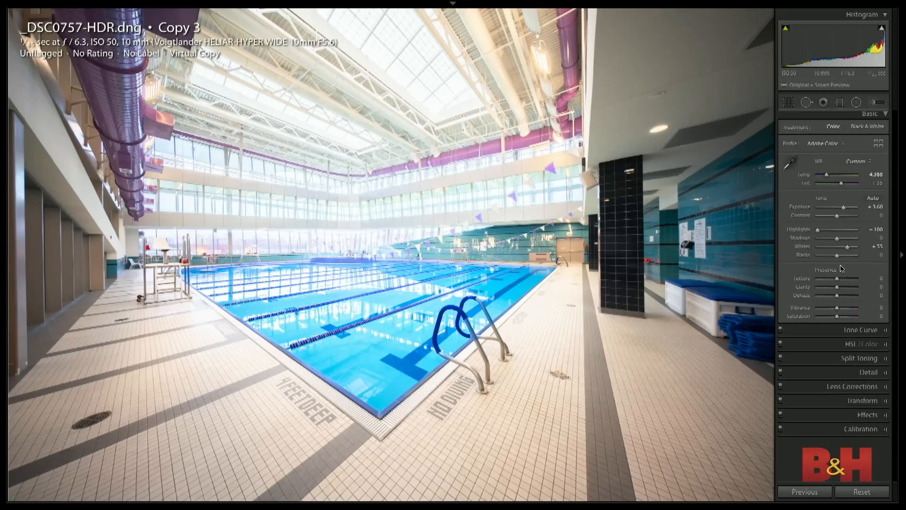
pyautogui.click(863, 390)
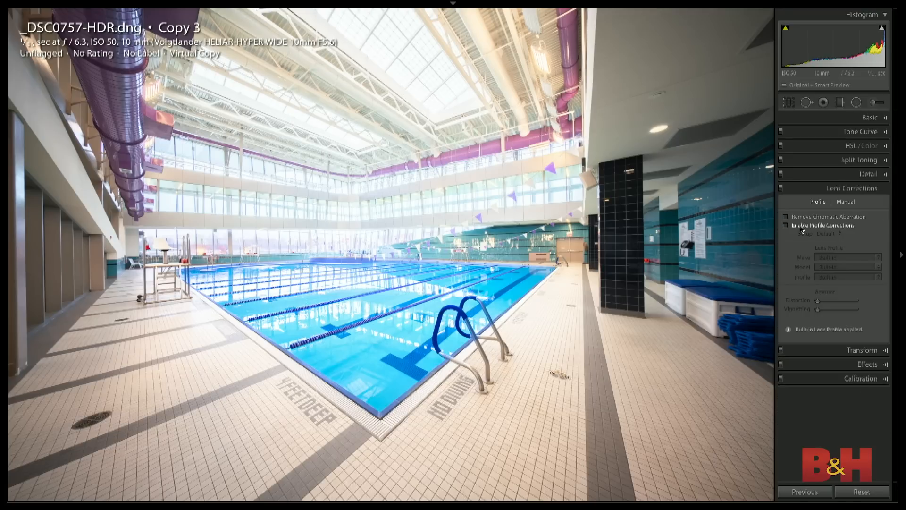
pyautogui.click(786, 226)
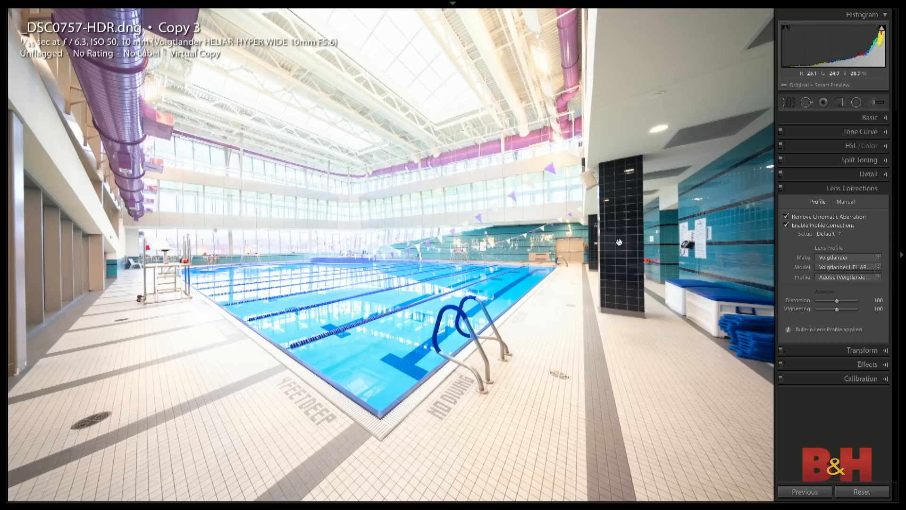
# - Open the Set Default Develop Settings dialog and cancel it without updating the defaults
pyautogui.click(883, 121)
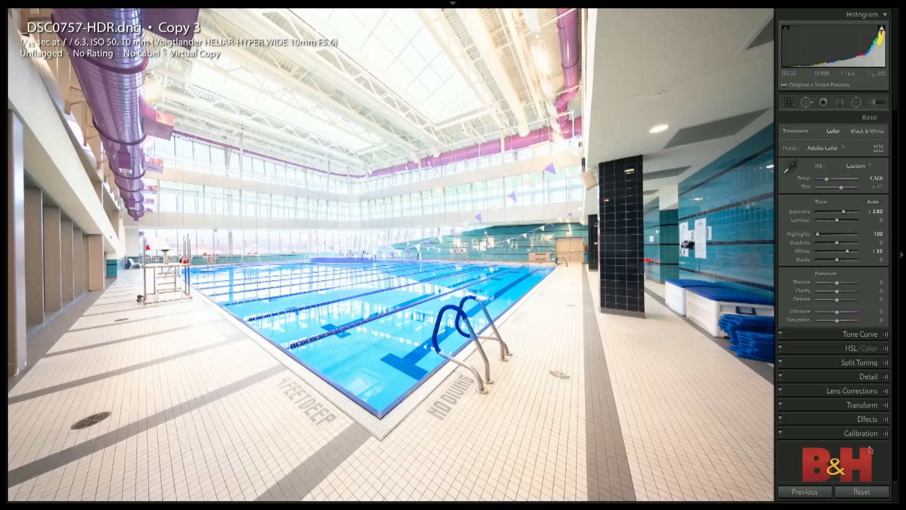
pyautogui.press('alt')
pyautogui.press('alt')
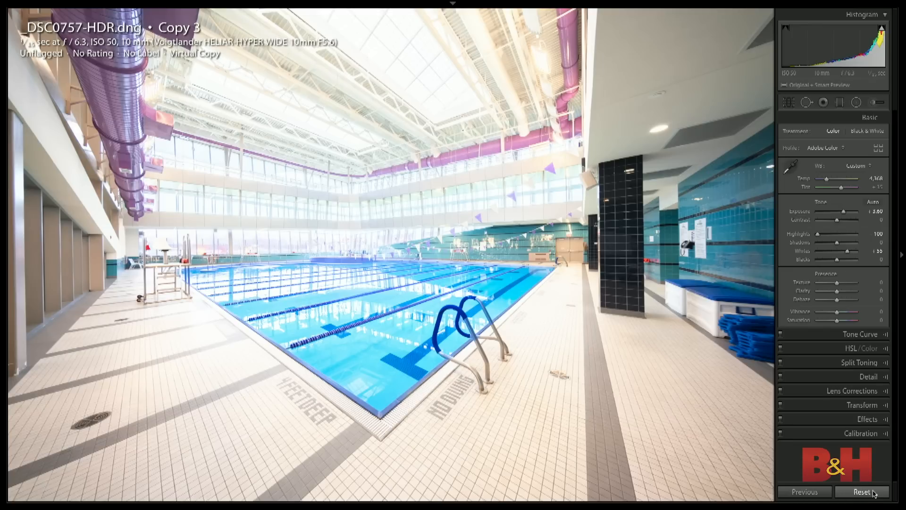
pyautogui.press('alt')
pyautogui.keyDown('alt'); pyautogui.click(873, 493); pyautogui.keyUp('alt')
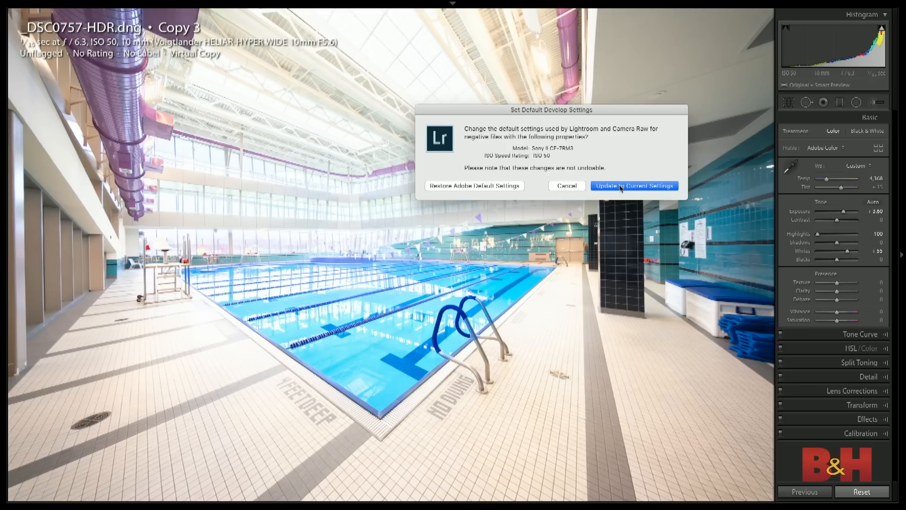
pyautogui.click(565, 185)
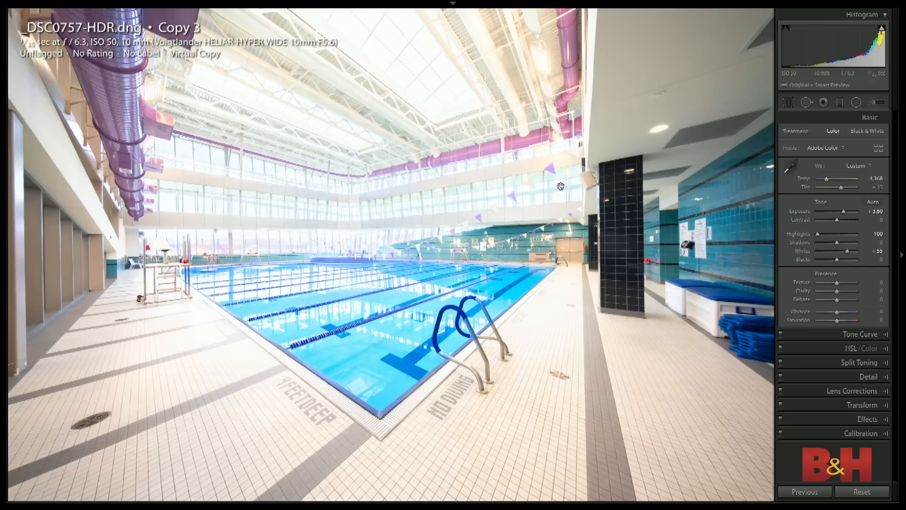
pyautogui.press('alt')
# - Show the lens profile corrections again, bring up the dialog for making the current settings the default, and cancel it
pyautogui.click(851, 387)
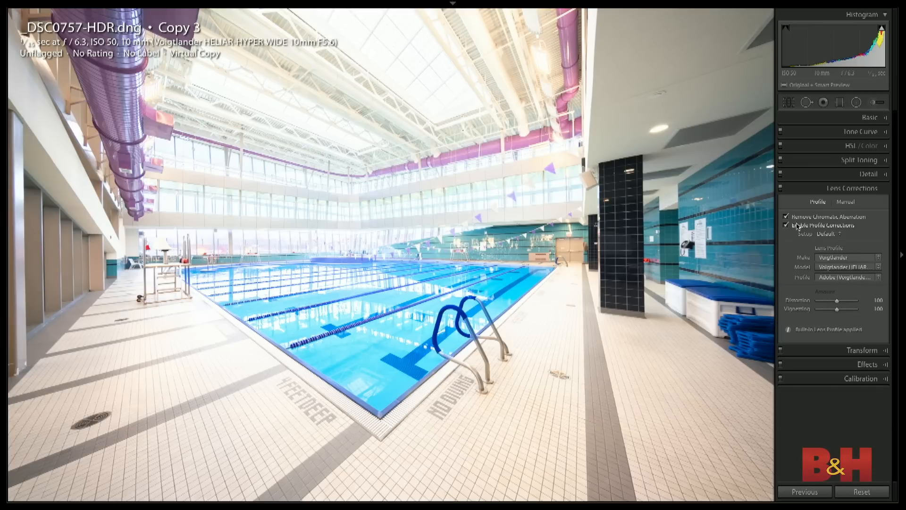
pyautogui.press('alt')
pyautogui.click(867, 492)
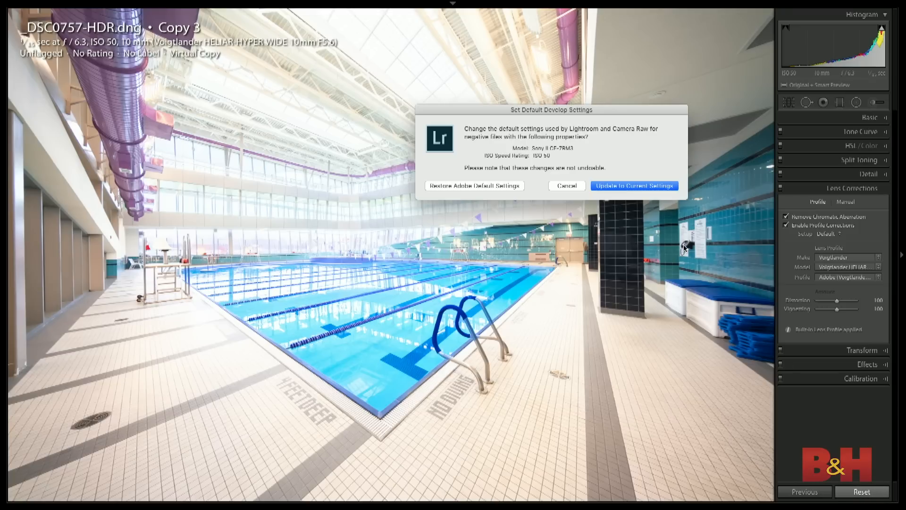
pyautogui.click(570, 186)
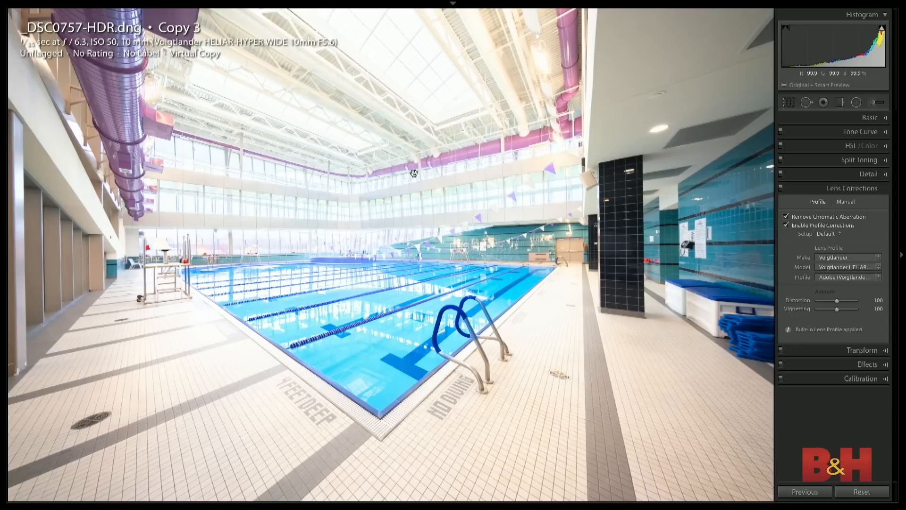
# - Open and cancel the New Develop Preset dialog, and reopen and dismiss the default develop settings dialog
pyautogui.hotkey('ctrl', 'shift', 'n')
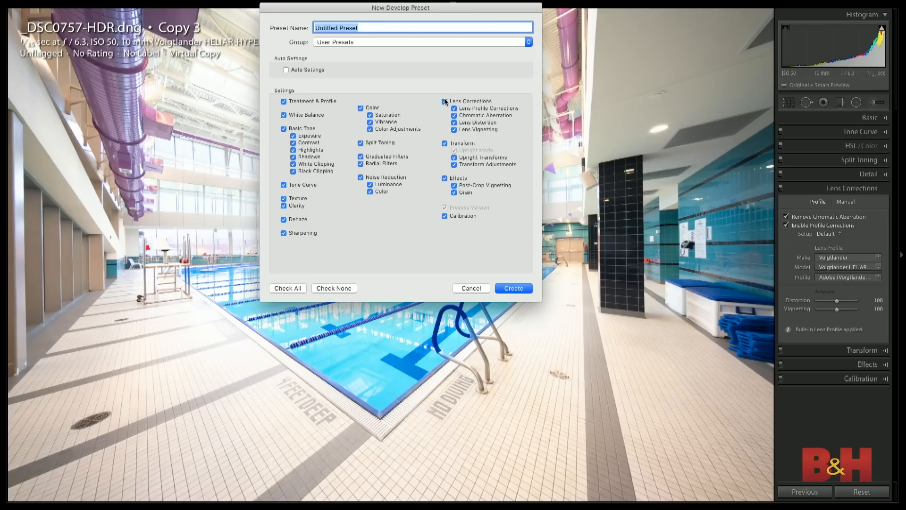
pyautogui.click(473, 288)
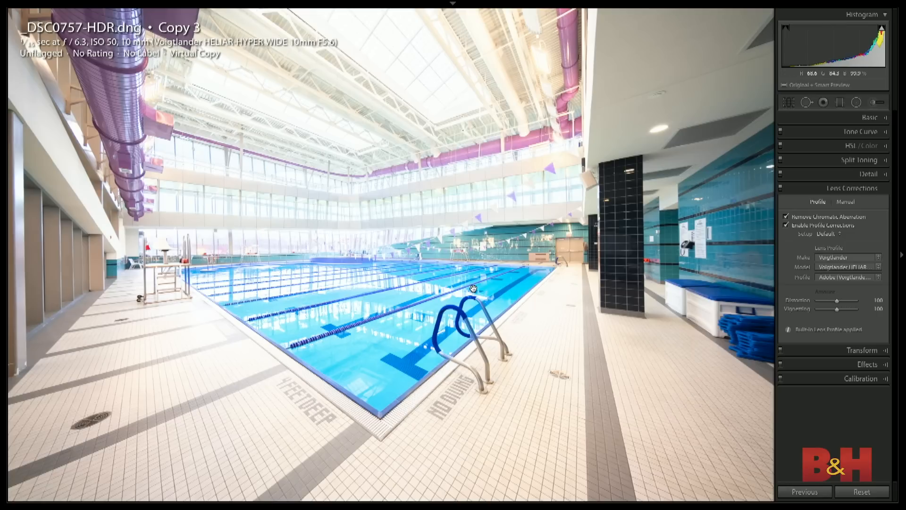
pyautogui.press('alt')
pyautogui.click(858, 492)
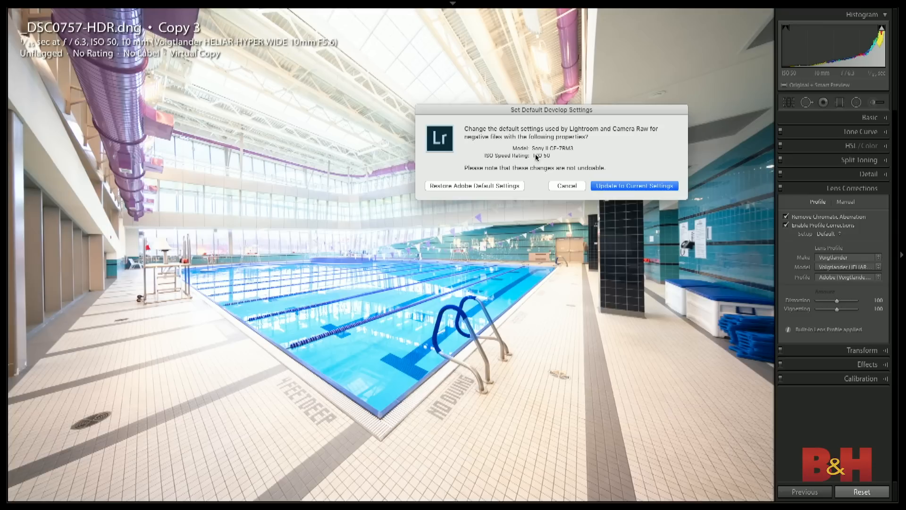
pyautogui.click(568, 185)
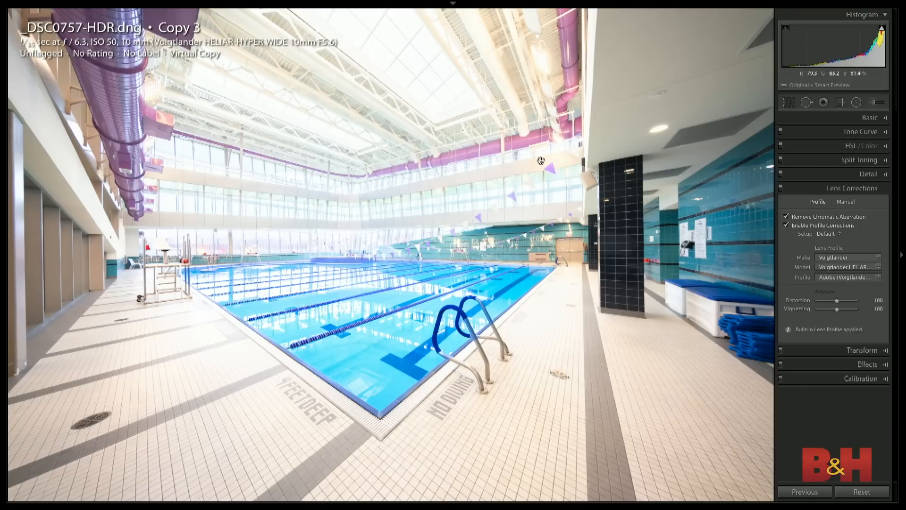
# - Fit the photo to the view, add a vertical graduated filter over the column and right-hand wall, and reset its effect sliders
pyautogui.click(536, 209)
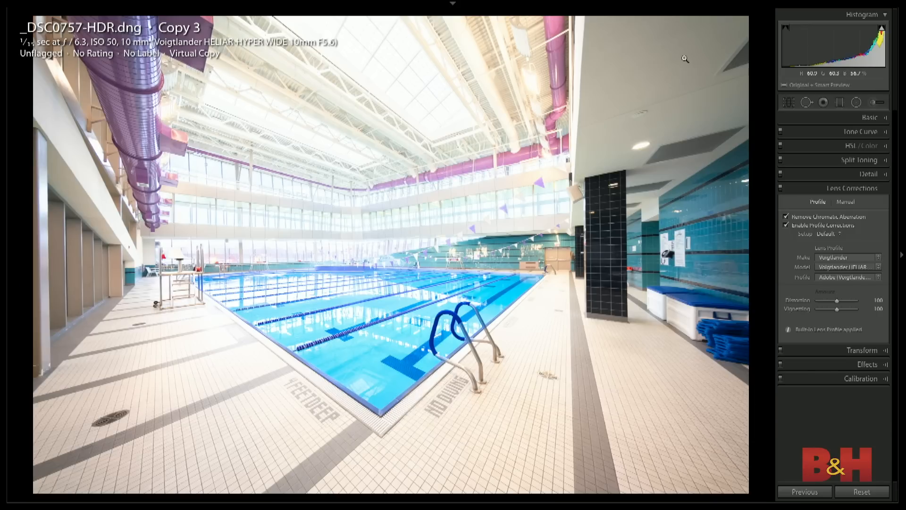
pyautogui.press('m')
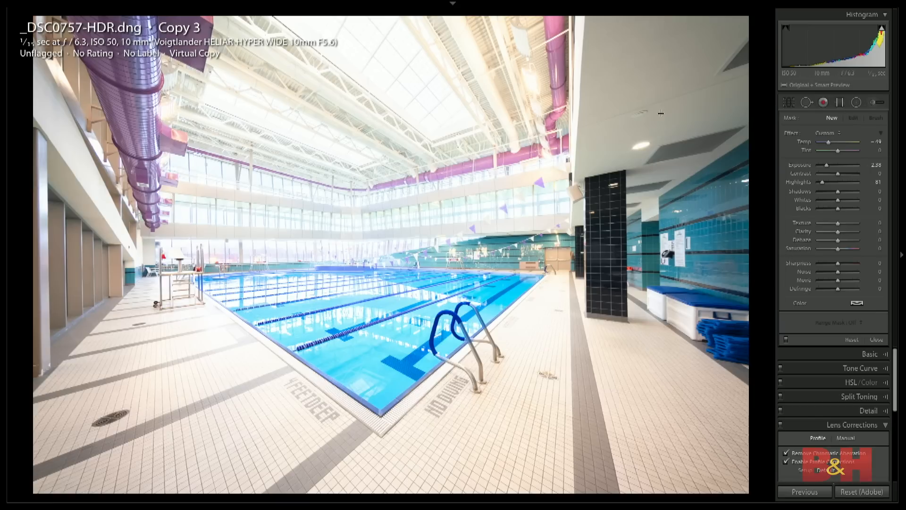
pyautogui.moveTo(579, 124); pyautogui.dragTo(487, 123)
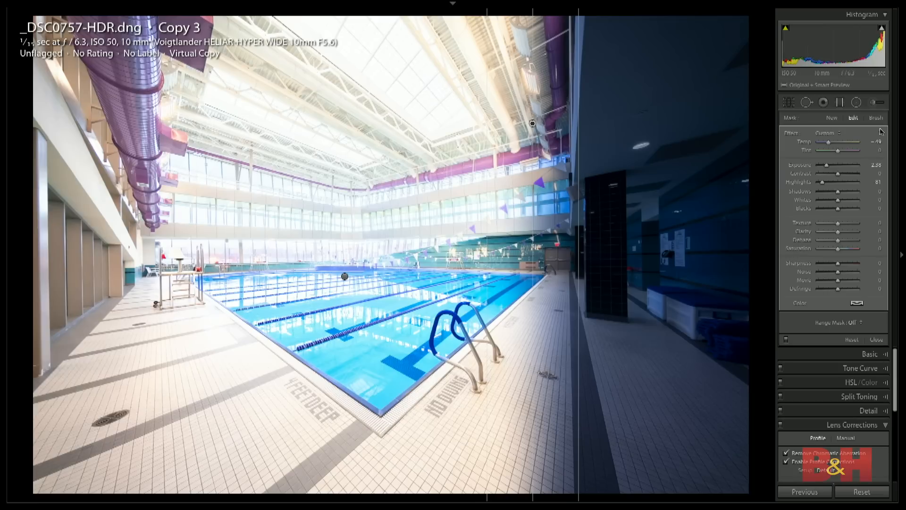
pyautogui.doubleClick(788, 134)
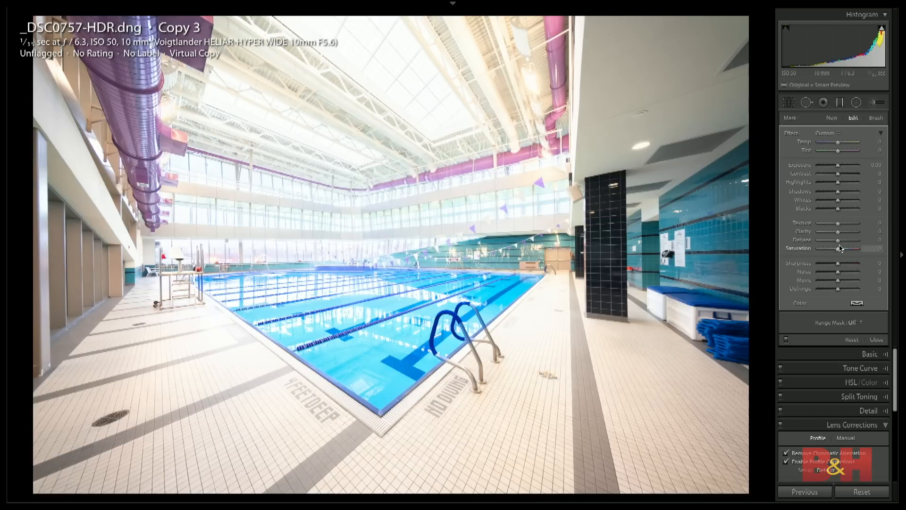
# - Set the graduated filter's Saturation to −38 and Whites to 8
pyautogui.moveTo(839, 250); pyautogui.dragTo(832, 251)
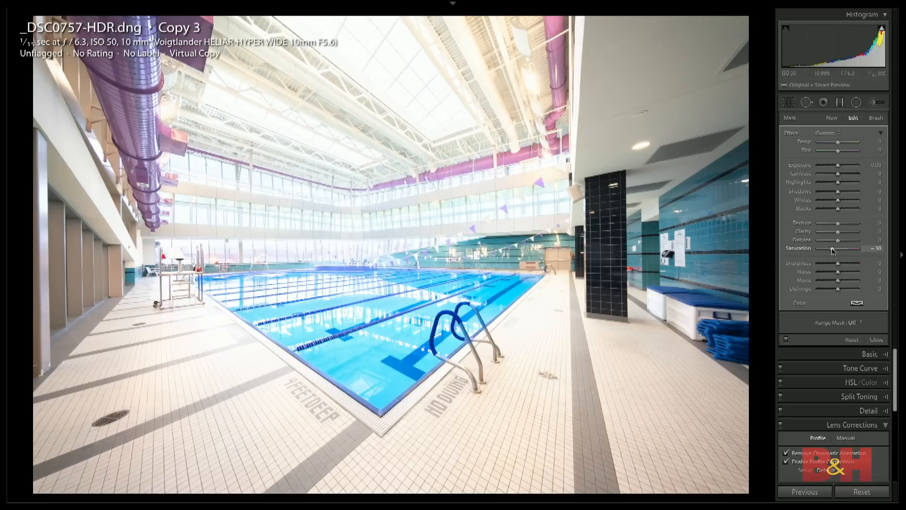
pyautogui.moveTo(837, 200); pyautogui.dragTo(845, 200)
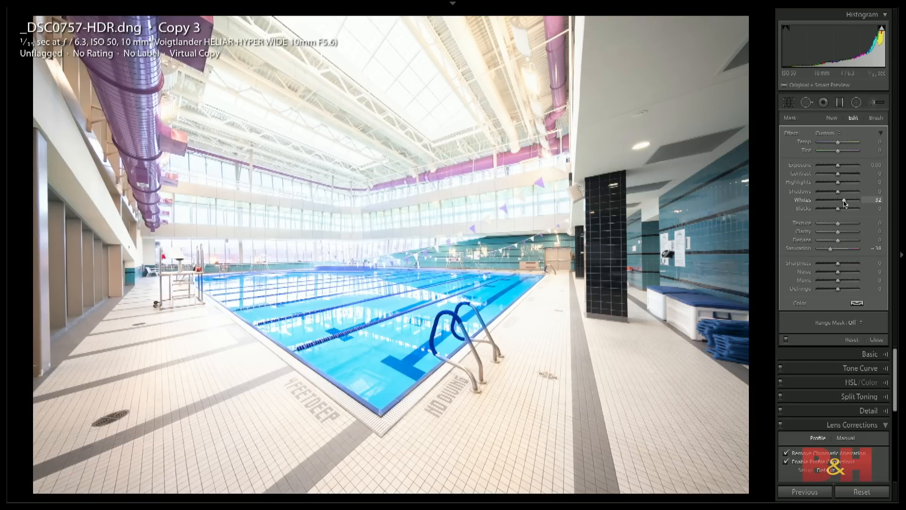
pyautogui.moveTo(846, 202); pyautogui.dragTo(839, 202)
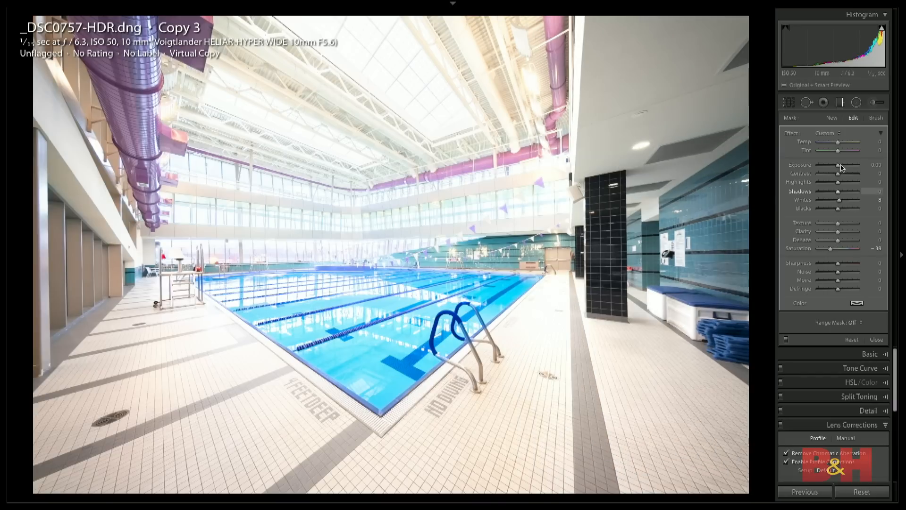
# - Set the graduated filter's Exposure to 0.07, Contrast to 15, Shadows to 25, Texture to 2 and Clarity to 19
pyautogui.moveTo(838, 165); pyautogui.dragTo(841, 199)
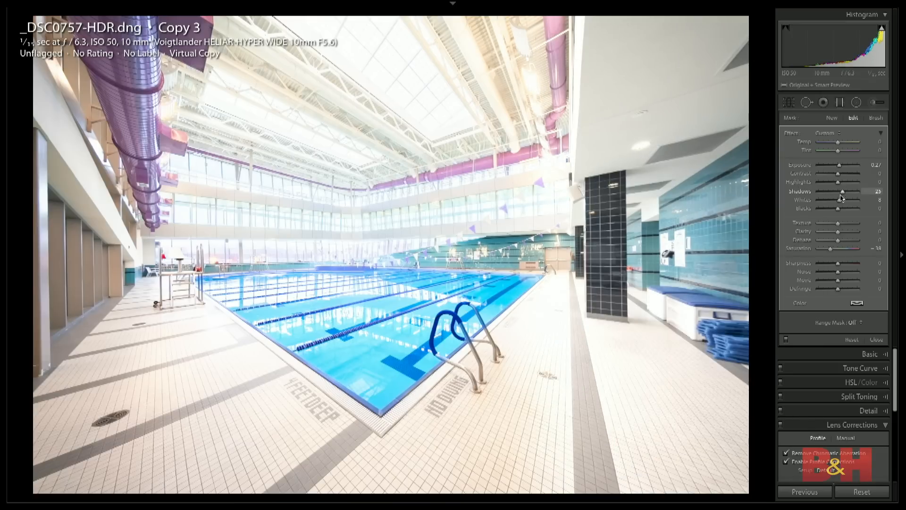
pyautogui.click(839, 222)
pyautogui.moveTo(839, 175); pyautogui.dragTo(840, 176)
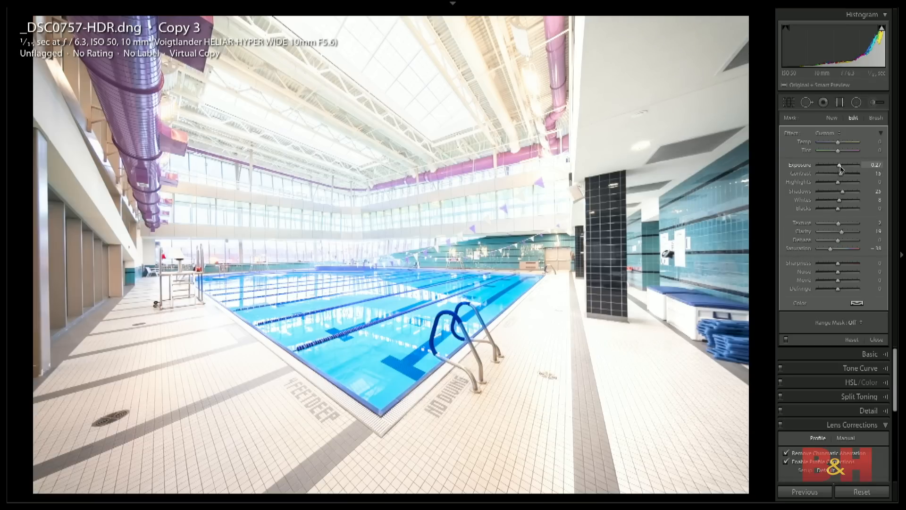
pyautogui.moveTo(841, 169); pyautogui.dragTo(840, 169)
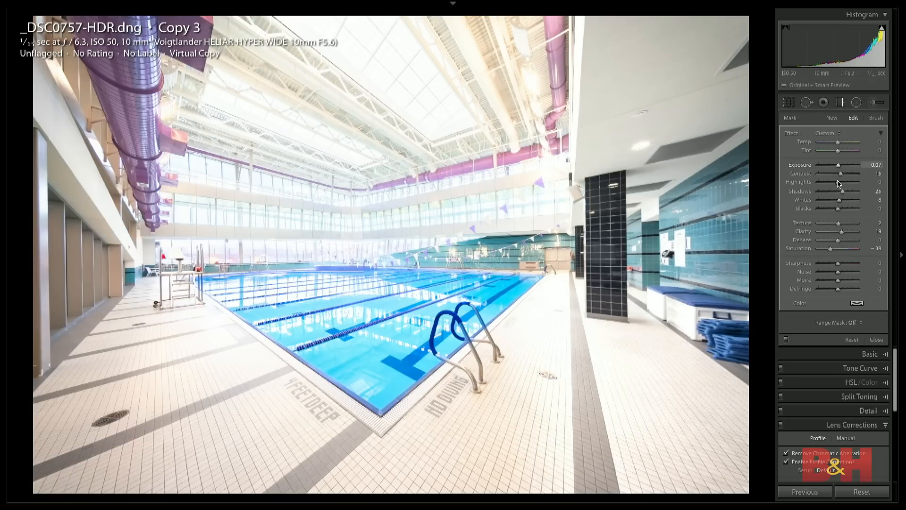
# - Restrict the graduated filter with a Luminance range mask set to a range of 0/54
pyautogui.click(854, 322)
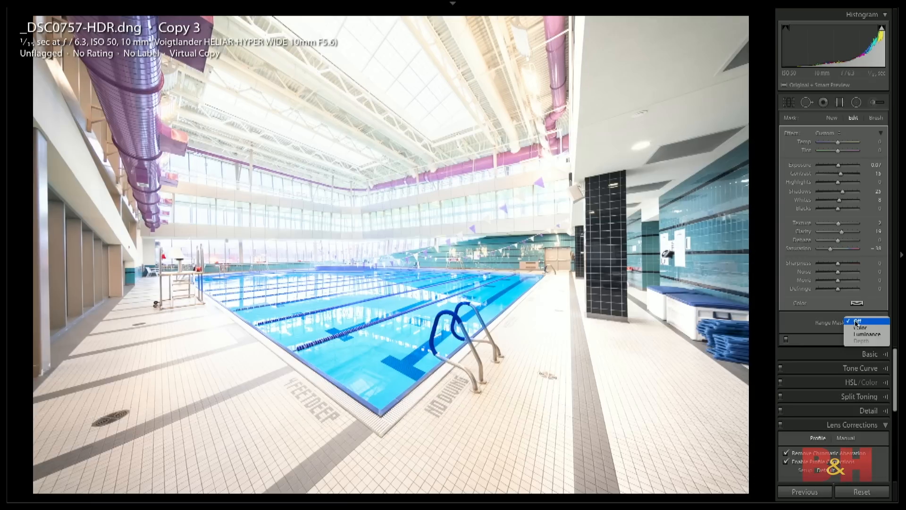
pyautogui.click(859, 335)
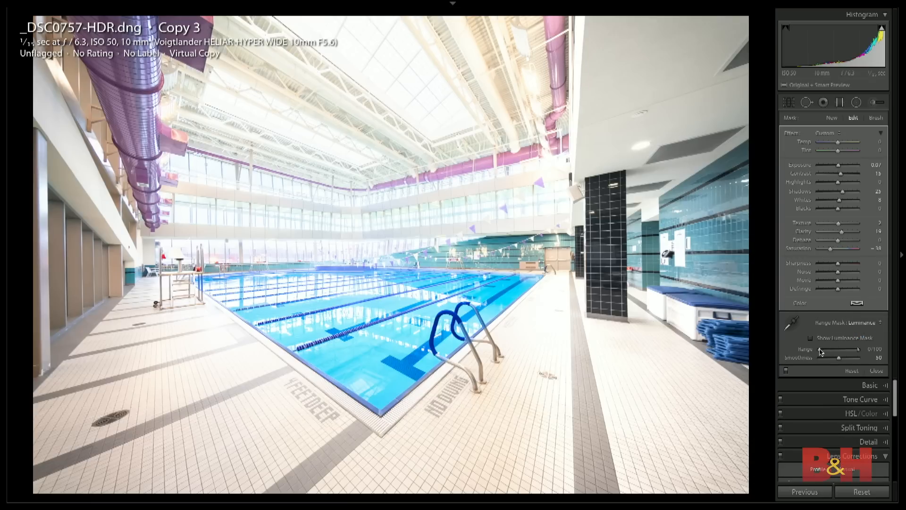
pyautogui.moveTo(820, 352); pyautogui.dragTo(841, 351)
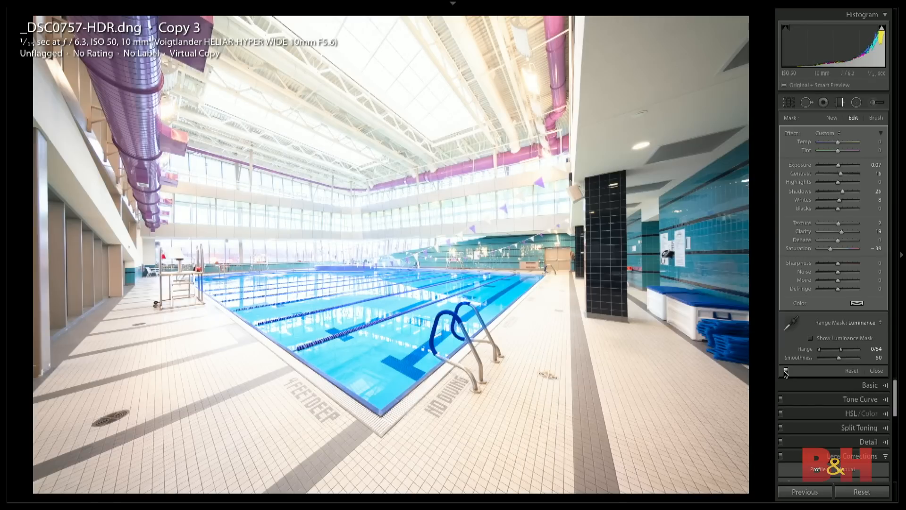
# - Toggle the graduated filter's effect for comparison, reset the photo's settings and undo that reset, and close the filter
pyautogui.click(786, 371)
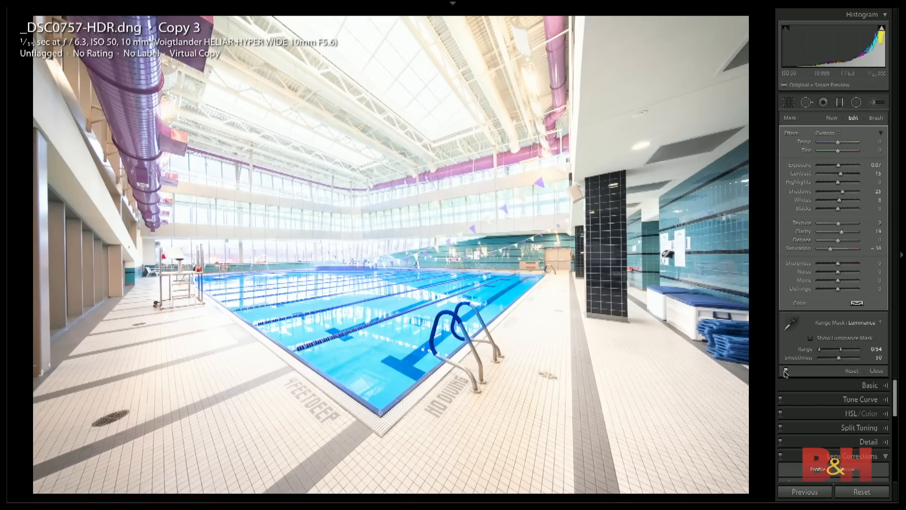
pyautogui.hotkey('ctrl', 'shift', 'r')
pyautogui.hotkey('ctrl', 'z')
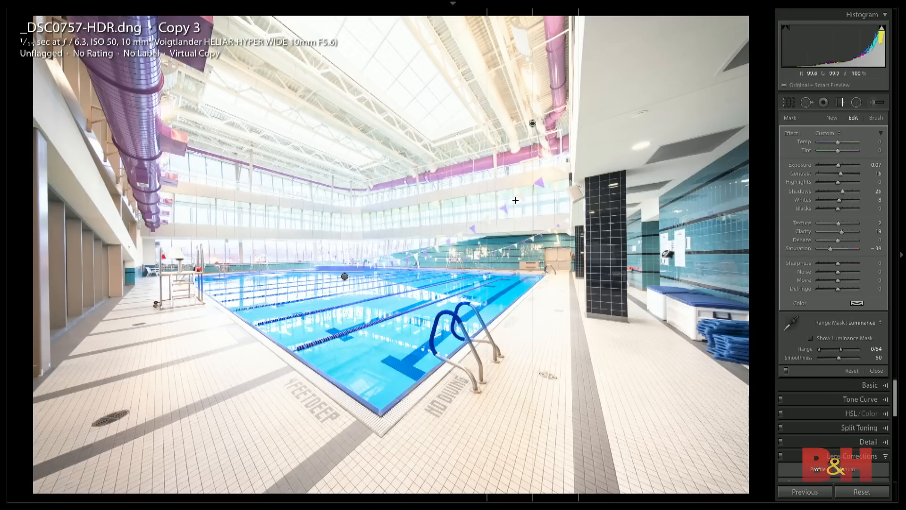
pyautogui.click(876, 371)
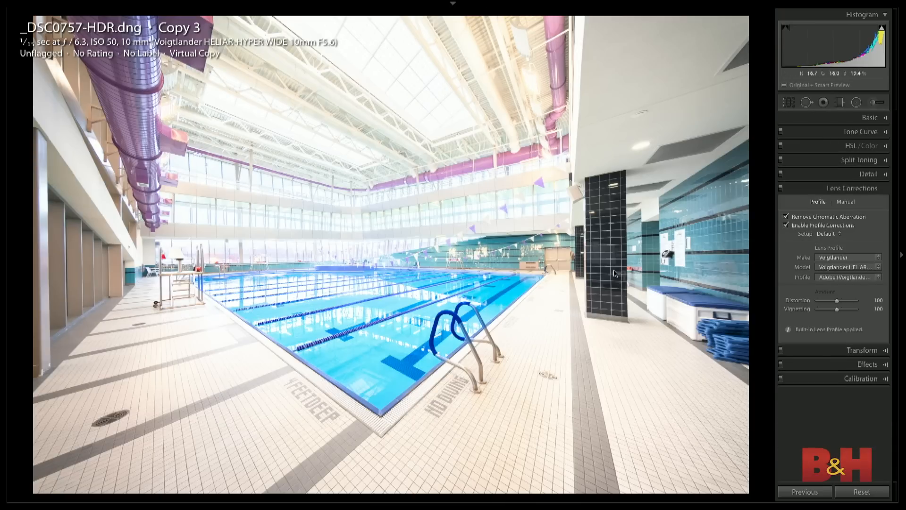
# - Open the colour portrait of the man in the hat for developing, create a virtual copy, and reset the copy's settings
pyautogui.press('g')
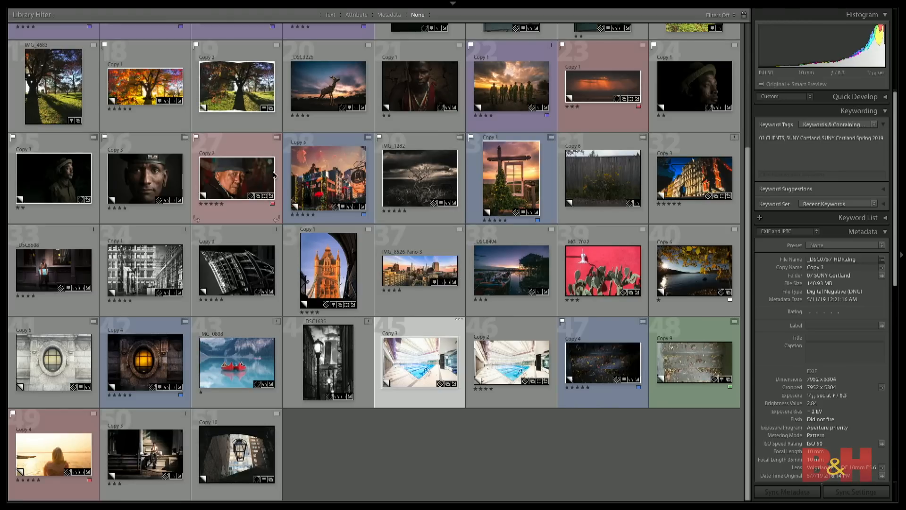
pyautogui.click(230, 179)
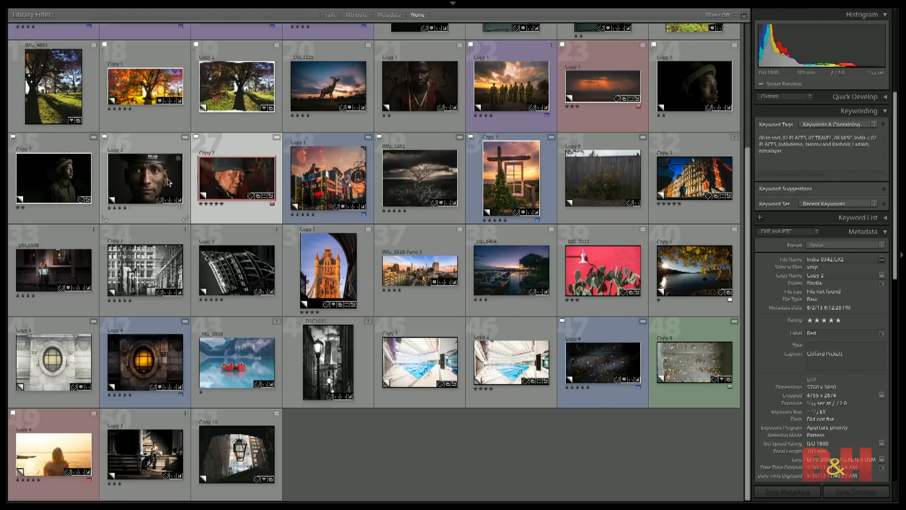
pyautogui.press('d')
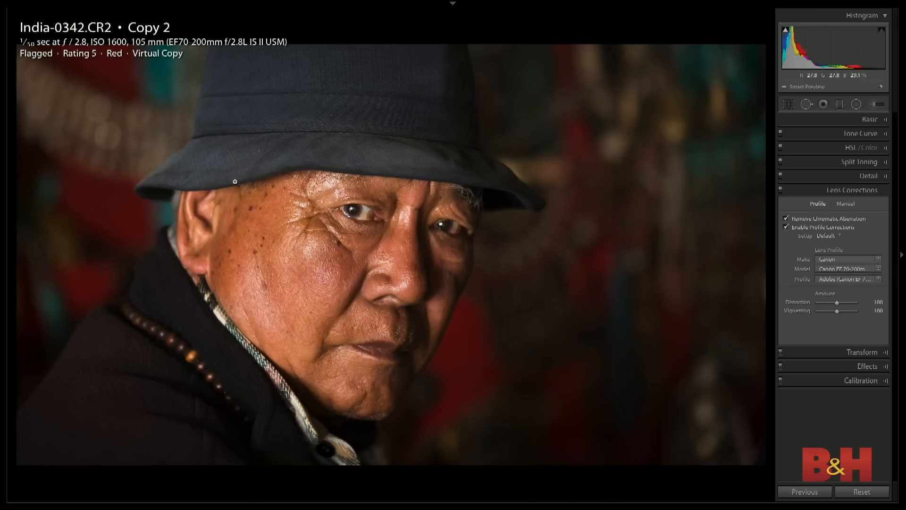
pyautogui.press('Right')
pyautogui.click(253, 183)
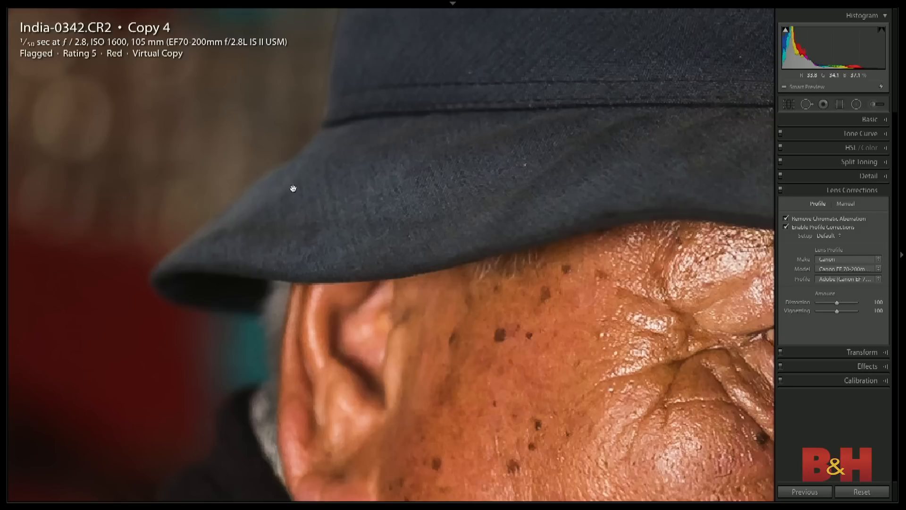
pyautogui.click(292, 188)
pyautogui.click(861, 491)
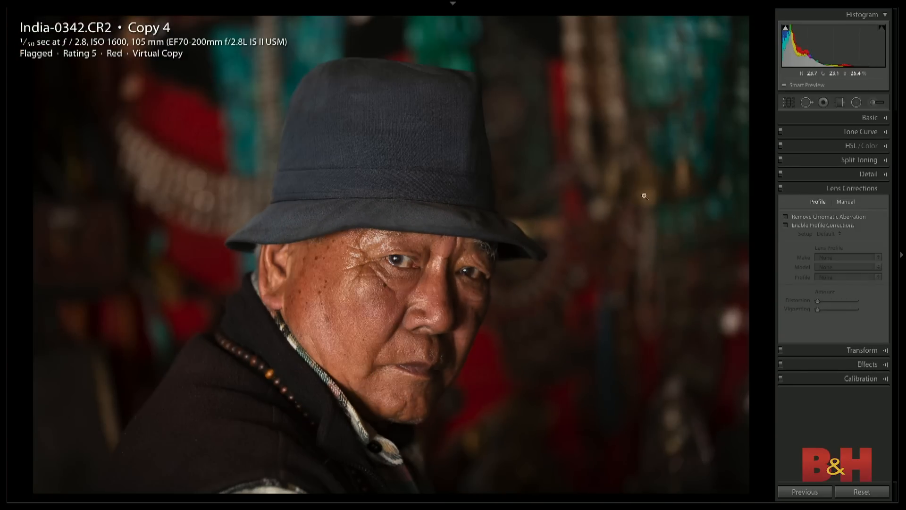
# - Convert the portrait copy to Black & White and set Clarity to +32 and Dehaze to +23
pyautogui.click(869, 117)
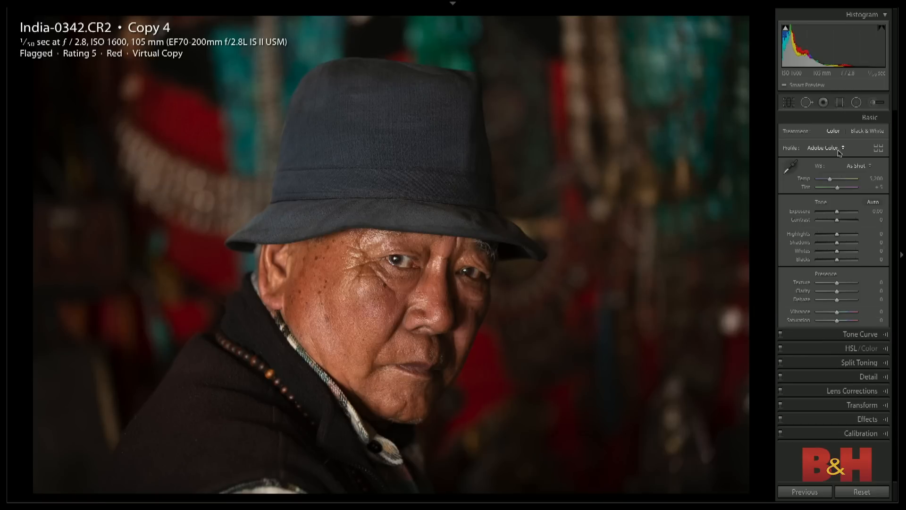
pyautogui.click(868, 130)
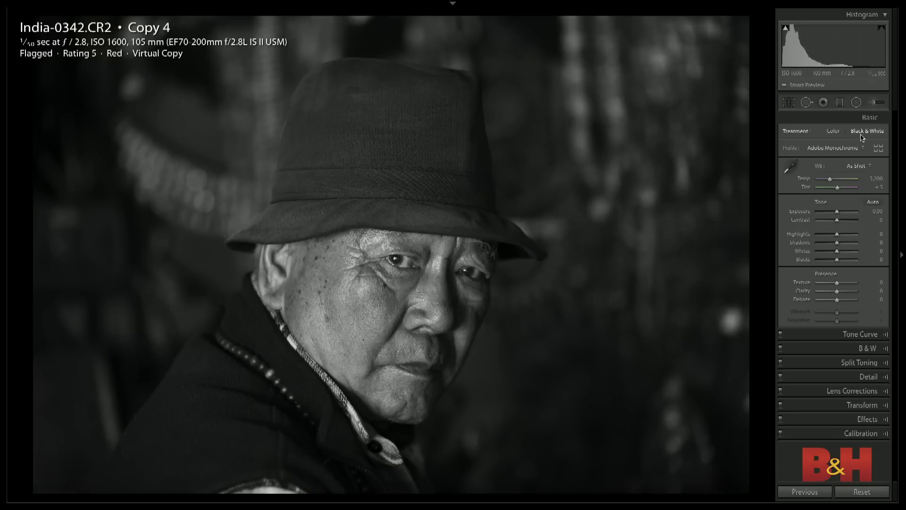
pyautogui.moveTo(837, 291); pyautogui.dragTo(841, 299)
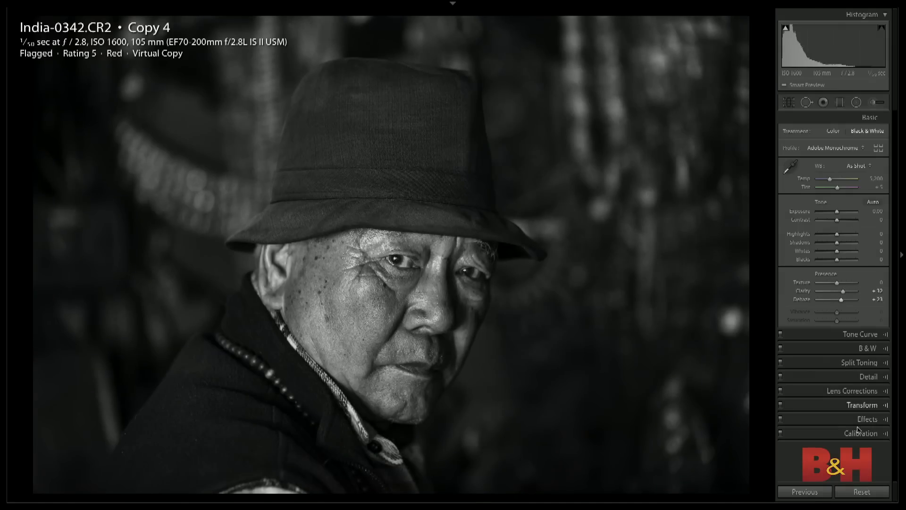
# - Add a post-crop vignette with Amount −23 and raise the tone curve's Lights to +47 on the portrait copy
pyautogui.click(863, 421)
pyautogui.moveTo(836, 247); pyautogui.dragTo(832, 247)
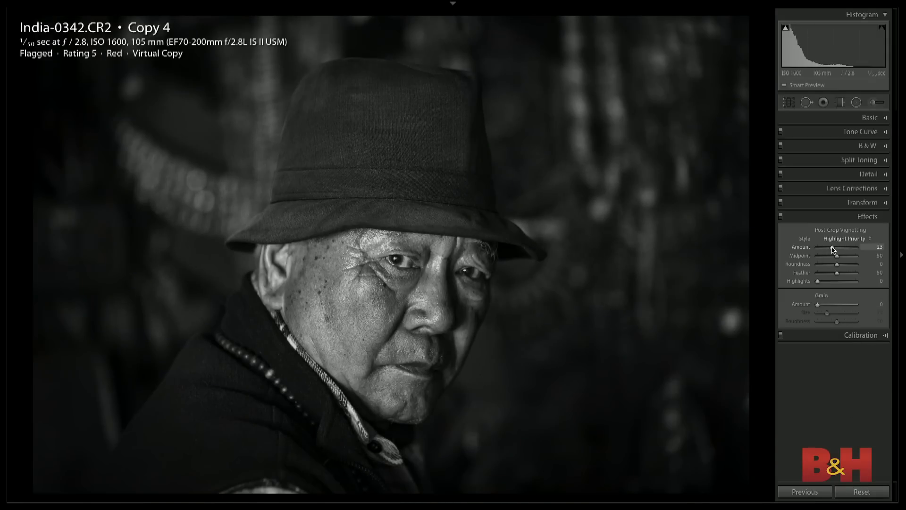
pyautogui.click(860, 131)
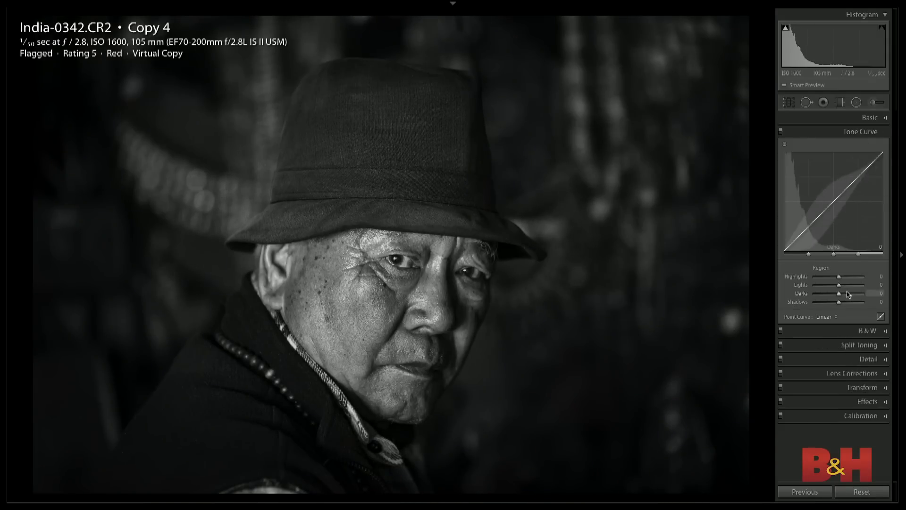
pyautogui.moveTo(838, 285); pyautogui.dragTo(849, 286)
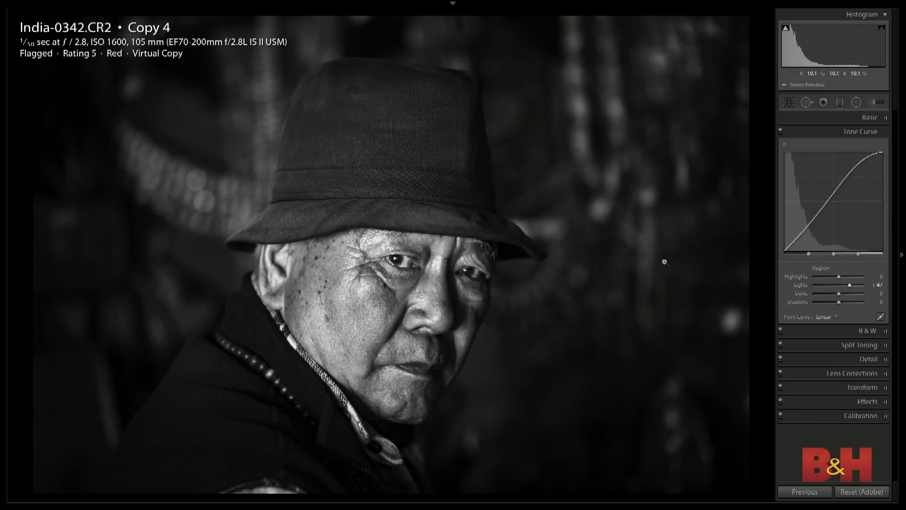
# - Save the current settings as a develop preset named "black and white high contrast" in the User Presets group
pyautogui.press('super+shift+n')
pyautogui.write('blac')
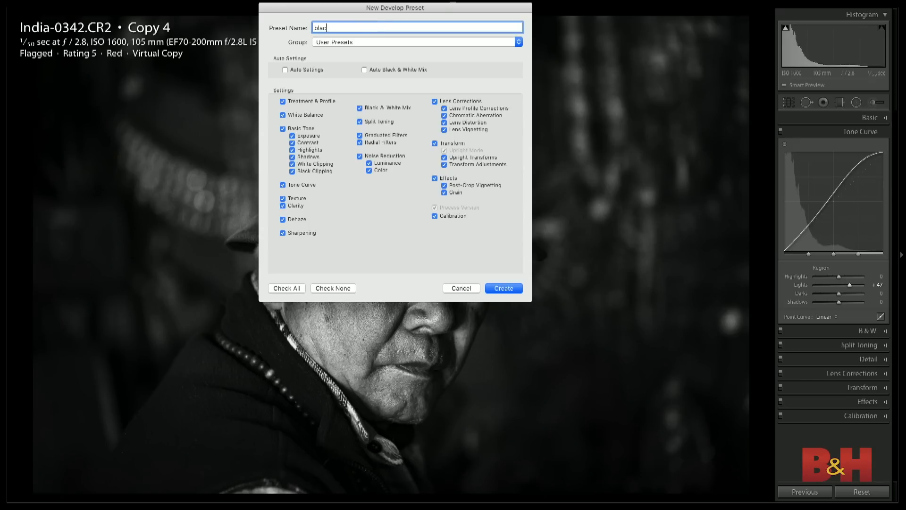
pyautogui.write('k and white high contrast')
pyautogui.click(502, 288)
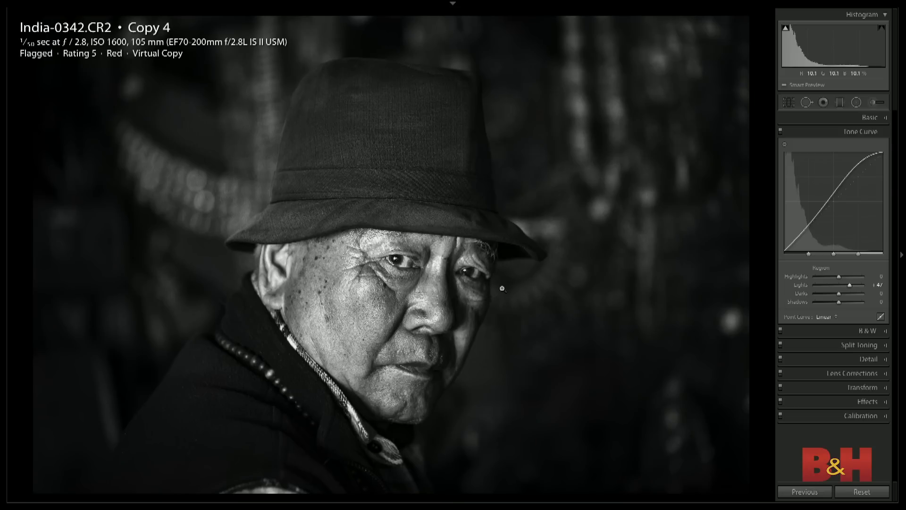
# - Open the photo of the reflected building facades for developing, create a virtual copy of it, and return to the grid
pyautogui.press('g')
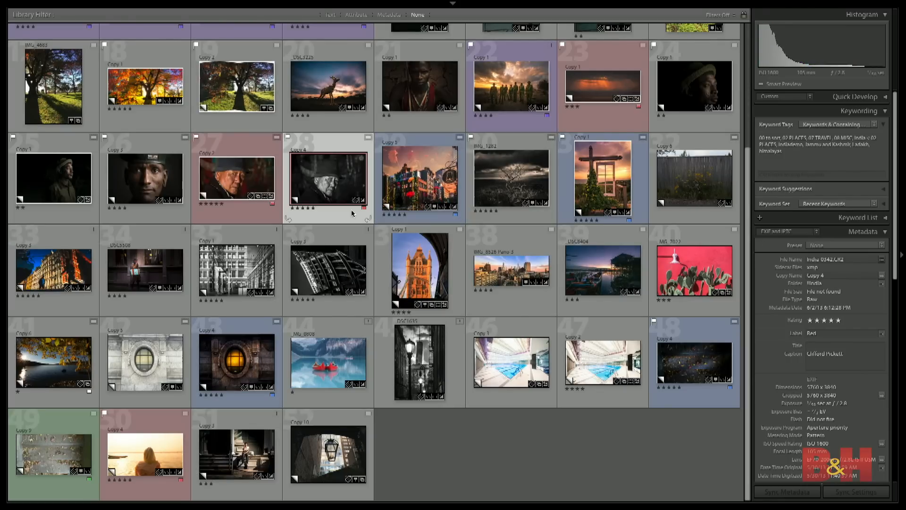
pyautogui.scroll(5, 351, 212)
pyautogui.scroll(-3, 352, 213)
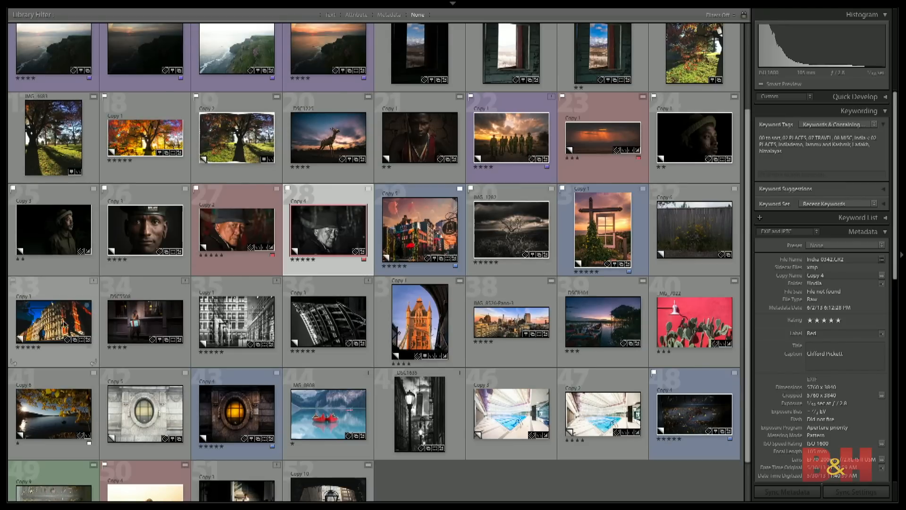
pyautogui.click(53, 325)
pyautogui.press('d')
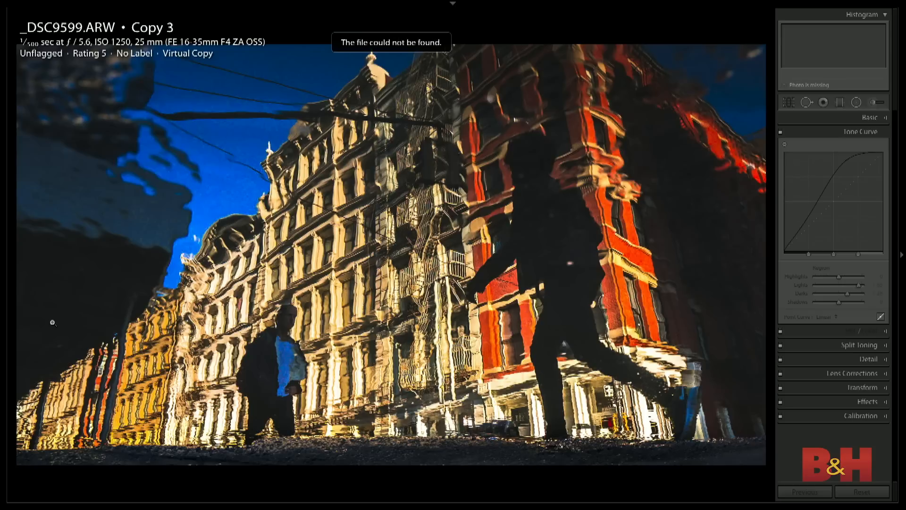
pyautogui.press('super+apostrophe')
pyautogui.press('Left')
pyautogui.press('g')
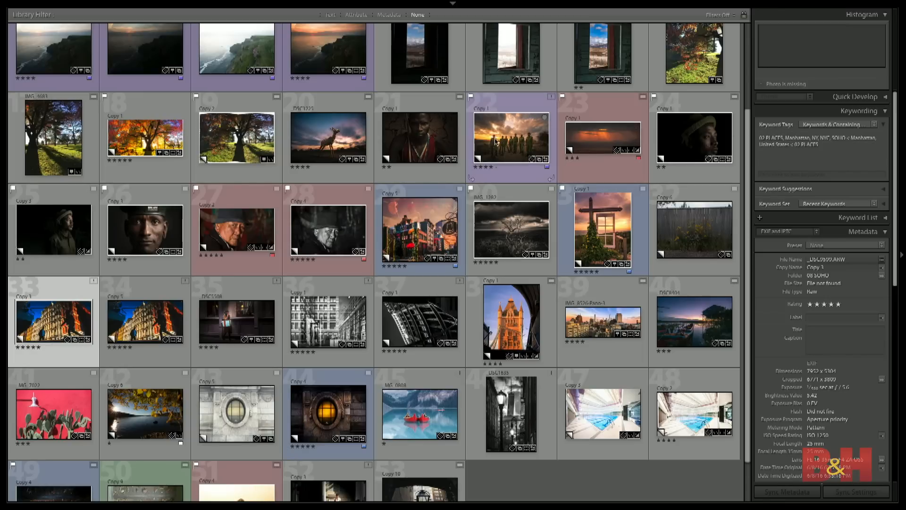
# - Open the black-and-white street lamp photo for developing, create a virtual copy of it, and return to the grid
pyautogui.click(417, 139)
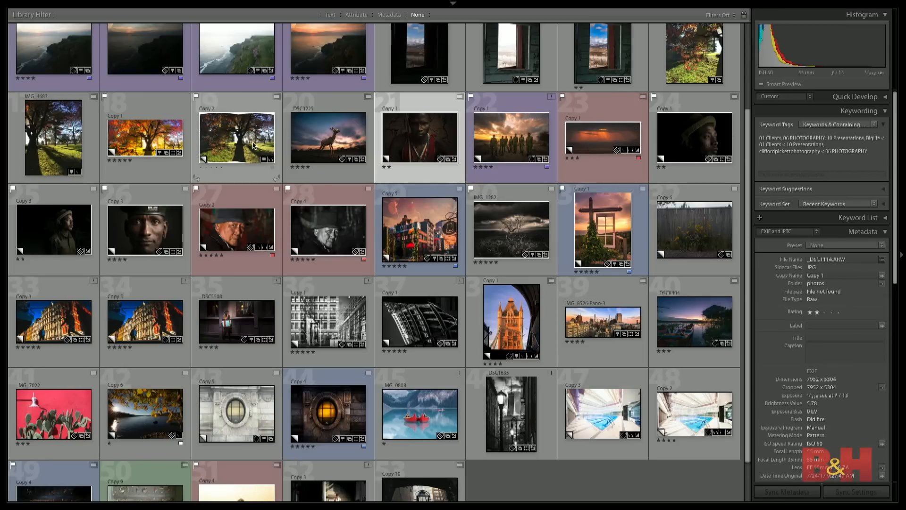
pyautogui.click(323, 145)
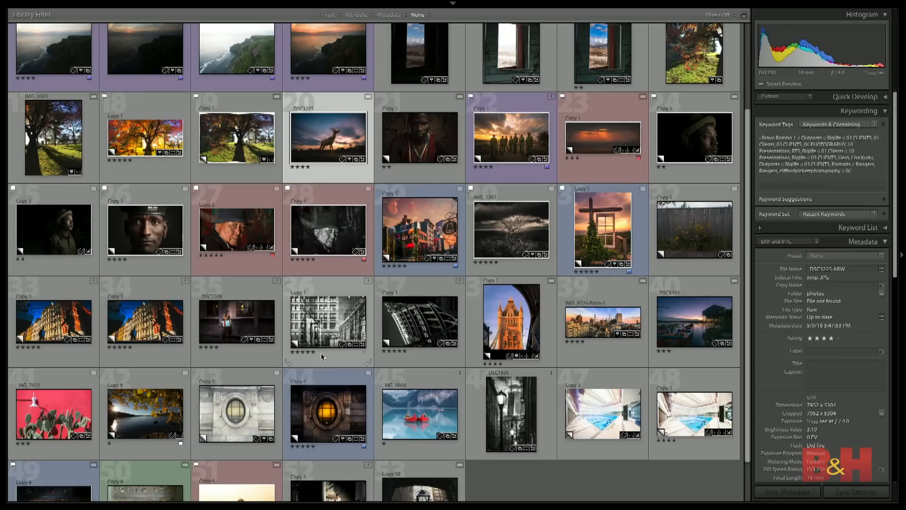
pyautogui.click(518, 402)
pyautogui.press('d')
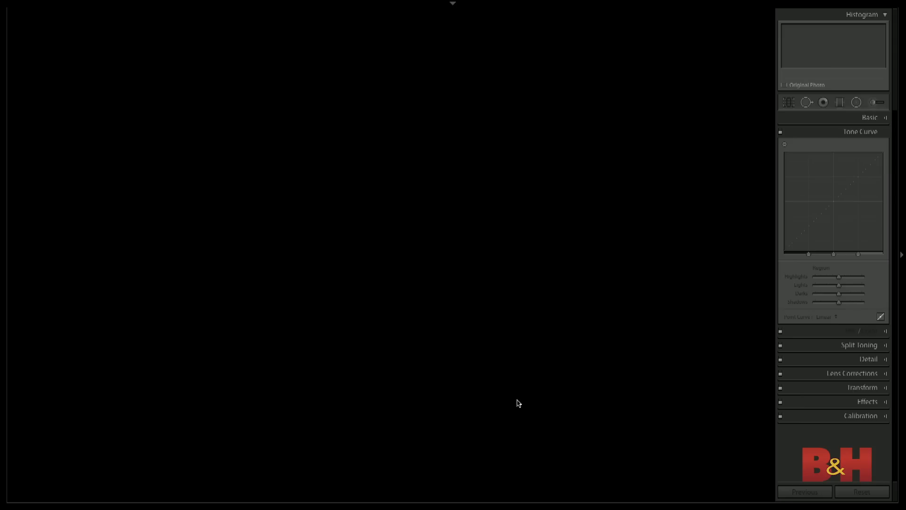
pyautogui.hotkey('ctrl', "'")
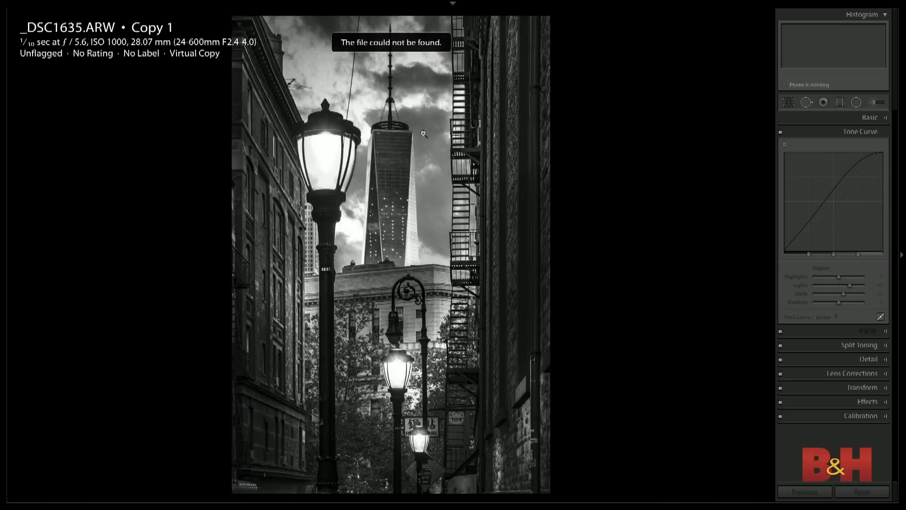
pyautogui.press('g')
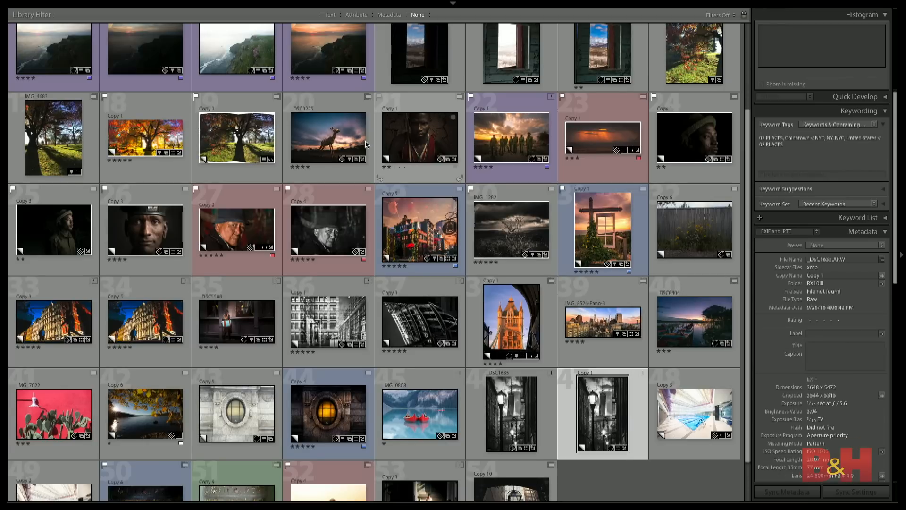
# - Open the colour portrait of the man in the hat and compare it with its black-and-white virtual copy
pyautogui.click(325, 230)
pyautogui.click(247, 235)
pyautogui.press('d')
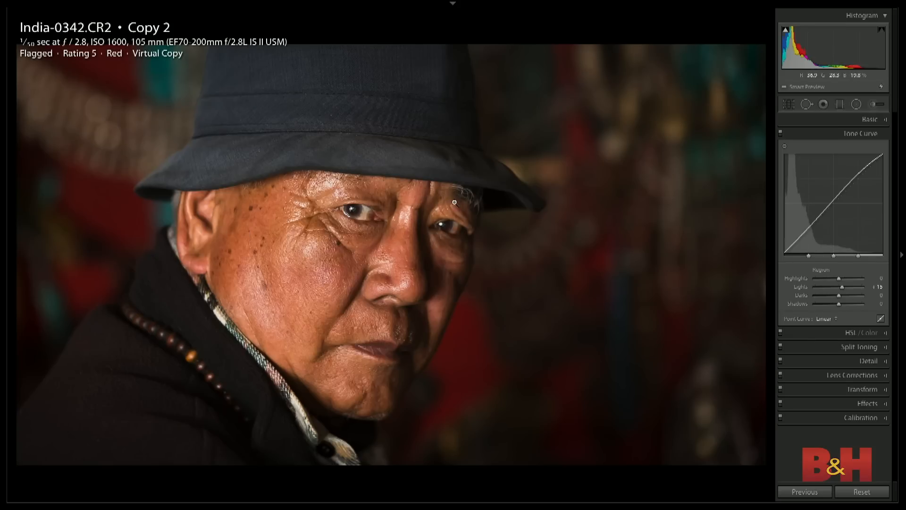
pyautogui.press('Right')
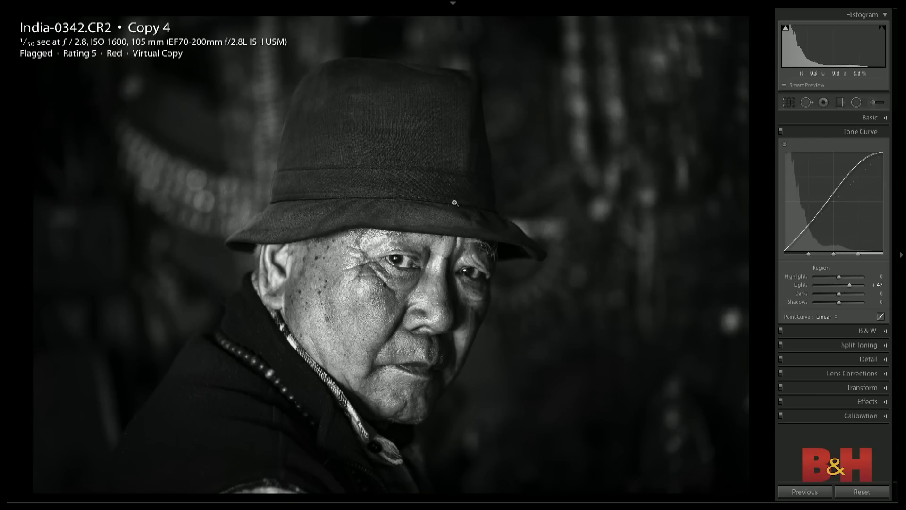
# - Reset the black-and-white portrait copy's settings, undo the reset, and show its Basic adjustments
pyautogui.hotkey('ctrl', 'shift', 'r')
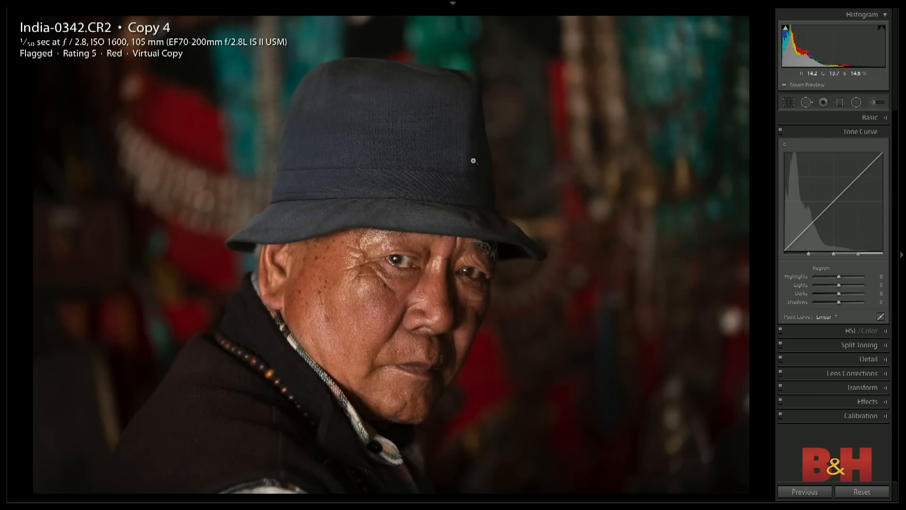
pyautogui.hotkey('ctrl', 'z')
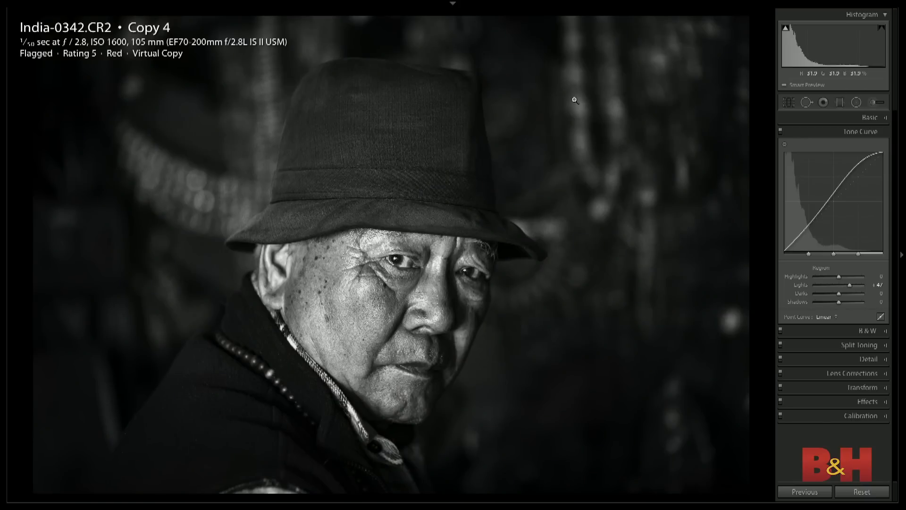
pyautogui.click(869, 118)
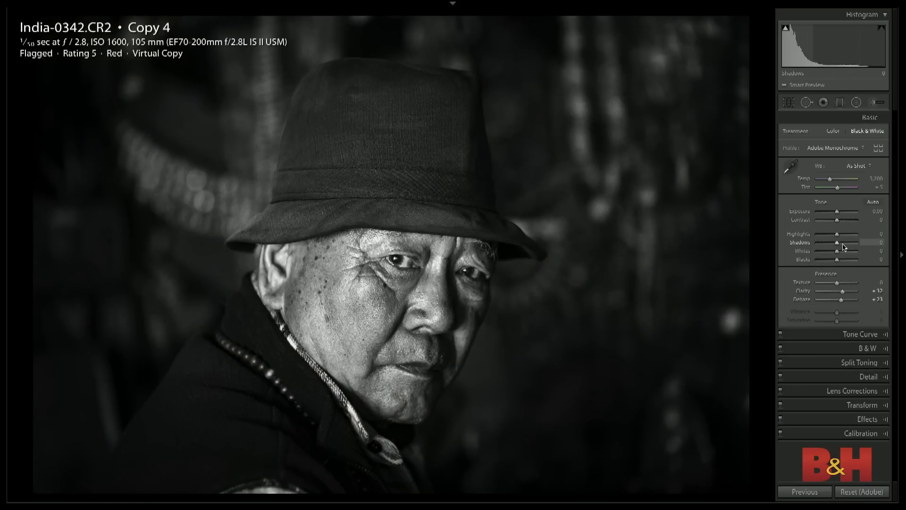
# - Reset the portrait copy's develop settings, and try a Saturation of -100 before restoring it to zero
pyautogui.click(862, 491)
pyautogui.moveTo(837, 322); pyautogui.dragTo(813, 325)
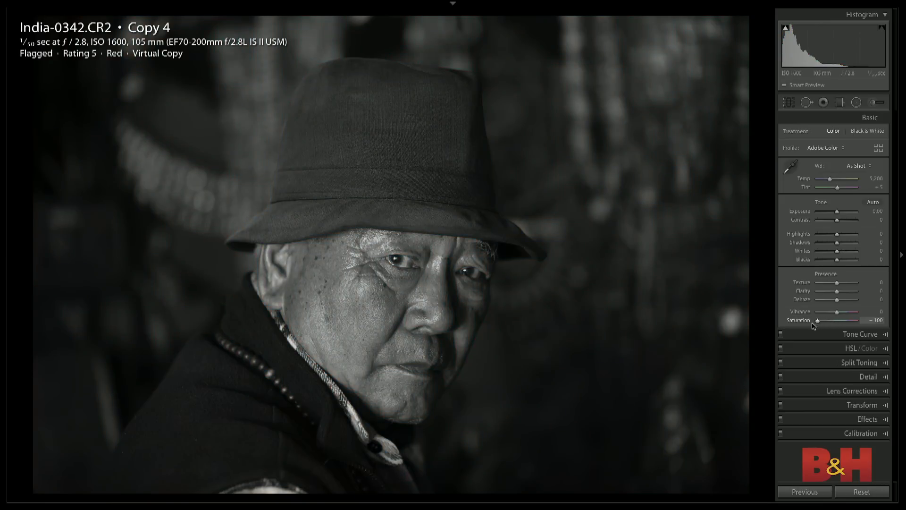
pyautogui.moveTo(813, 326); pyautogui.dragTo(835, 324)
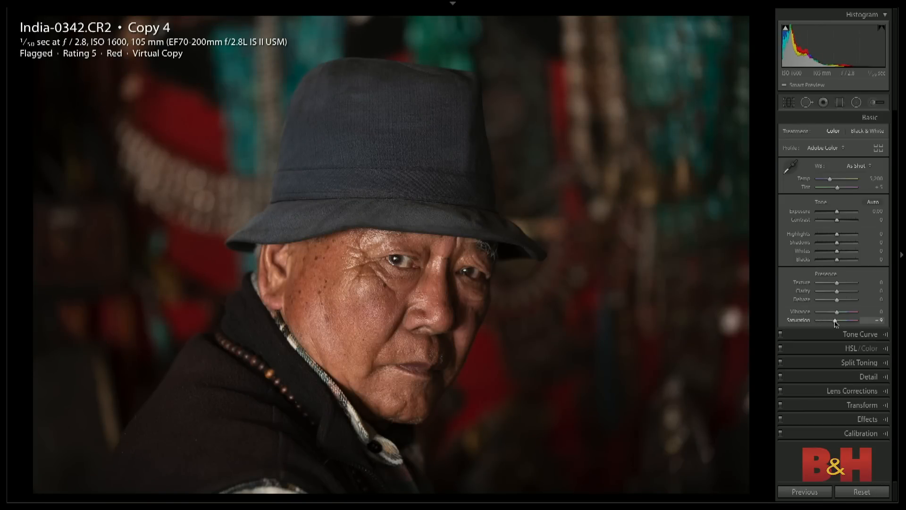
pyautogui.doubleClick(836, 324)
# - Convert the portrait copy to Black & White, show its black-and-white mix, and compare it with the colour treatment
pyautogui.click(867, 133)
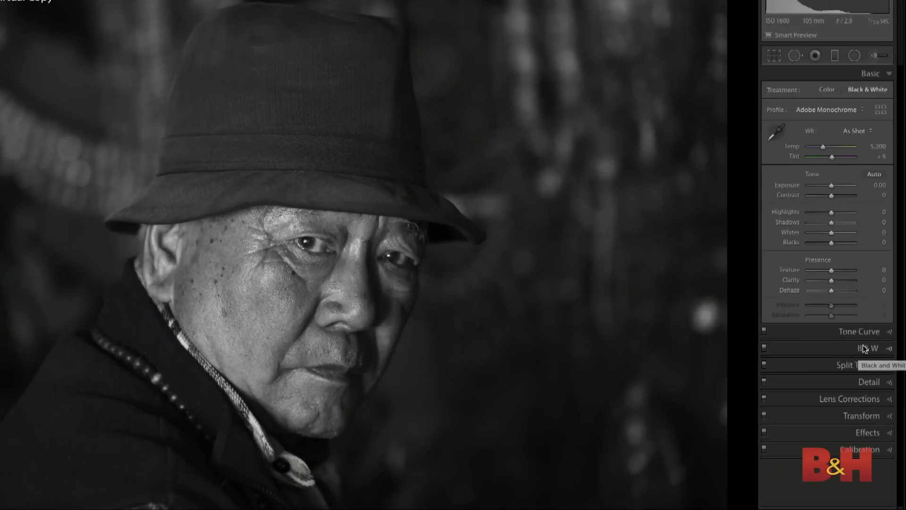
pyautogui.click(868, 349)
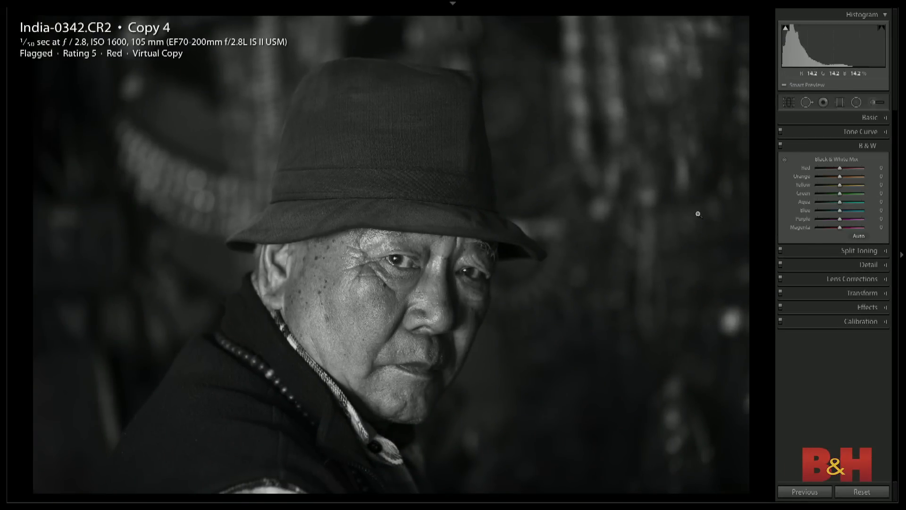
pyautogui.press('shift')
pyautogui.press('v')
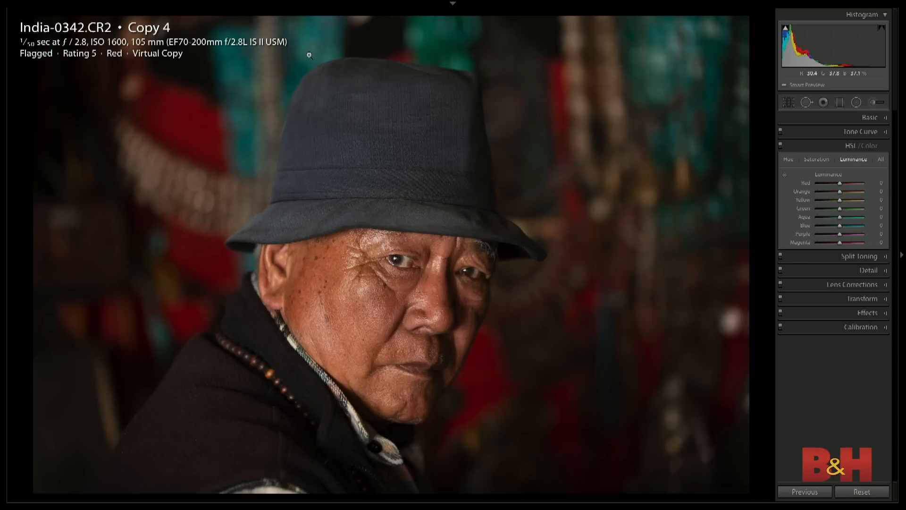
pyautogui.hotkey('ctrl', 'z')
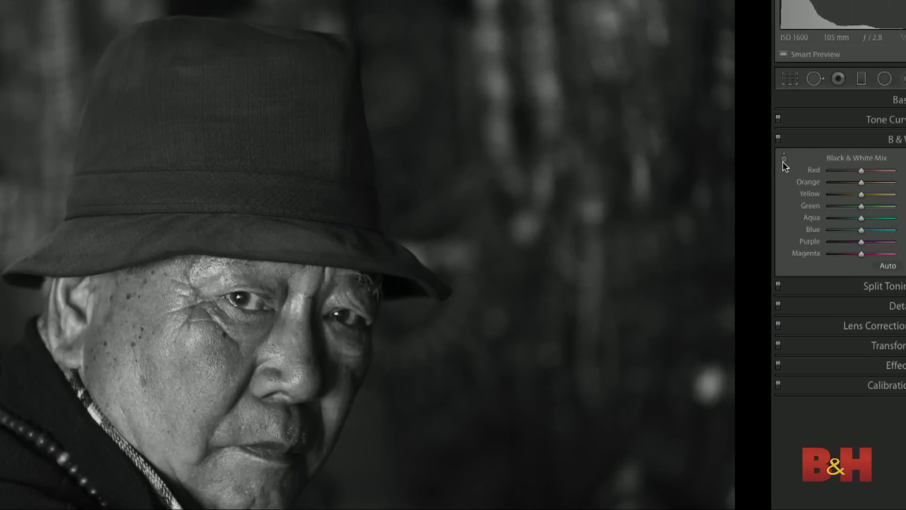
# - Fine-tune the Black & White Mix with targeted adjustments made directly on the background and the man's face
pyautogui.click(783, 160)
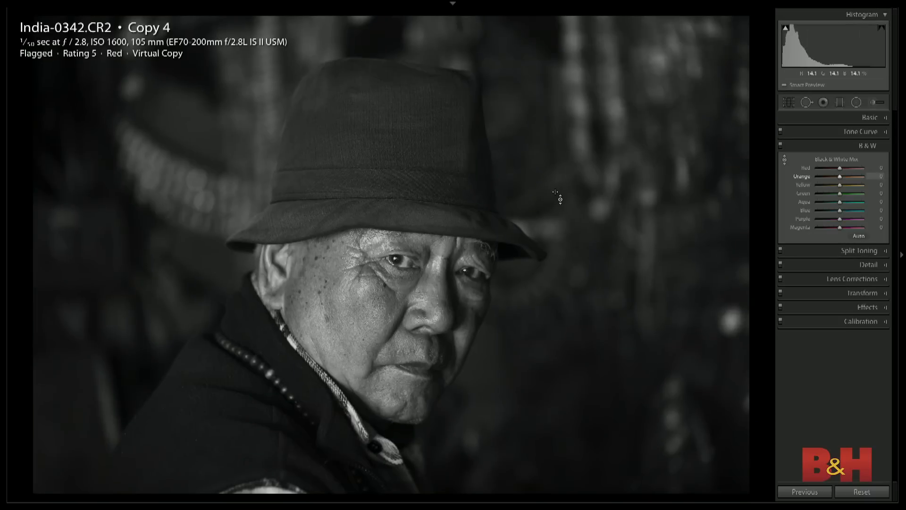
pyautogui.moveTo(533, 137)
pyautogui.mouseDown()
pyautogui.moveTo(533, 175)
pyautogui.moveTo(533, 124)
pyautogui.moveTo(533, 178)
pyautogui.moveTo(533, 136)
pyautogui.mouseUp()
pyautogui.moveTo(358, 285)
pyautogui.mouseDown()
pyautogui.moveTo(359, 314)
pyautogui.moveTo(358, 257)
pyautogui.moveTo(358, 282)
pyautogui.mouseUp()
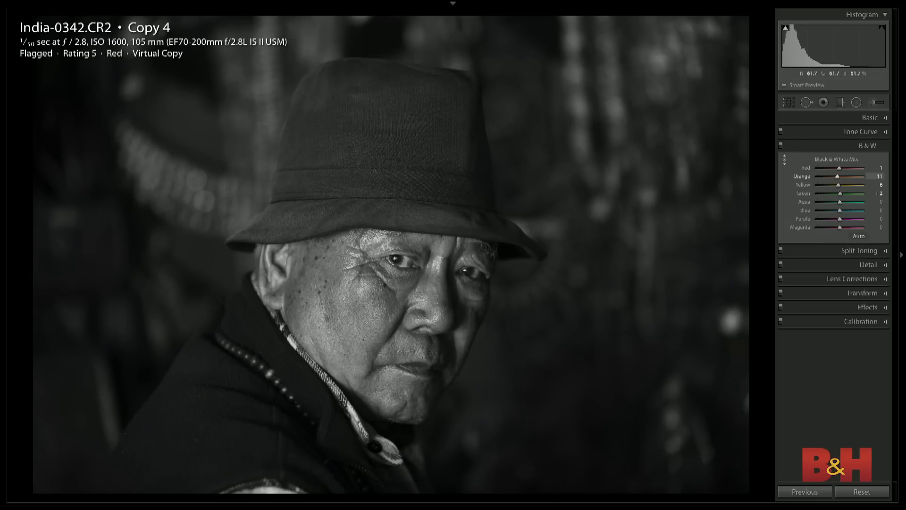
pyautogui.moveTo(358, 280)
pyautogui.mouseDown()
pyautogui.moveTo(358, 260)
pyautogui.moveTo(360, 295)
pyautogui.mouseUp()
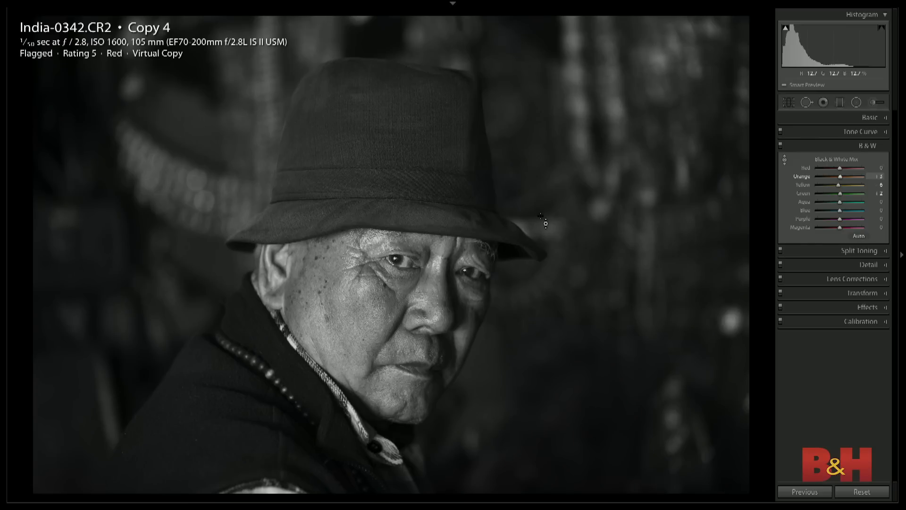
# - Return the portrait to colour and crop it tighter around the man's face, using the lights-out view to judge the framing
pyautogui.press('v')
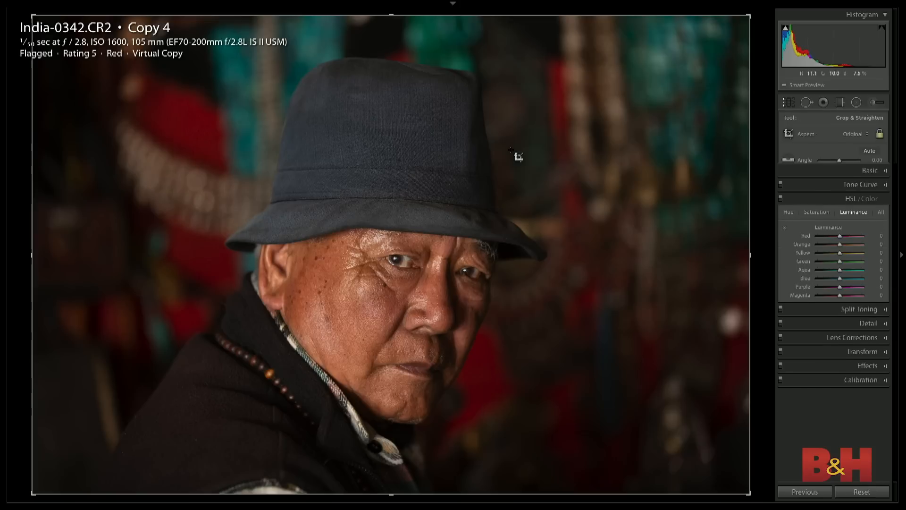
pyautogui.press('l')
pyautogui.press('l')
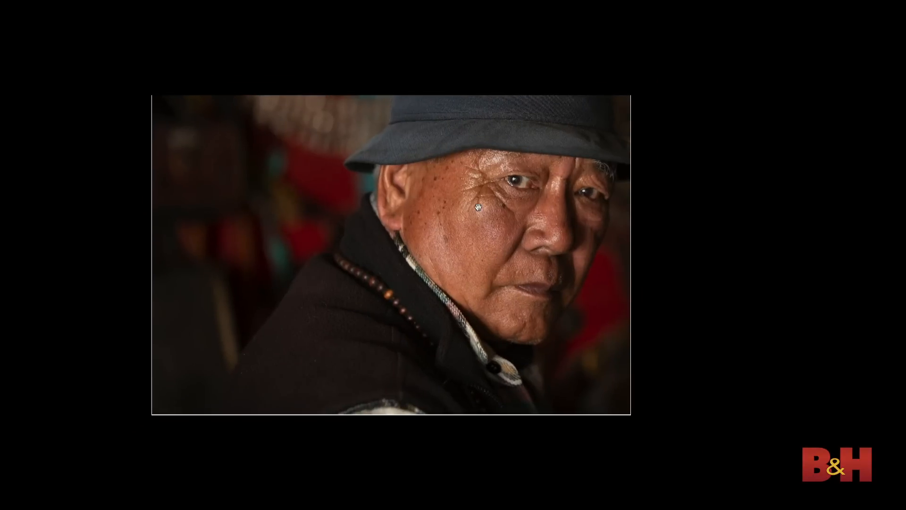
pyautogui.moveTo(478, 206); pyautogui.dragTo(320, 234)
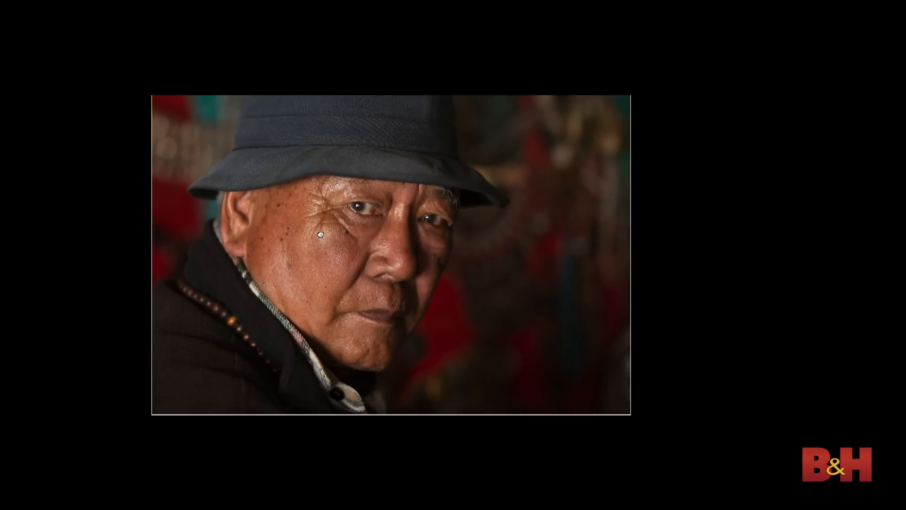
pyautogui.press('Return')
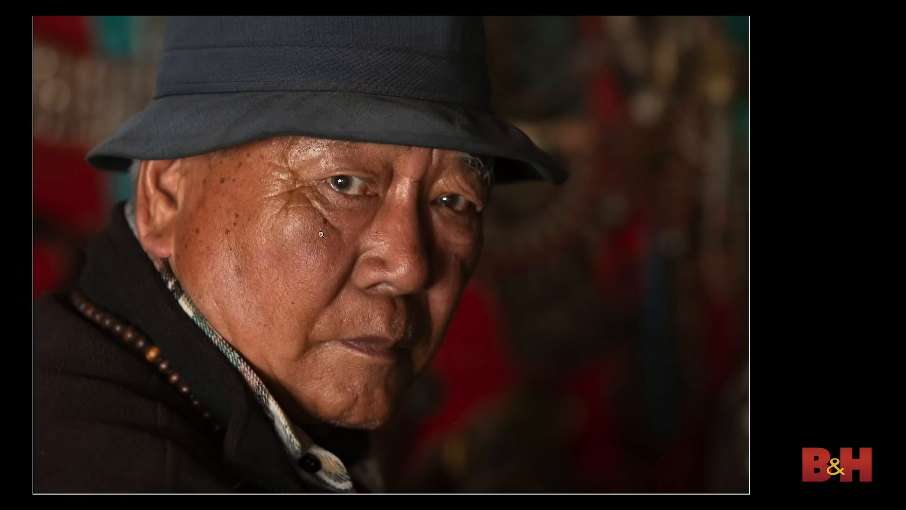
pyautogui.press('l')
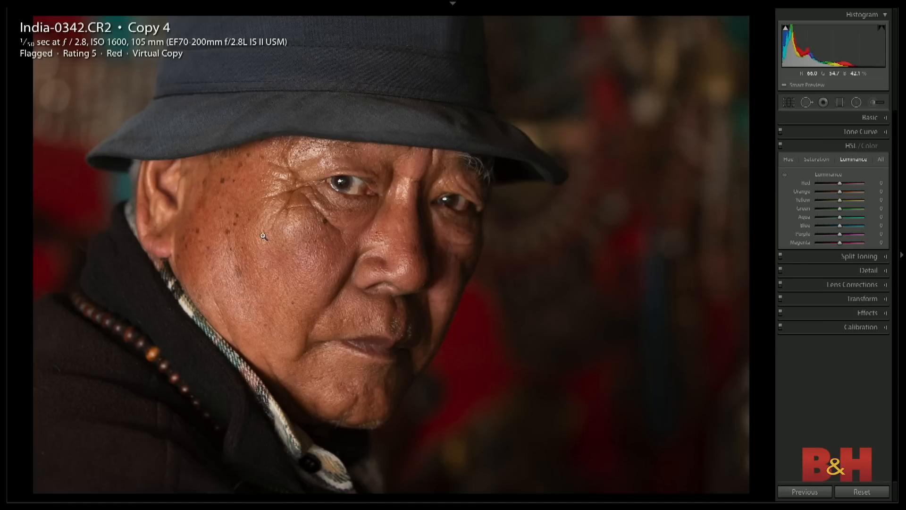
# - Reset the tighter crop and undo the reset, and try a slightly dark post-crop vignette before restoring its Amount to 0
pyautogui.hotkey('ctrl', 'shift', 'r')
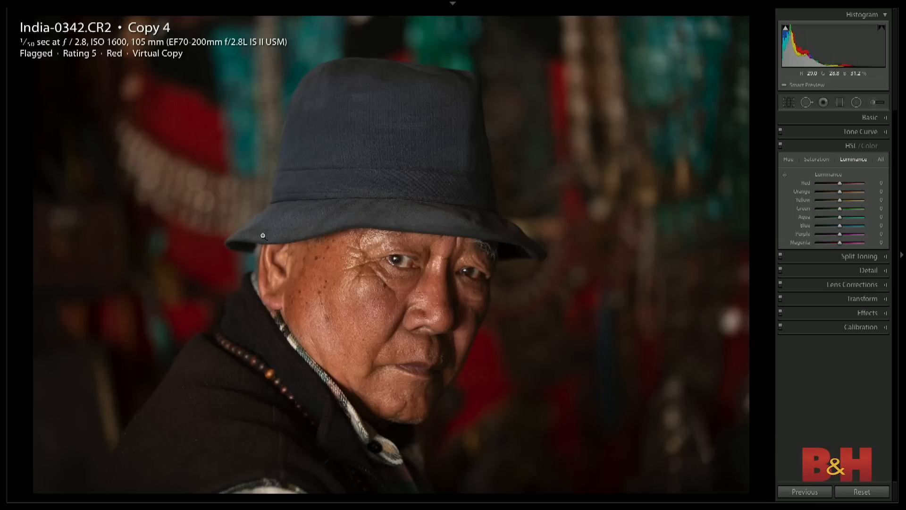
pyautogui.hotkey('ctrl', 'z')
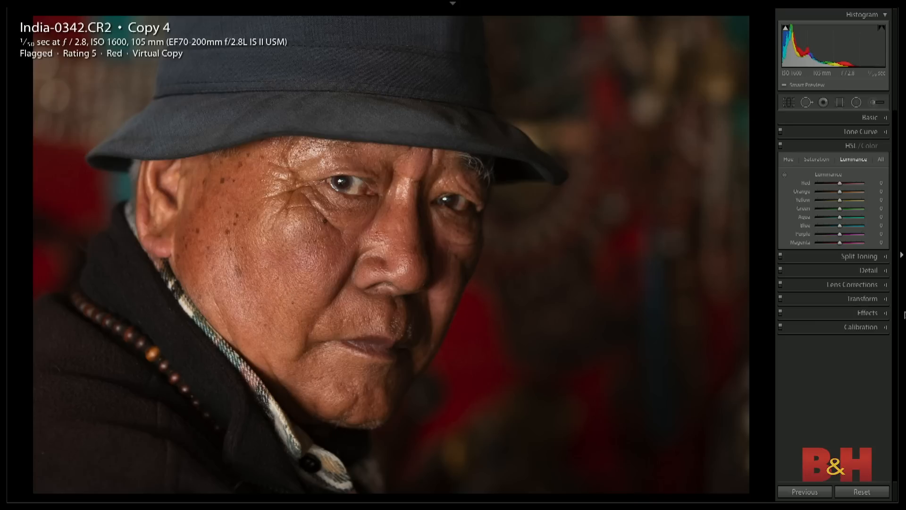
pyautogui.click(848, 312)
pyautogui.moveTo(837, 247); pyautogui.dragTo(831, 250)
pyautogui.doubleClick(831, 249)
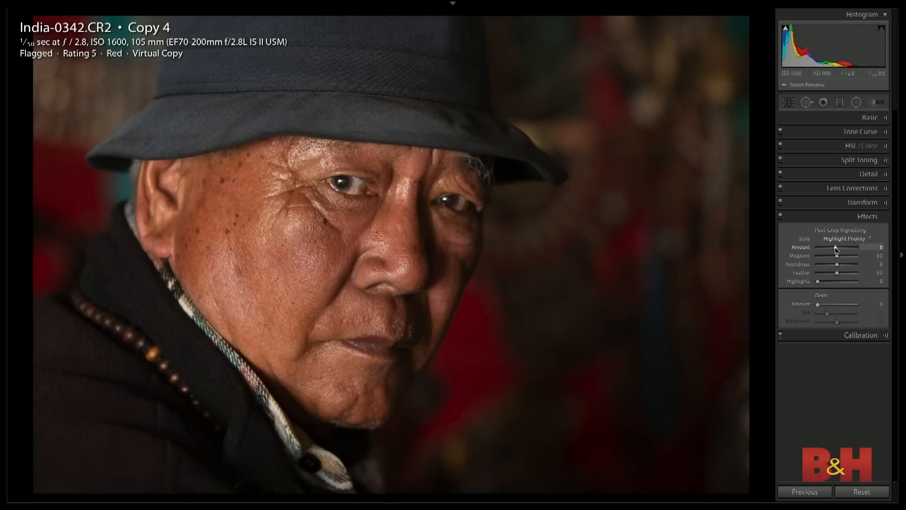
# - Draw a radial filter around the man's face affecting the area outside, zero its effects, and try an Exposure of about -1.06 before undoing it
pyautogui.click(856, 103)
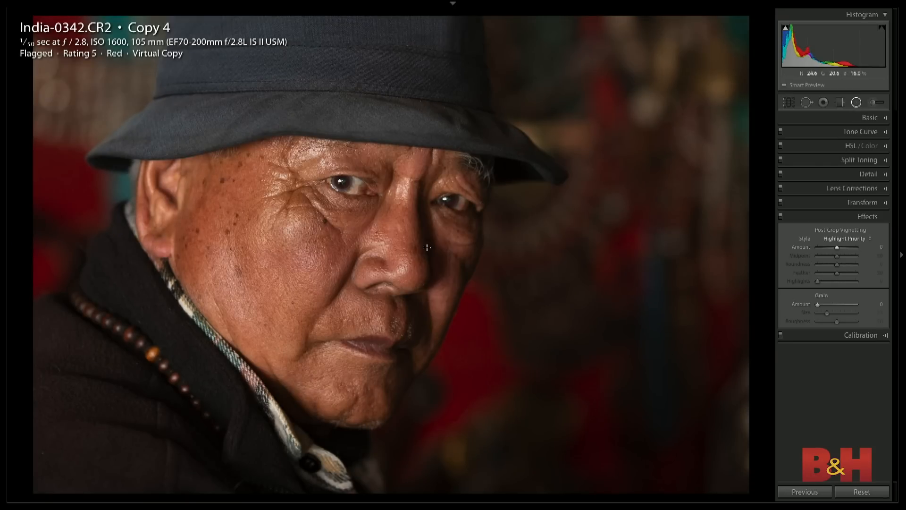
pyautogui.moveTo(345, 234); pyautogui.dragTo(546, 479)
pyautogui.click(809, 329)
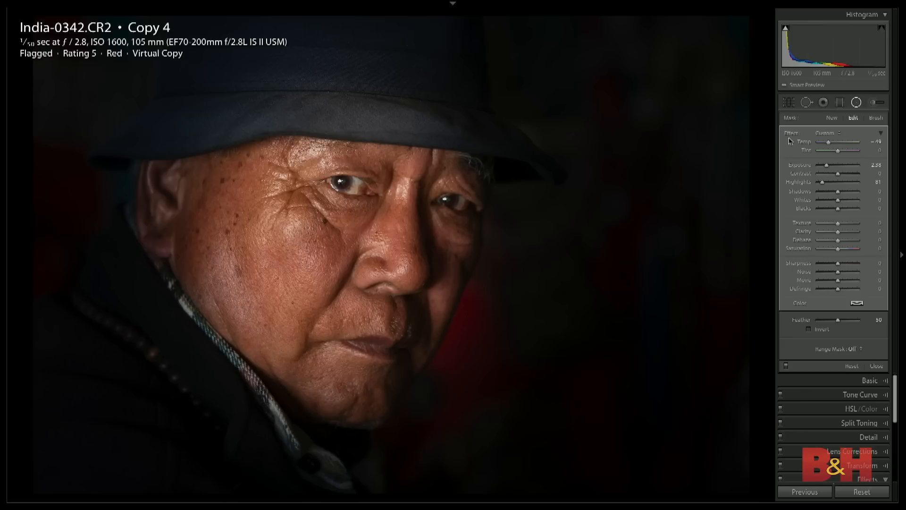
pyautogui.doubleClick(792, 133)
pyautogui.moveTo(838, 166); pyautogui.dragTo(833, 167)
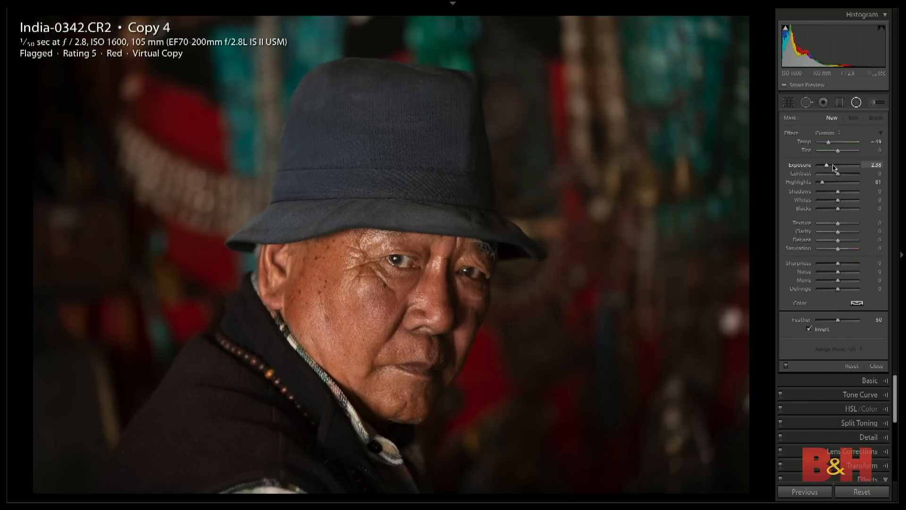
pyautogui.hotkey('ctrl', 'z')
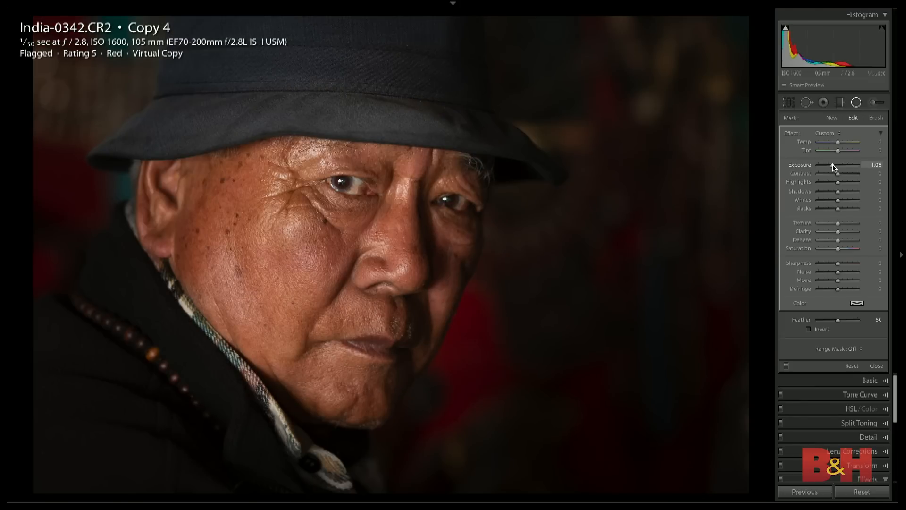
# - Return to the grid and open the sunset photo of the antelope for developing
pyautogui.press('g')
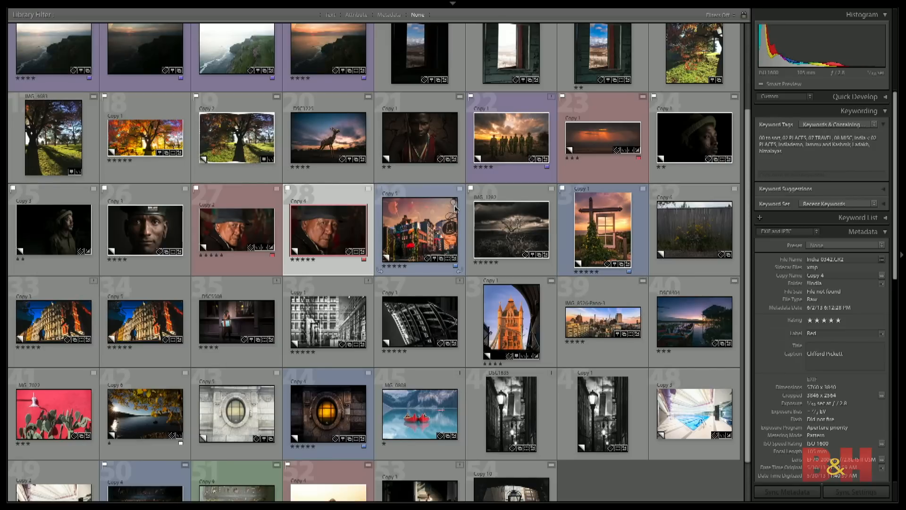
pyautogui.scroll(1, 455, 205)
pyautogui.press('j')
pyautogui.click(334, 255)
pyautogui.press('d')
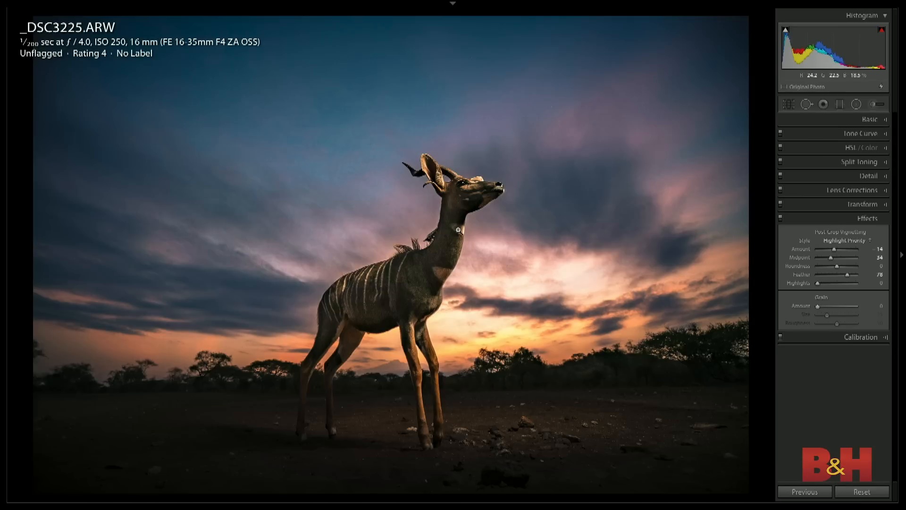
# - Create a virtual copy of the antelope photo and reset its settings, with the Basic adjustments shown
pyautogui.hotkey('ctrl', "'")
pyautogui.hotkey('ctrl', 'shift', 'r')
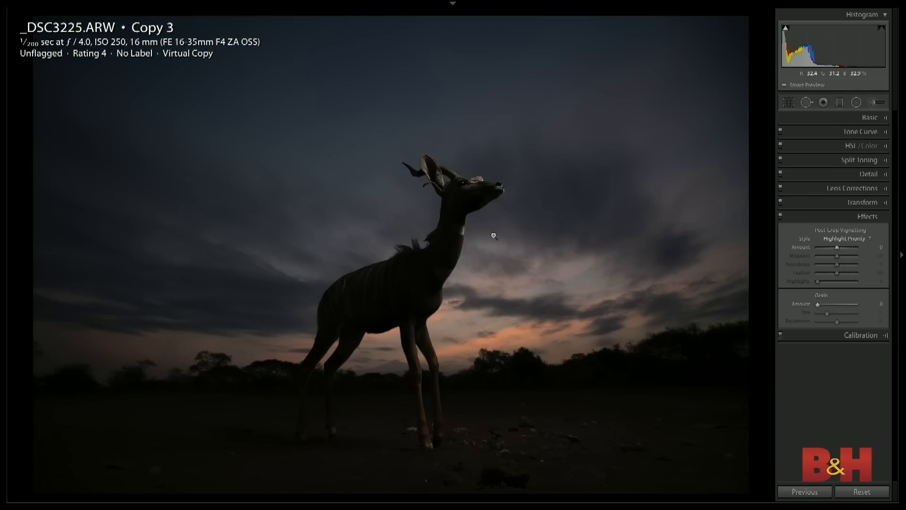
pyautogui.click(874, 119)
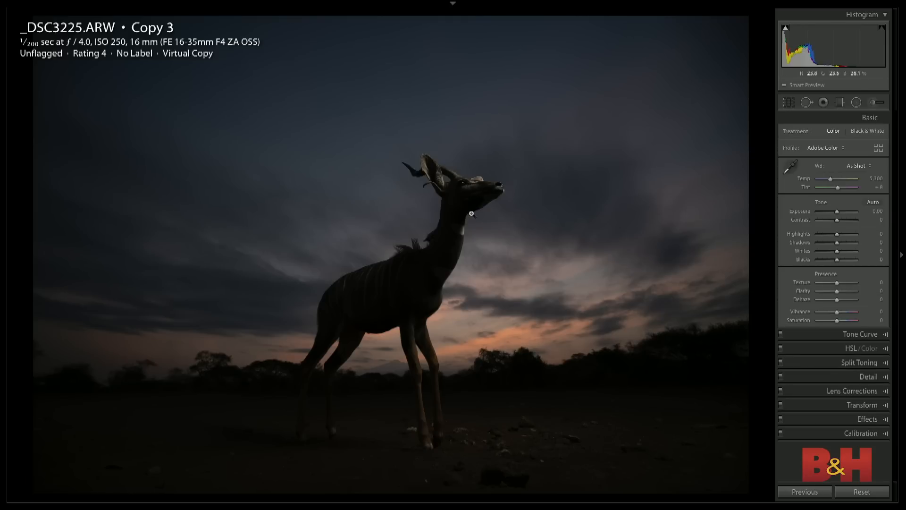
# - Try Highlights -32, Shadows +54 and darker and brighter exposures on the antelope copy, and reset all its settings
pyautogui.click(820, 235)
pyautogui.moveTo(819, 236); pyautogui.dragTo(848, 245)
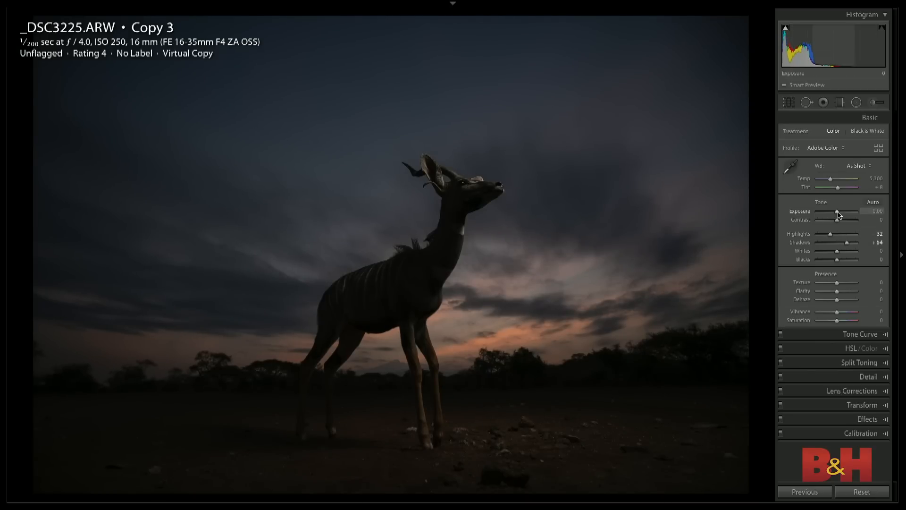
pyautogui.moveTo(838, 213); pyautogui.dragTo(836, 213)
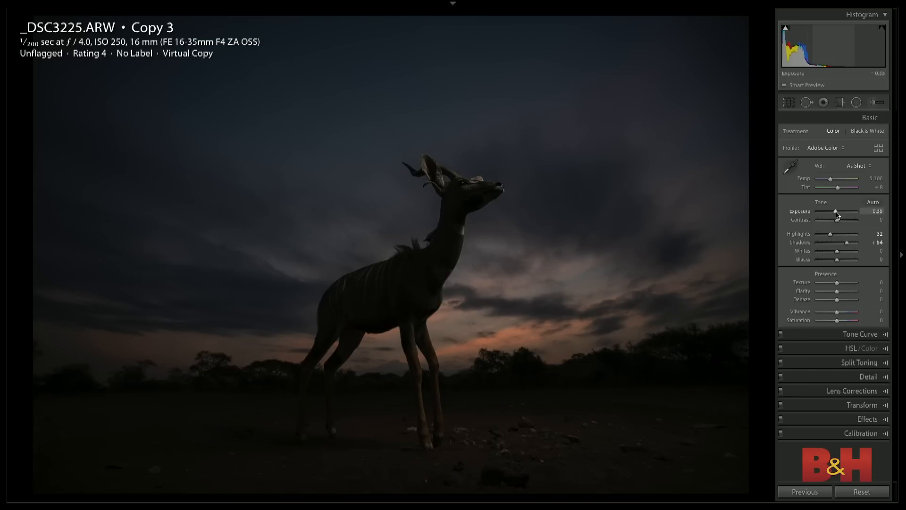
pyautogui.moveTo(836, 215); pyautogui.dragTo(842, 215)
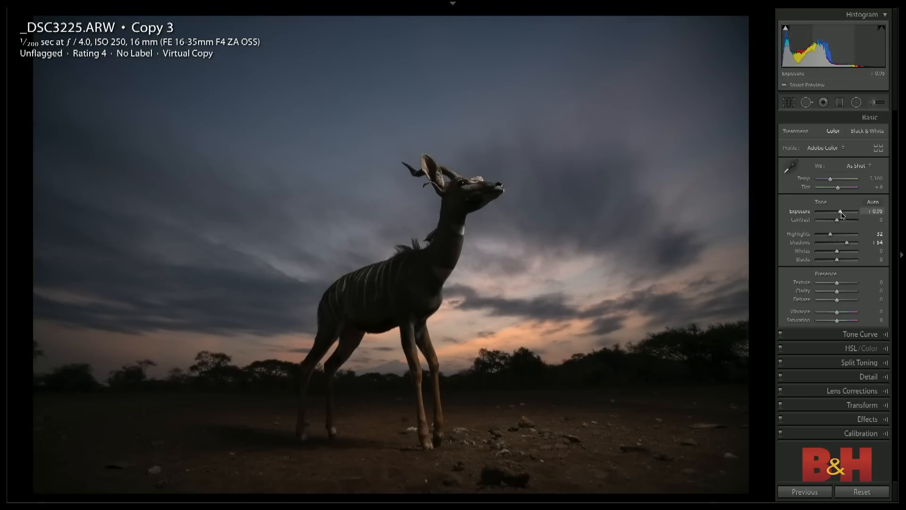
pyautogui.doubleClick(841, 215)
pyautogui.press('super+shift+r')
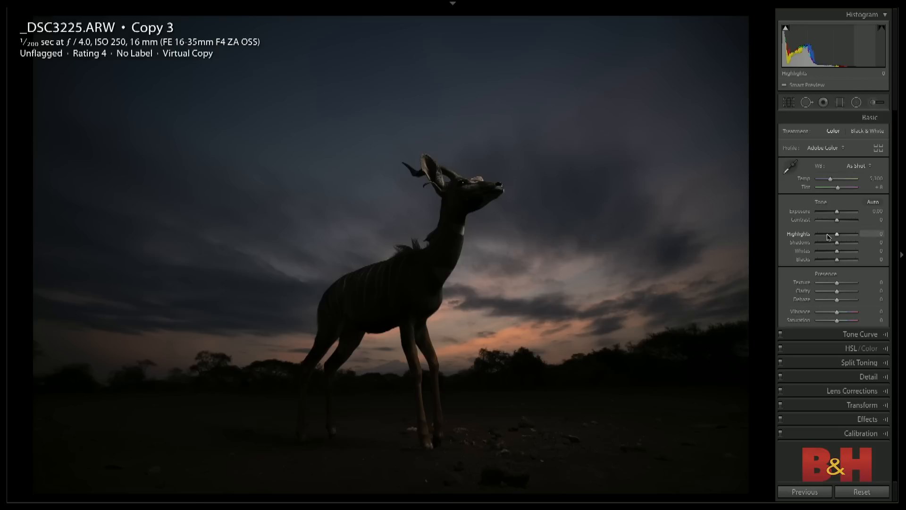
# - Set the antelope copy's Highlights to -62, Shadows to +45, Whites to +30 and Exposure to +2.30
pyautogui.moveTo(829, 237); pyautogui.dragTo(825, 236)
pyautogui.click(845, 242)
pyautogui.click(844, 251)
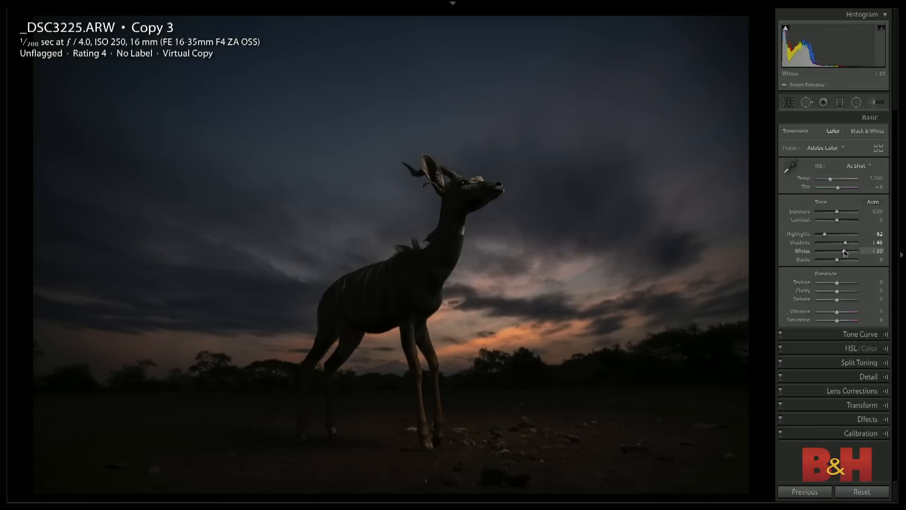
pyautogui.moveTo(844, 251); pyautogui.dragTo(843, 252)
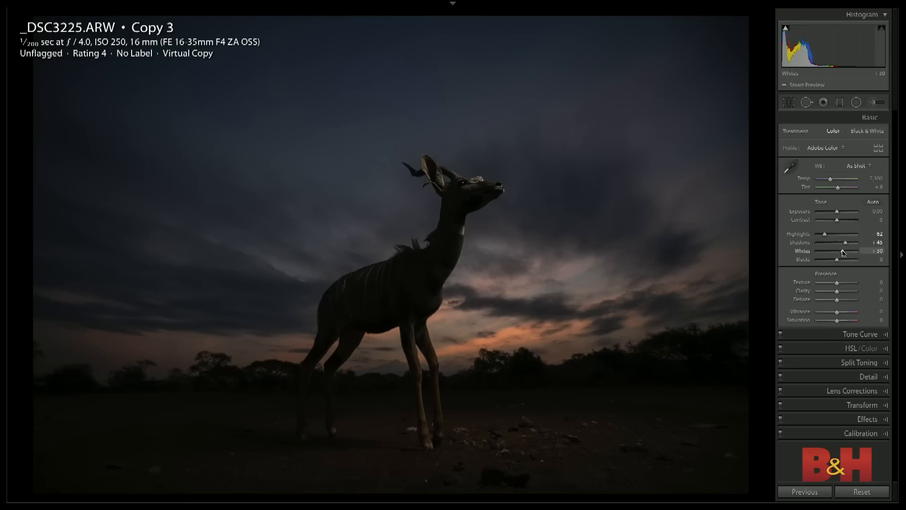
pyautogui.click(844, 211)
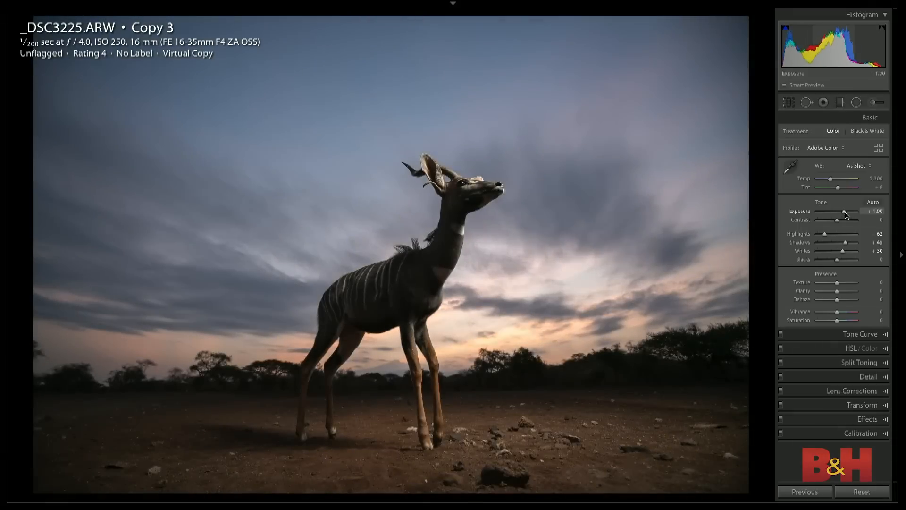
pyautogui.moveTo(845, 215); pyautogui.dragTo(845, 215)
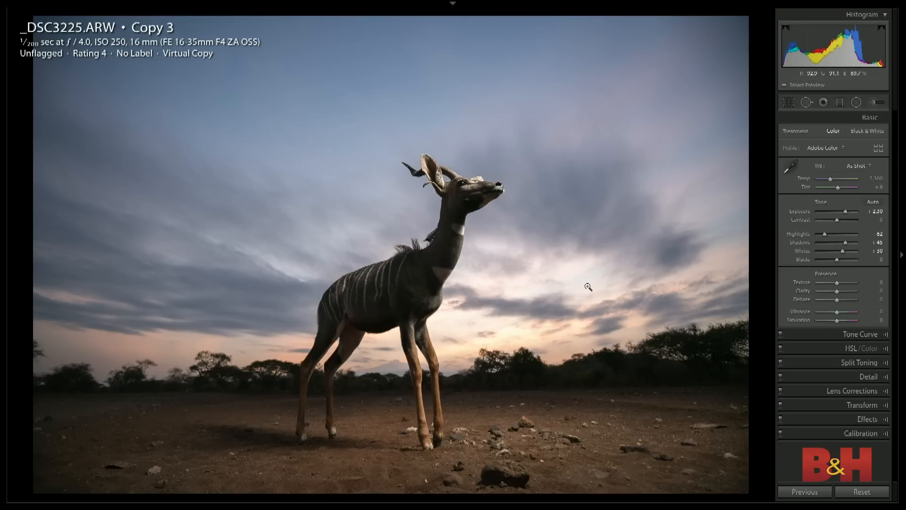
# - Draw a large oval radial filter centred on the antelope's body, and make it affect the area outside the oval
pyautogui.click(856, 102)
pyautogui.moveTo(381, 309); pyautogui.dragTo(542, 501)
pyautogui.moveTo(380, 307); pyautogui.dragTo(388, 308)
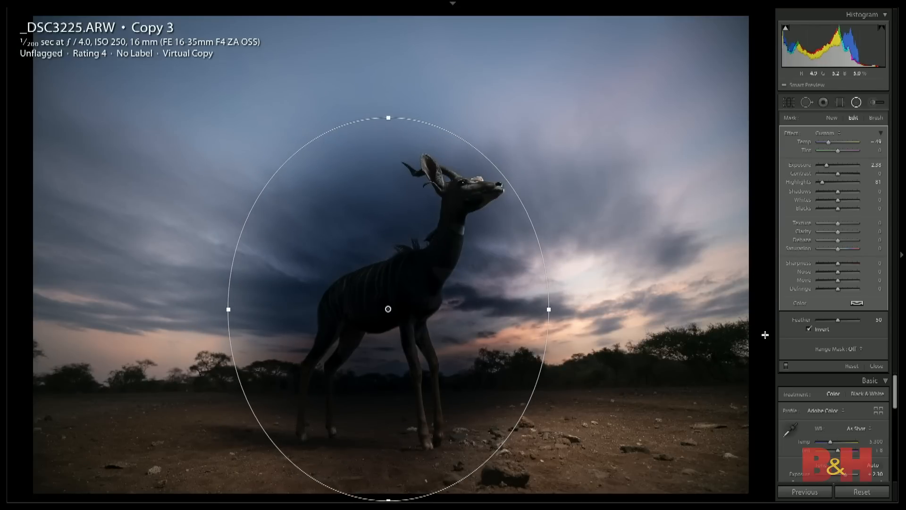
pyautogui.click(809, 328)
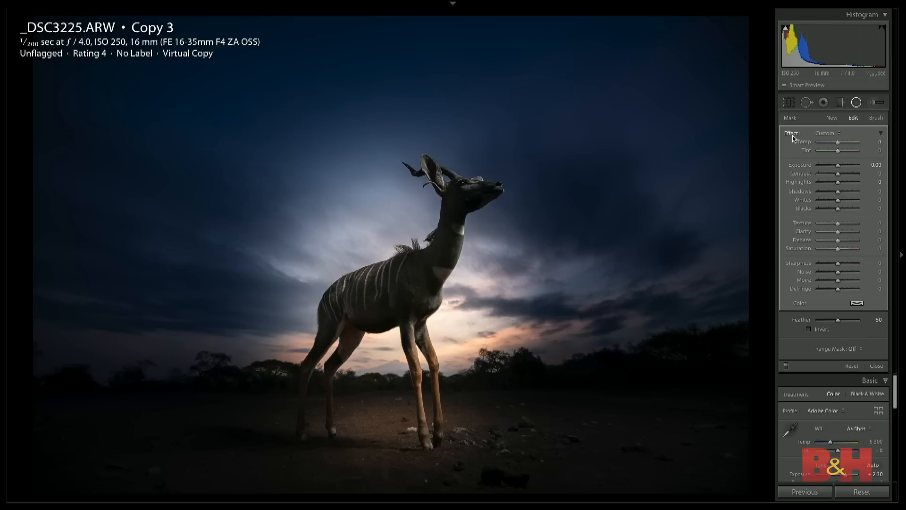
# - Zero the radial filter's effects, set its Exposure to -0.64, and check the affected area with the mask overlay
pyautogui.doubleClick(793, 136)
pyautogui.moveTo(838, 165); pyautogui.dragTo(836, 167)
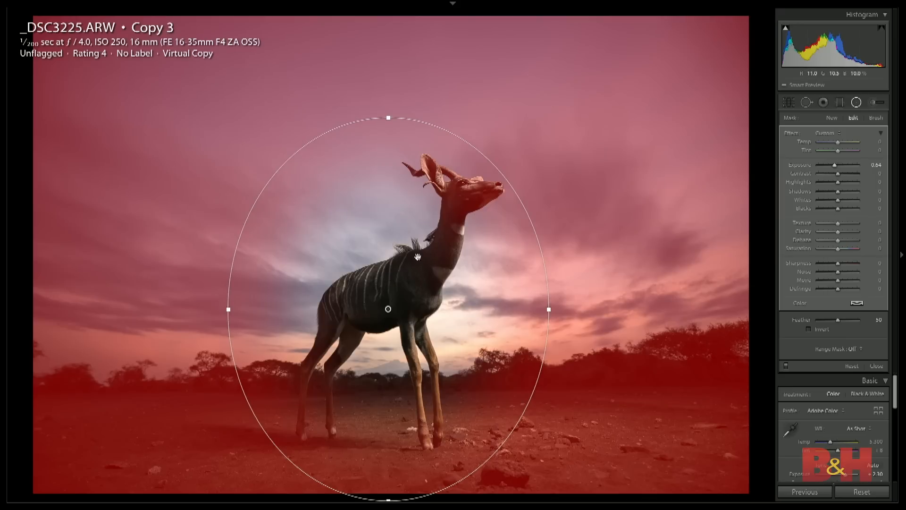
pyautogui.press('o')
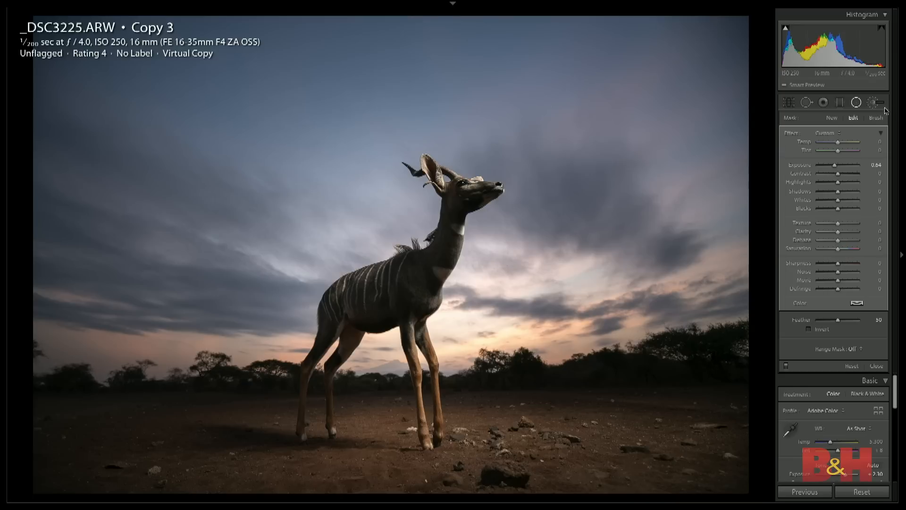
# - Brush extra mask onto the sky behind the antelope's back with Feather 81 and Auto Mask, and switch the mask overlay colour to green
pyautogui.click(876, 118)
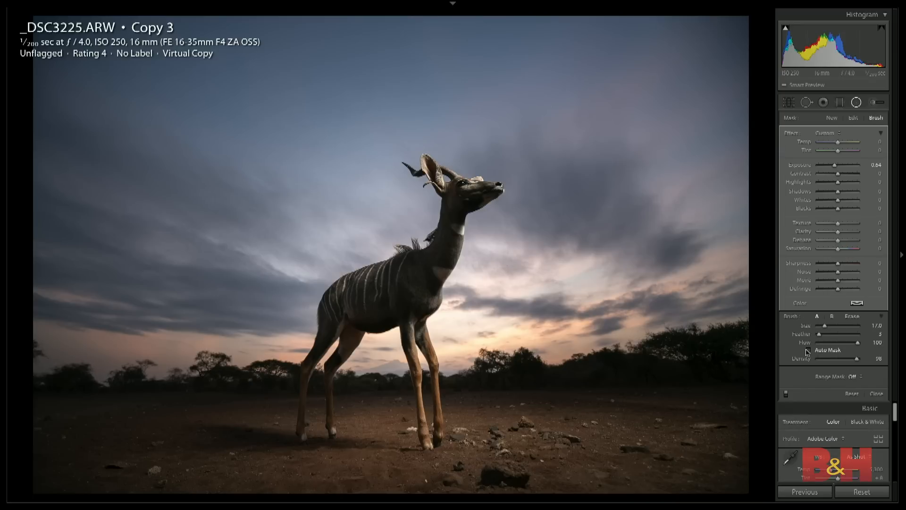
pyautogui.click(849, 334)
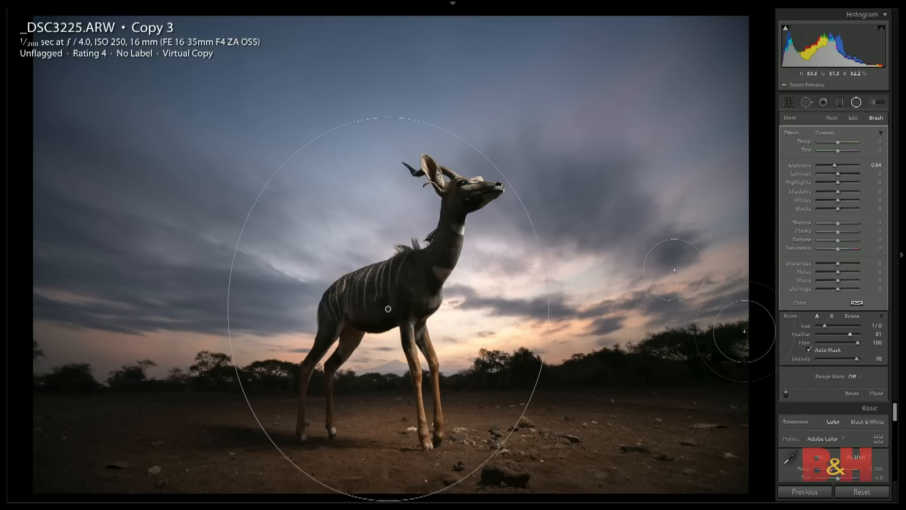
pyautogui.press('o')
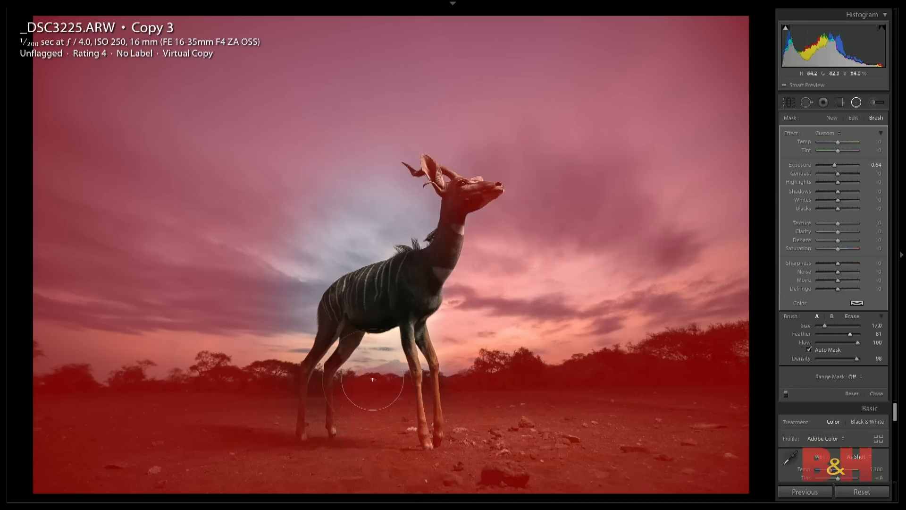
pyautogui.moveTo(280, 326)
pyautogui.mouseDown()
pyautogui.moveTo(295, 239)
pyautogui.moveTo(373, 186)
pyautogui.mouseUp()
pyautogui.moveTo(388, 145)
pyautogui.mouseDown()
pyautogui.moveTo(393, 191)
pyautogui.moveTo(409, 201)
pyautogui.moveTo(308, 255)
pyautogui.mouseUp()
pyautogui.moveTo(293, 294); pyautogui.dragTo(284, 330)
pyautogui.hotkey('shift', 'o')
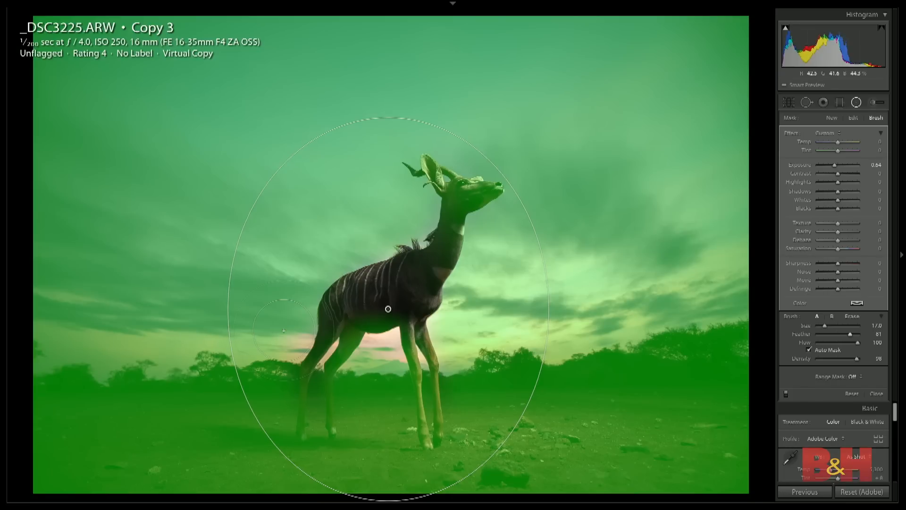
# - Erase the radial filter's mask along the antelope's hind leg with a size 11 eraser brush, and turn on Auto Mask for the eraser
pyautogui.press('alt')
pyautogui.press('alt')
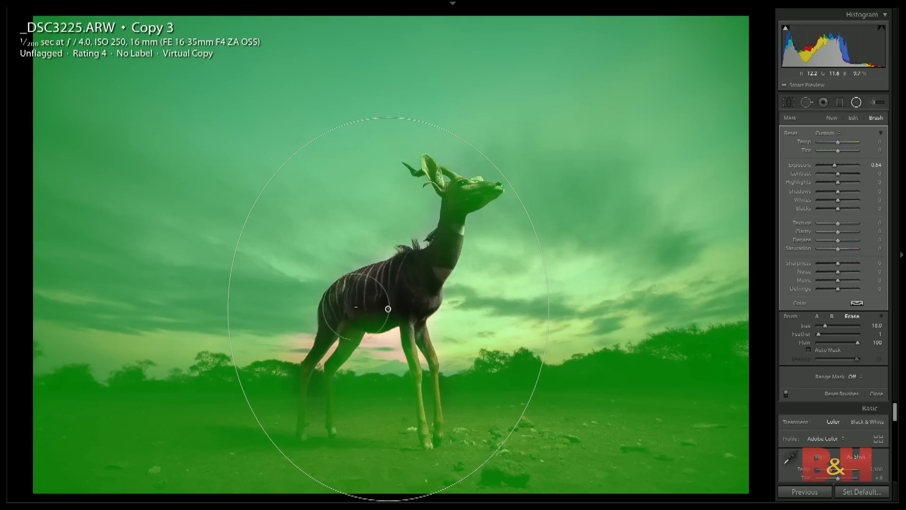
pyautogui.scroll(-5, 343, 342)
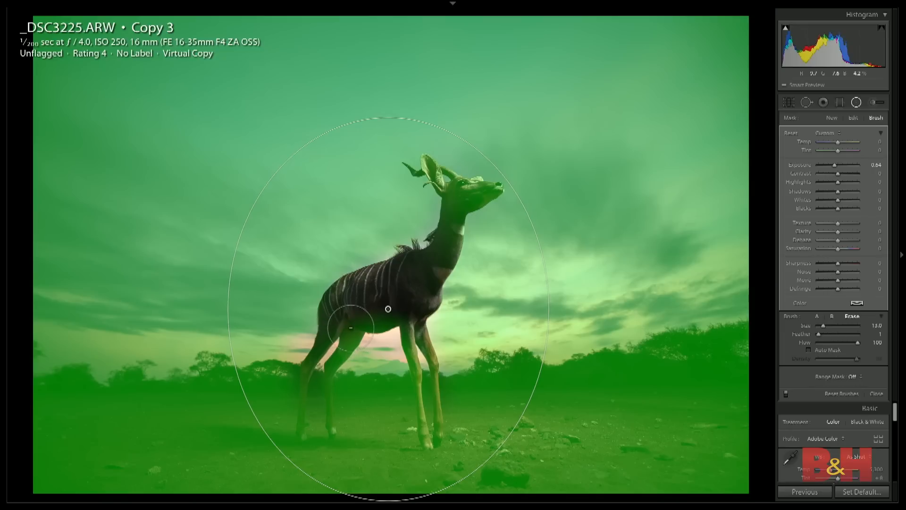
pyautogui.moveTo(351, 327); pyautogui.dragTo(330, 364)
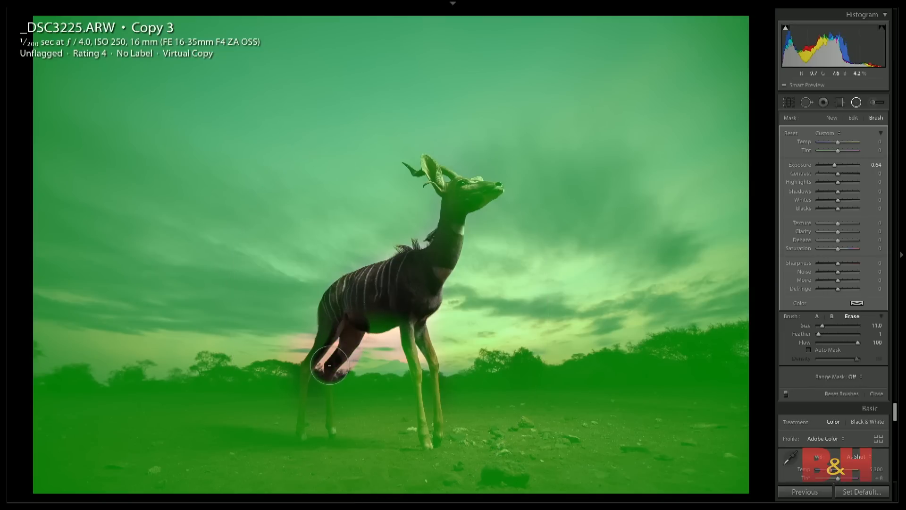
pyautogui.click(808, 350)
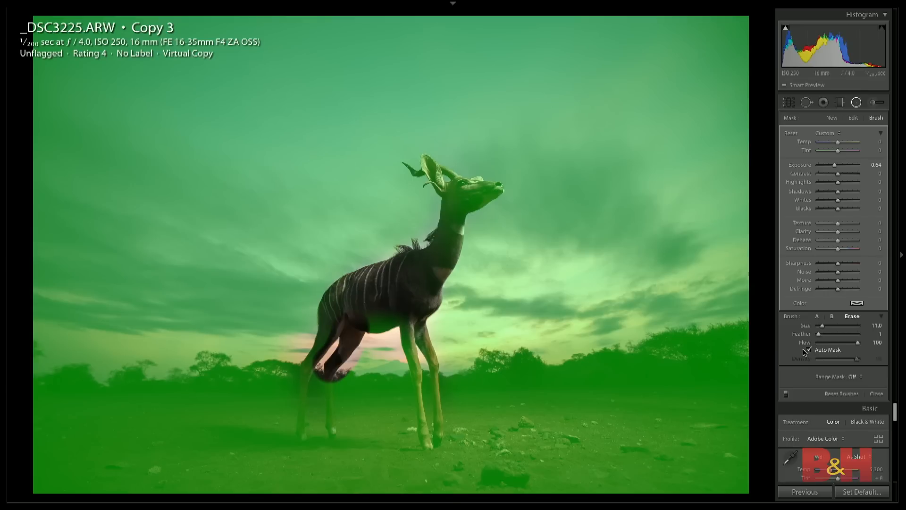
# - Refine the mask around the hind legs with Auto Mask, using a smaller brush for the lower rear leg
pyautogui.moveTo(335, 320)
pyautogui.mouseDown()
pyautogui.moveTo(312, 385)
pyautogui.moveTo(313, 440)
pyautogui.moveTo(334, 349)
pyautogui.mouseUp()
pyautogui.moveTo(362, 402)
pyautogui.mouseDown()
pyautogui.moveTo(376, 369)
pyautogui.moveTo(372, 400)
pyautogui.mouseUp()
pyautogui.press('[')
pyautogui.press('[')
pyautogui.press('[')
pyautogui.press('[')
pyautogui.press('[')
pyautogui.press('[')
pyautogui.press('[')
pyautogui.moveTo(309, 399); pyautogui.dragTo(315, 435)
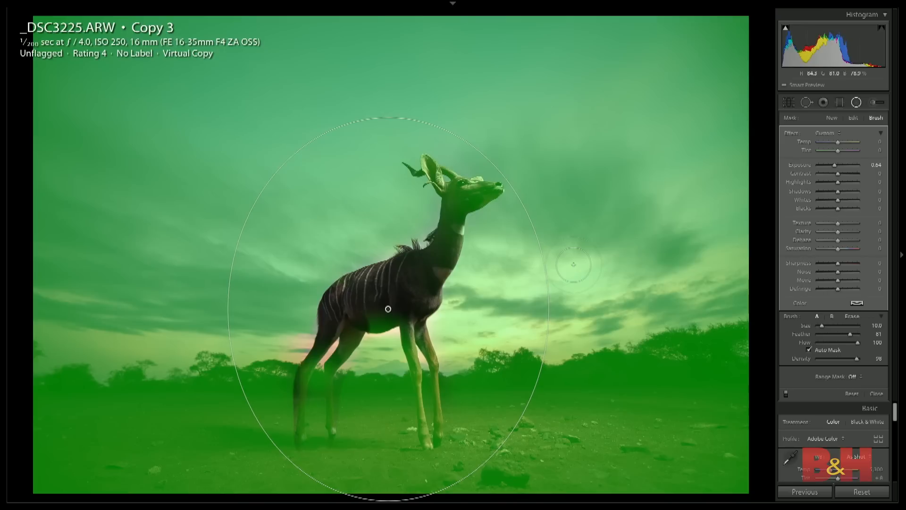
# - Erase the mask from the antelope's head, paint it back into the sky around the head and neck, and hide the overlay
pyautogui.moveTo(465, 200)
pyautogui.mouseDown()
pyautogui.moveTo(448, 240)
pyautogui.moveTo(452, 201)
pyautogui.moveTo(479, 196)
pyautogui.moveTo(440, 193)
pyautogui.moveTo(427, 167)
pyautogui.mouseUp()
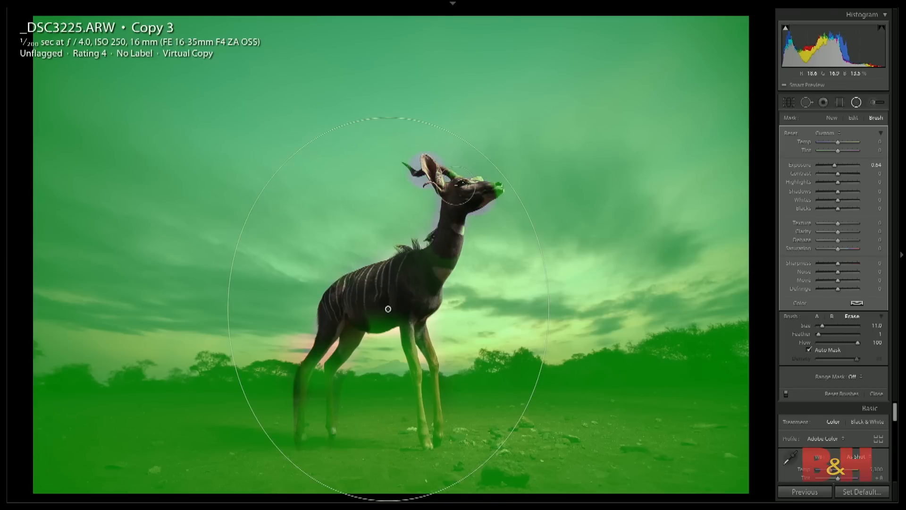
pyautogui.press('h')
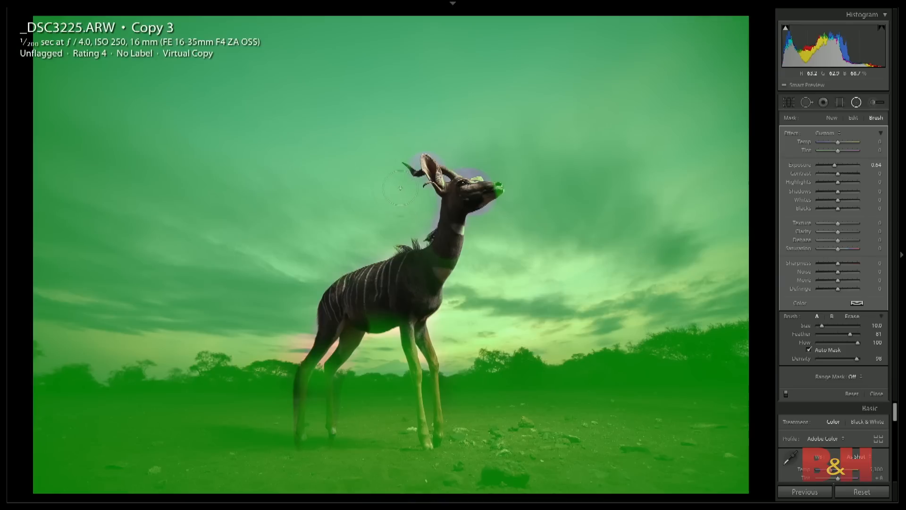
pyautogui.press('h')
pyautogui.moveTo(498, 228); pyautogui.dragTo(484, 230)
pyautogui.moveTo(422, 208); pyautogui.dragTo(417, 224)
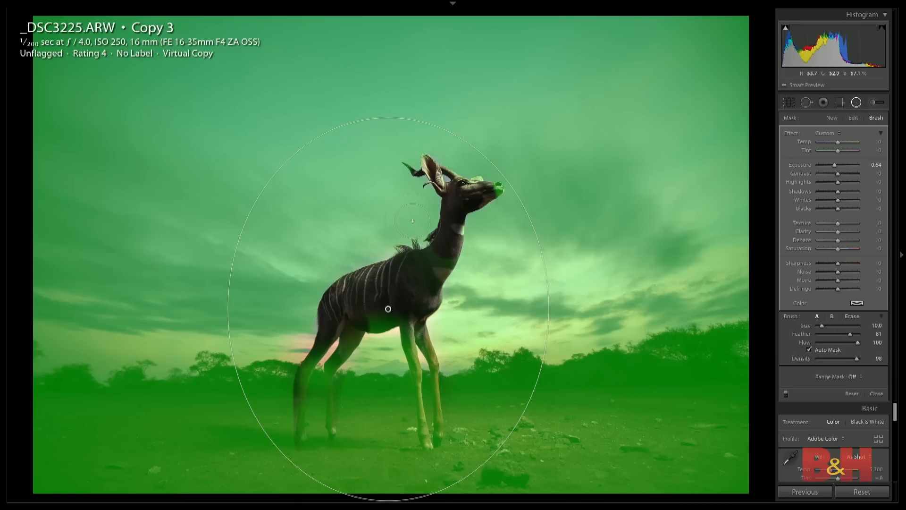
pyautogui.press('o')
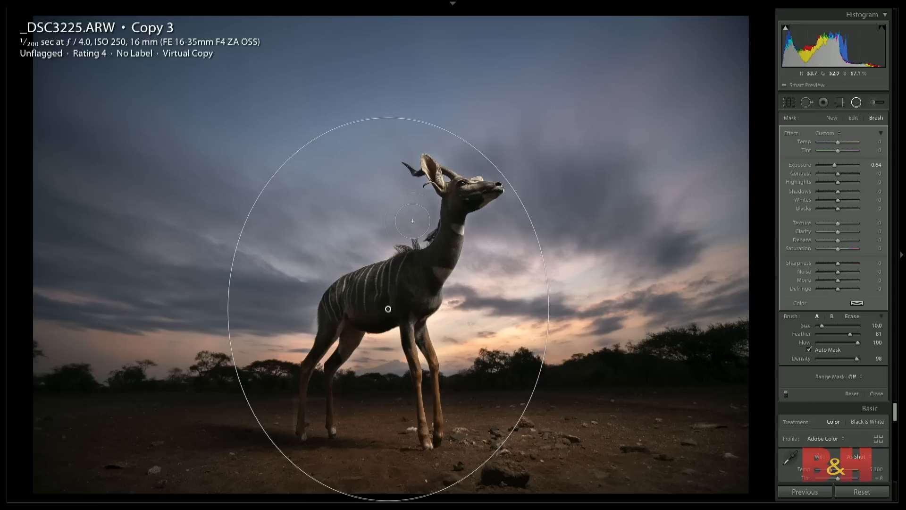
# - Set the photo's overall Exposure to +2.90 and the radial filter's Exposure to -1.71
pyautogui.doubleClick(835, 166)
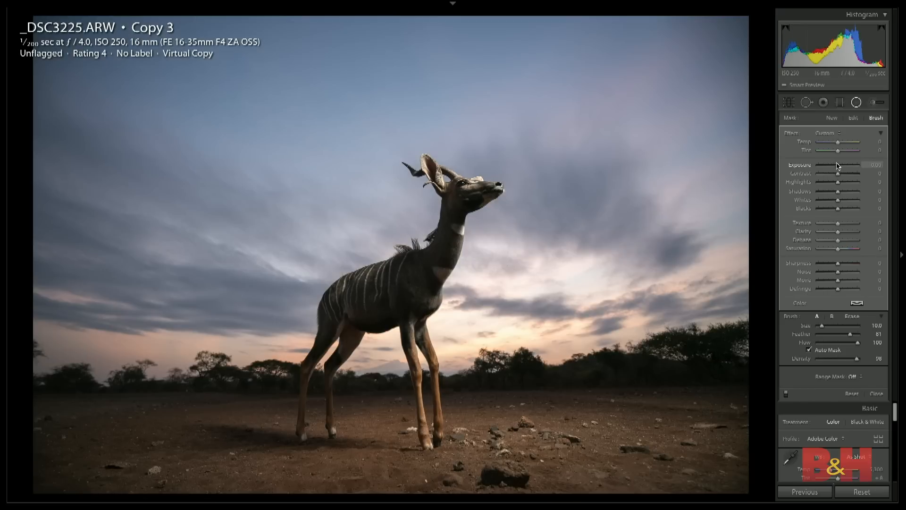
pyautogui.moveTo(838, 167); pyautogui.dragTo(835, 168)
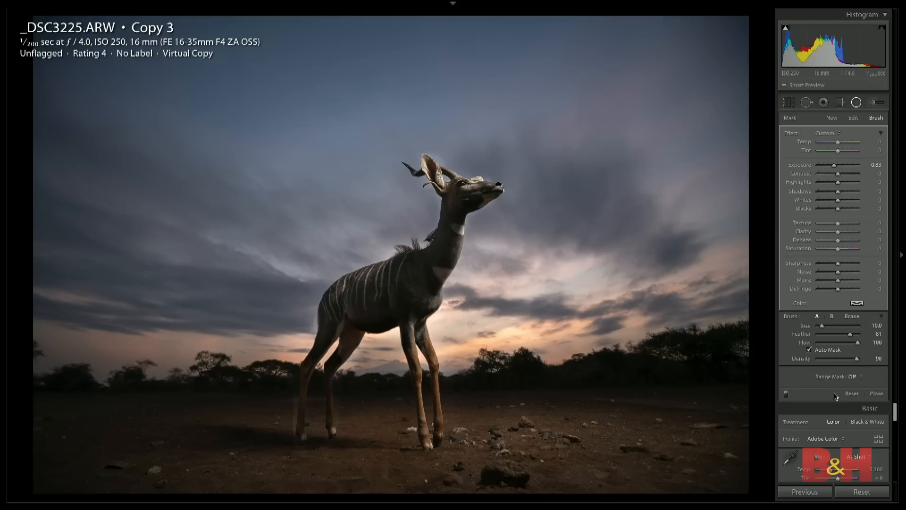
pyautogui.scroll(-3, 857, 441)
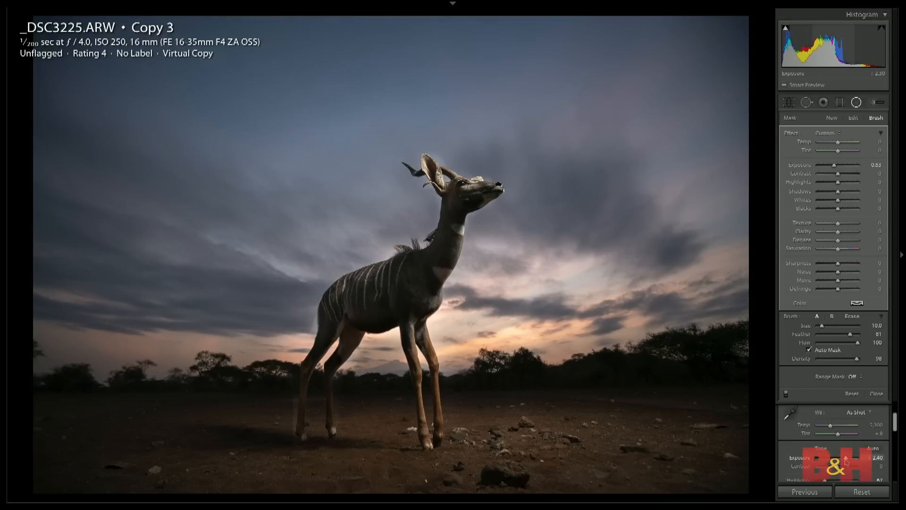
pyautogui.moveTo(846, 461); pyautogui.dragTo(848, 461)
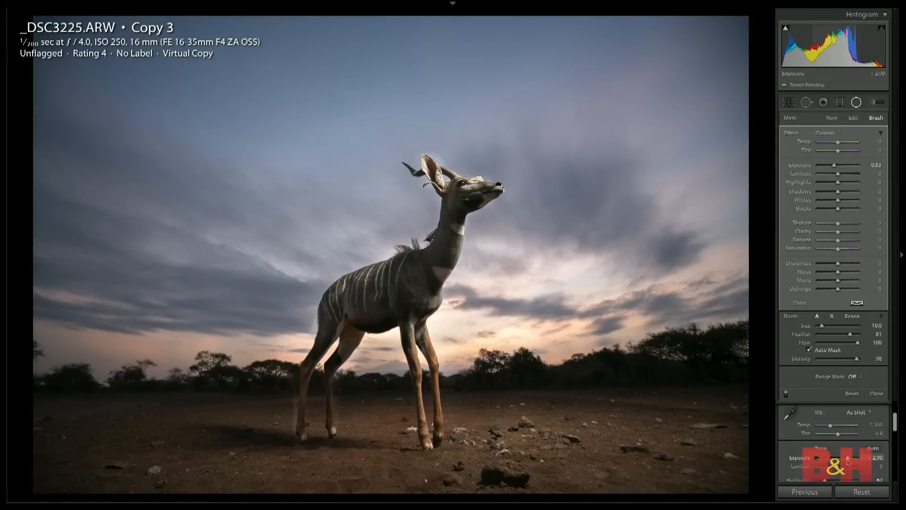
pyautogui.moveTo(835, 167); pyautogui.dragTo(831, 167)
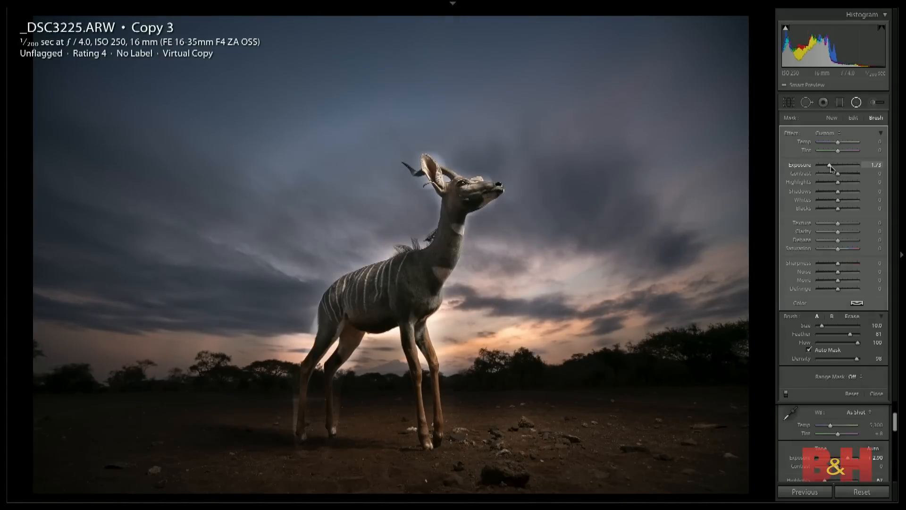
pyautogui.moveTo(832, 169); pyautogui.dragTo(831, 169)
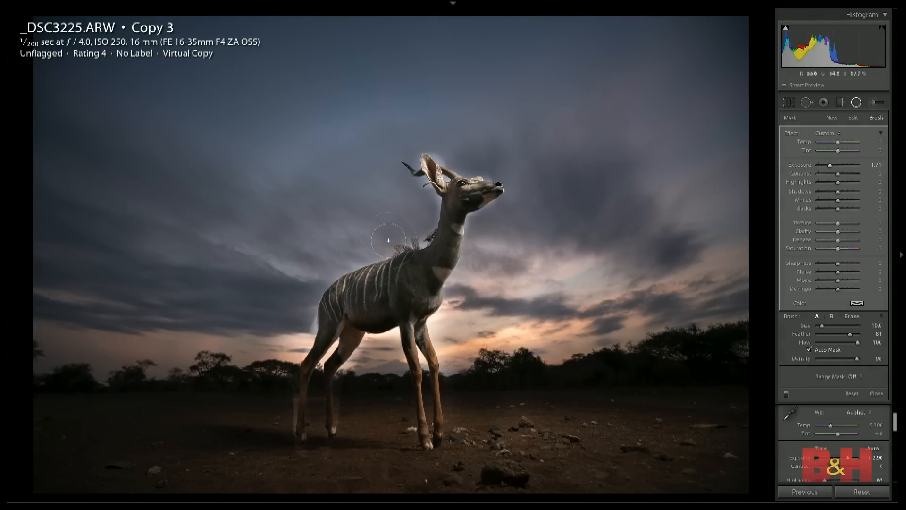
# - Paint the darkening mask into the bright halo along the antelope's back, head, chest, belly and hind legs
pyautogui.moveTo(341, 257)
pyautogui.mouseDown()
pyautogui.moveTo(358, 248)
pyautogui.moveTo(331, 262)
pyautogui.moveTo(306, 324)
pyautogui.moveTo(313, 281)
pyautogui.moveTo(422, 218)
pyautogui.moveTo(422, 226)
pyautogui.moveTo(403, 138)
pyautogui.moveTo(425, 135)
pyautogui.moveTo(448, 157)
pyautogui.moveTo(508, 171)
pyautogui.moveTo(484, 160)
pyautogui.mouseUp()
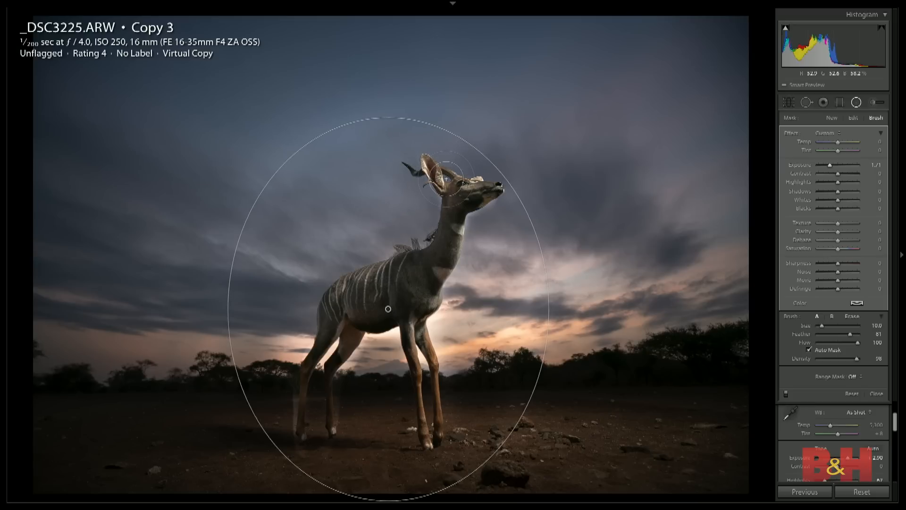
pyautogui.moveTo(486, 217)
pyautogui.mouseDown()
pyautogui.moveTo(458, 238)
pyautogui.moveTo(454, 341)
pyautogui.moveTo(442, 347)
pyautogui.moveTo(458, 376)
pyautogui.moveTo(415, 368)
pyautogui.mouseUp()
pyautogui.moveTo(352, 364); pyautogui.dragTo(390, 333)
pyautogui.moveTo(307, 333)
pyautogui.mouseDown()
pyautogui.moveTo(274, 366)
pyautogui.moveTo(301, 305)
pyautogui.mouseUp()
pyautogui.moveTo(330, 348); pyautogui.dragTo(321, 369)
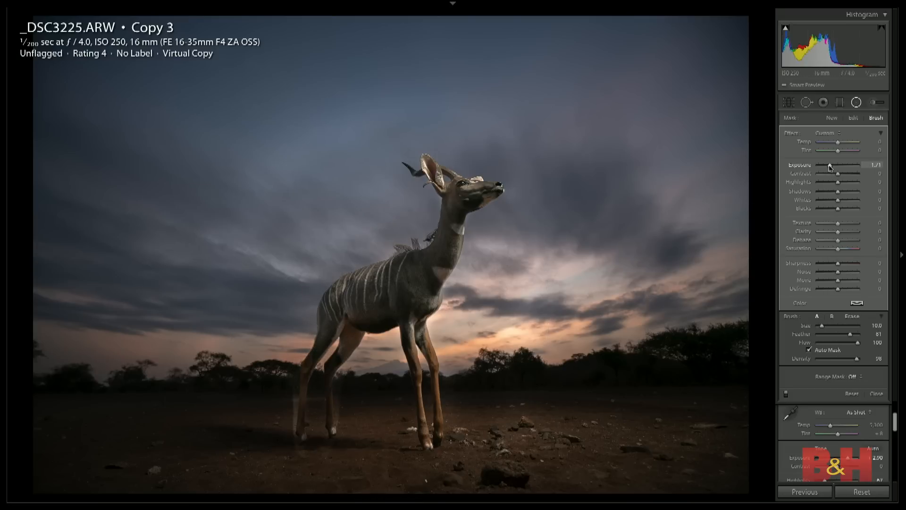
# - Set the radial filter's Exposure to -1.15, Temp to 11 and Dehaze to 29
pyautogui.moveTo(830, 166); pyautogui.dragTo(832, 167)
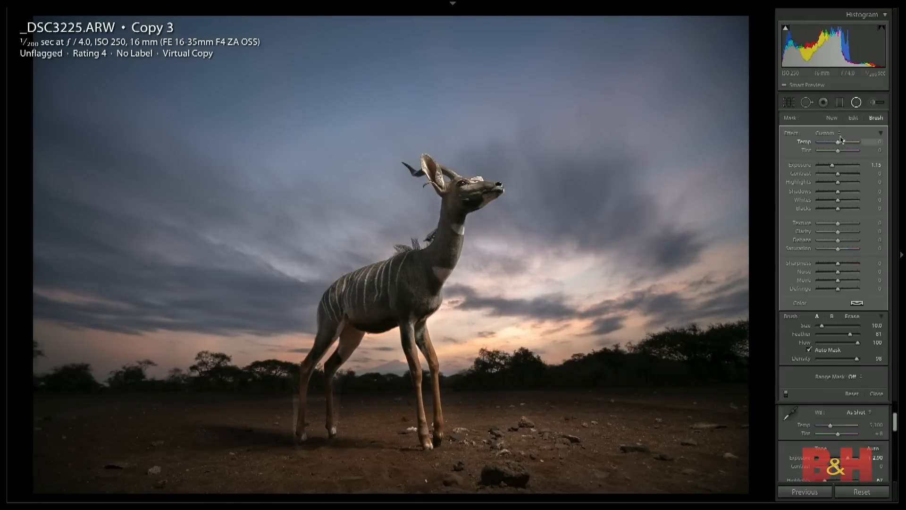
pyautogui.moveTo(840, 144); pyautogui.dragTo(841, 144)
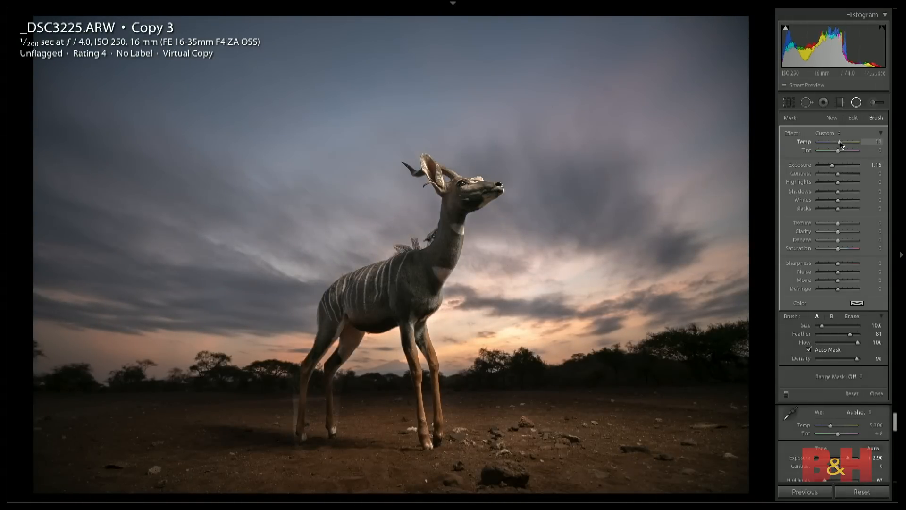
pyautogui.moveTo(838, 240); pyautogui.dragTo(843, 241)
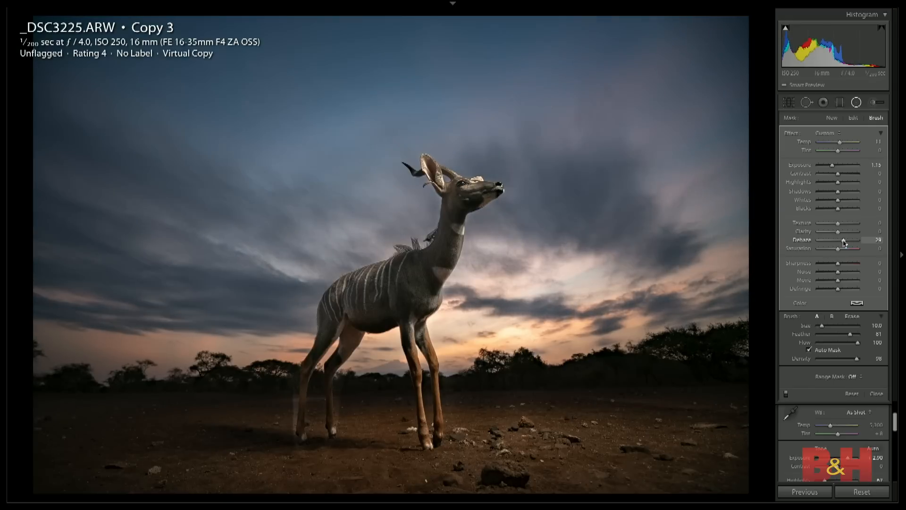
# - Close the radial filter and set the photo's overall Dehaze to +23
pyautogui.moveTo(895, 427); pyautogui.dragTo(889, 446)
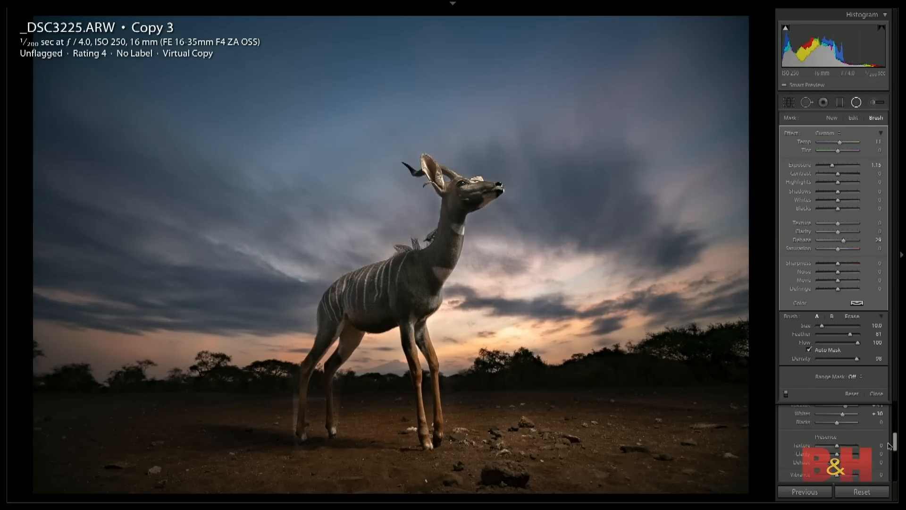
pyautogui.click(875, 394)
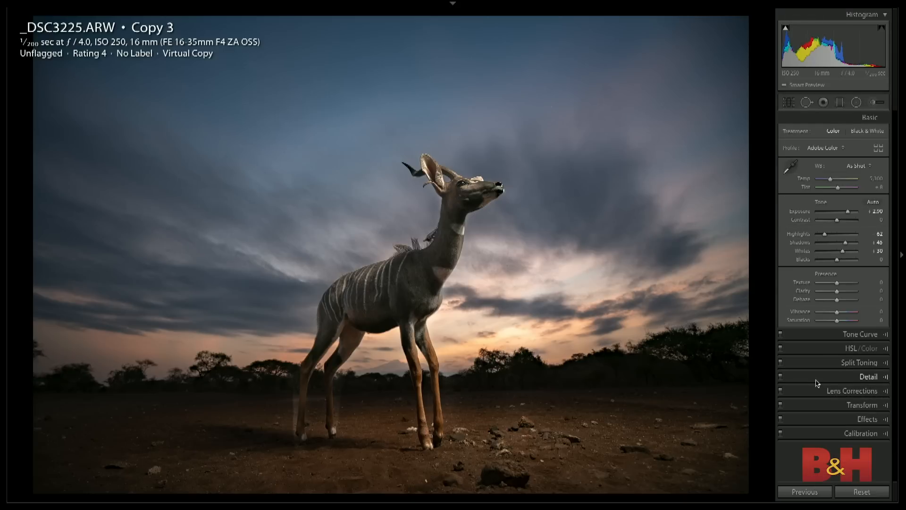
pyautogui.click(843, 301)
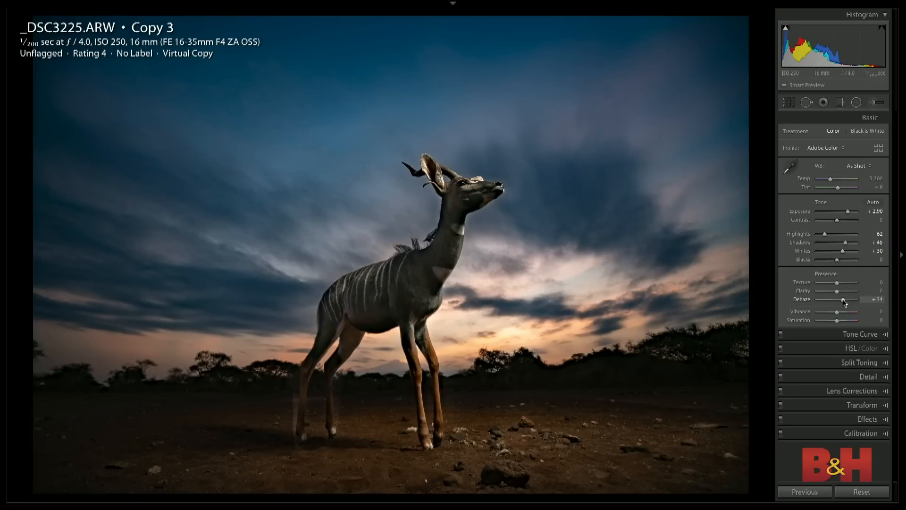
pyautogui.moveTo(843, 300); pyautogui.dragTo(840, 301)
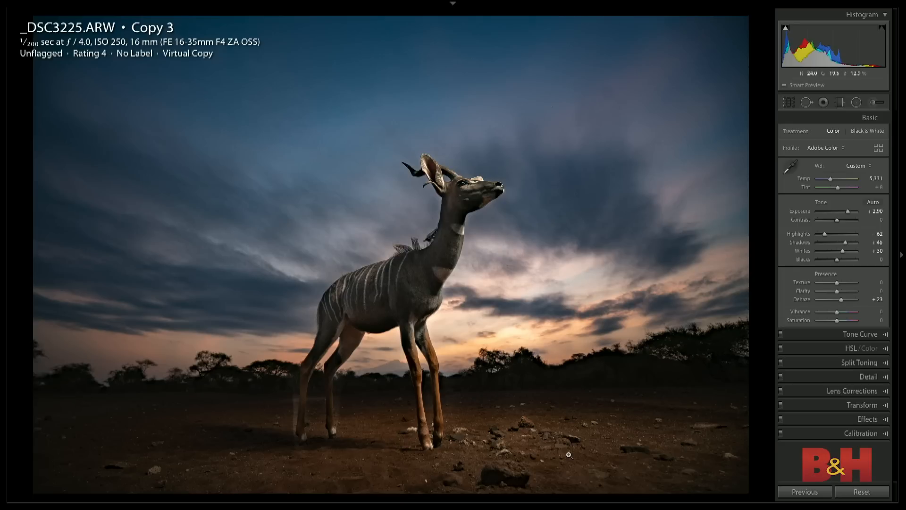
# - Draw a graduated filter upward over the foreground ground, zero its Highlights and Temp, and weaken its negative Exposure
pyautogui.press('m')
pyautogui.moveTo(401, 476); pyautogui.dragTo(399, 405)
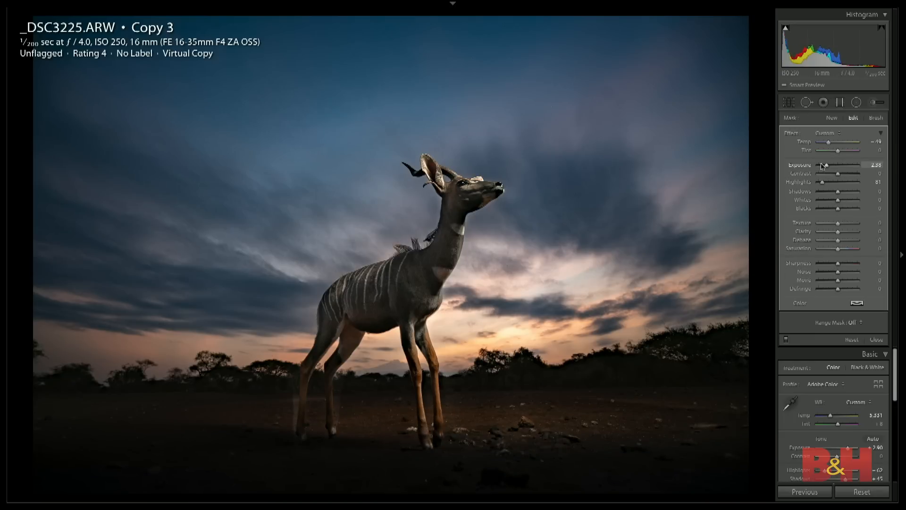
pyautogui.doubleClick(822, 183)
pyautogui.moveTo(826, 165); pyautogui.dragTo(833, 166)
pyautogui.doubleClick(803, 141)
# - Start a new adjustment brush, zero all its effects, and set its Exposure to -1.32
pyautogui.press('k')
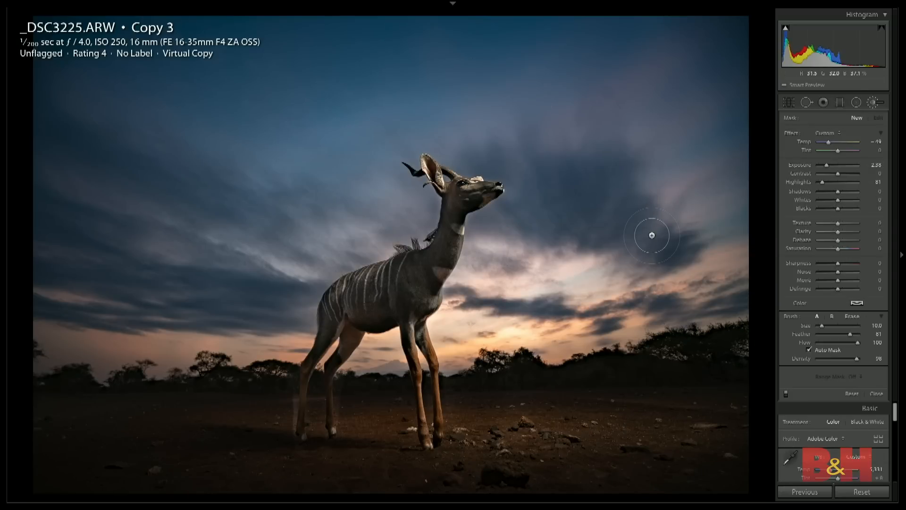
pyautogui.press('m')
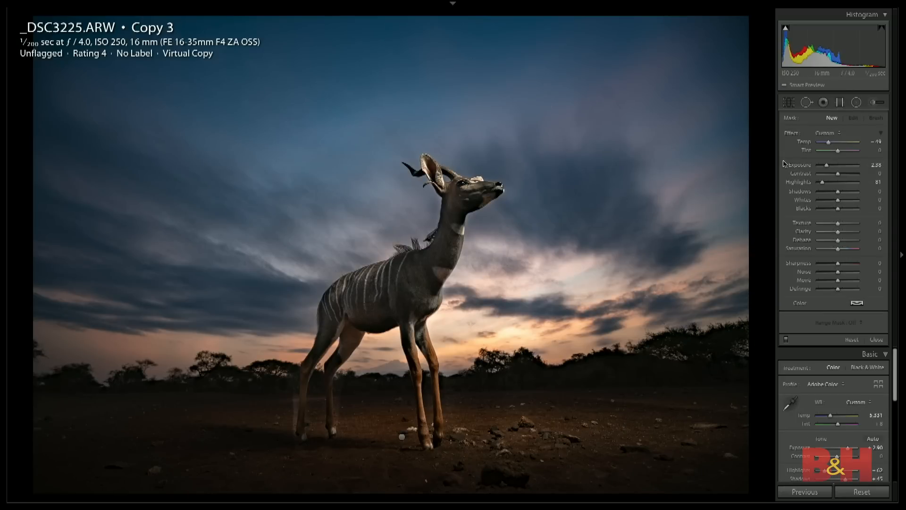
pyautogui.click(873, 103)
pyautogui.doubleClick(794, 135)
pyautogui.moveTo(837, 165); pyautogui.dragTo(831, 165)
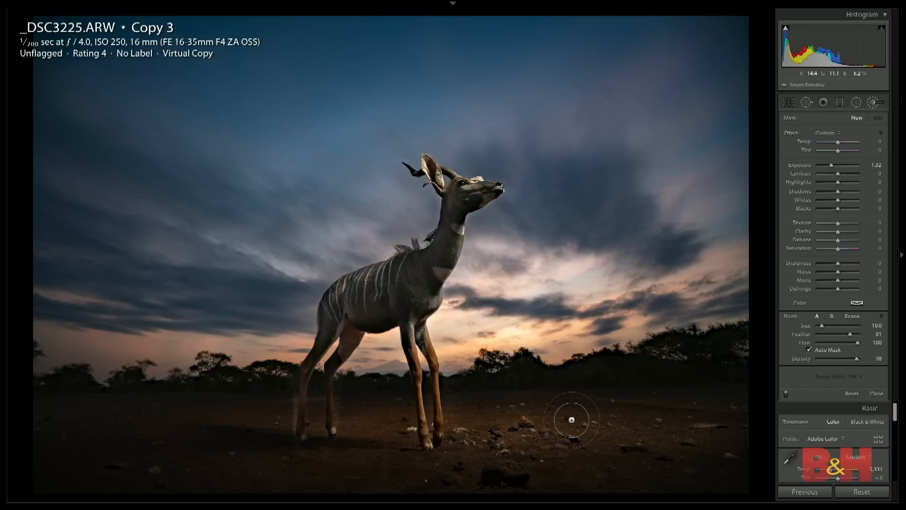
# - Try darkening the ground beside the antelope's front legs with a size 18 brush, and undo the brush stroke
pyautogui.scroll(4, 627, 440)
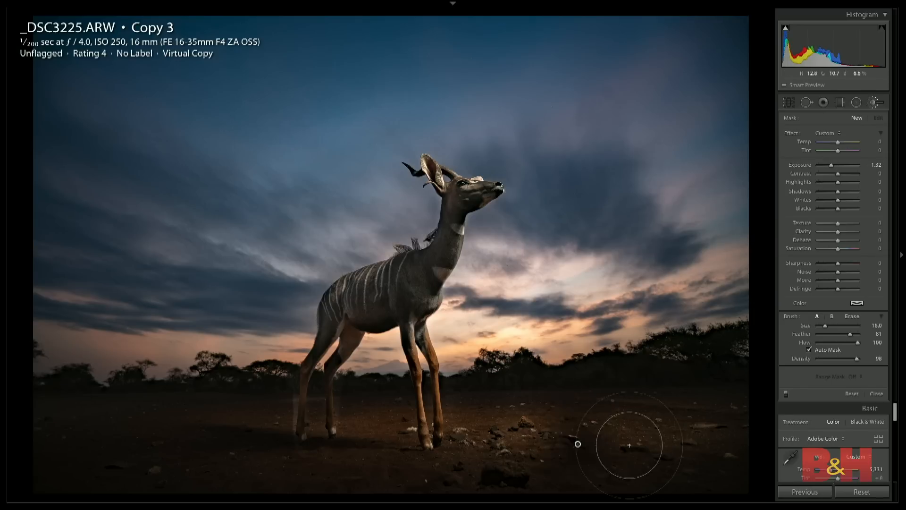
pyautogui.click(580, 472)
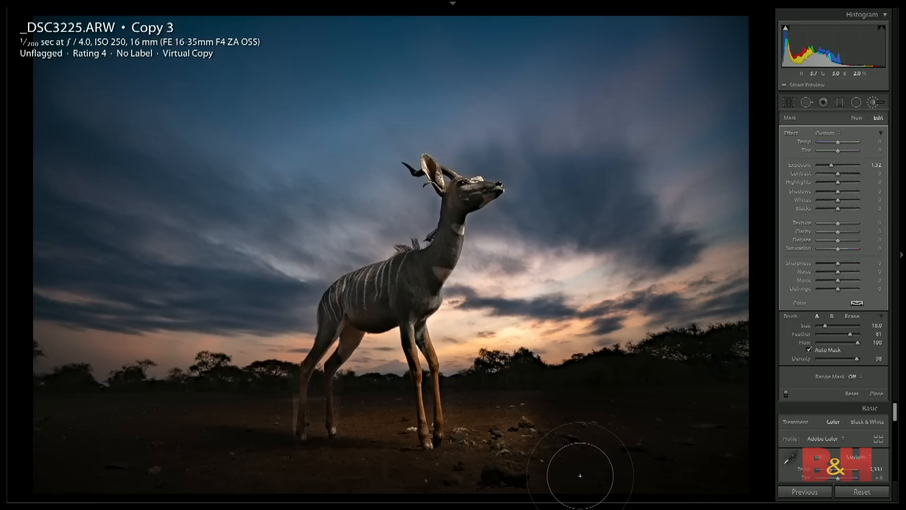
pyautogui.hotkey('ctrl', 'z')
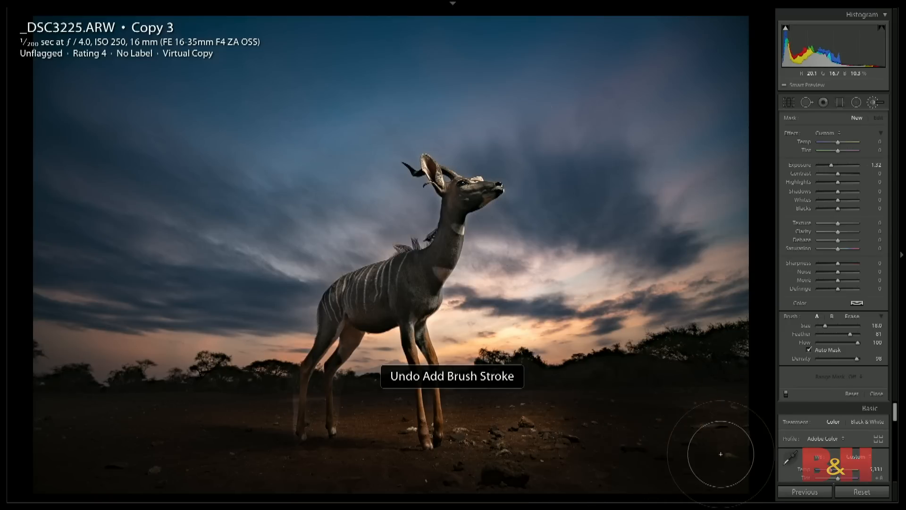
# - Place the brush adjustment on the ground beside the antelope's front legs, reduce its Exposure amount to 0.10, and close the brush
pyautogui.click(591, 428)
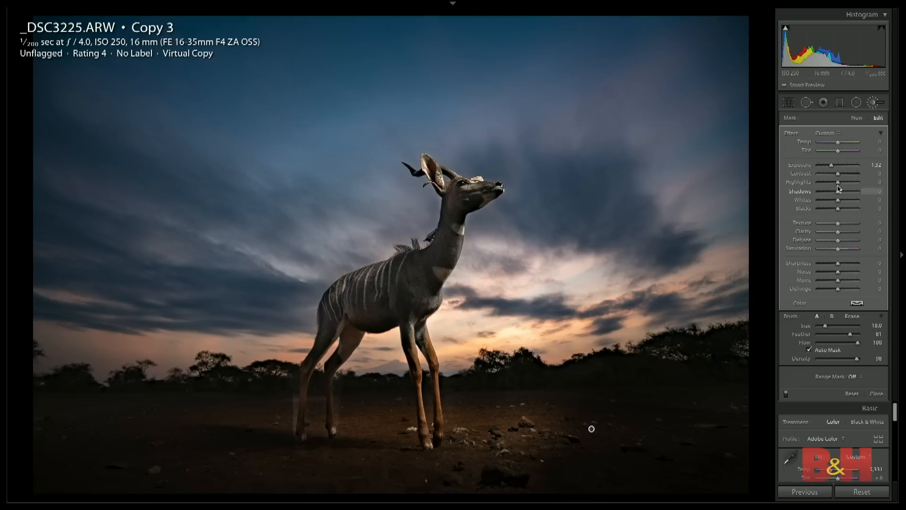
pyautogui.moveTo(833, 167); pyautogui.dragTo(836, 166)
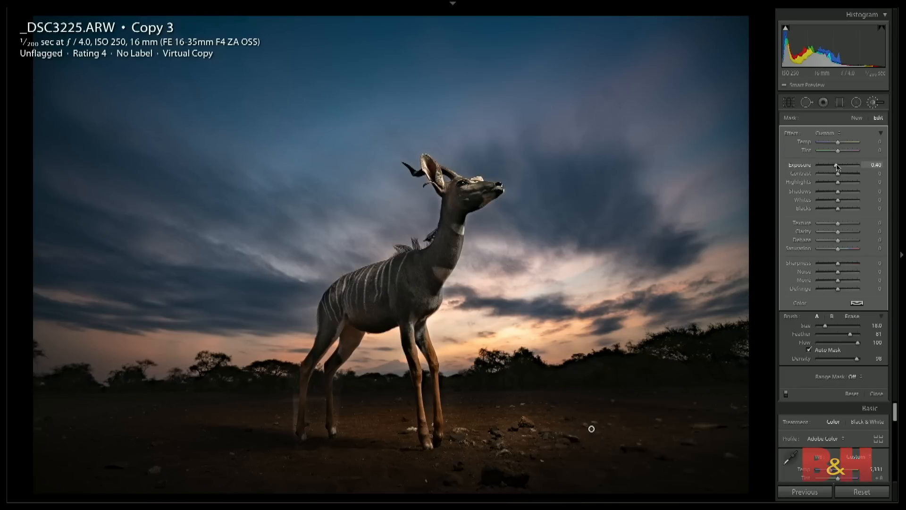
pyautogui.moveTo(838, 167); pyautogui.dragTo(838, 167)
pyautogui.click(878, 394)
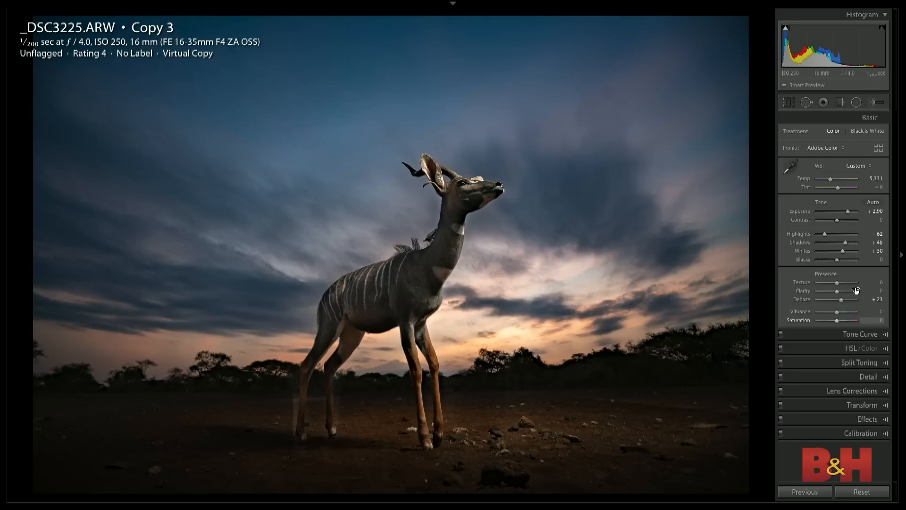
# - Set the photo's Dehaze to +33 and Vibrance to +21, and split-tone the highlights with Hue 39 and Saturation 60
pyautogui.moveTo(841, 302); pyautogui.dragTo(842, 314)
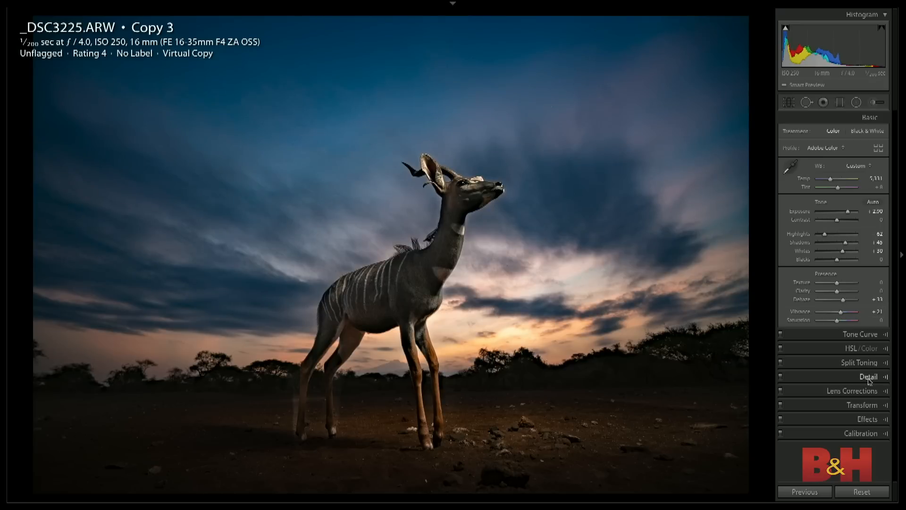
pyautogui.click(863, 363)
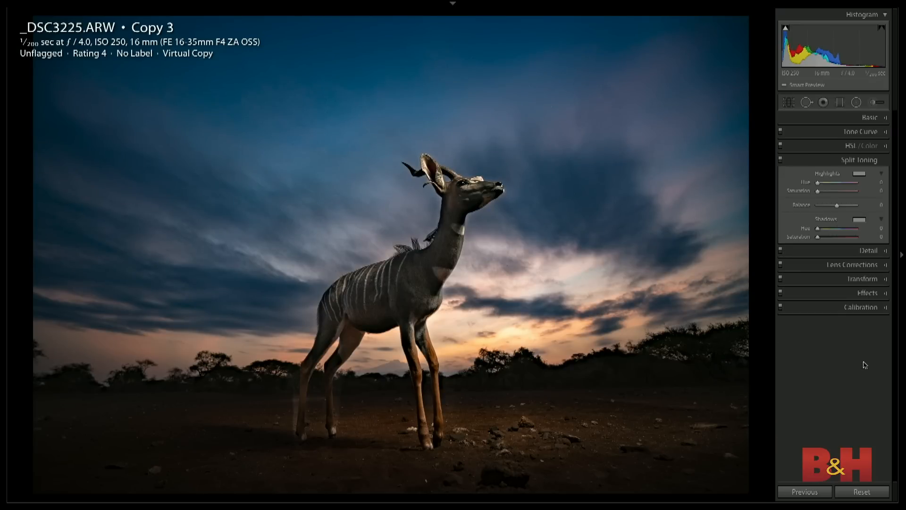
pyautogui.click(871, 182)
pyautogui.write('39')
pyautogui.press('Return')
pyautogui.moveTo(817, 191); pyautogui.dragTo(843, 192)
# - Reset all settings to compare with the original, undo the reset, and set the overall Shadows to +29
pyautogui.press('super+shift+r')
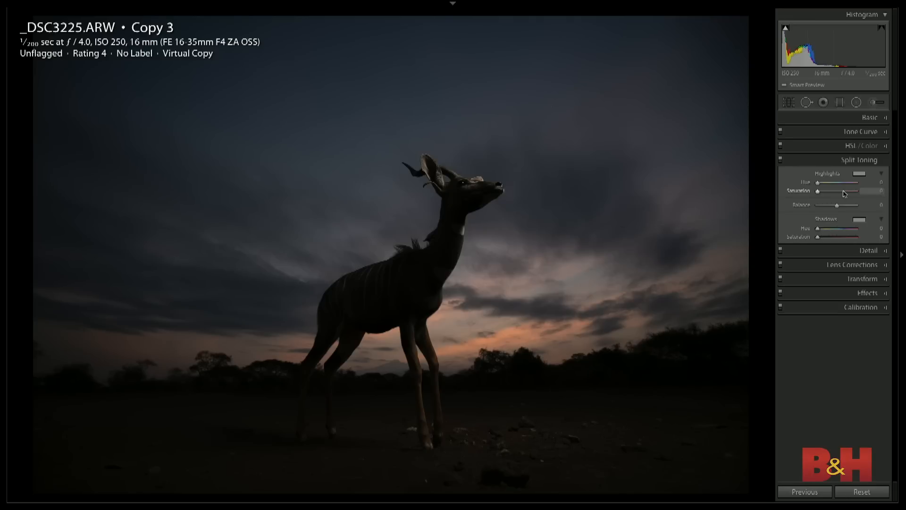
pyautogui.press('super+z')
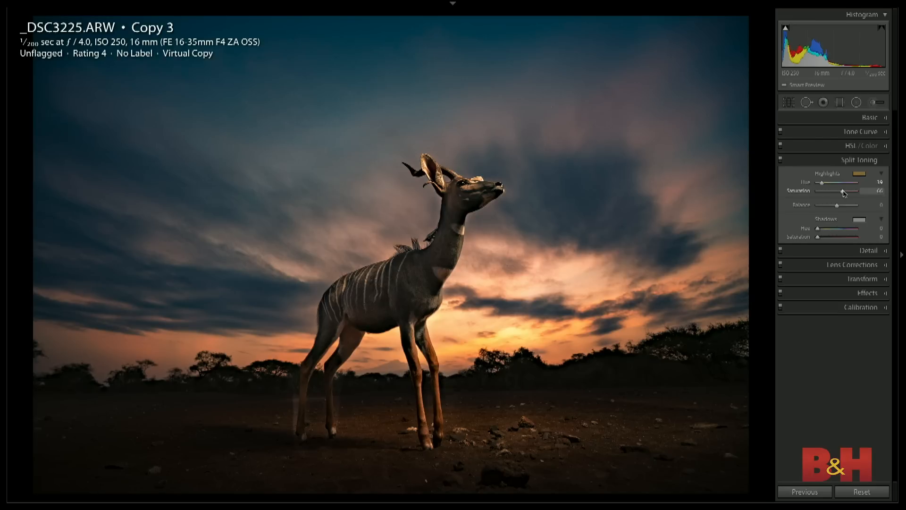
pyautogui.click(870, 118)
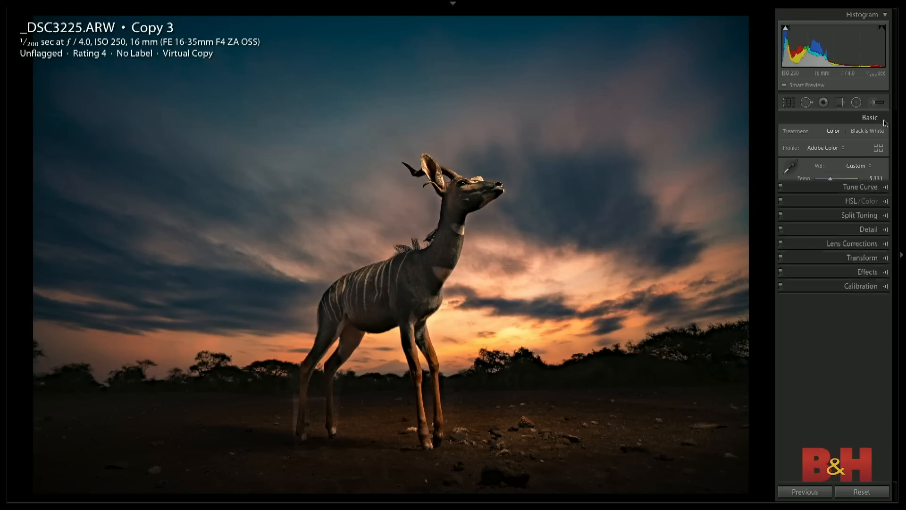
pyautogui.moveTo(845, 246); pyautogui.dragTo(844, 246)
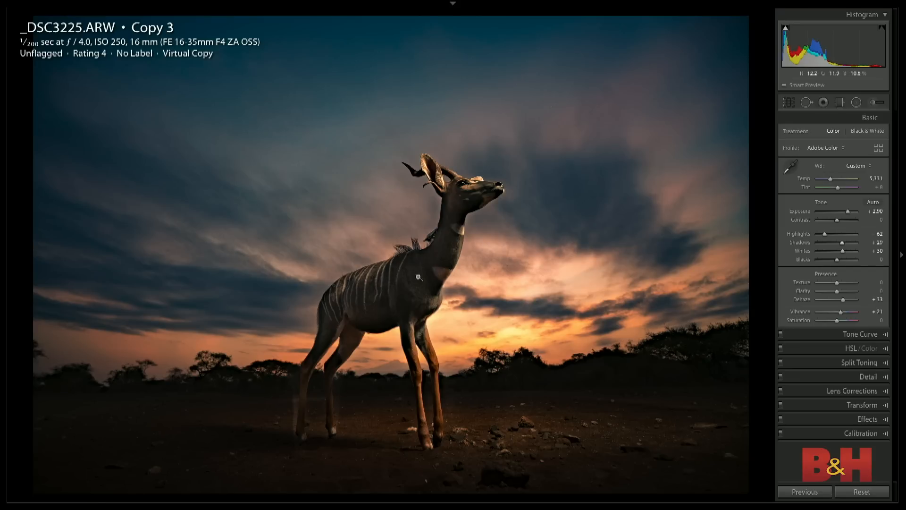
# - Select the radial filter around the antelope and toggle its mask overlay to examine which areas it covers
pyautogui.click(873, 103)
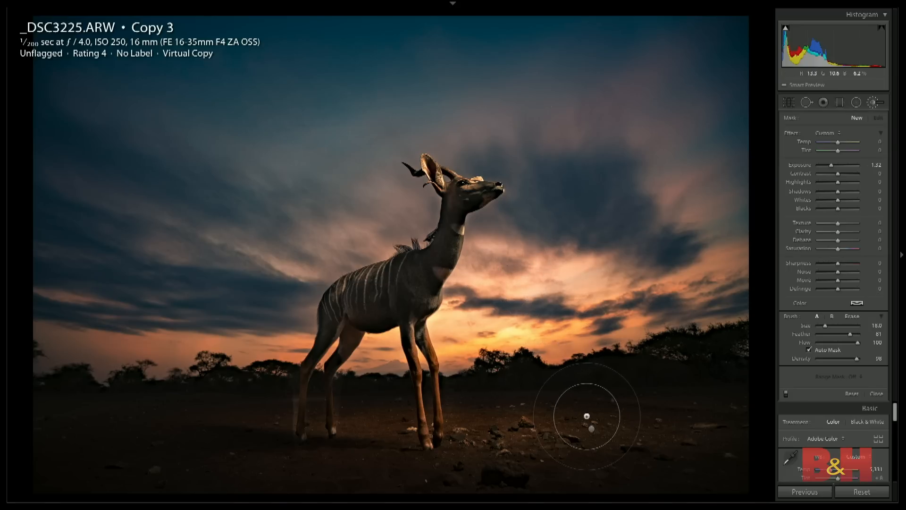
pyautogui.click(591, 429)
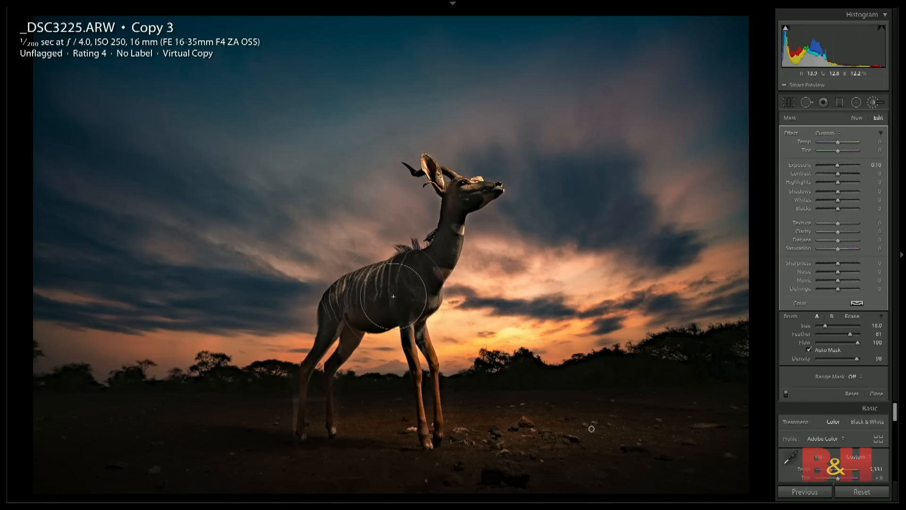
pyautogui.press('shift')
pyautogui.hotkey('shift', 'm')
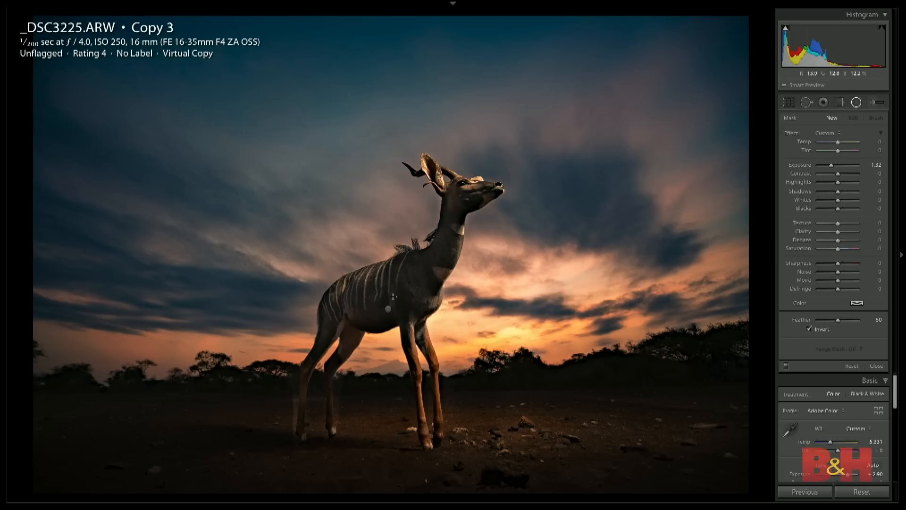
pyautogui.click(388, 309)
pyautogui.press('o')
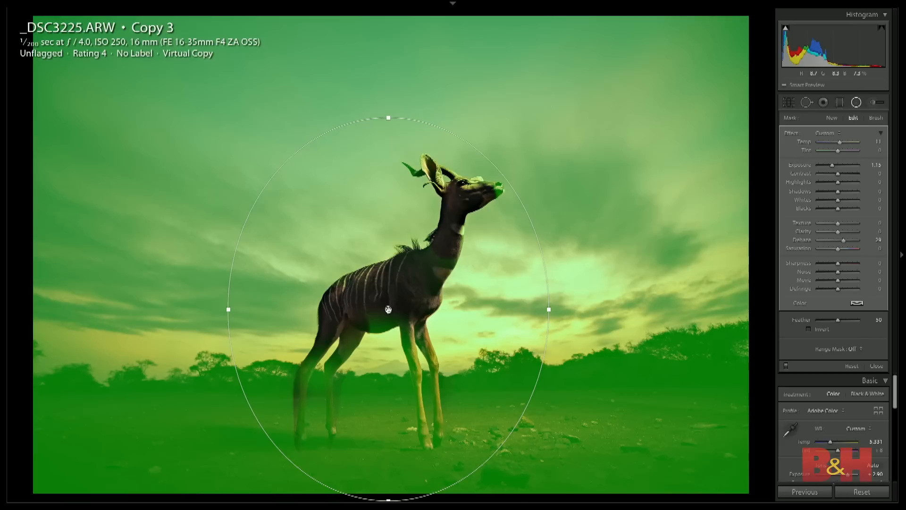
pyautogui.press('o')
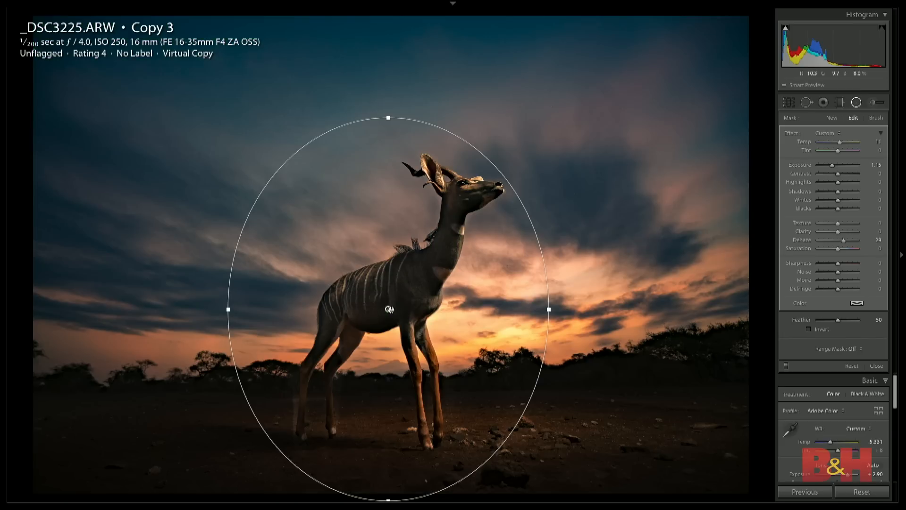
pyautogui.press('o')
pyautogui.press('o')
pyautogui.press('o')
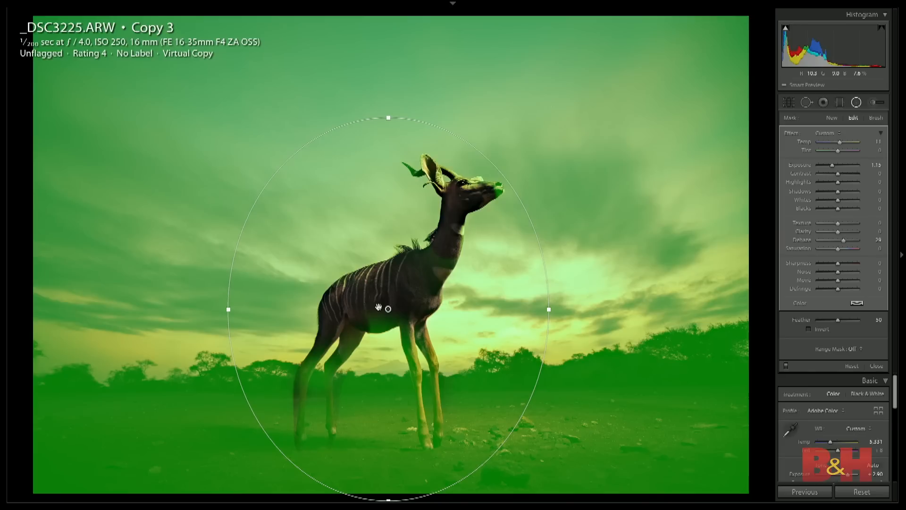
pyautogui.press('o')
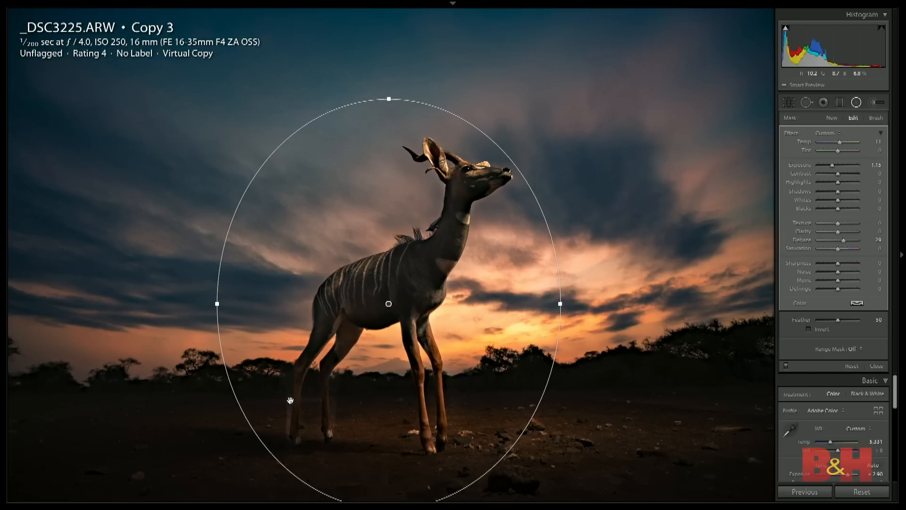
# - Brush the radial filter's darkening onto the light halo around the hind legs at size 18 with Auto Mask, and close the filter
pyautogui.click(290, 399)
pyautogui.moveTo(269, 416); pyautogui.dragTo(532, 71)
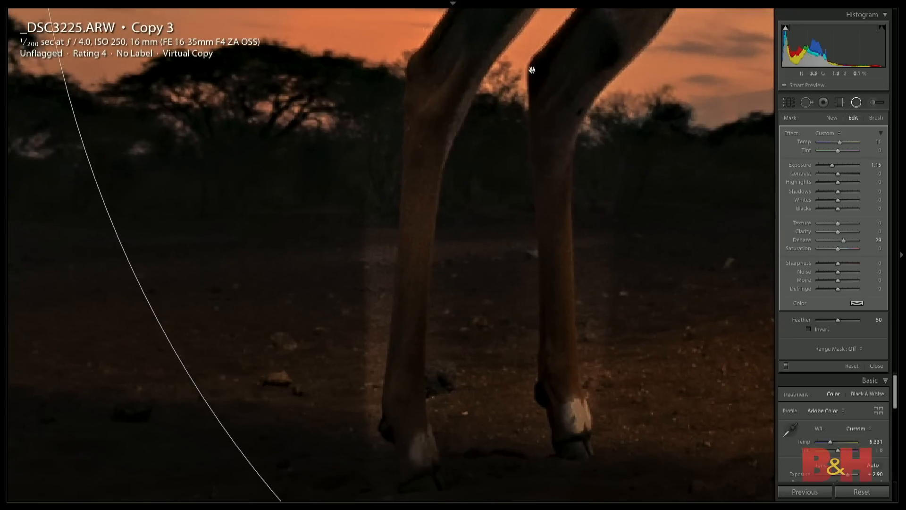
pyautogui.click(875, 119)
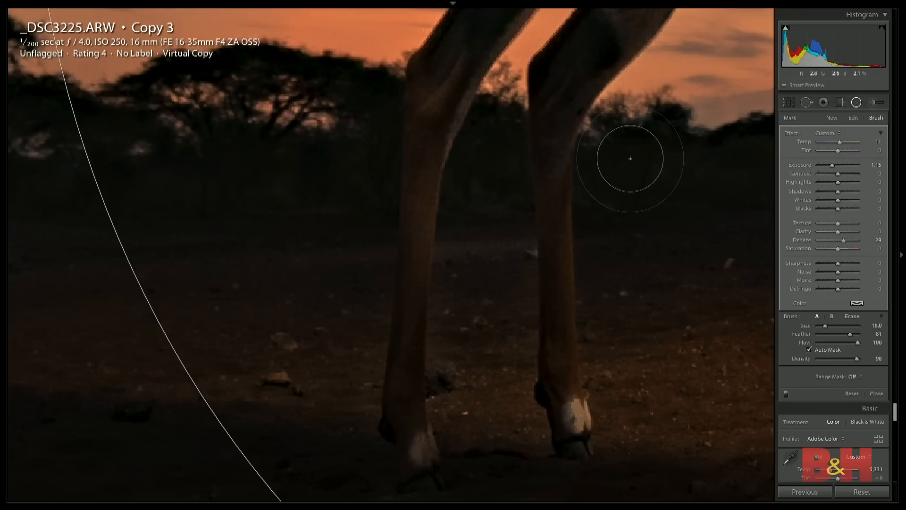
pyautogui.press('z')
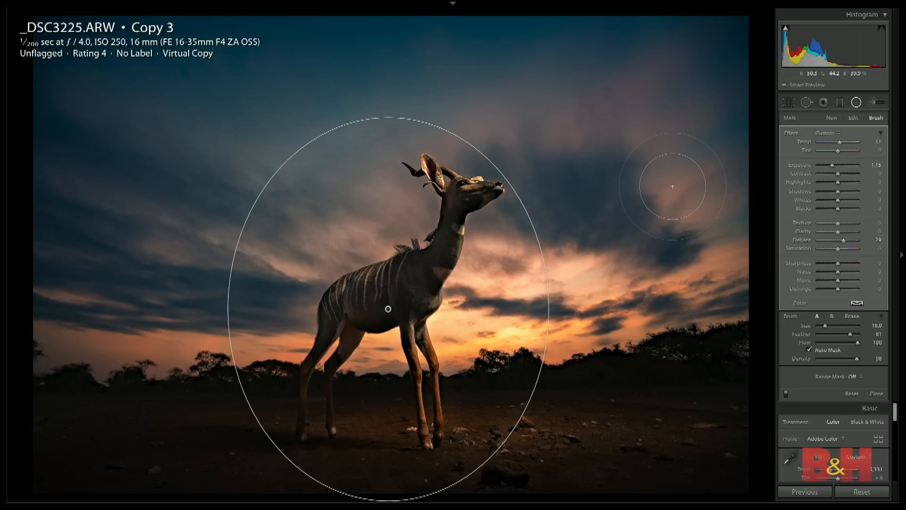
pyautogui.click(875, 394)
# - Open the coastal sunset photo IMG_7160 for developing and compare it with the following exposures of the same scene
pyautogui.press('g')
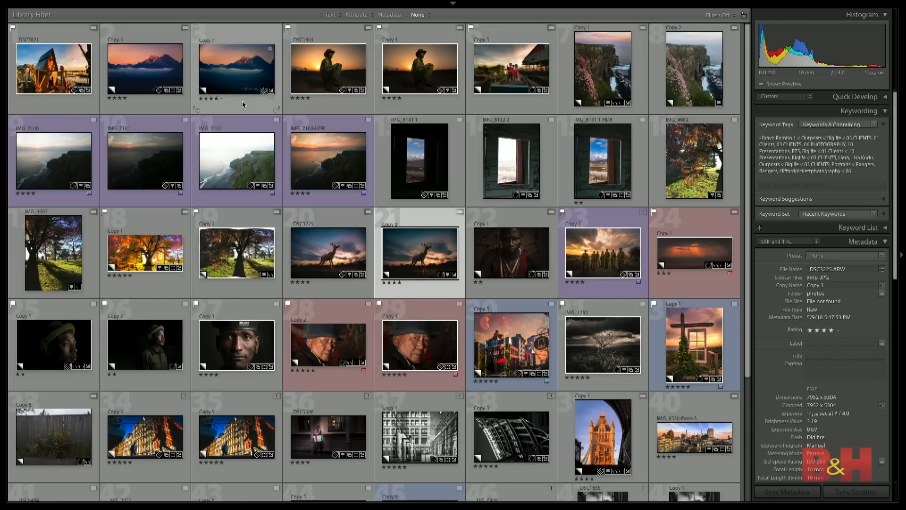
pyautogui.click(618, 72)
pyautogui.click(63, 170)
pyautogui.press('d')
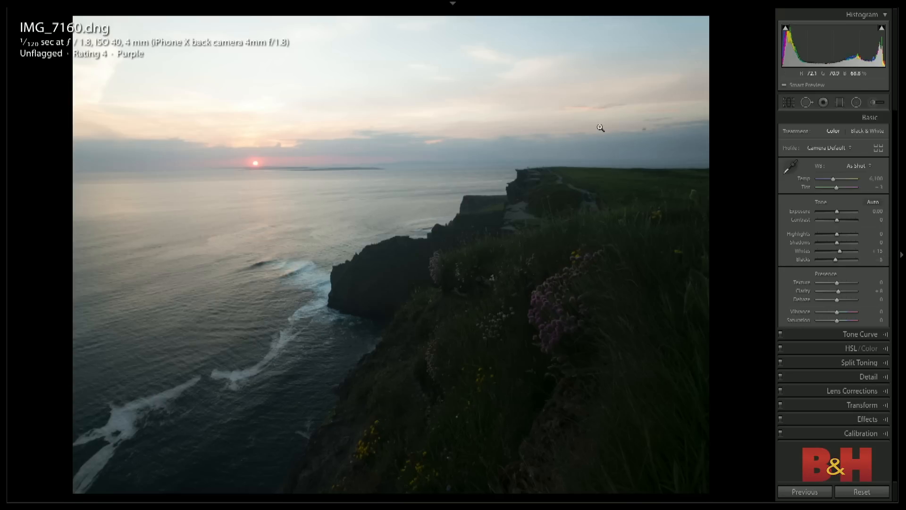
pyautogui.press('Right')
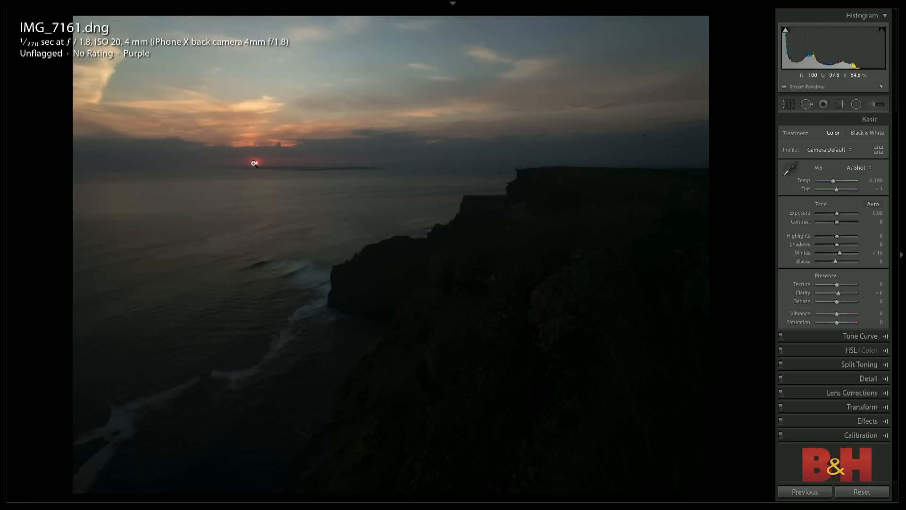
pyautogui.press('Right')
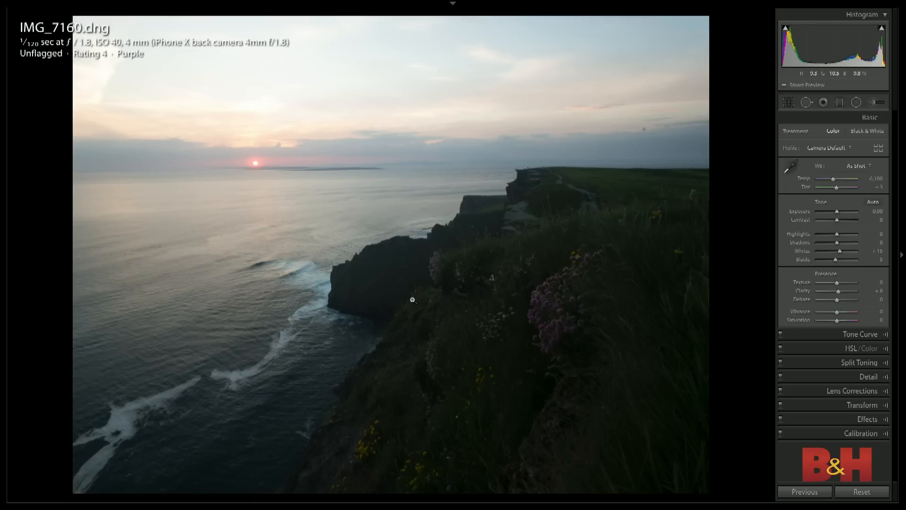
# - Select the three coastal exposures IMG_7160 to IMG_7162 in the grid and try to merge them to HDR
pyautogui.press('g')
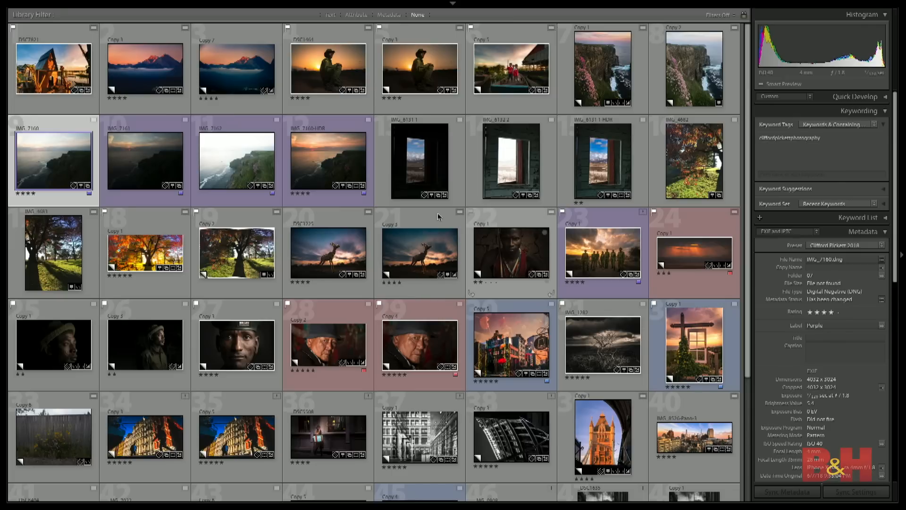
pyautogui.keyDown('shift'); pyautogui.click(245, 167); pyautogui.keyUp('shift')
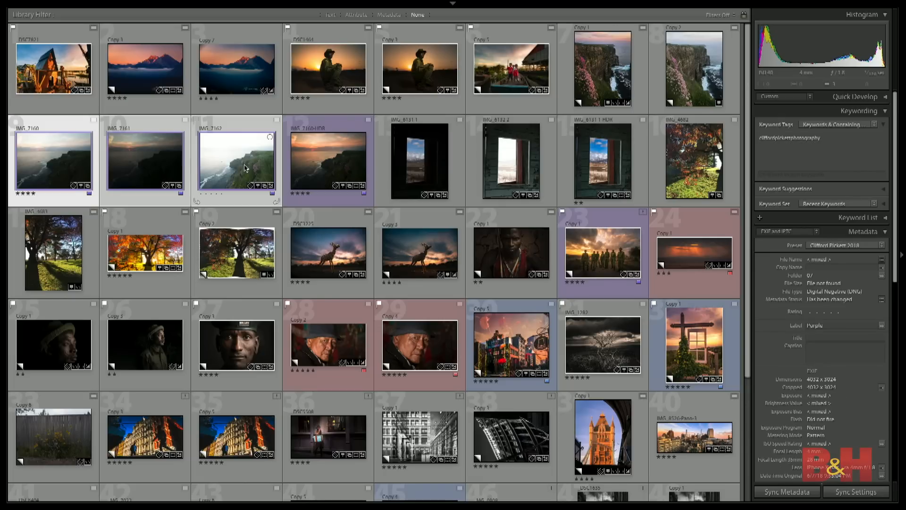
pyautogui.hotkey('ctrl', 'h')
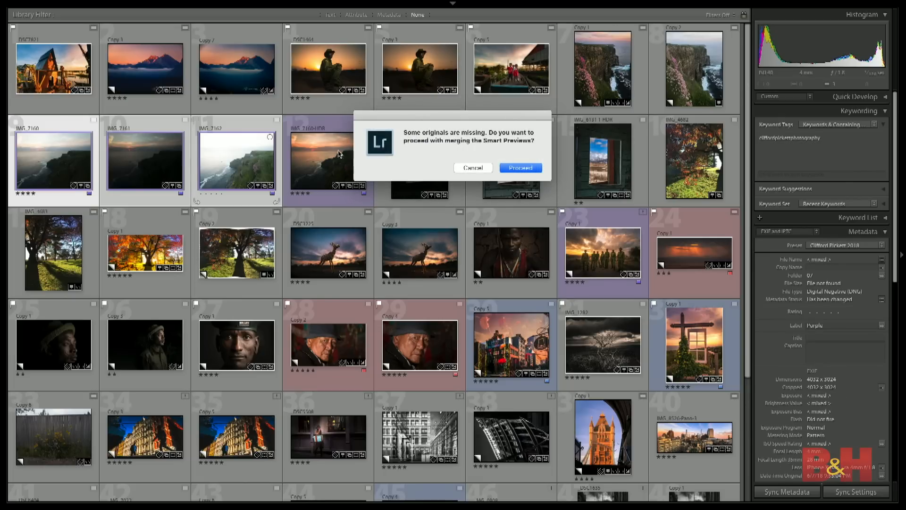
pyautogui.click(477, 166)
pyautogui.click(477, 169)
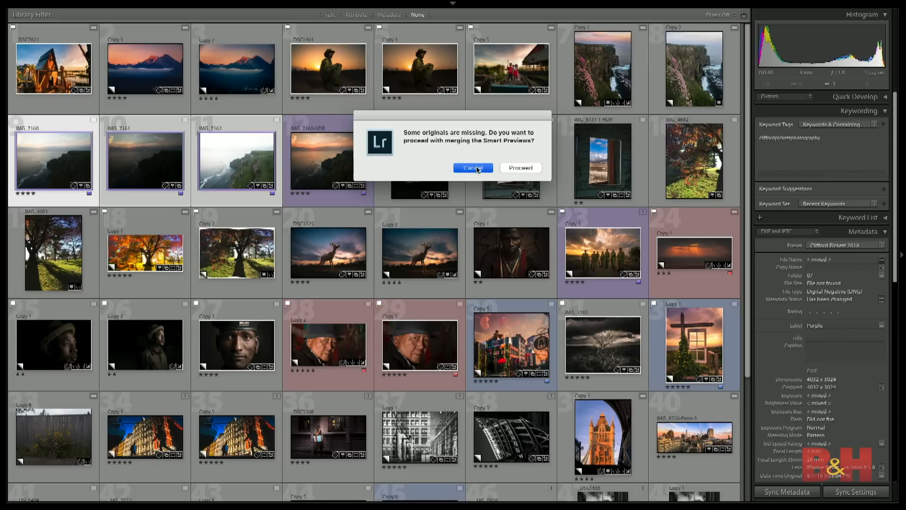
# - Try auto-stacking the photos by capture time with 0:00:01 between stacks, and cancel the stacking
pyautogui.rightClick(271, 157)
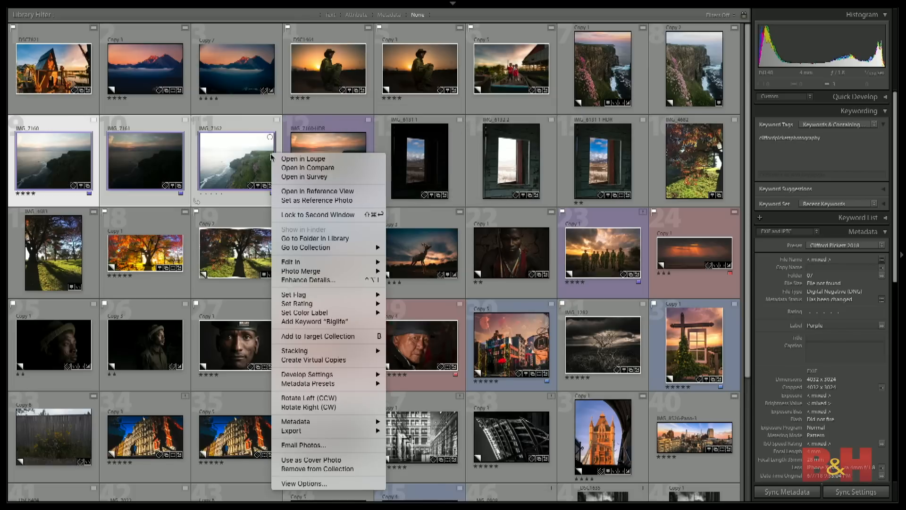
pyautogui.moveTo(379, 351)
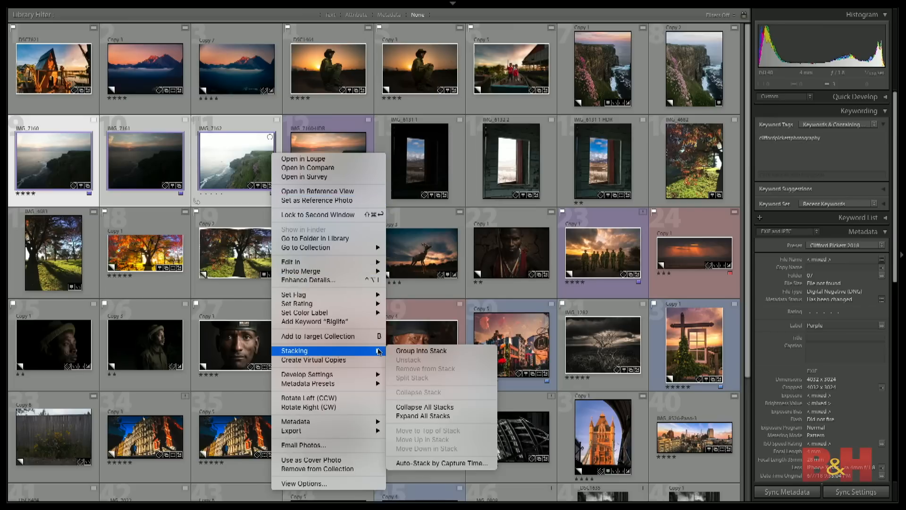
pyautogui.click(456, 464)
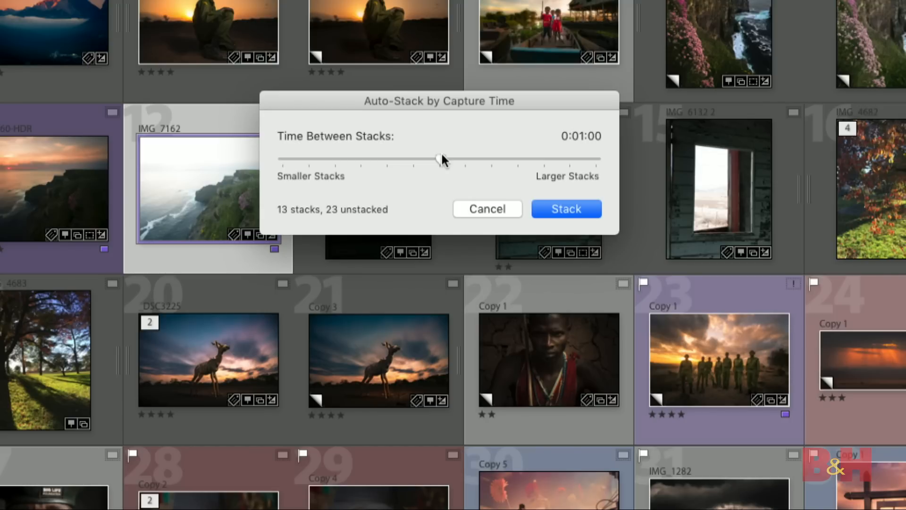
pyautogui.moveTo(441, 157); pyautogui.dragTo(286, 164)
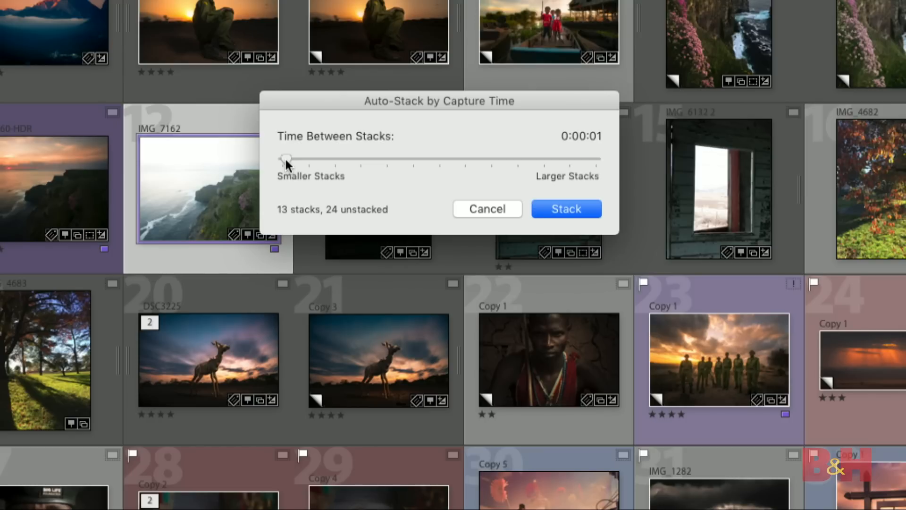
pyautogui.click(487, 208)
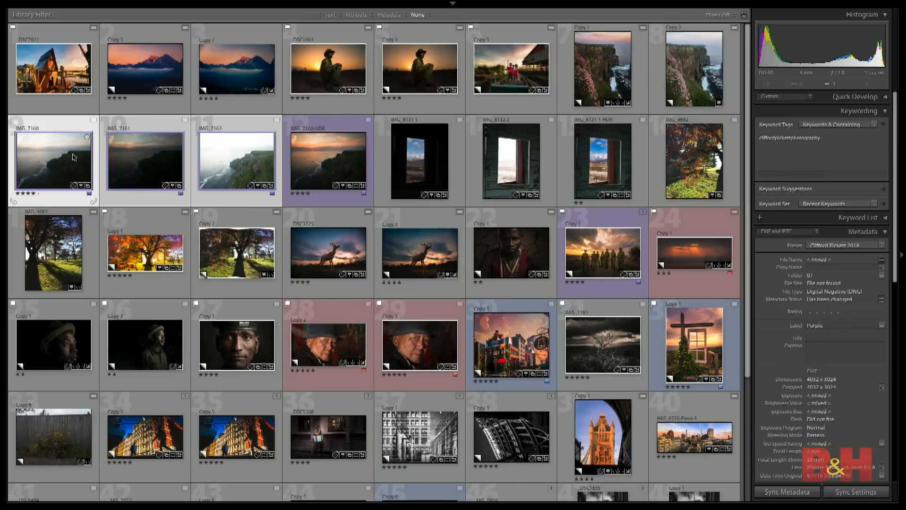
# - Show expanded grid cells and replace the Megapixels label under the file name with Exposure Bias
pyautogui.press('j')
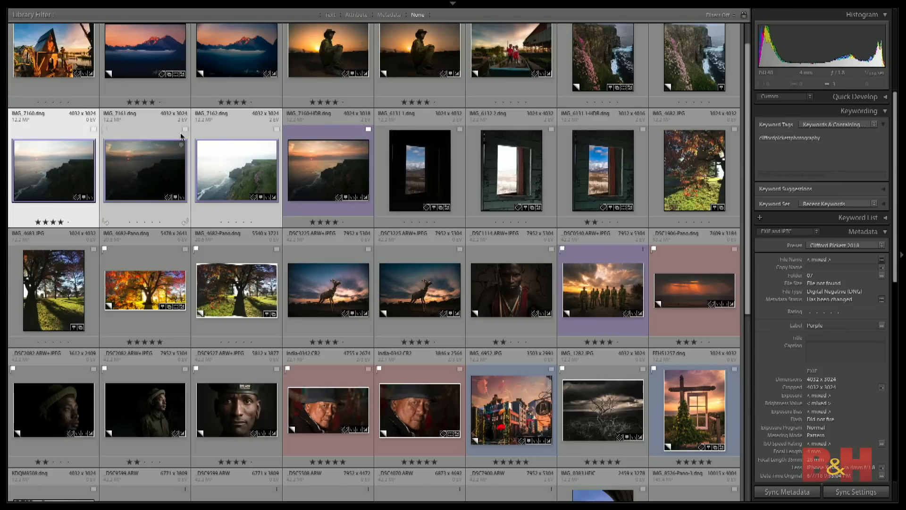
pyautogui.click(20, 120)
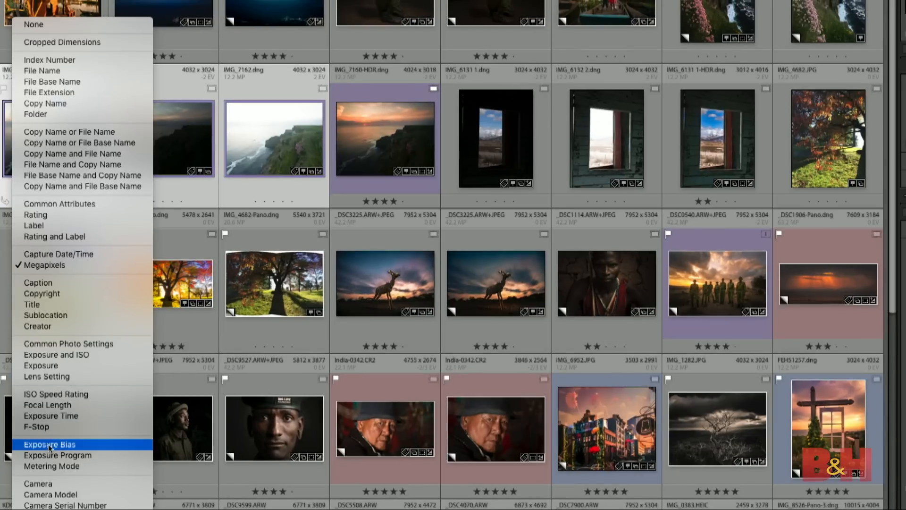
pyautogui.click(49, 446)
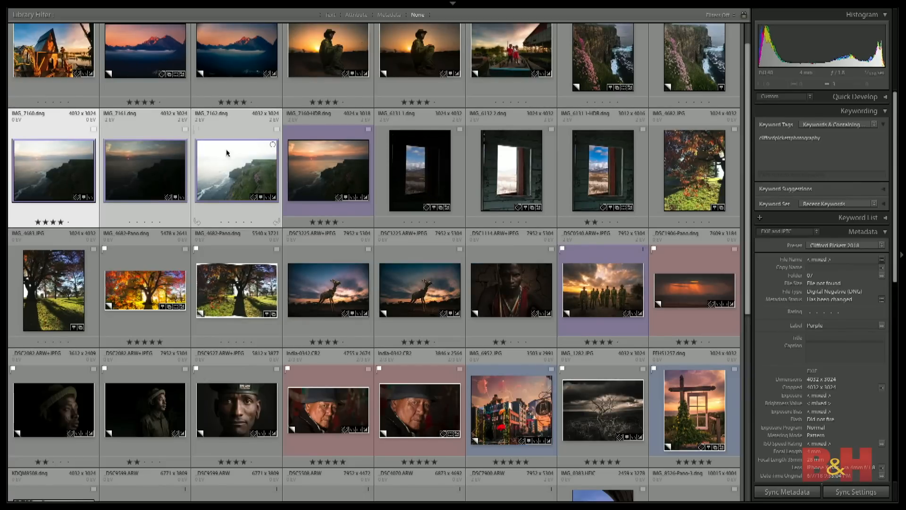
# - Preview the HDR merge of the three selected coastal exposures using their Smart Previews, and cancel saving the merged file
pyautogui.hotkey('ctrl', 'h')
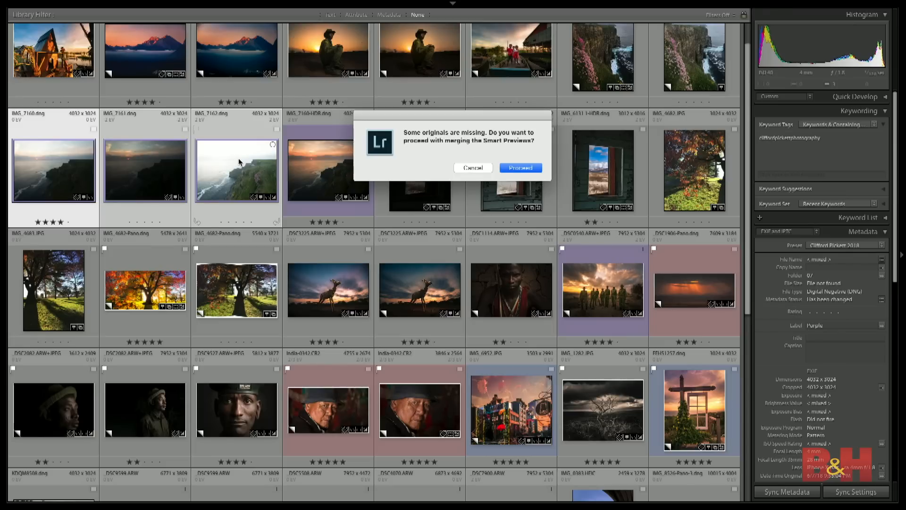
pyautogui.click(519, 168)
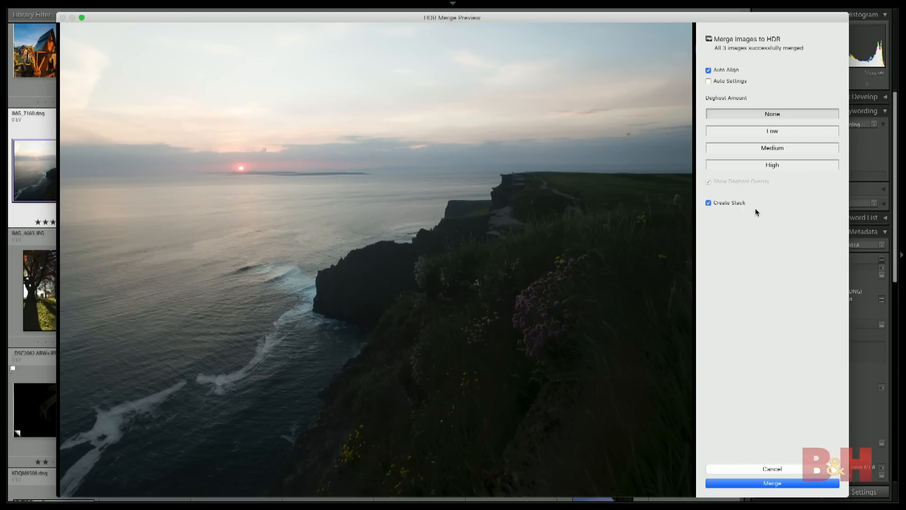
pyautogui.click(773, 483)
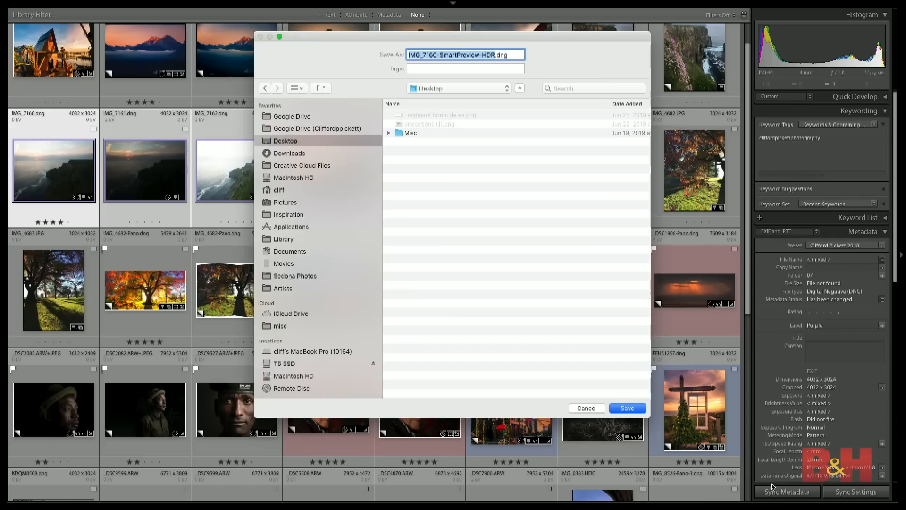
pyautogui.click(589, 409)
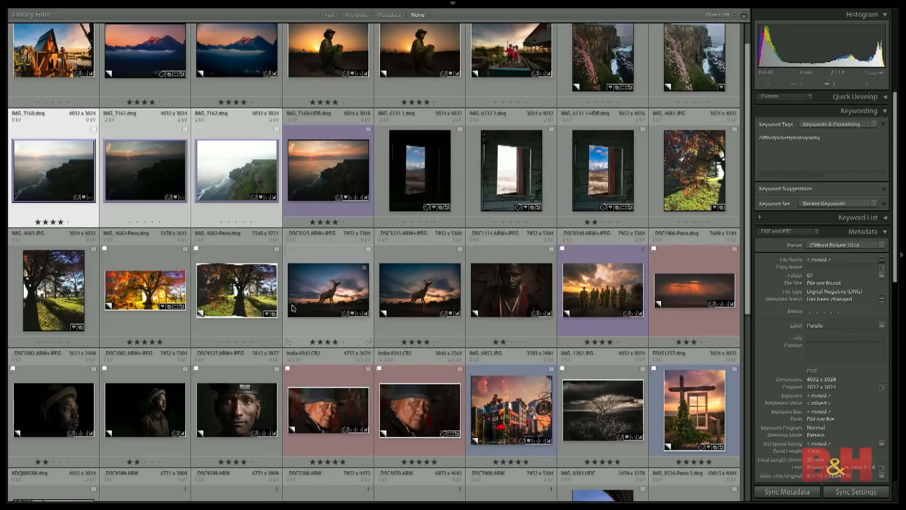
# - Open the existing merged photo IMG_7160-HDR for developing and reset all its settings
pyautogui.click(316, 168)
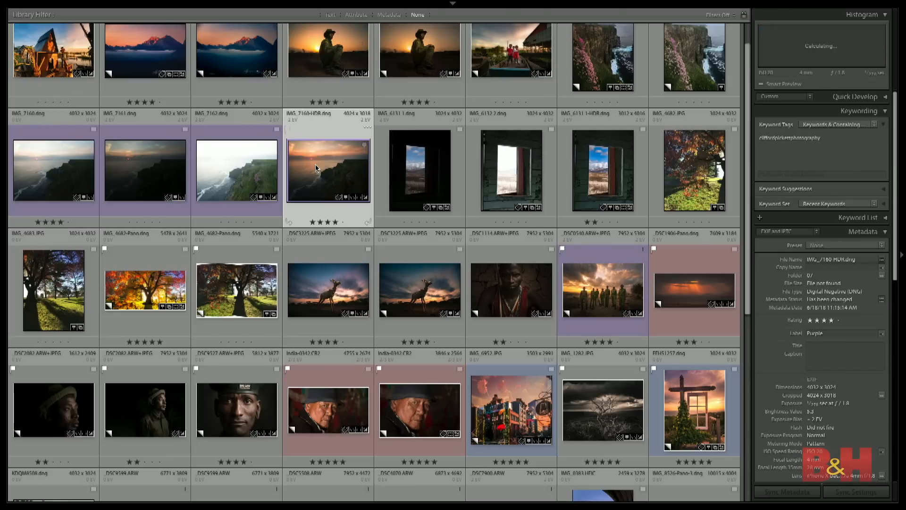
pyautogui.press('d')
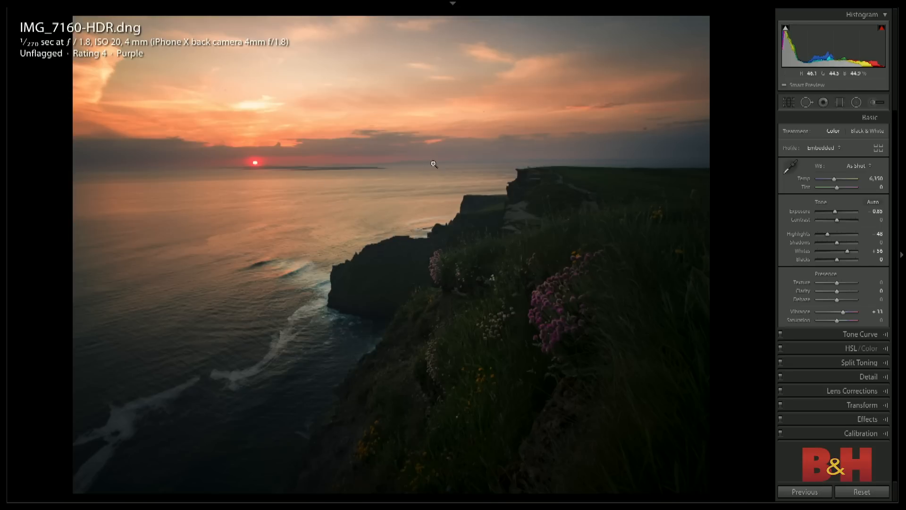
pyautogui.hotkey('ctrl', 'shift', 'r')
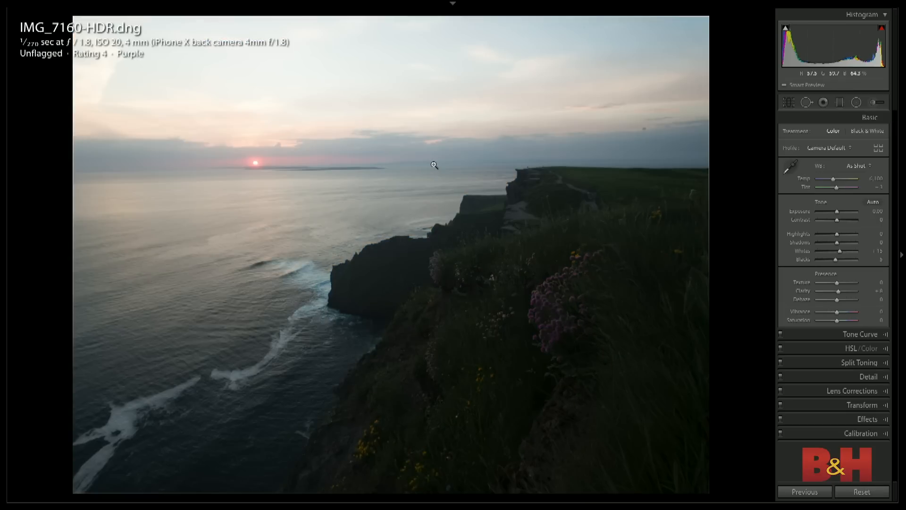
pyautogui.press('g')
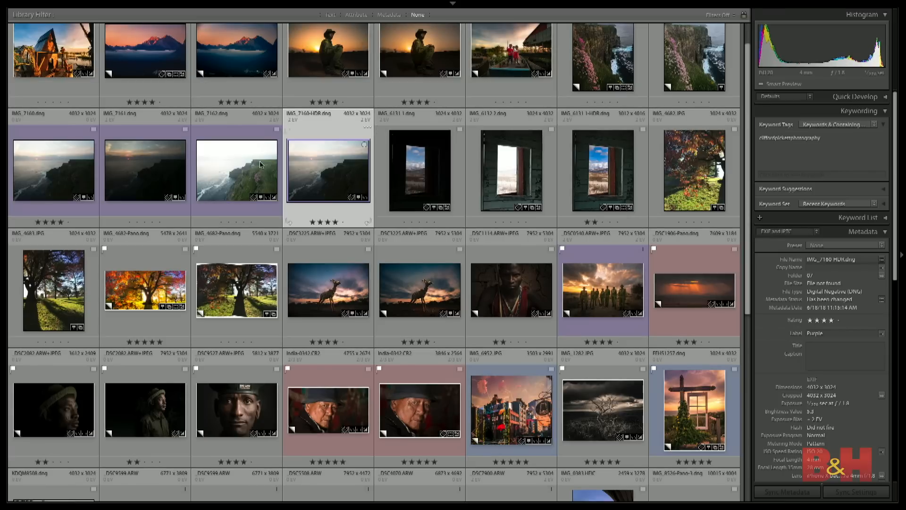
# - Compare the single exposure IMG_7160 with the reset IMG_7160-HDR by switching between them at full view
pyautogui.keyDown('ctrl'); pyautogui.click(77, 174); pyautogui.keyUp('ctrl')
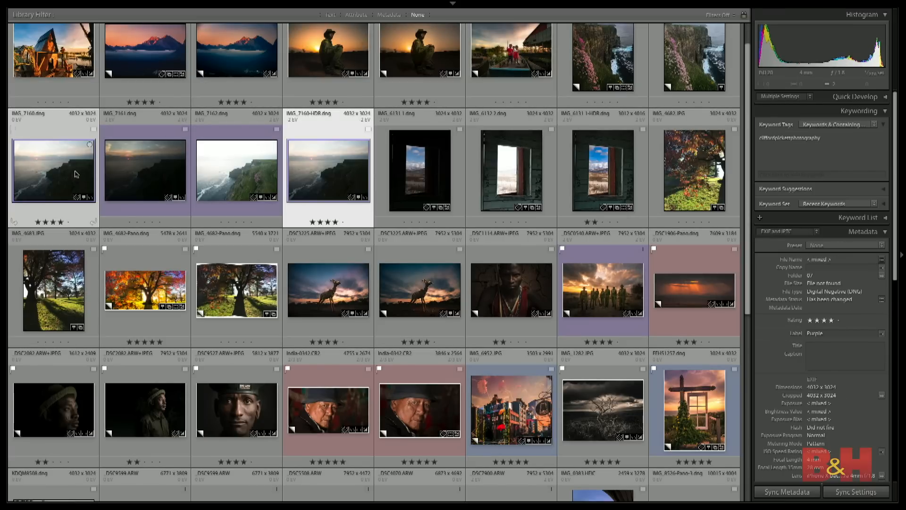
pyautogui.press('d')
pyautogui.press('Left')
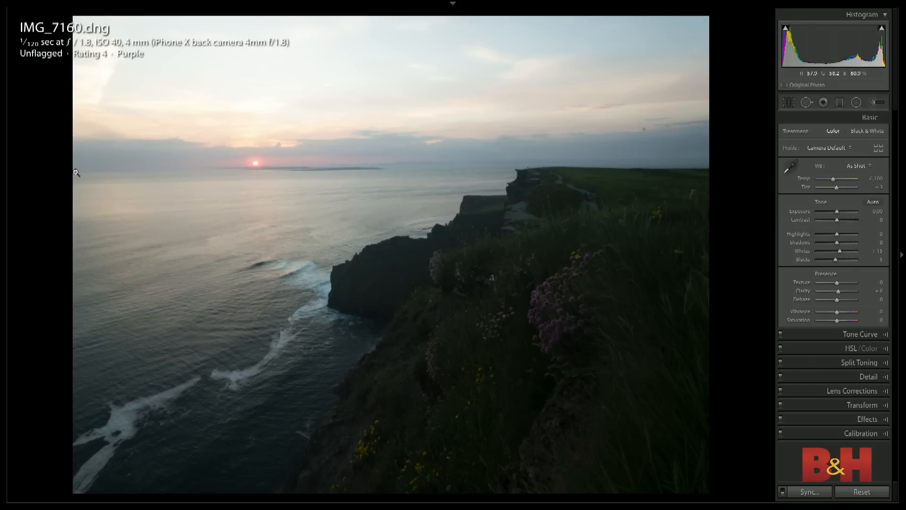
pyautogui.press('Right')
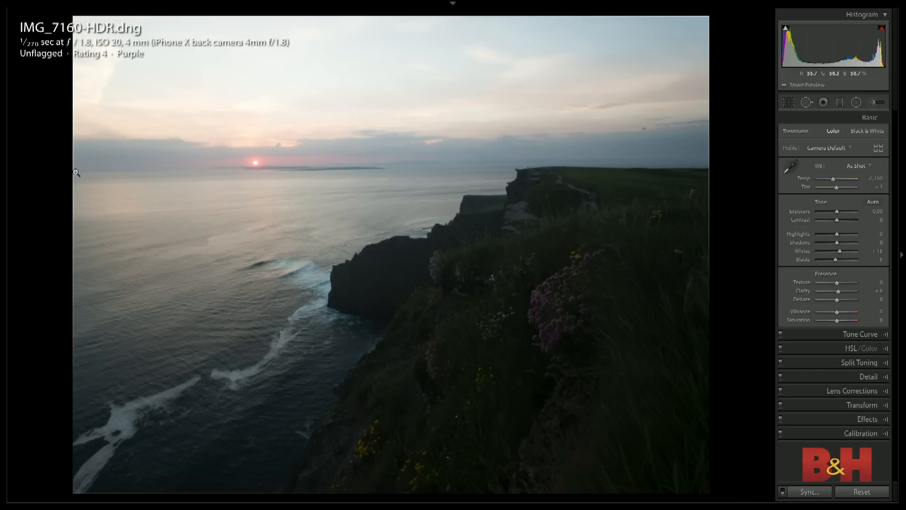
pyautogui.press('Left')
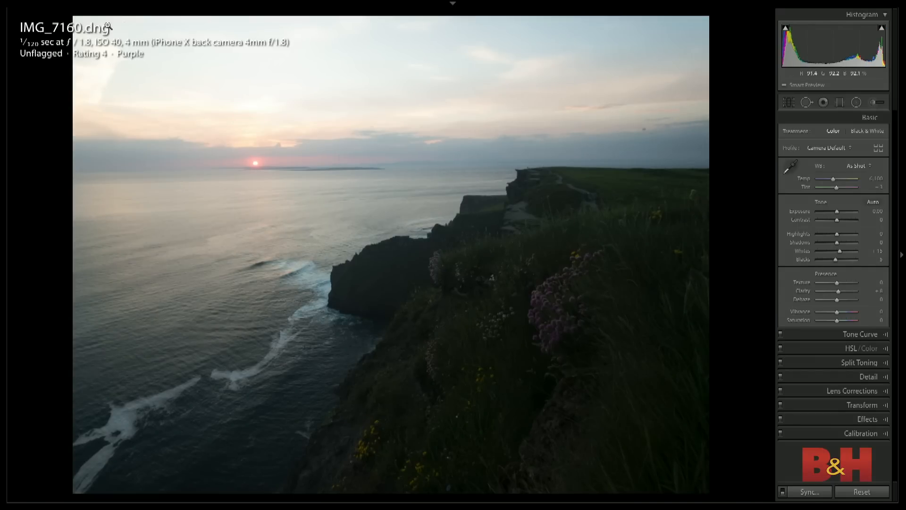
pyautogui.press('Right')
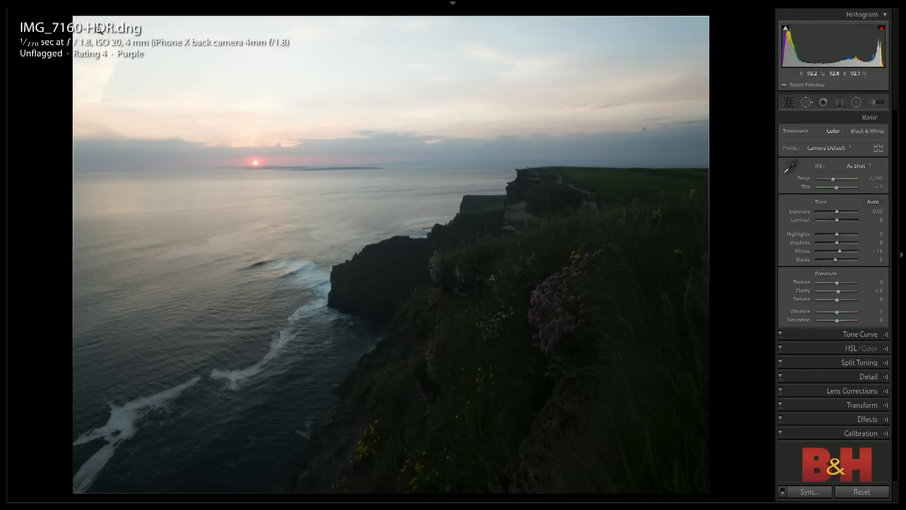
pyautogui.press('g')
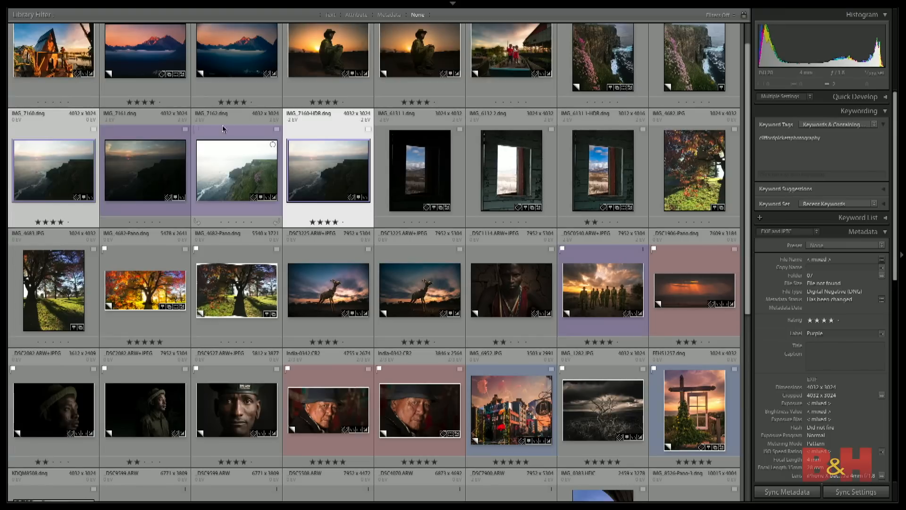
# - Develop IMG_7160-HDR with Exposure +0.75, Highlights −100 and Shadows +38
pyautogui.click(226, 177)
pyautogui.click(309, 174)
pyautogui.press('d')
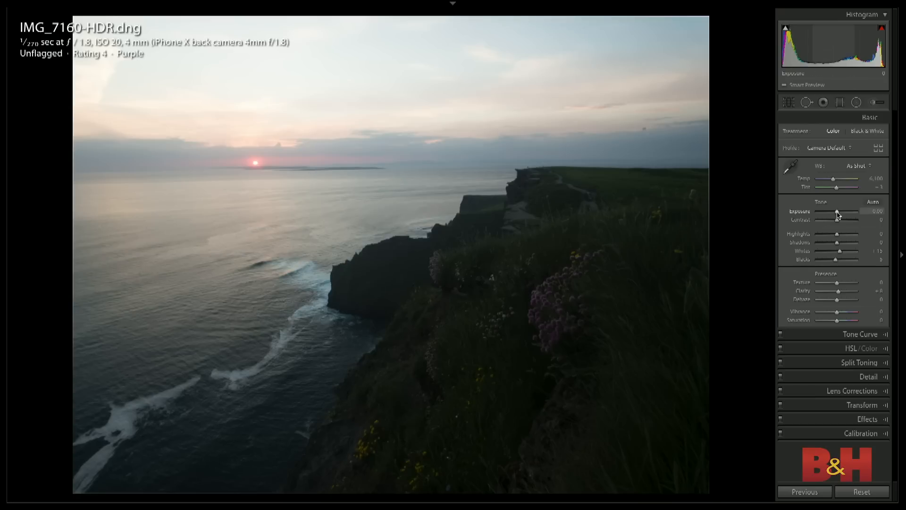
pyautogui.moveTo(837, 214); pyautogui.dragTo(839, 215)
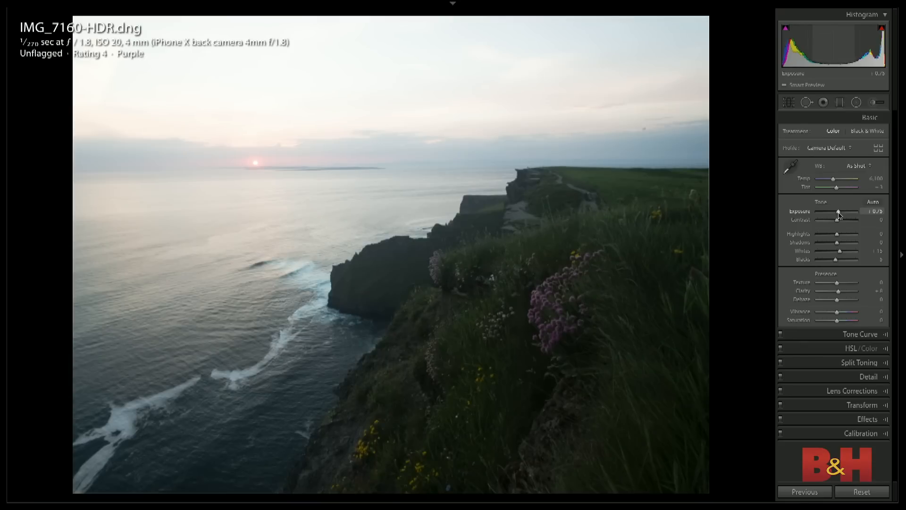
pyautogui.moveTo(836, 234)
pyautogui.mouseDown()
pyautogui.moveTo(817, 234)
pyautogui.moveTo(843, 245)
pyautogui.mouseUp()
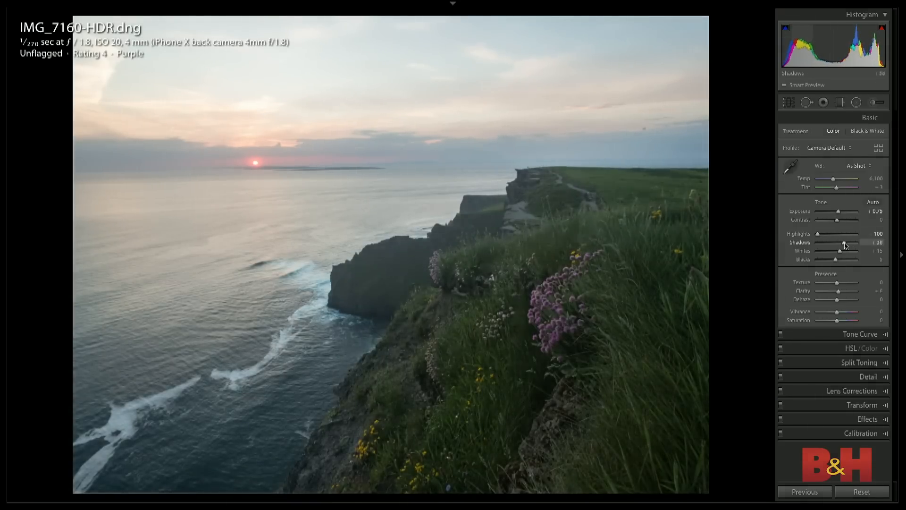
# - Warm the coastal HDR photo with Temp 6,840 and Tint +17, and set Vibrance to +42
pyautogui.moveTo(833, 179); pyautogui.dragTo(839, 188)
pyautogui.moveTo(837, 312); pyautogui.dragTo(844, 313)
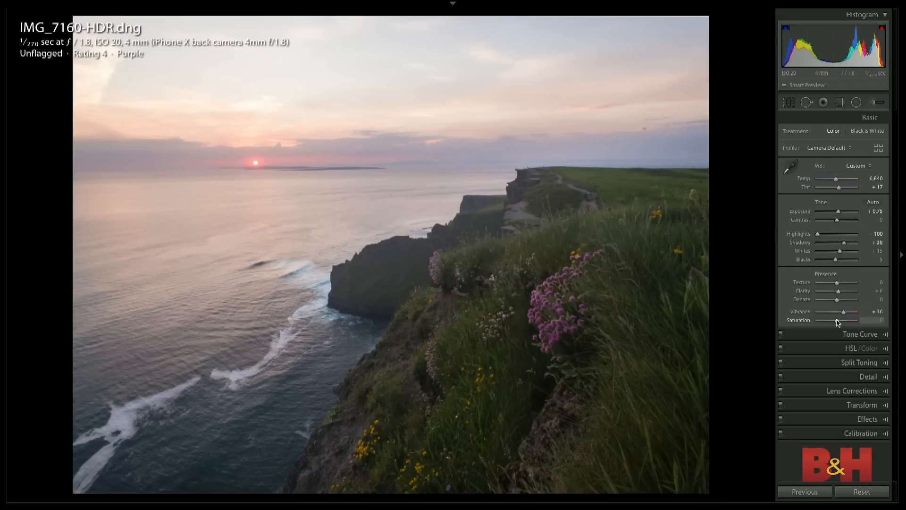
pyautogui.moveTo(838, 322)
pyautogui.mouseDown()
pyautogui.moveTo(850, 323)
pyautogui.moveTo(840, 314)
pyautogui.mouseUp()
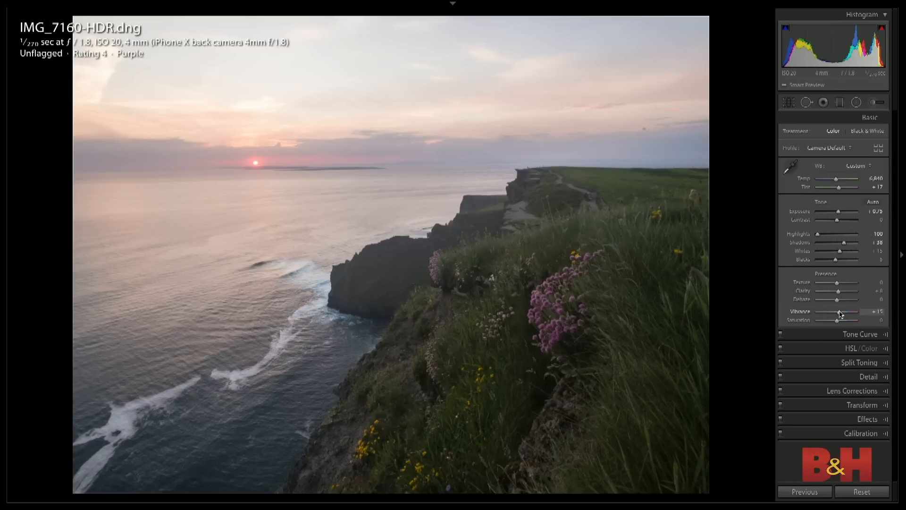
pyautogui.moveTo(840, 314); pyautogui.dragTo(845, 314)
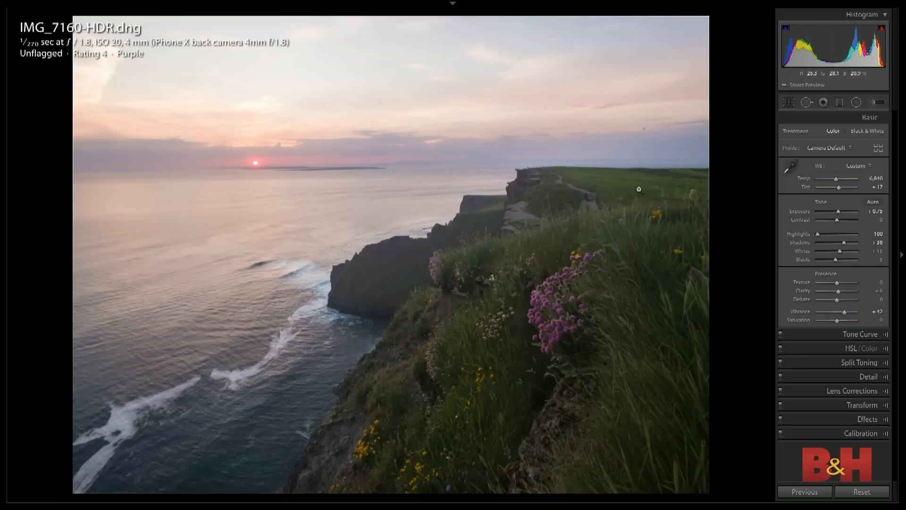
# - Darken the sky with a level graduated filter at the horizon using Exposure −1.32, and delete the extra tilted filter
pyautogui.press('m')
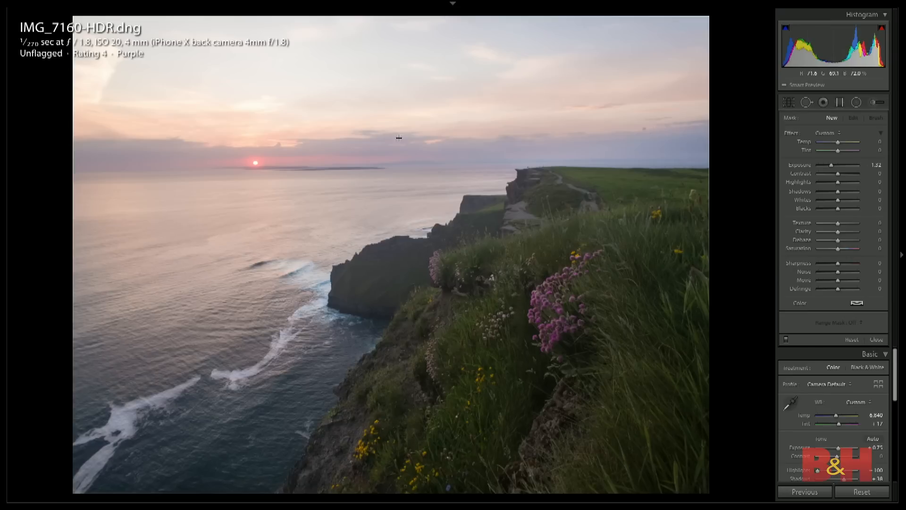
pyautogui.moveTo(371, 163); pyautogui.dragTo(377, 190)
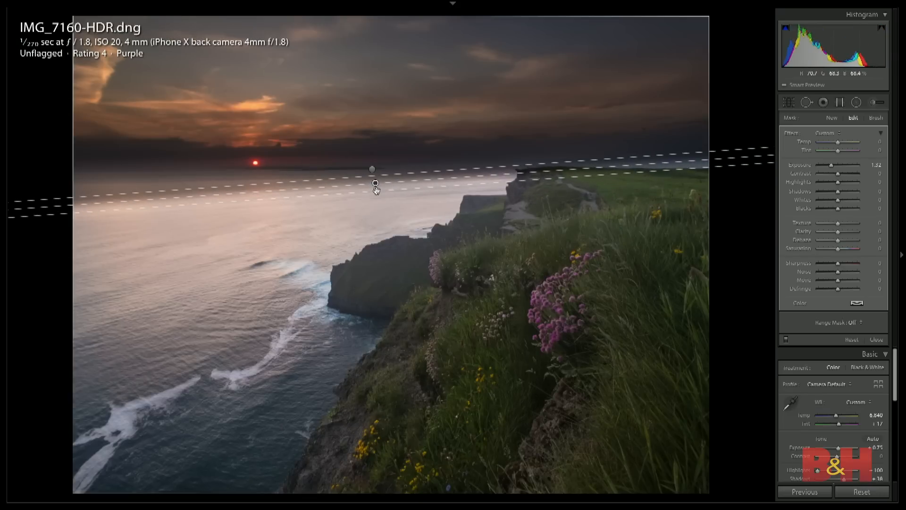
pyautogui.press('Delete')
# - Set the horizon graduated filter to Temp 6, Exposure −0.96 and Texture −15
pyautogui.moveTo(831, 166); pyautogui.dragTo(834, 167)
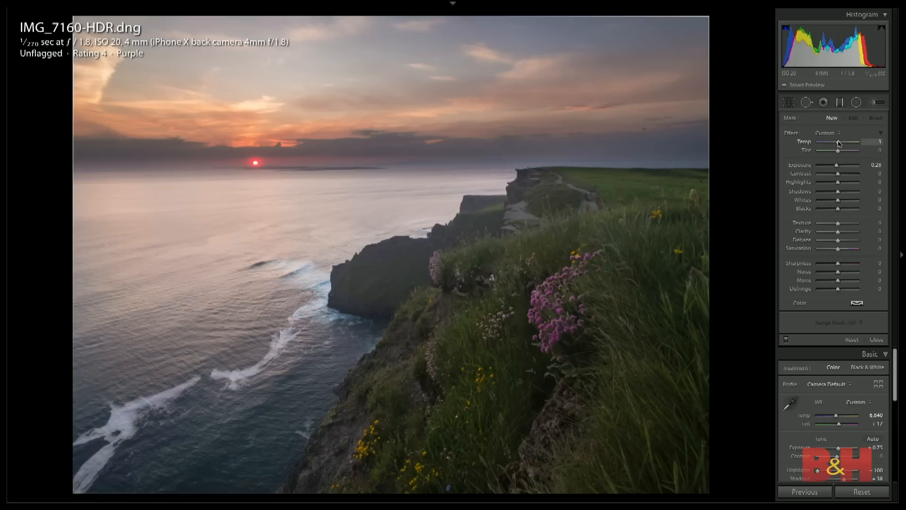
pyautogui.click(371, 169)
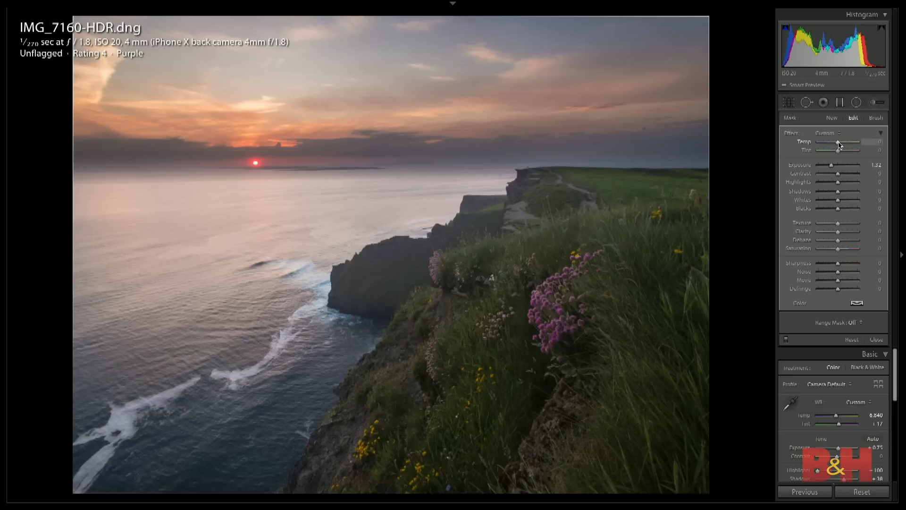
pyautogui.moveTo(842, 146); pyautogui.dragTo(834, 166)
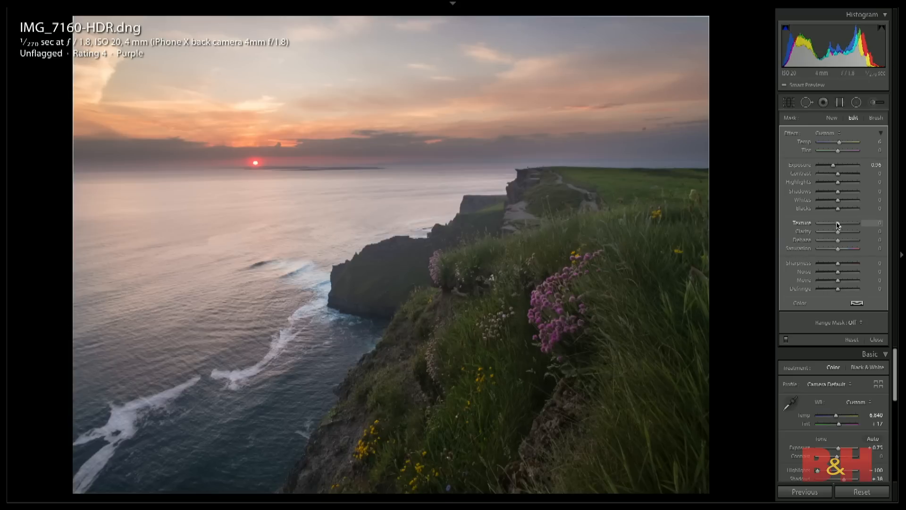
pyautogui.moveTo(838, 225); pyautogui.dragTo(835, 225)
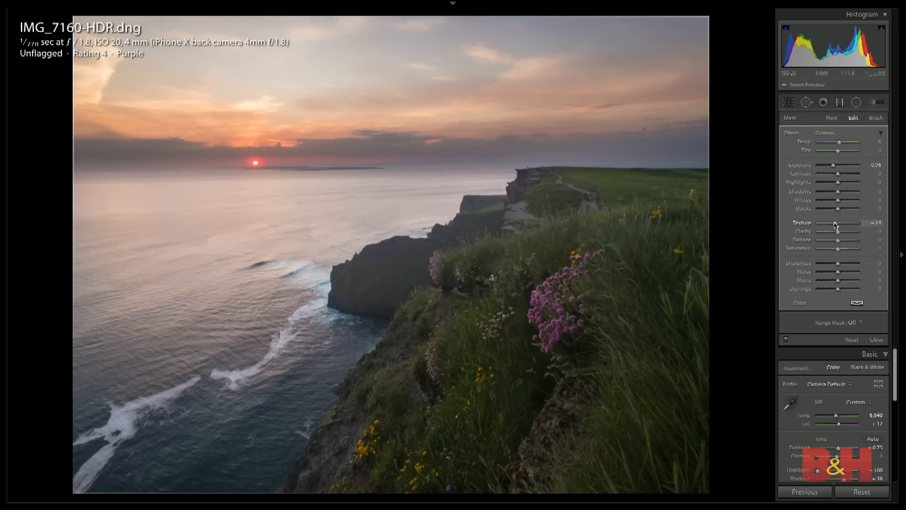
# - Set the whole photo's Texture to +31, Clarity to +20 and Dehaze to +12
pyautogui.scroll(-5, 853, 423)
pyautogui.click(853, 421)
pyautogui.moveTo(849, 420)
pyautogui.mouseDown()
pyautogui.moveTo(843, 413)
pyautogui.moveTo(841, 421)
pyautogui.mouseUp()
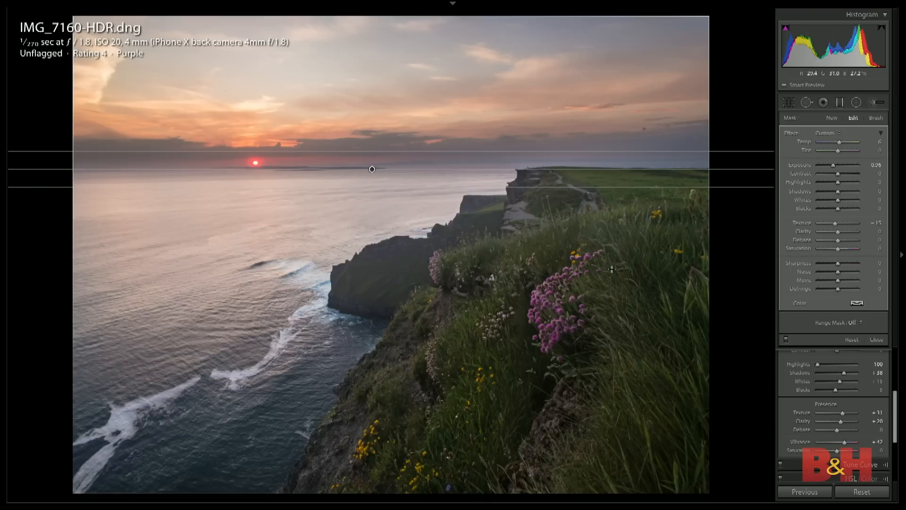
pyautogui.click(874, 340)
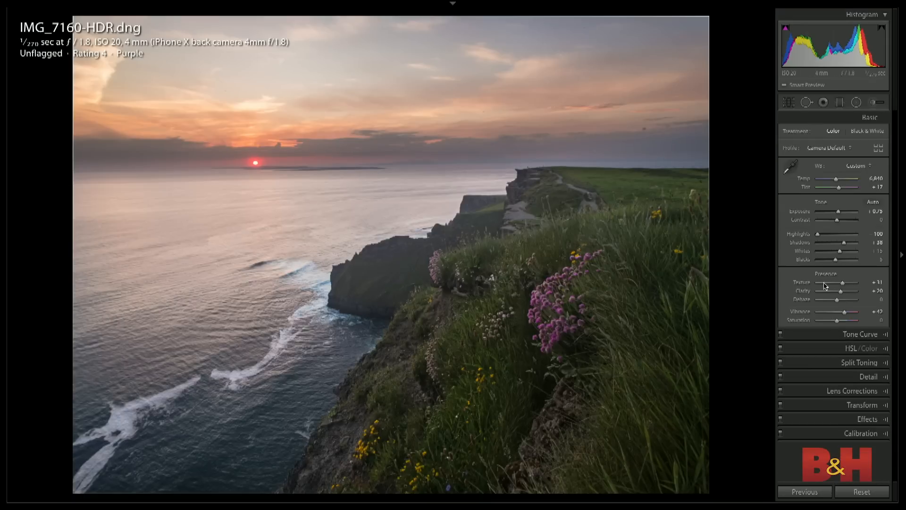
pyautogui.moveTo(838, 301); pyautogui.dragTo(840, 301)
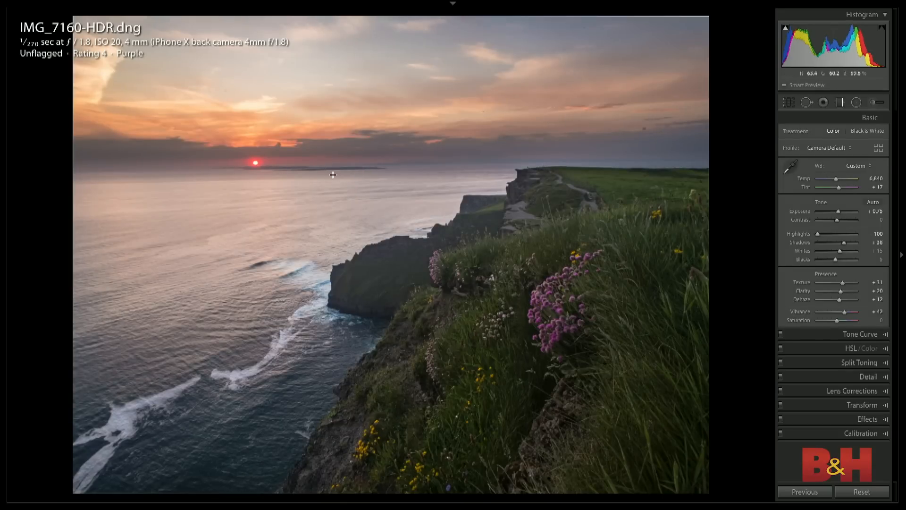
# - Readjust the sky's graduated filter to Temp 9, Exposure −0.46 and Highlights −99, and finish editing it
pyautogui.press('m')
pyautogui.click(372, 169)
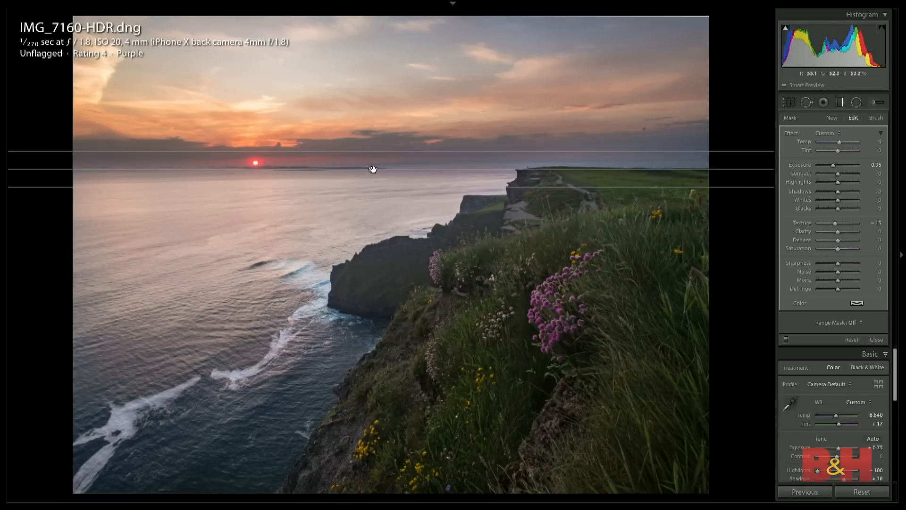
pyautogui.moveTo(833, 166); pyautogui.dragTo(835, 167)
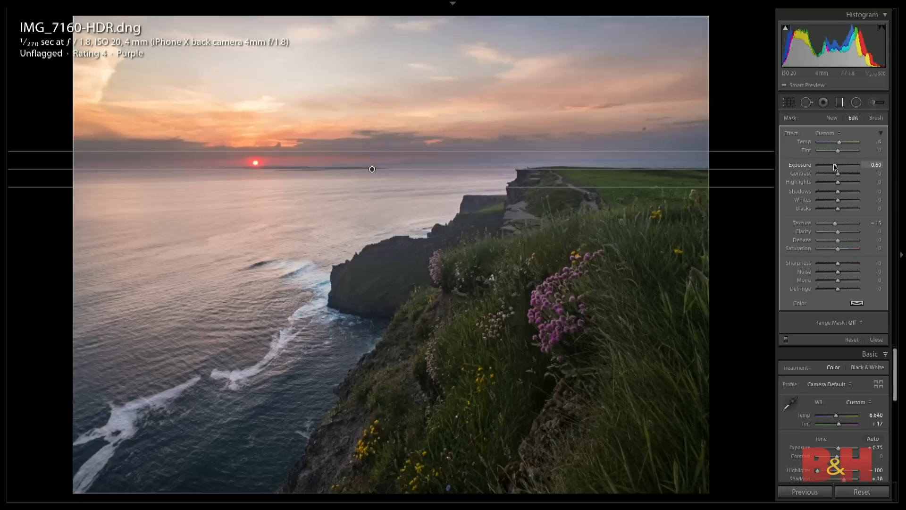
pyautogui.moveTo(838, 182); pyautogui.dragTo(818, 184)
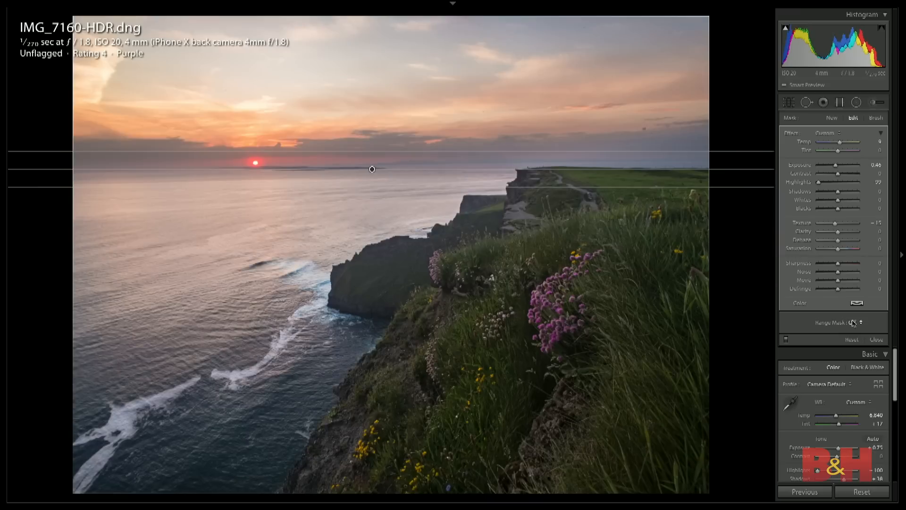
pyautogui.click(877, 339)
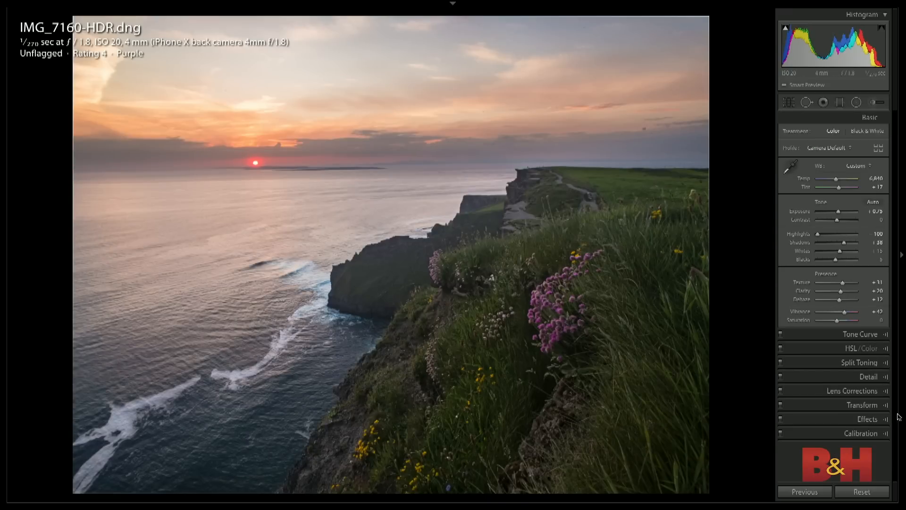
# - Add a post-crop vignette to the coastal photo with Amount −11 and Midpoint 28
pyautogui.click(867, 419)
pyautogui.moveTo(836, 247); pyautogui.dragTo(829, 259)
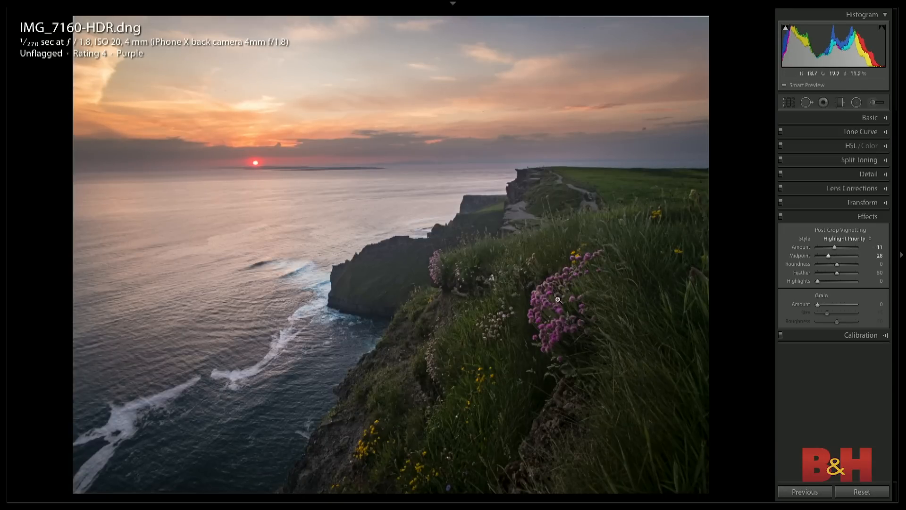
# - Brush a new local adjustment with Exposure 0.28 and Whites 49 over the large cluster of pink flowers, resetting the other effect settings
pyautogui.press('k')
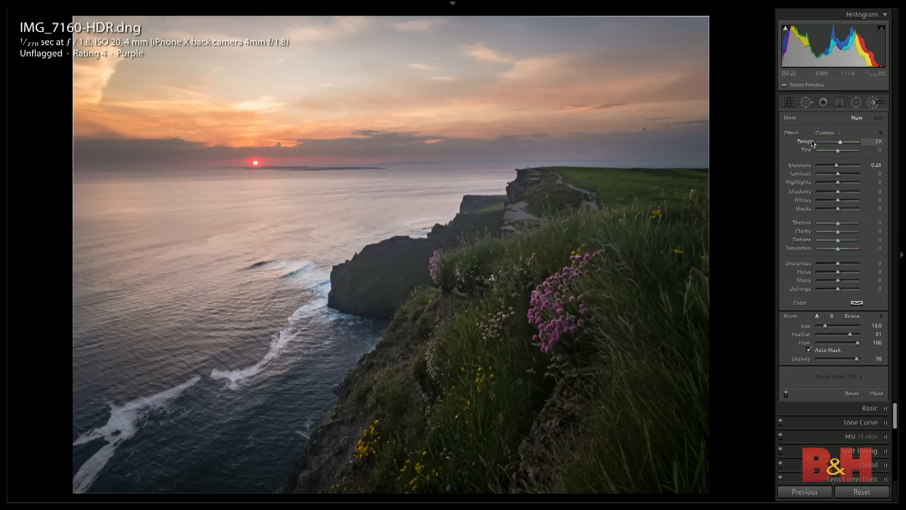
pyautogui.doubleClick(791, 133)
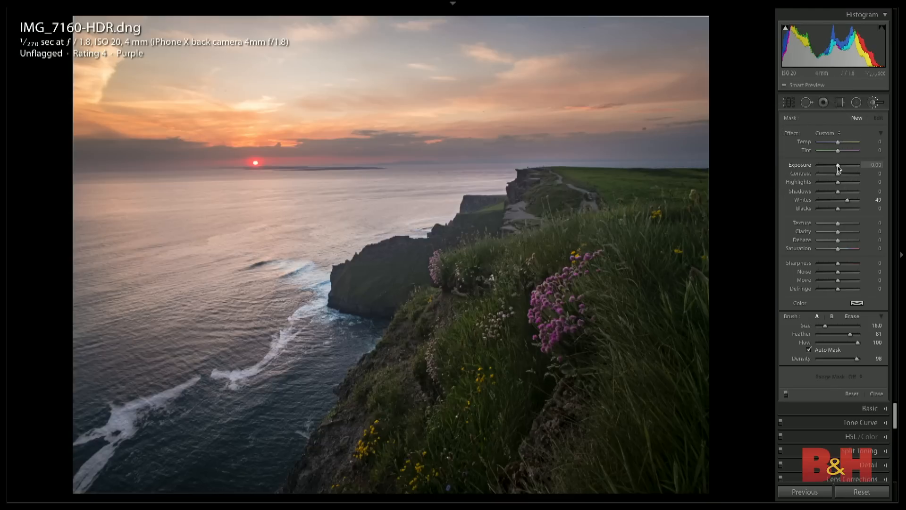
pyautogui.moveTo(838, 166); pyautogui.dragTo(840, 166)
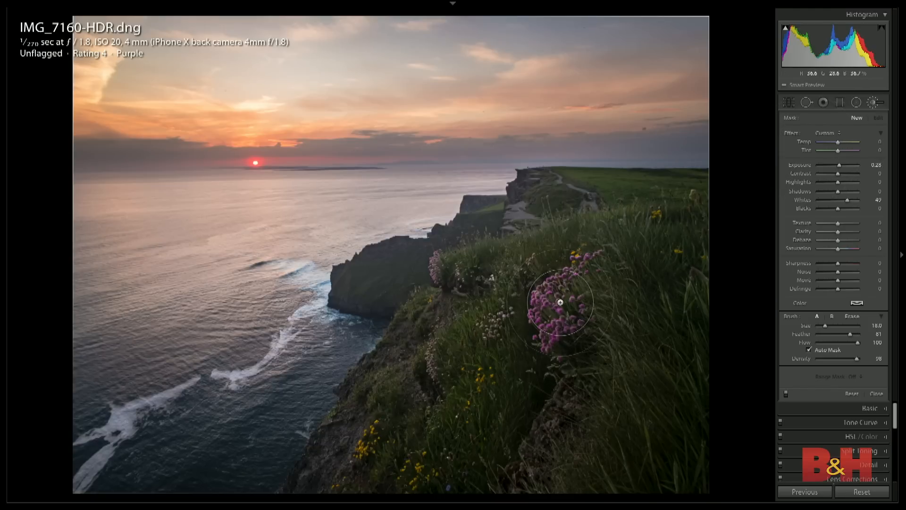
pyautogui.moveTo(542, 318)
pyautogui.mouseDown()
pyautogui.moveTo(570, 277)
pyautogui.moveTo(548, 317)
pyautogui.moveTo(543, 294)
pyautogui.moveTo(572, 272)
pyautogui.moveTo(556, 323)
pyautogui.mouseUp()
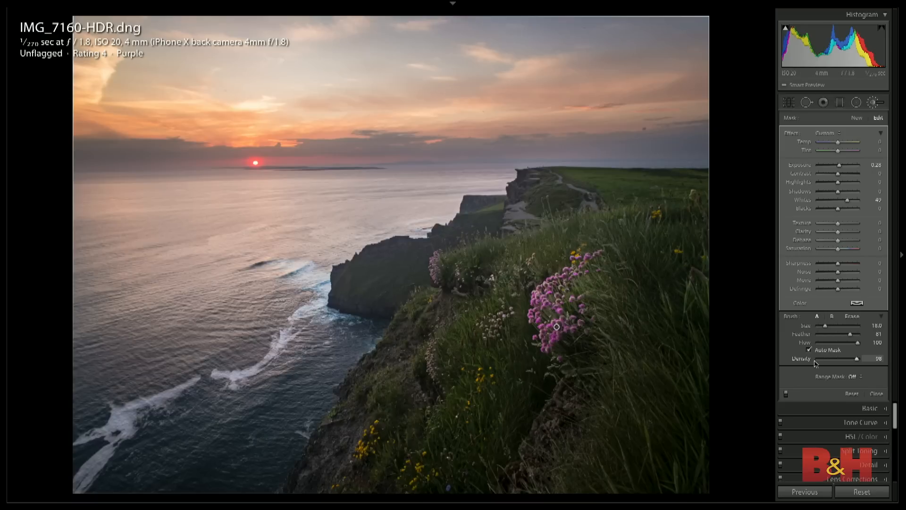
# - Limit the flower brush with a Color range mask sampled from the pink blossoms, with the range Amount at 53
pyautogui.click(854, 376)
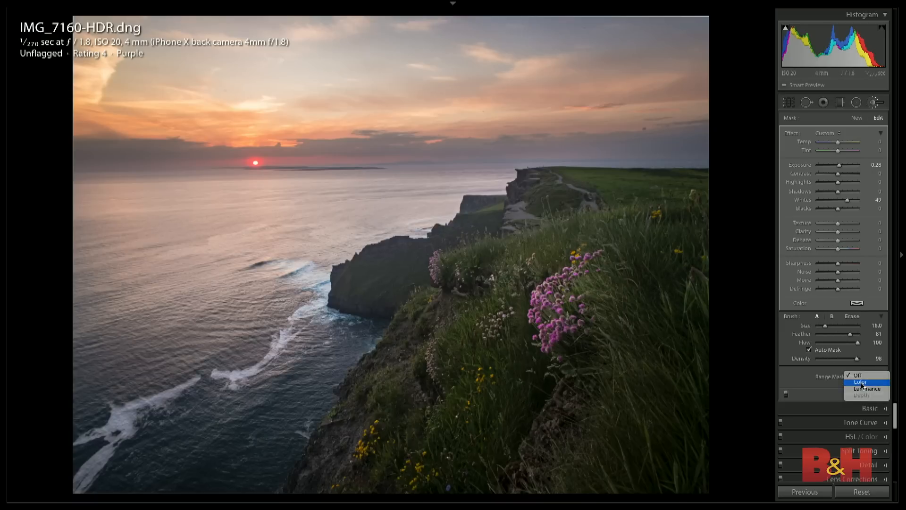
pyautogui.click(861, 382)
pyautogui.press('z')
pyautogui.moveTo(742, 403); pyautogui.dragTo(182, 126)
pyautogui.moveTo(366, 270); pyautogui.dragTo(309, 266)
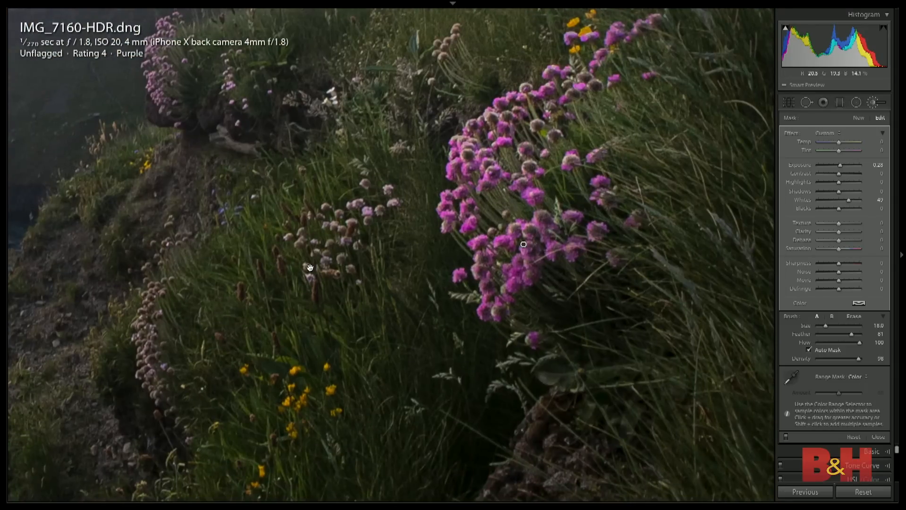
pyautogui.click(793, 377)
pyautogui.click(466, 226)
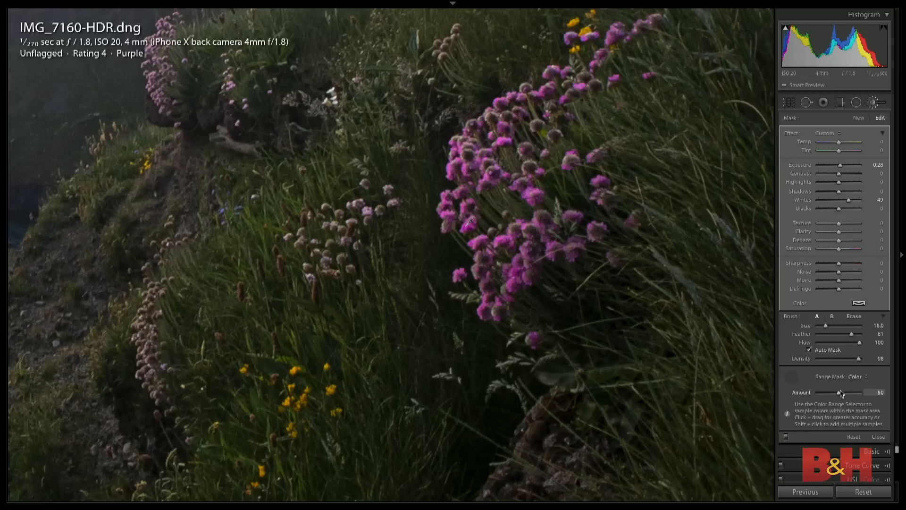
pyautogui.press('alt')
pyautogui.moveTo(844, 394); pyautogui.dragTo(841, 395)
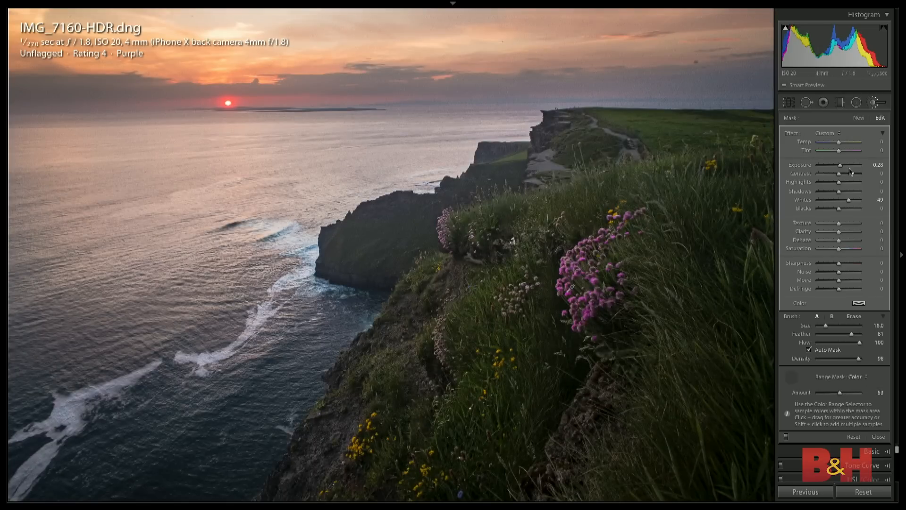
# - Set the pink flowers' brush adjustment to Exposure 0.77, Clarity 19, Saturation 19 and Sharpness 35, and put the colour range selector away
pyautogui.moveTo(841, 165); pyautogui.dragTo(844, 166)
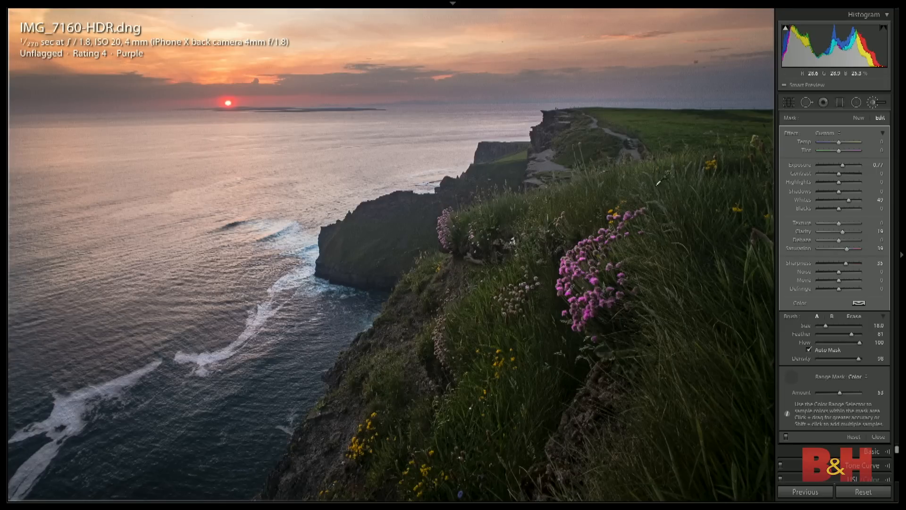
pyautogui.click(791, 377)
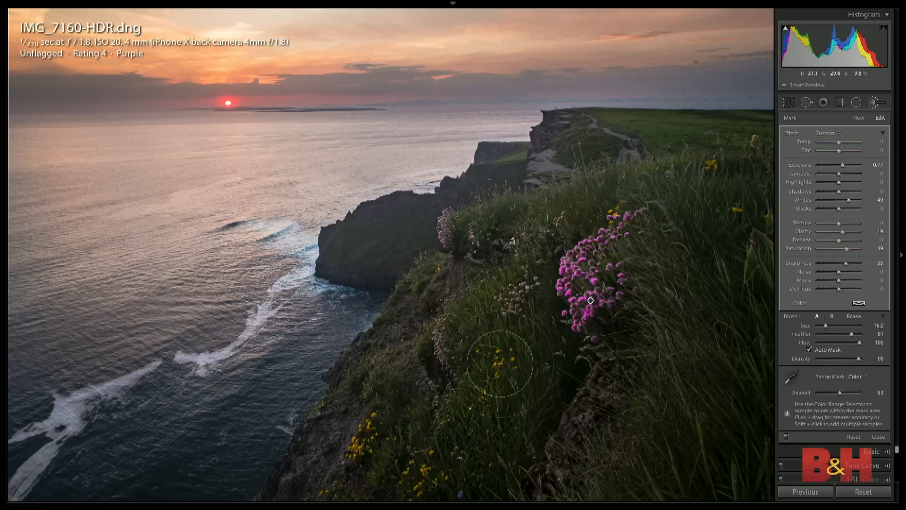
# - Brush a separate adjustment with Exposure 0.28 and Whites 49 over the yellow flowers in the grass, and finish brushing
pyautogui.press('k')
pyautogui.press('k')
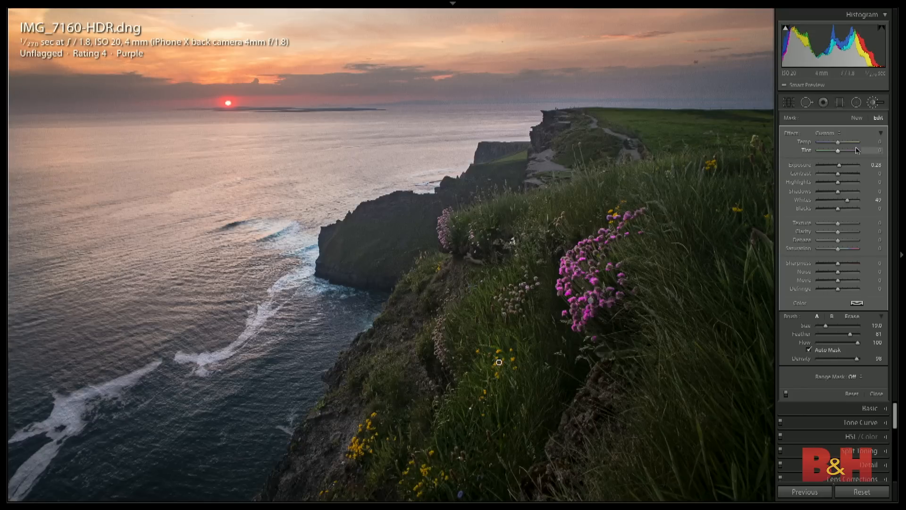
pyautogui.click(876, 394)
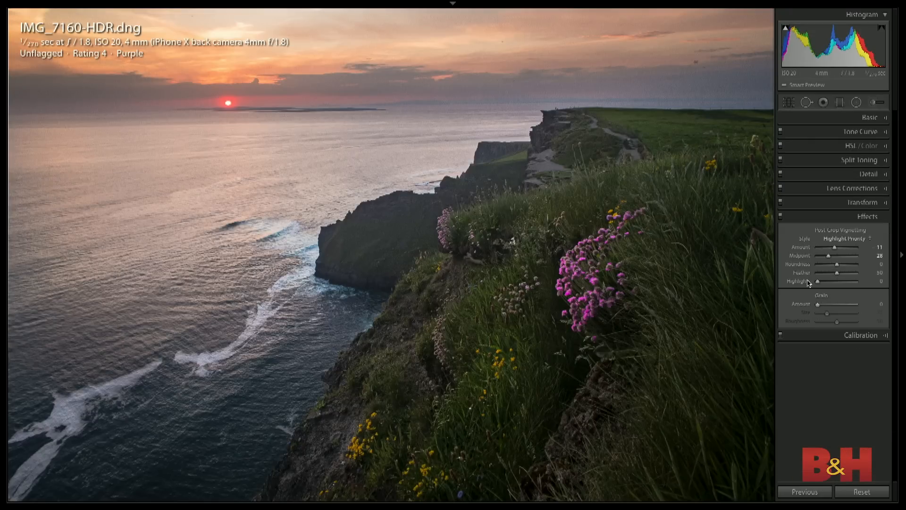
# - Raise the photo's Green saturation to +27 in the HSL adjustments
pyautogui.click(851, 146)
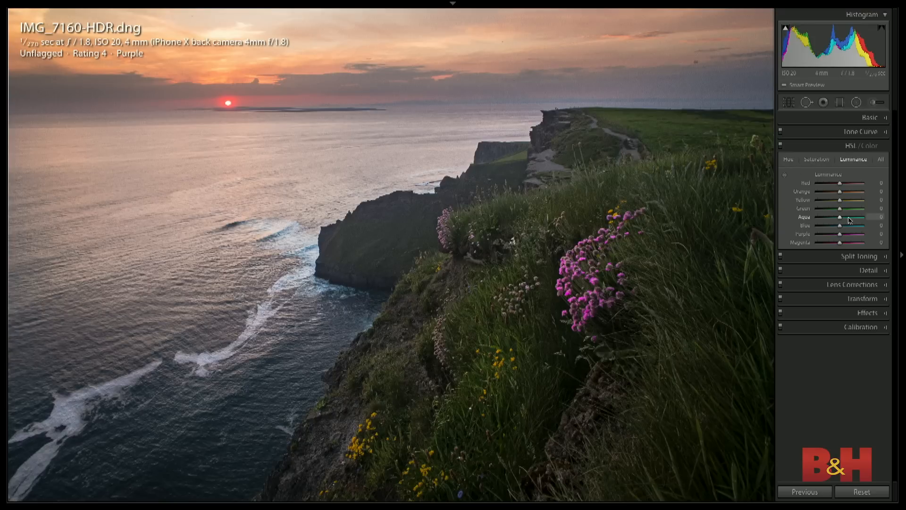
pyautogui.click(821, 162)
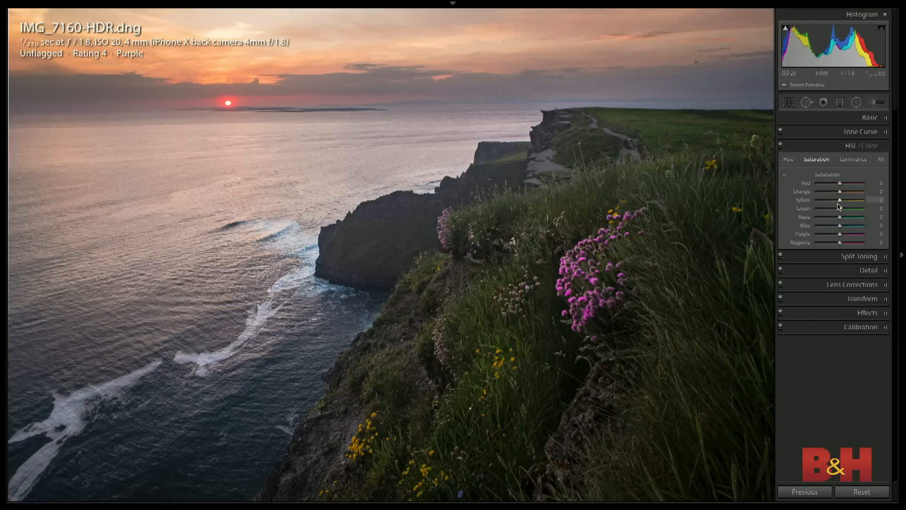
pyautogui.moveTo(840, 209)
pyautogui.mouseDown()
pyautogui.moveTo(861, 209)
pyautogui.moveTo(816, 209)
pyautogui.moveTo(863, 209)
pyautogui.moveTo(835, 210)
pyautogui.moveTo(849, 210)
pyautogui.mouseUp()
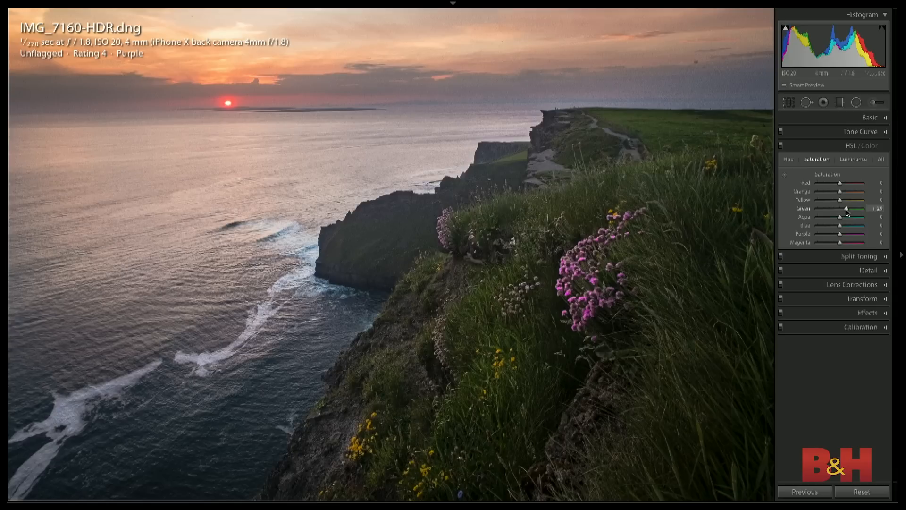
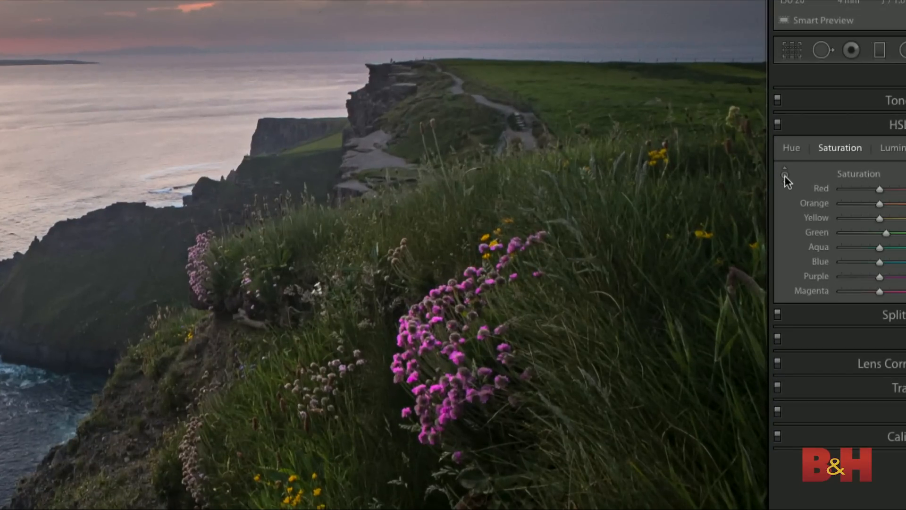
# - Adjust the grass saturation by direct targeting on the photo, ending with Yellow at +17 and Green at +16
pyautogui.click(784, 175)
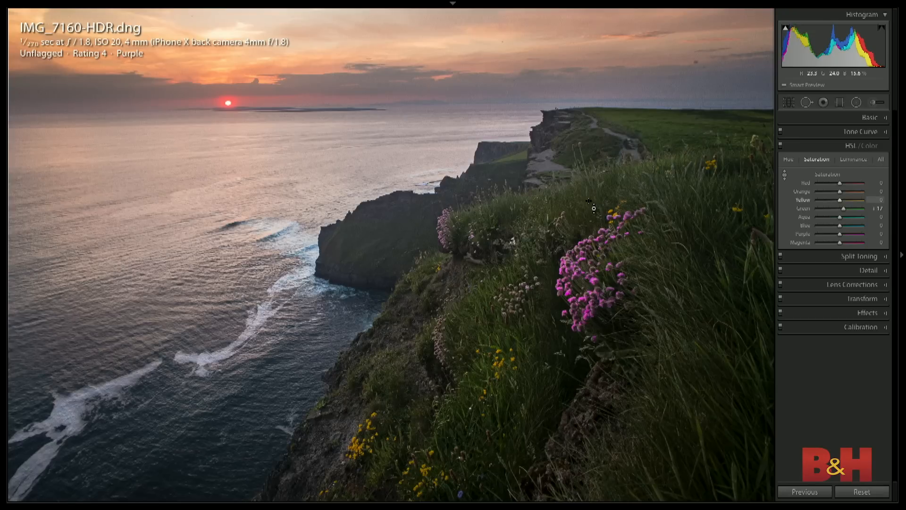
pyautogui.moveTo(593, 207); pyautogui.dragTo(593, 178)
pyautogui.moveTo(593, 178); pyautogui.dragTo(593, 174)
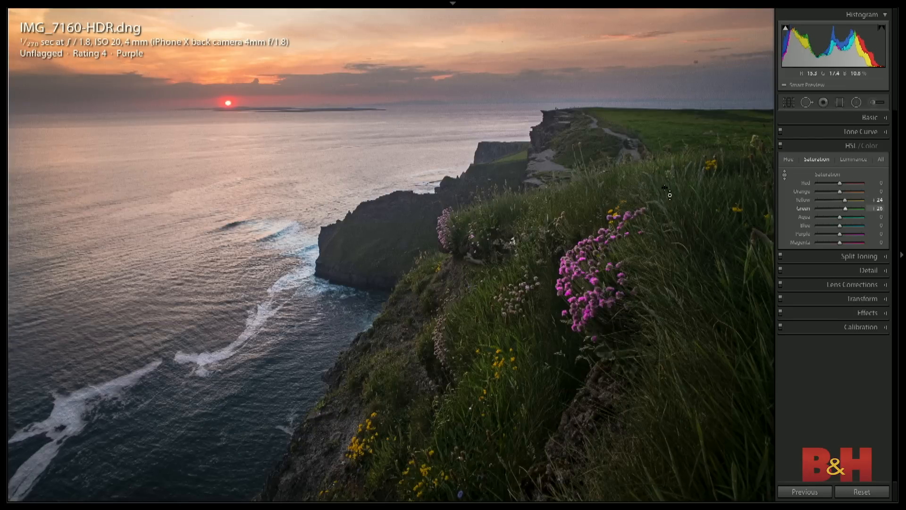
pyautogui.moveTo(664, 188); pyautogui.dragTo(665, 193)
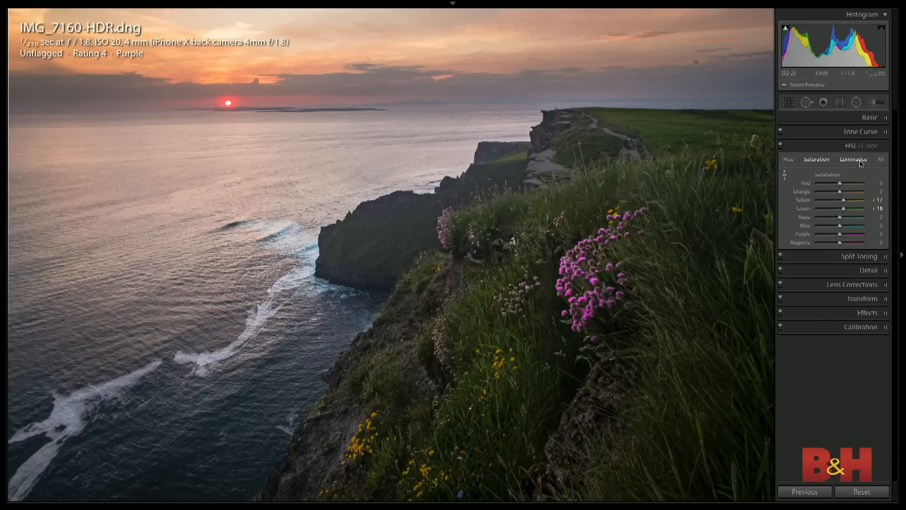
# - Brighten the grass by direct luminance targeting to Yellow +15 and Green +21, and show the whole photo
pyautogui.click(858, 161)
pyautogui.moveTo(668, 197); pyautogui.dragTo(667, 180)
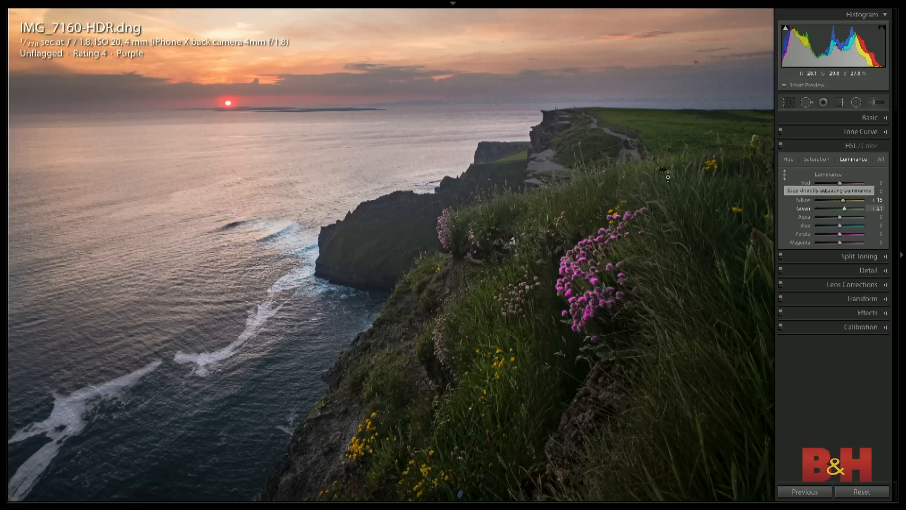
pyautogui.press('z')
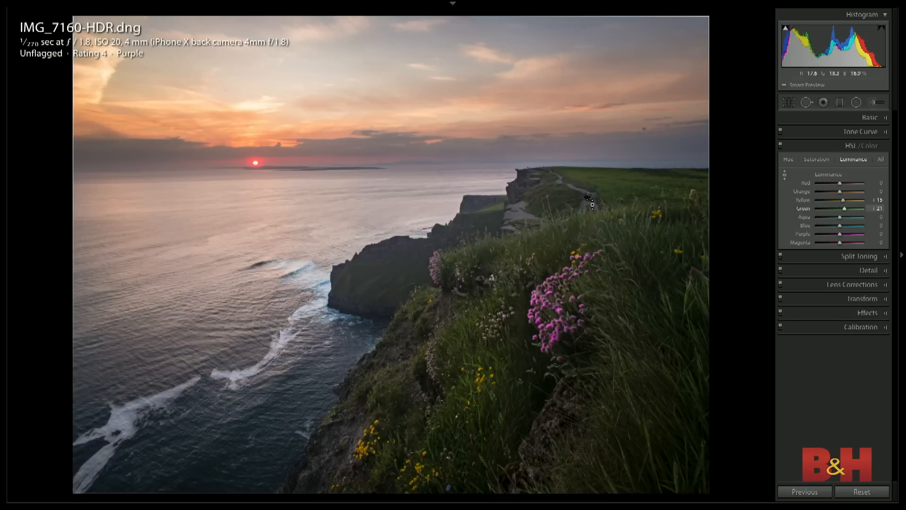
# - Try raising the Lights region of the photo's Tone Curve
pyautogui.click(882, 134)
pyautogui.moveTo(839, 285); pyautogui.dragTo(846, 286)
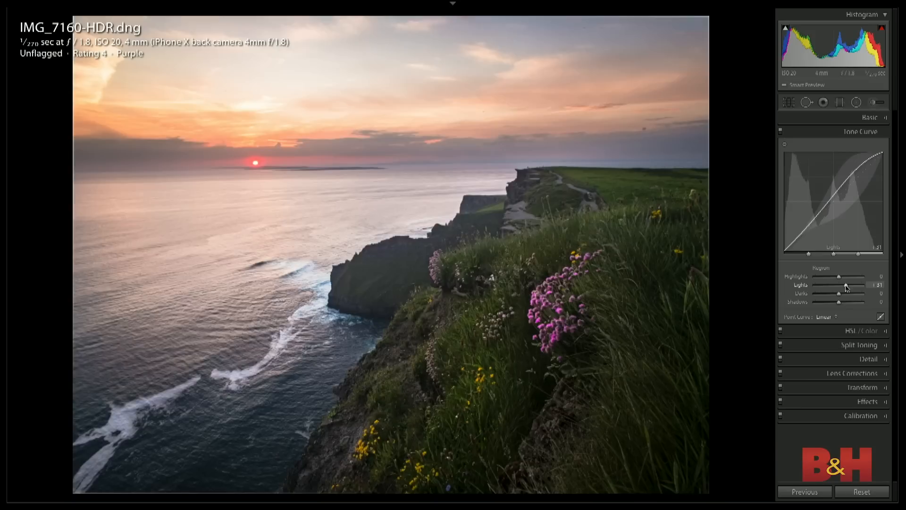
# - Set the photo's Basic adjustments to Exposure 0.30, Shadows +51, Texture +35 and Clarity +25
pyautogui.click(869, 118)
pyautogui.moveTo(837, 213); pyautogui.dragTo(837, 213)
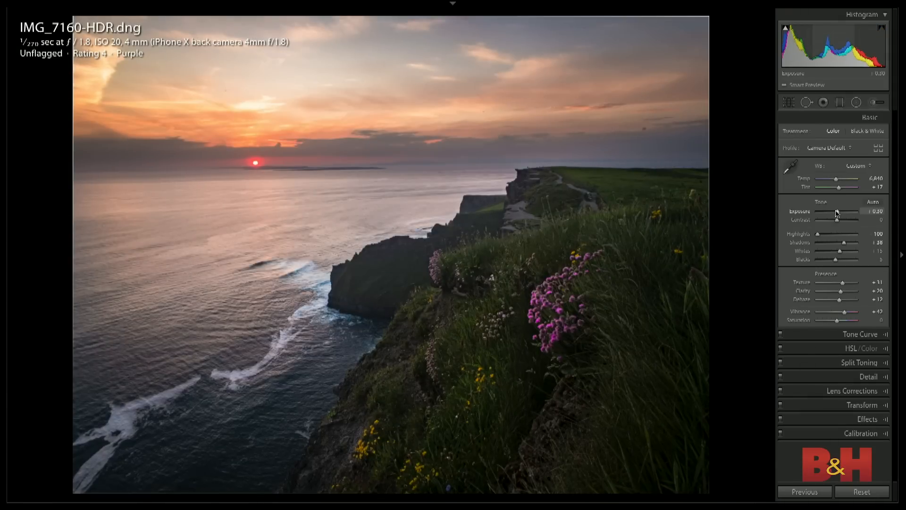
pyautogui.moveTo(843, 242); pyautogui.dragTo(845, 244)
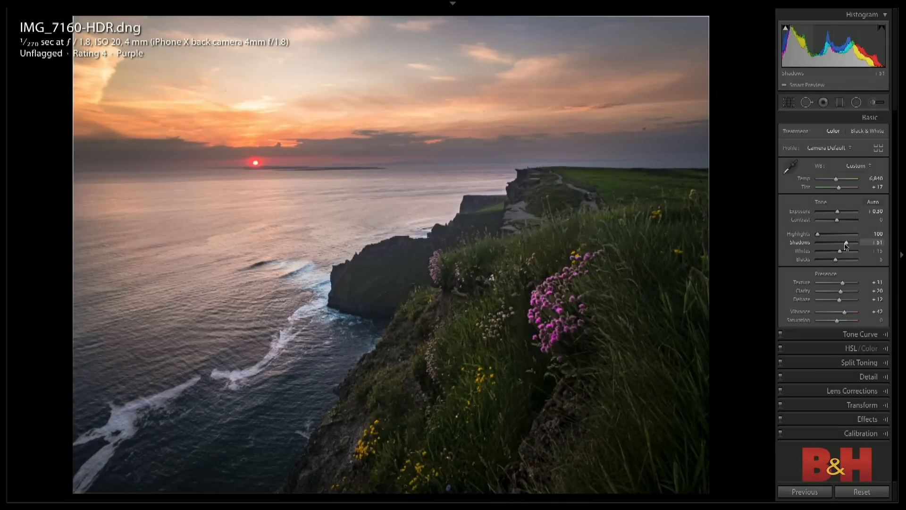
pyautogui.moveTo(843, 283); pyautogui.dragTo(843, 292)
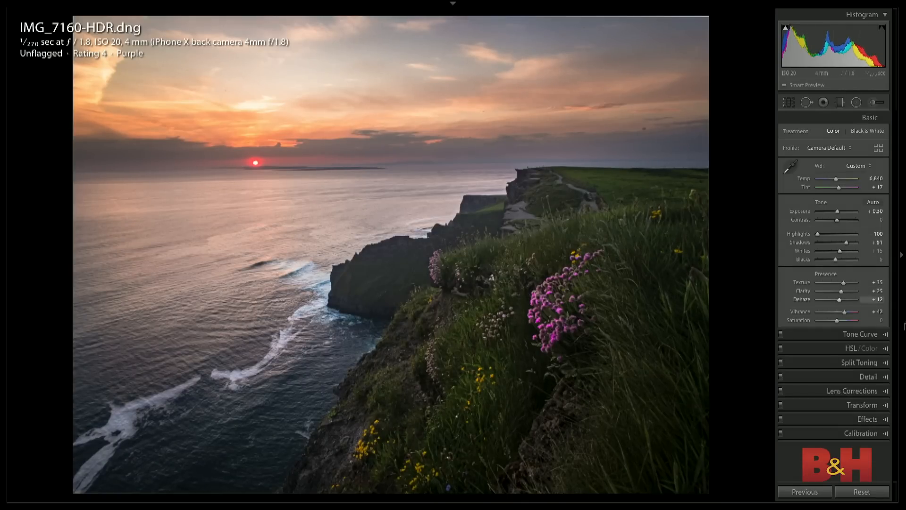
# - Warm the highlights with Split Toning, using Hue 39 and a Saturation of about half the range
pyautogui.click(858, 363)
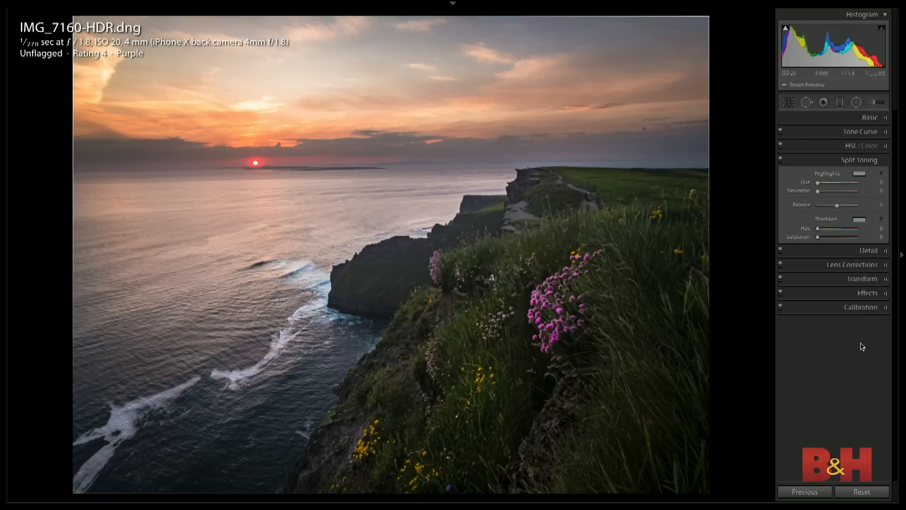
pyautogui.write('39')
pyautogui.press('Return')
pyautogui.moveTo(818, 191); pyautogui.dragTo(839, 193)
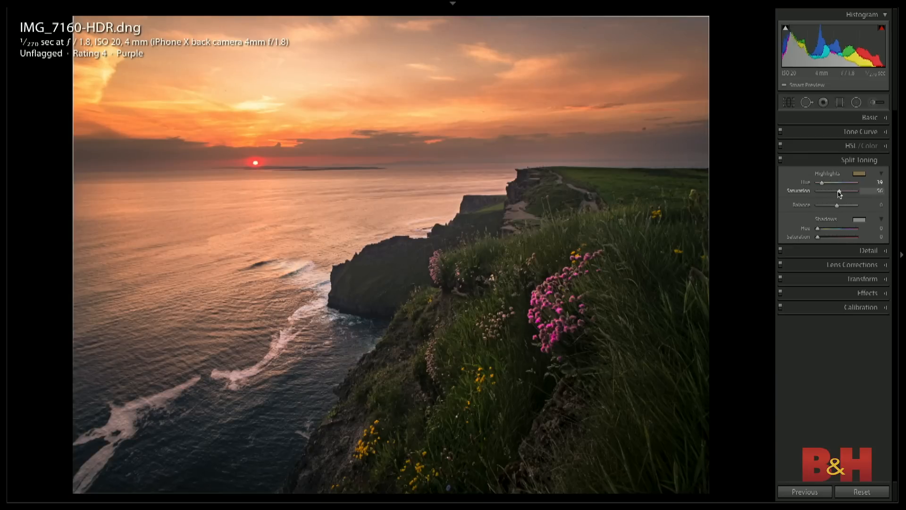
# - Compare the sunset edit with the original by resetting all develop settings and undoing the reset
pyautogui.hotkey('ctrl', 'shift', 'r')
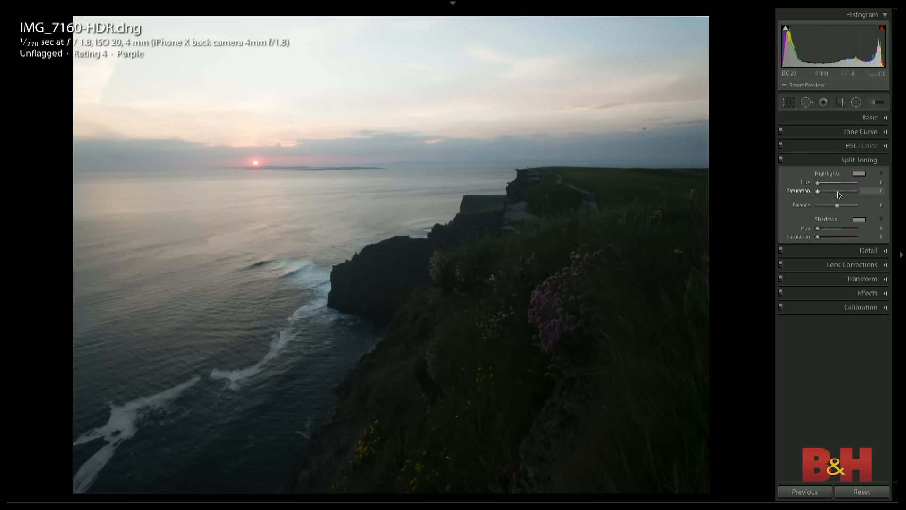
pyautogui.hotkey('ctrl', 'z')
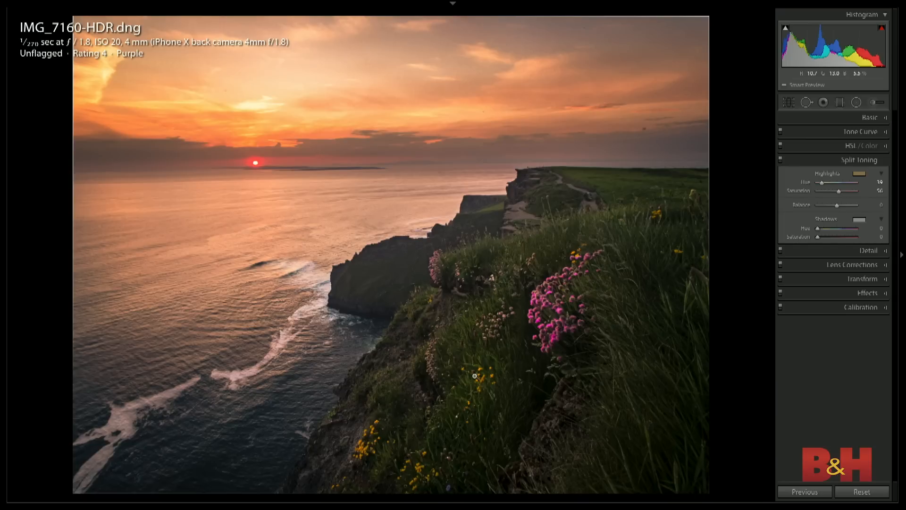
# - Return to the photo grid and open the edited autumn tree panorama, IMG_4682-Pano.dng Copy 1, in the large single-photo view
pyautogui.press('g')
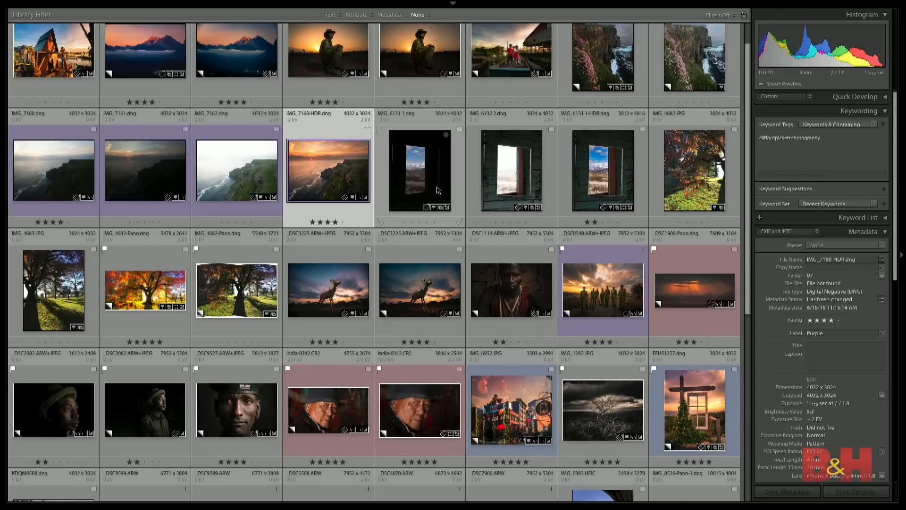
pyautogui.click(402, 175)
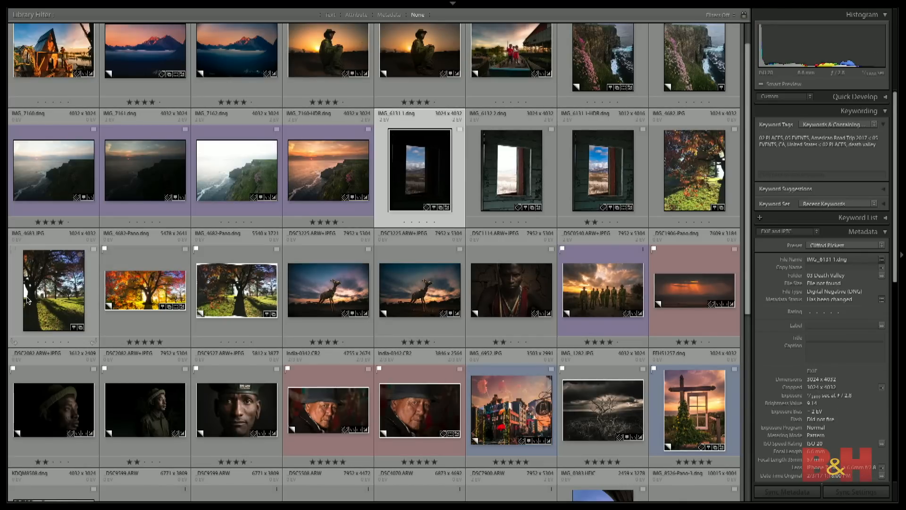
pyautogui.click(39, 298)
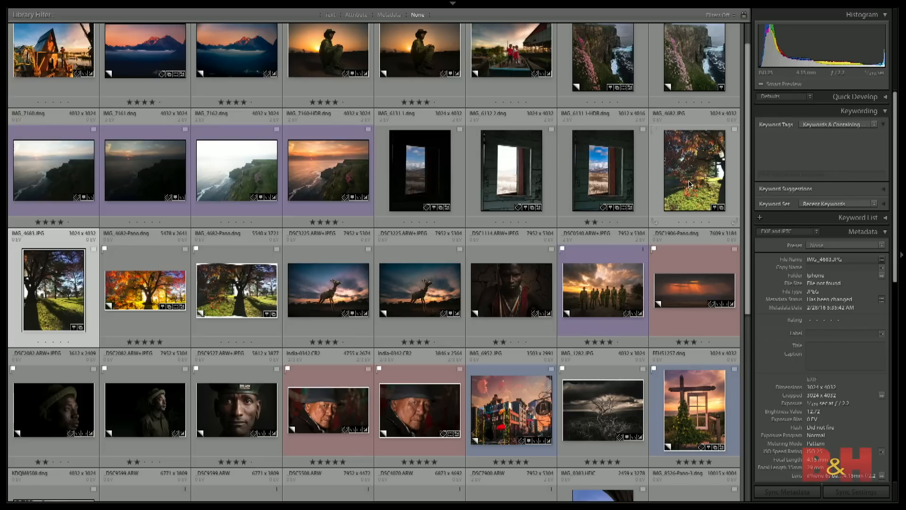
pyautogui.click(150, 296)
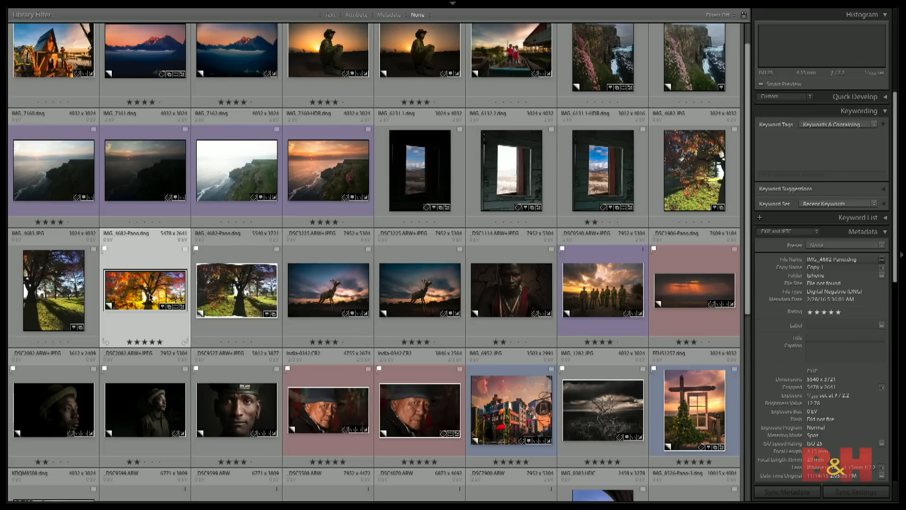
pyautogui.doubleClick(150, 296)
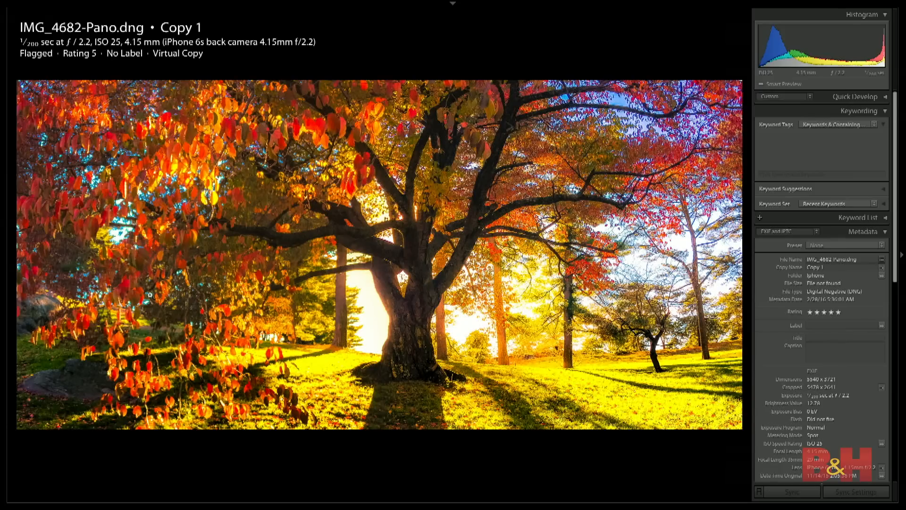
# - Compare the source frames IMG_4682.JPG and IMG_4683.JPG with the edited autumn panorama
pyautogui.press('Left')
pyautogui.press('Left')
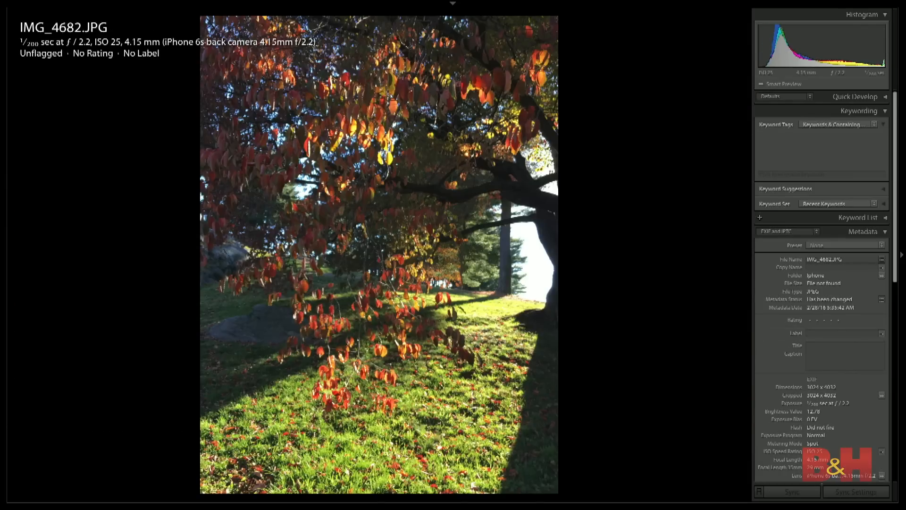
pyautogui.press('Right')
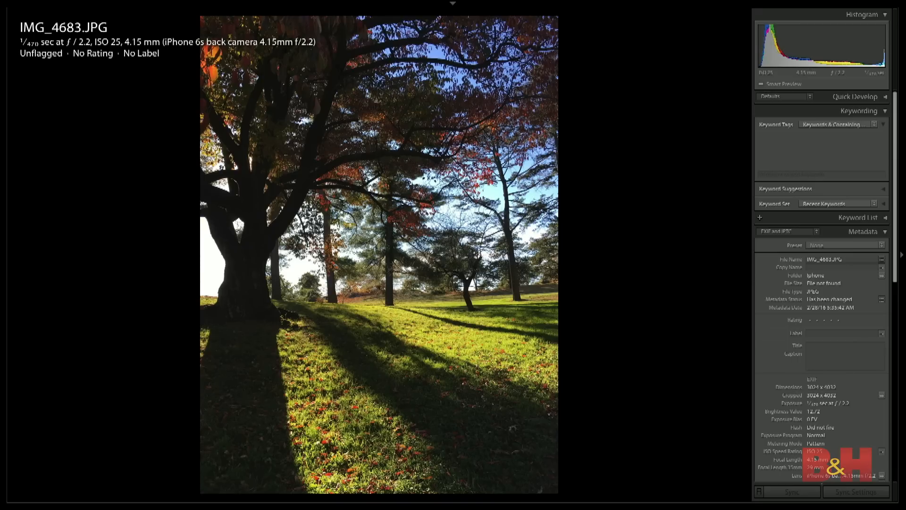
pyautogui.press('Left')
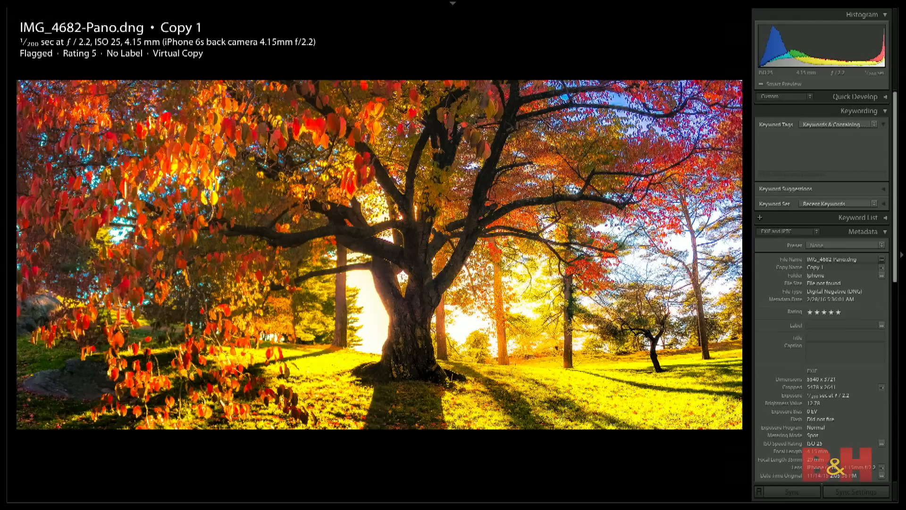
# - Switch the photo info overlay to exposure bias and megapixels, and compare the panorama's resolution with its two source frames
pyautogui.press('i')
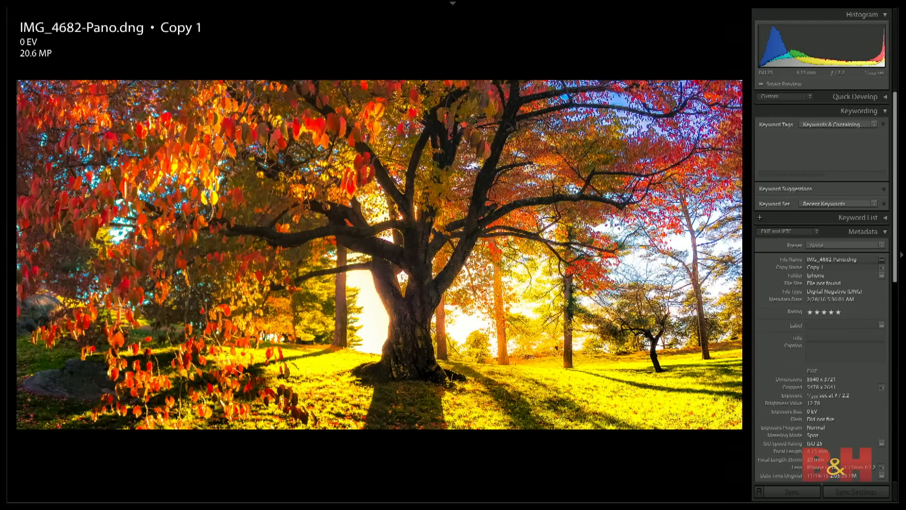
pyautogui.press('Right')
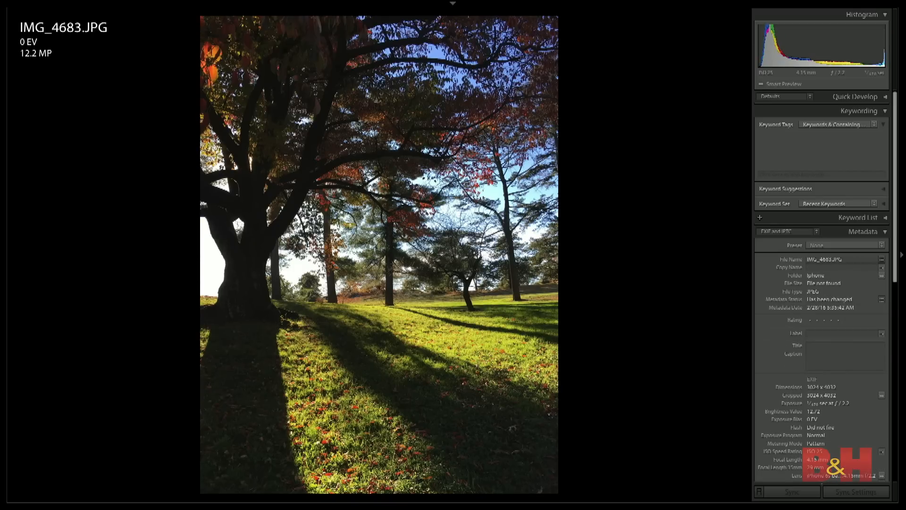
pyautogui.press('Left')
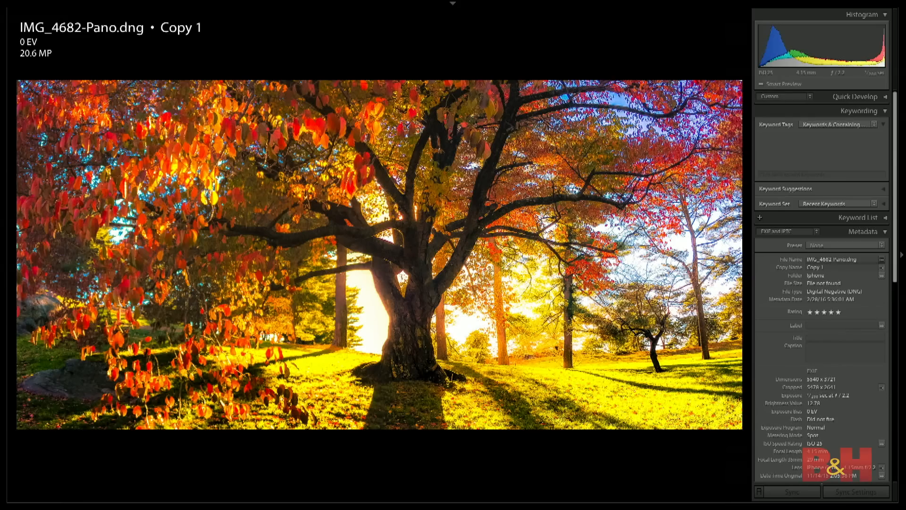
pyautogui.press('Right')
pyautogui.press('Right')
pyautogui.press('Left')
pyautogui.press('Right')
pyautogui.press('Left')
pyautogui.press('Right')
pyautogui.press('Left')
pyautogui.press('Left')
pyautogui.press('Right')
# - Try to merge IMG_4682.JPG and IMG_4683.JPG from the grid into a panorama
pyautogui.press('g')
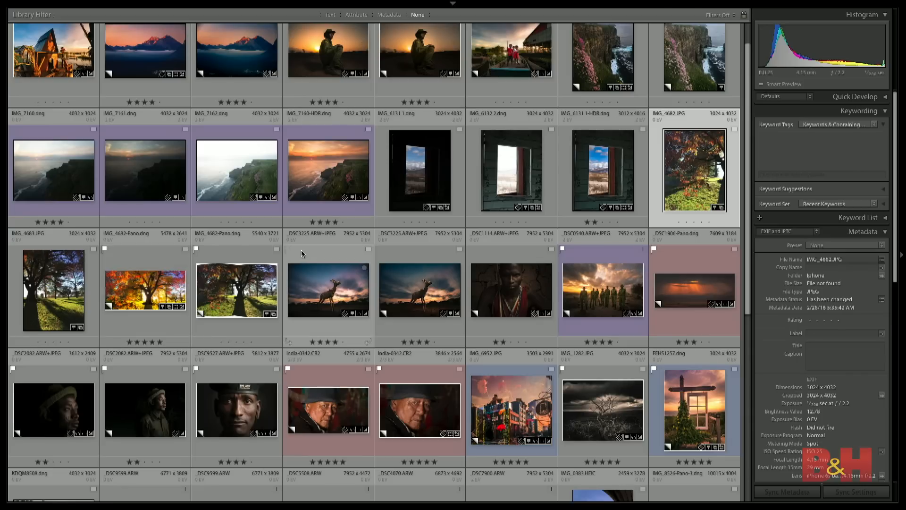
pyautogui.keyDown('shift'); pyautogui.click(55, 291); pyautogui.keyUp('shift')
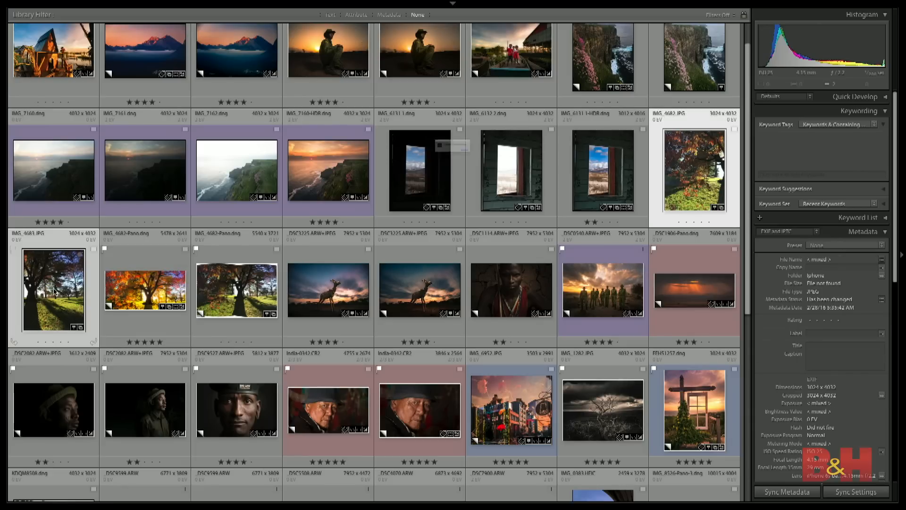
pyautogui.hotkey('ctrl', 'm')
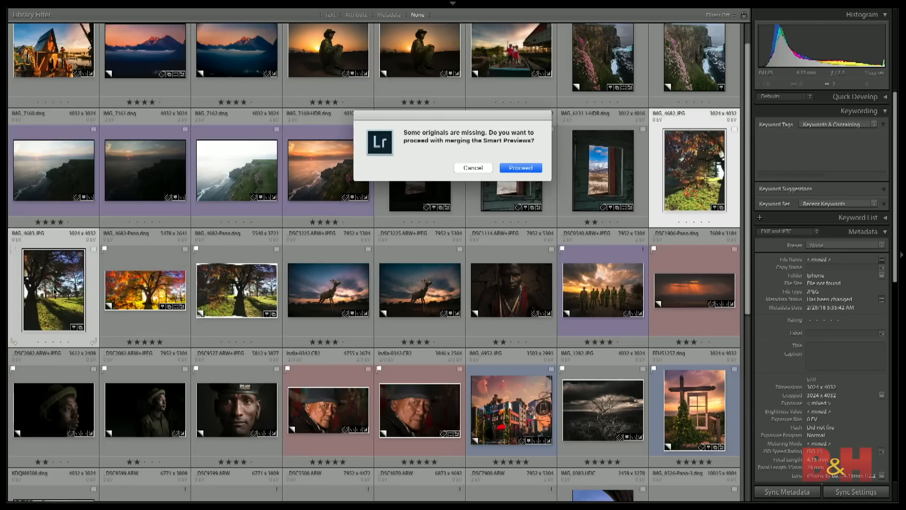
pyautogui.click(474, 168)
# - Open IMG_4682-Pano.dng Copy 1 for developing and check its unedited look by resetting the settings and undoing the reset
pyautogui.click(127, 291)
pyautogui.press('d')
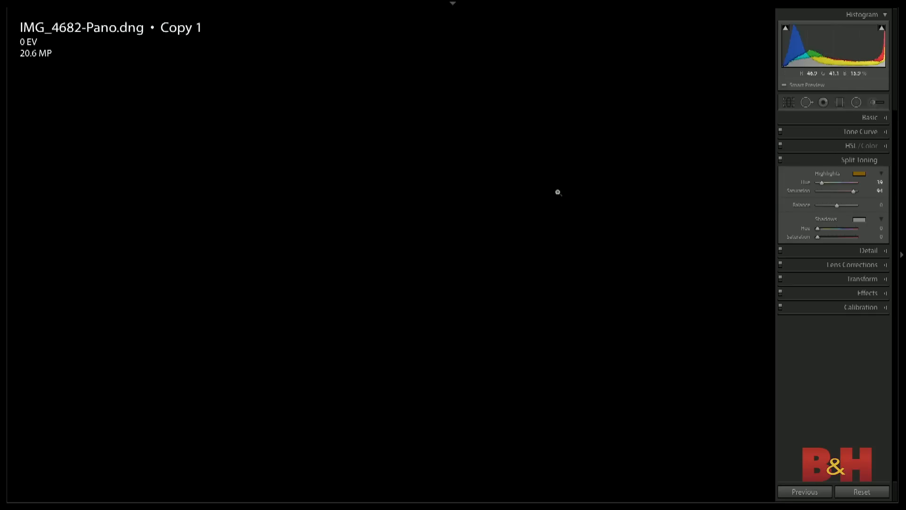
pyautogui.hotkey('ctrl', 'shift', 'r')
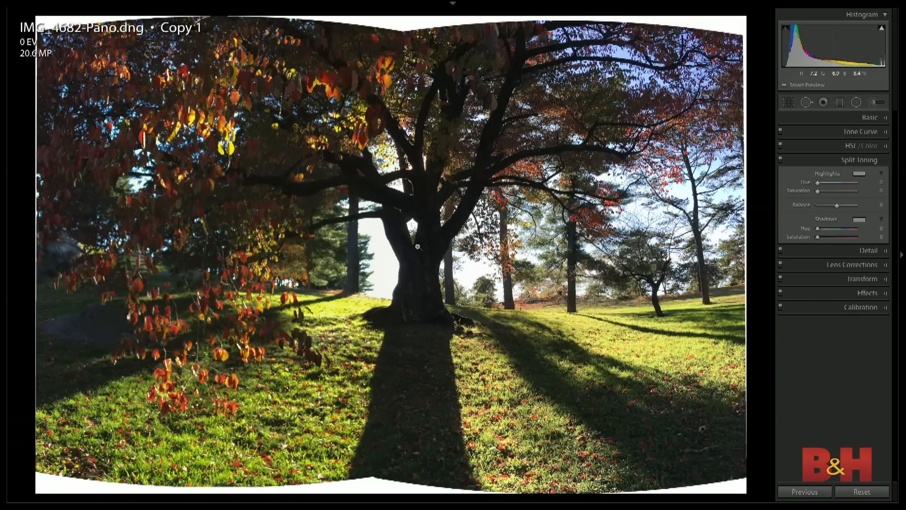
pyautogui.hotkey('ctrl', 'z')
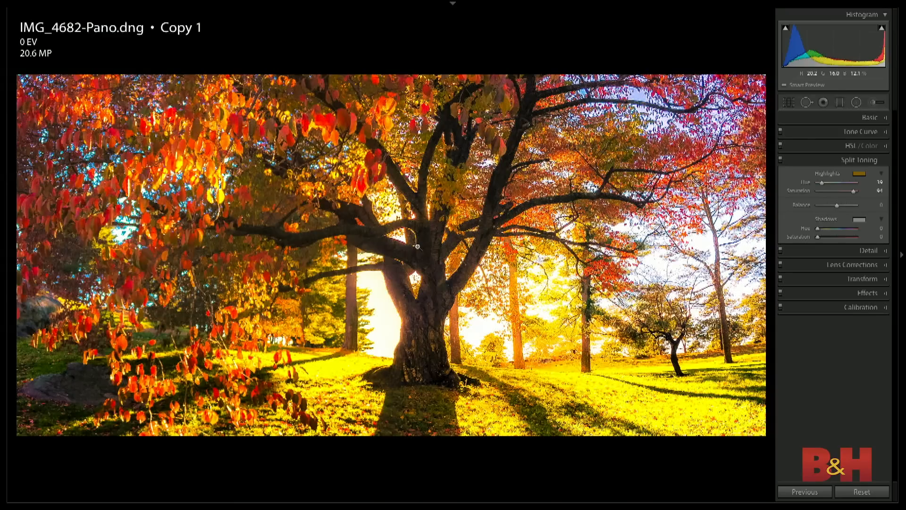
# - Create a new virtual copy of the autumn panorama and reset all of its develop settings
pyautogui.hotkey('ctrl', "'")
pyautogui.hotkey('ctrl', 'shift', 'r')
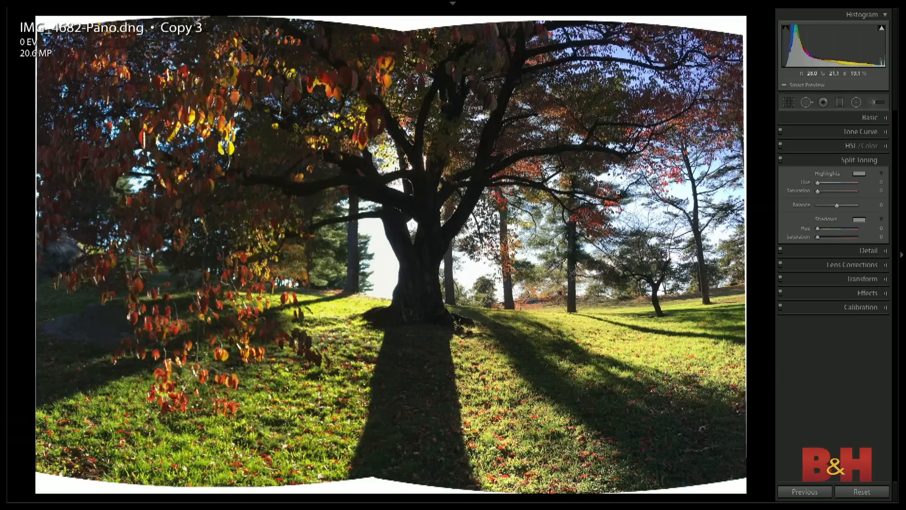
# - Crop the panorama copy inward at the upper and lower edges to remove the curved white borders, and widen the crop at both sides
pyautogui.press('r')
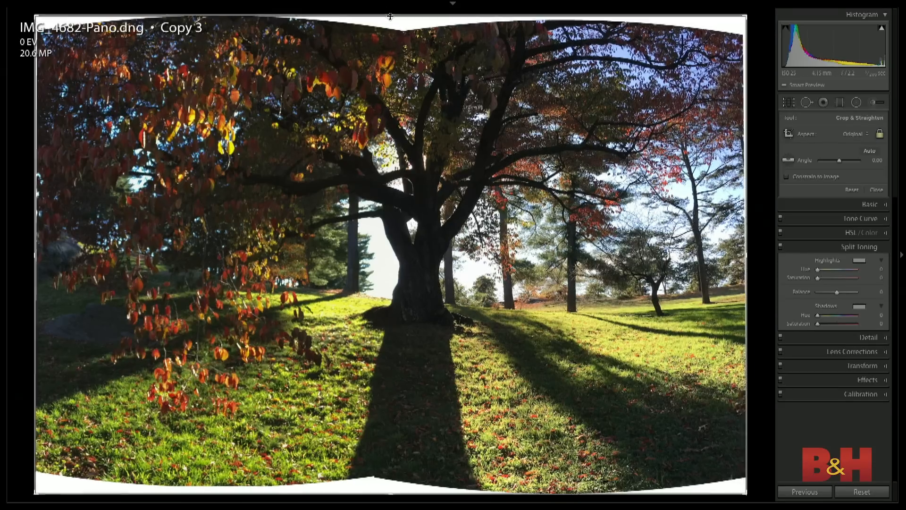
pyautogui.moveTo(390, 15); pyautogui.dragTo(390, 29)
pyautogui.moveTo(390, 485); pyautogui.dragTo(388, 475)
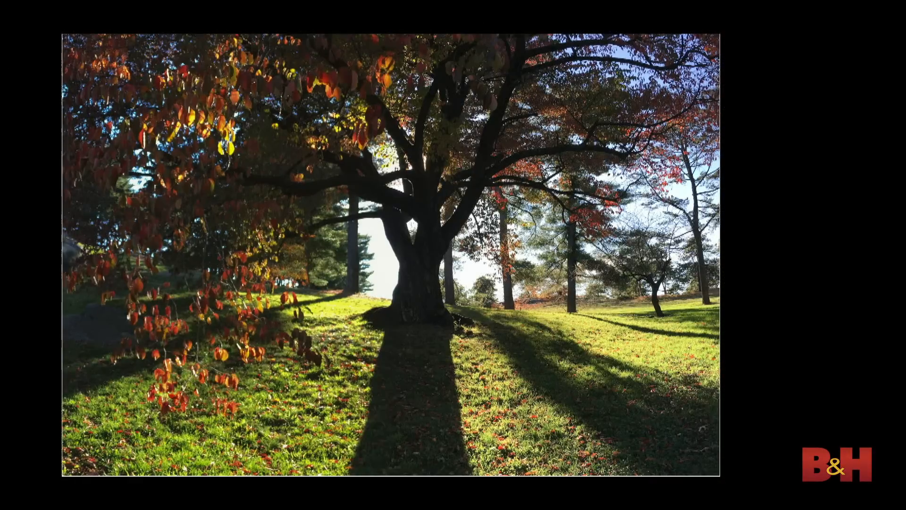
pyautogui.moveTo(720, 171)
pyautogui.mouseDown()
pyautogui.moveTo(770, 174)
pyautogui.moveTo(730, 176)
pyautogui.mouseUp()
pyautogui.moveTo(51, 238)
pyautogui.mouseDown()
pyautogui.moveTo(10, 237)
pyautogui.moveTo(41, 240)
pyautogui.mouseUp()
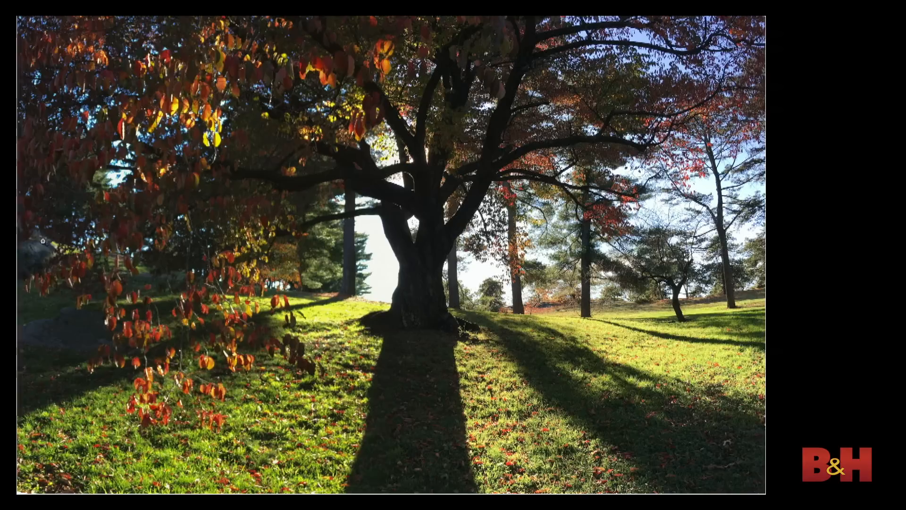
# - Set Exposure to +1.00, Highlights to -90 and Whites to +43, and raise the tone curve's Lights region to +31
pyautogui.press('l')
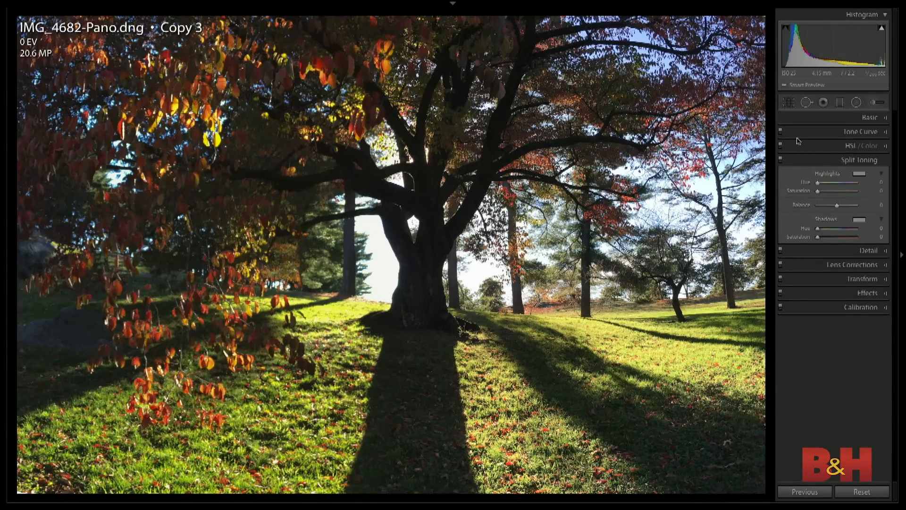
pyautogui.click(868, 118)
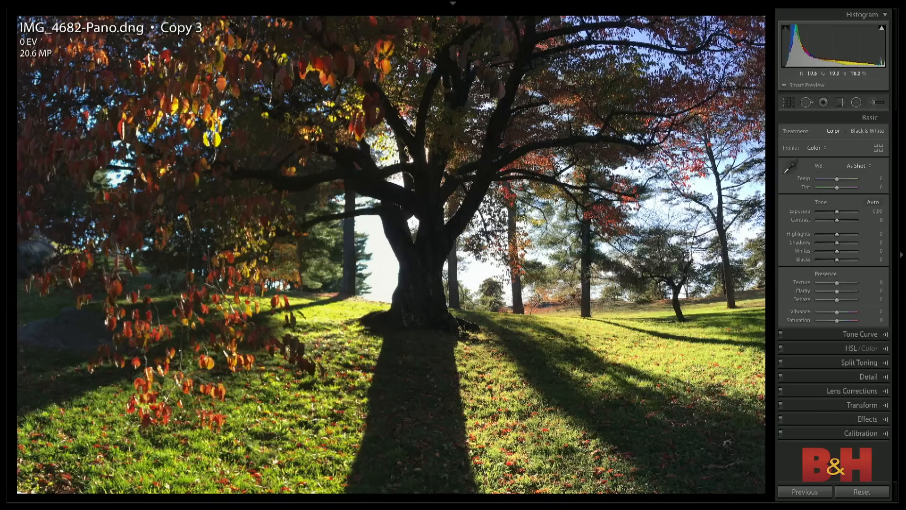
pyautogui.moveTo(839, 214); pyautogui.dragTo(846, 252)
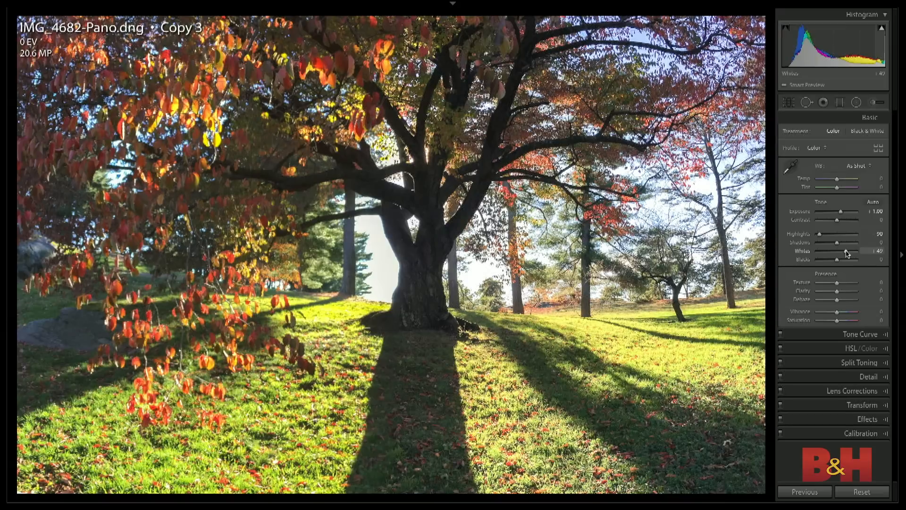
pyautogui.click(860, 334)
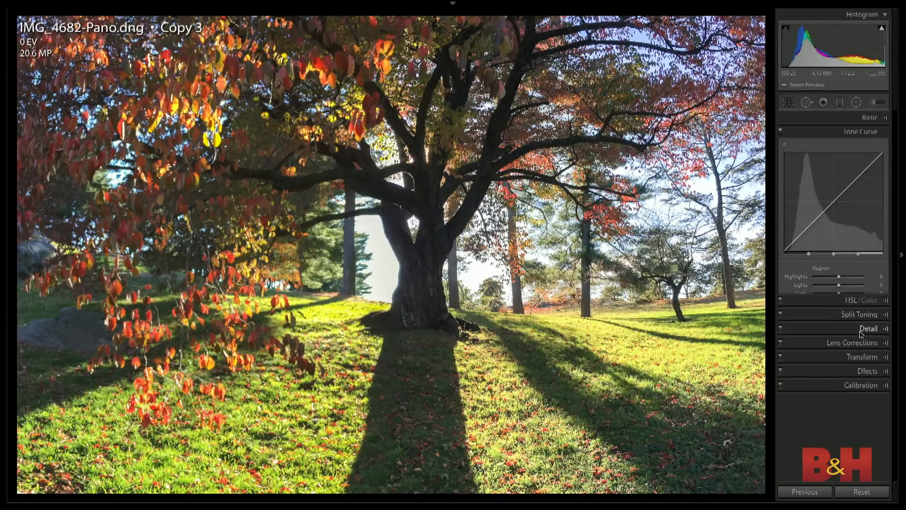
pyautogui.moveTo(849, 284); pyautogui.dragTo(850, 286)
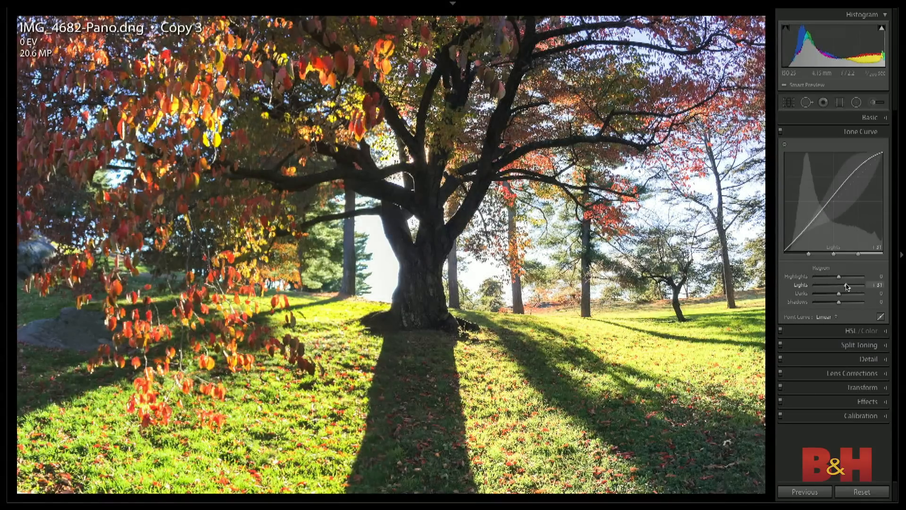
# - Set Exposure to +0.55 and Shadows to +18, and compare against the unedited panorama by resetting the settings and undoing the reset
pyautogui.click(865, 119)
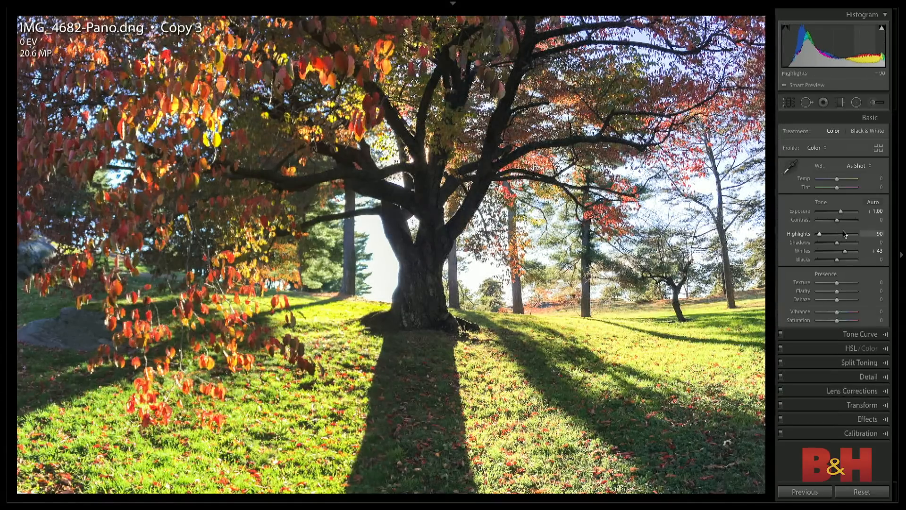
pyautogui.moveTo(840, 213); pyautogui.dragTo(842, 246)
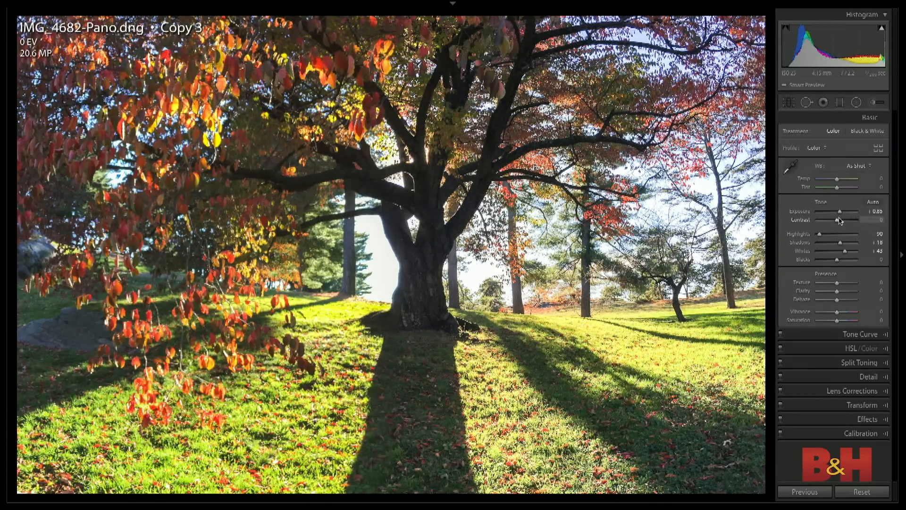
pyautogui.moveTo(840, 214); pyautogui.dragTo(838, 213)
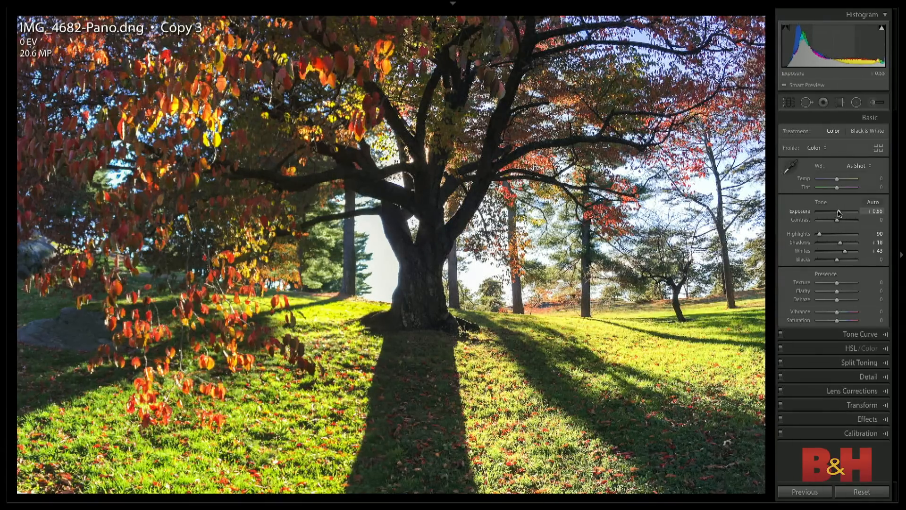
pyautogui.hotkey('ctrl', 'shift', 'r')
pyautogui.hotkey('ctrl', 'z')
# - Warm the white balance to Temp +17, set Vibrance to +42, and compare with the unedited photo through a temporary reset
pyautogui.moveTo(836, 180); pyautogui.dragTo(841, 180)
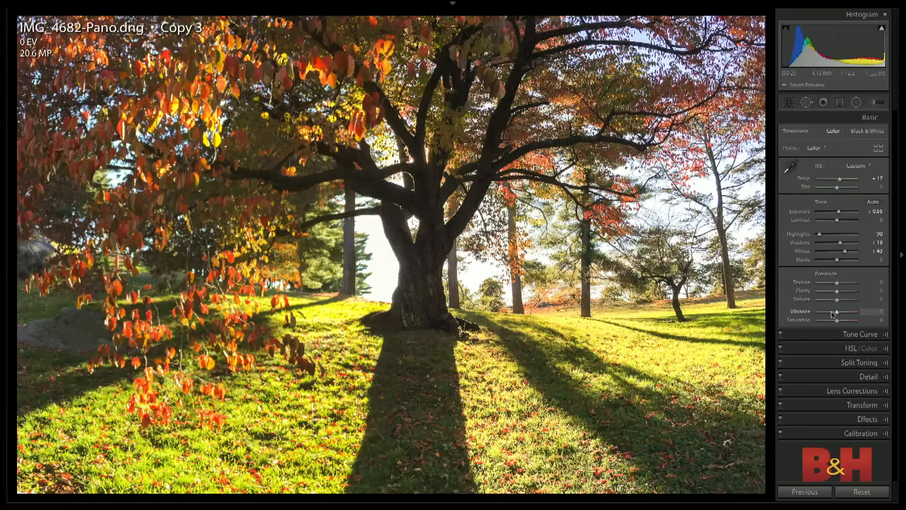
pyautogui.moveTo(836, 310); pyautogui.dragTo(845, 313)
pyautogui.hotkey('ctrl', 'shift', 'r')
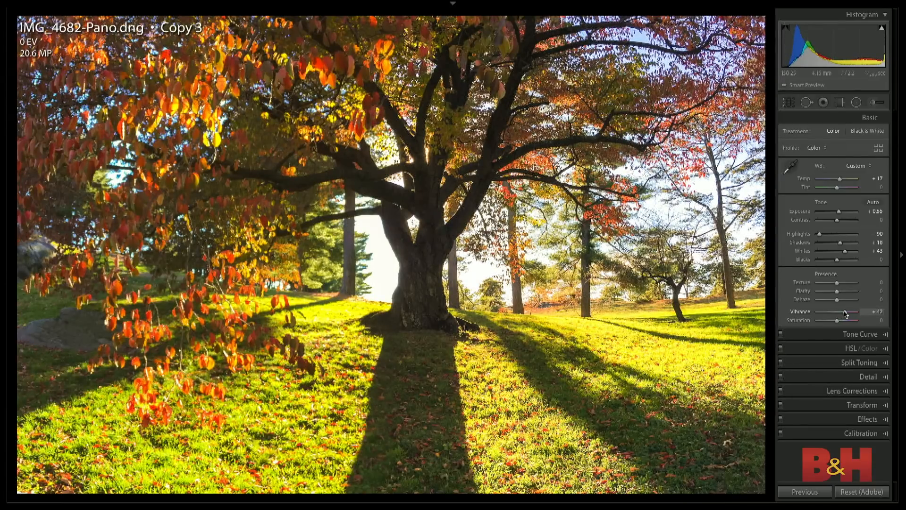
pyautogui.hotkey('ctrl', 'z')
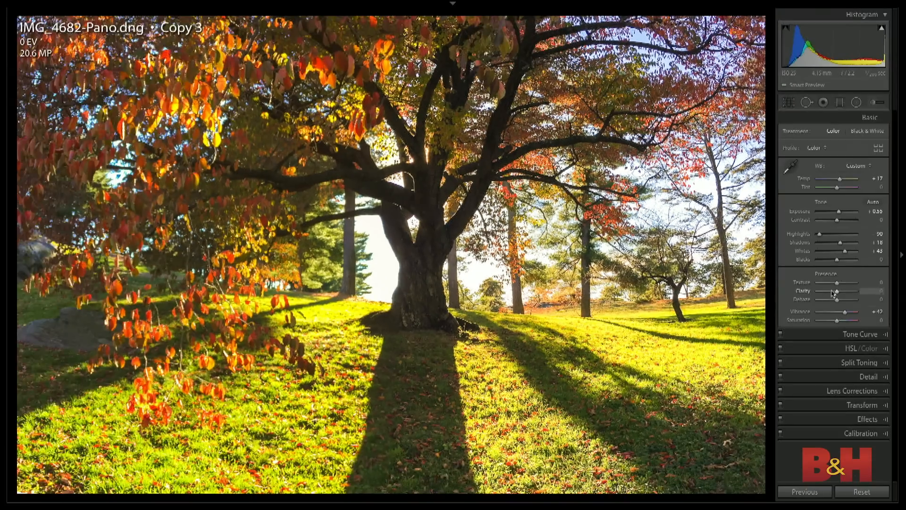
# - Set Texture to +24 and Clarity to +9 while checking the trunk and the shadowed grass up close
pyautogui.moveTo(836, 285); pyautogui.dragTo(844, 285)
pyautogui.press('z')
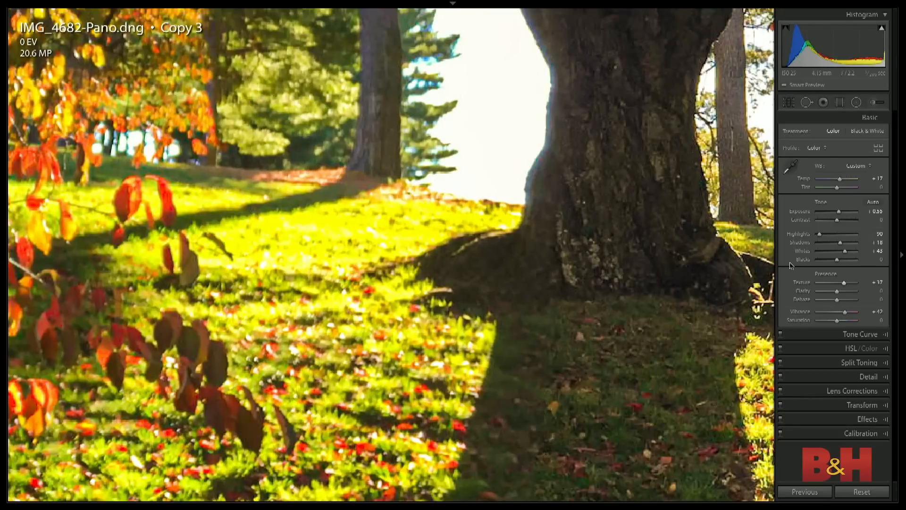
pyautogui.moveTo(844, 283)
pyautogui.mouseDown()
pyautogui.moveTo(832, 285)
pyautogui.moveTo(850, 284)
pyautogui.moveTo(842, 283)
pyautogui.mouseUp()
pyautogui.moveTo(504, 271); pyautogui.dragTo(381, 118)
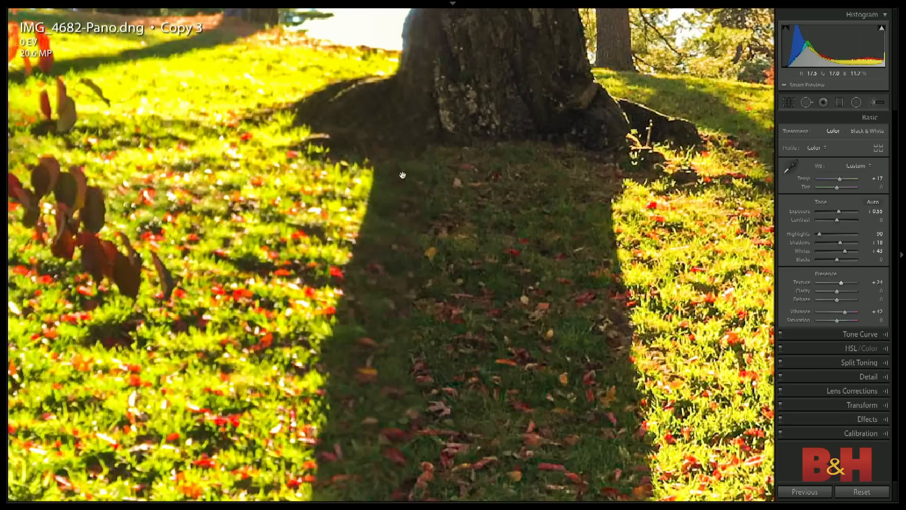
pyautogui.moveTo(441, 233); pyautogui.dragTo(380, 186)
pyautogui.moveTo(837, 291)
pyautogui.mouseDown()
pyautogui.moveTo(849, 293)
pyautogui.moveTo(838, 296)
pyautogui.mouseUp()
pyautogui.press('z')
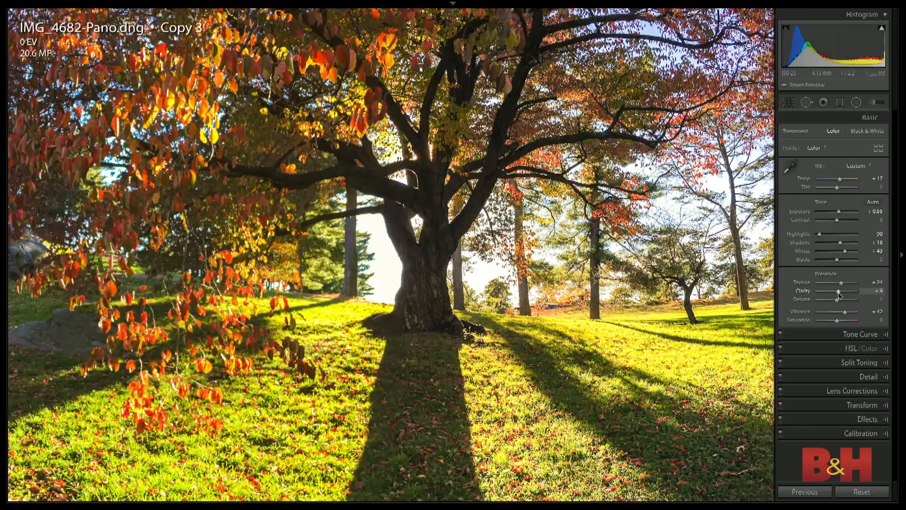
# - Set Texture to +52, Clarity to +7 and Dehaze to +56, and compare the result with the reset photo
pyautogui.moveTo(839, 295)
pyautogui.mouseDown()
pyautogui.moveTo(847, 296)
pyautogui.moveTo(838, 297)
pyautogui.moveTo(846, 285)
pyautogui.moveTo(848, 303)
pyautogui.mouseUp()
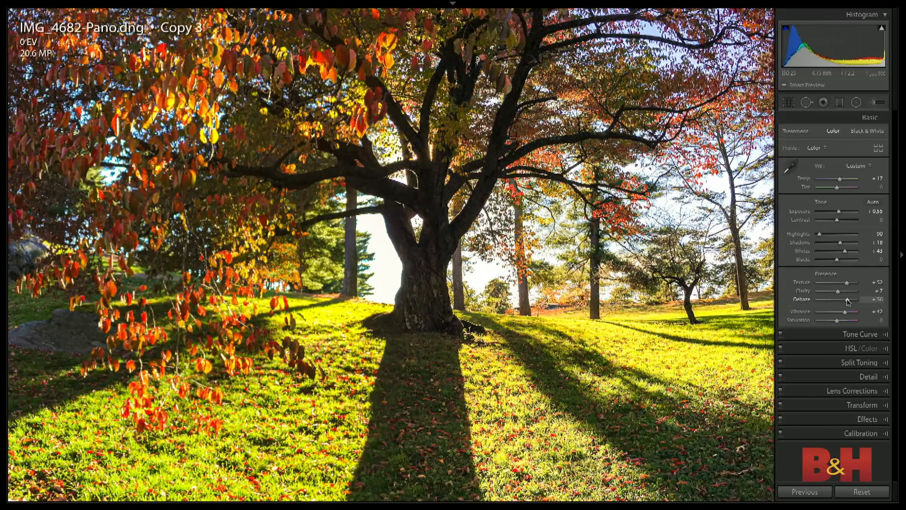
pyautogui.hotkey('ctrl', 'shift', 'r')
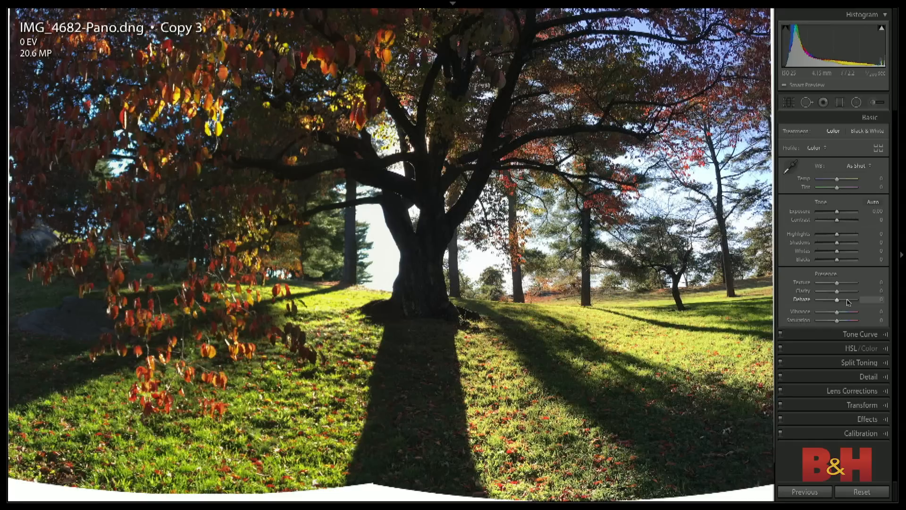
pyautogui.hotkey('ctrl', 'z')
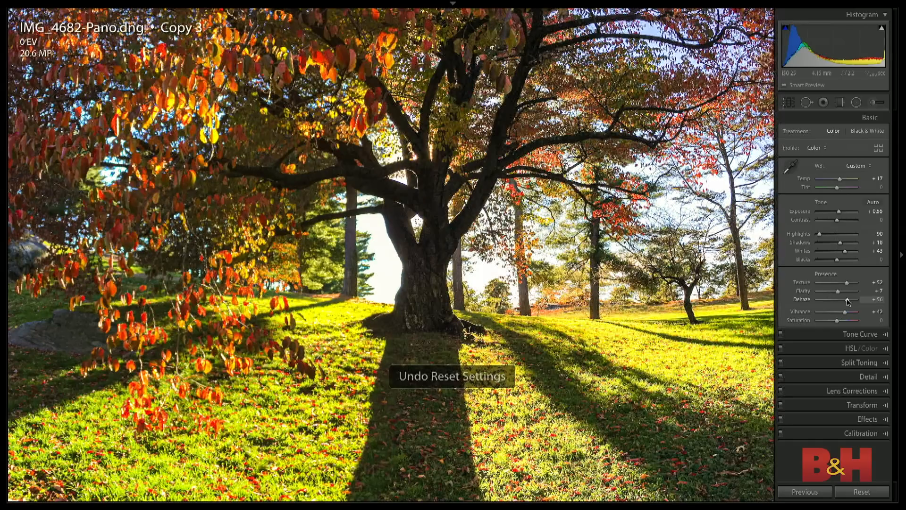
pyautogui.click(677, 252)
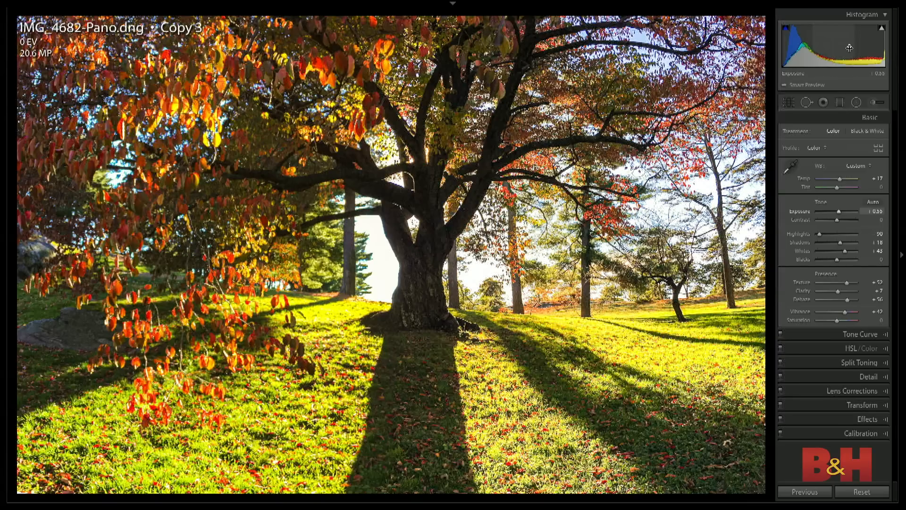
# - Set up a new adjustment brush with Temp 18, Exposure 0.19, Whites 38, Clarity -23 and Feather 26, with Auto Mask off
pyautogui.click(875, 105)
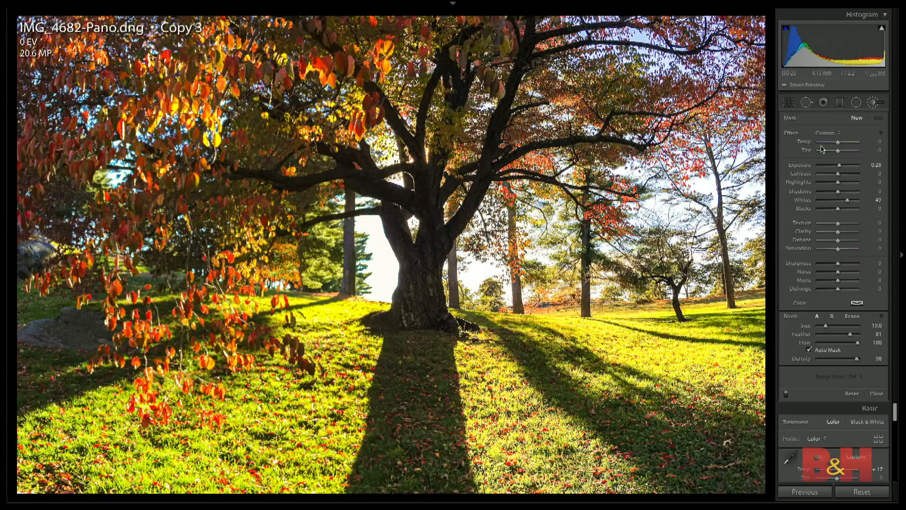
pyautogui.doubleClick(791, 134)
pyautogui.moveTo(843, 144); pyautogui.dragTo(844, 144)
pyautogui.moveTo(837, 201); pyautogui.dragTo(842, 202)
pyautogui.click(809, 350)
pyautogui.click(828, 334)
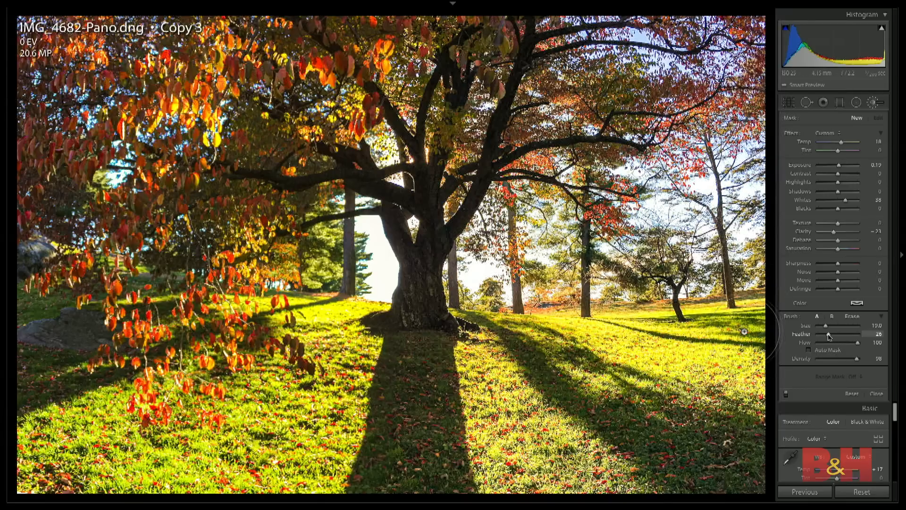
# - Paint a glow behind the trunk and light rays across the grass with the brush at size 14 and density 47
pyautogui.press('[')
pyautogui.press('[')
pyautogui.press('[')
pyautogui.press('[')
pyautogui.press('[')
pyautogui.press('[')
pyautogui.press('[')
pyautogui.press('[')
pyautogui.press('[')
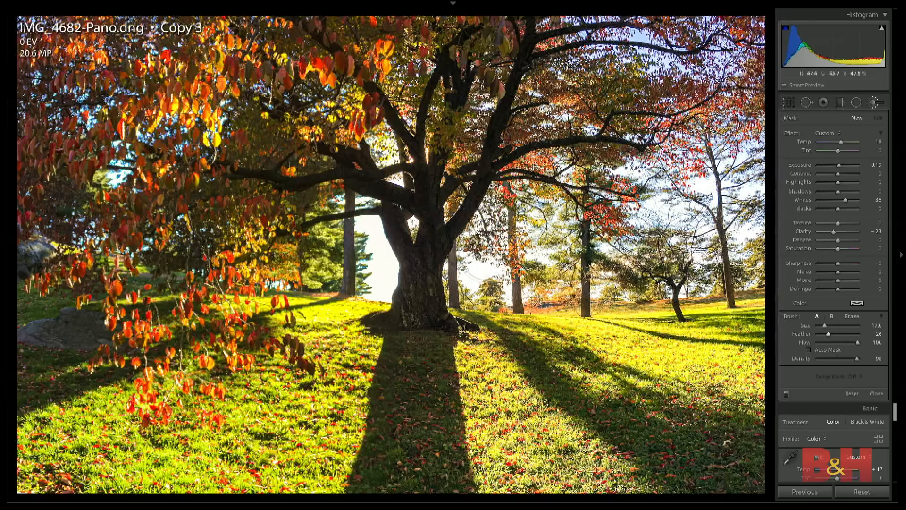
pyautogui.press(']')
pyautogui.press(']')
pyautogui.press(']')
pyautogui.press(']')
pyautogui.moveTo(453, 258)
pyautogui.mouseDown()
pyautogui.moveTo(432, 344)
pyautogui.moveTo(427, 286)
pyautogui.mouseUp()
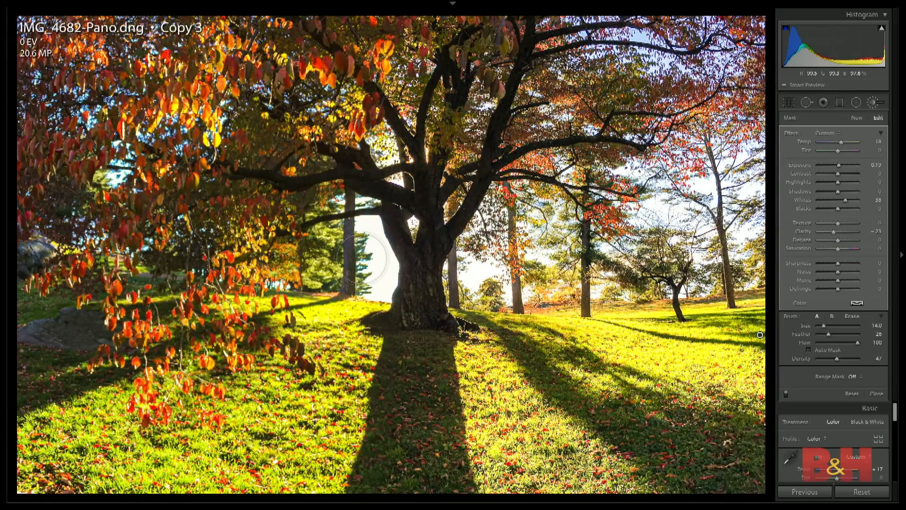
pyautogui.hotkey('ctrl', 'z')
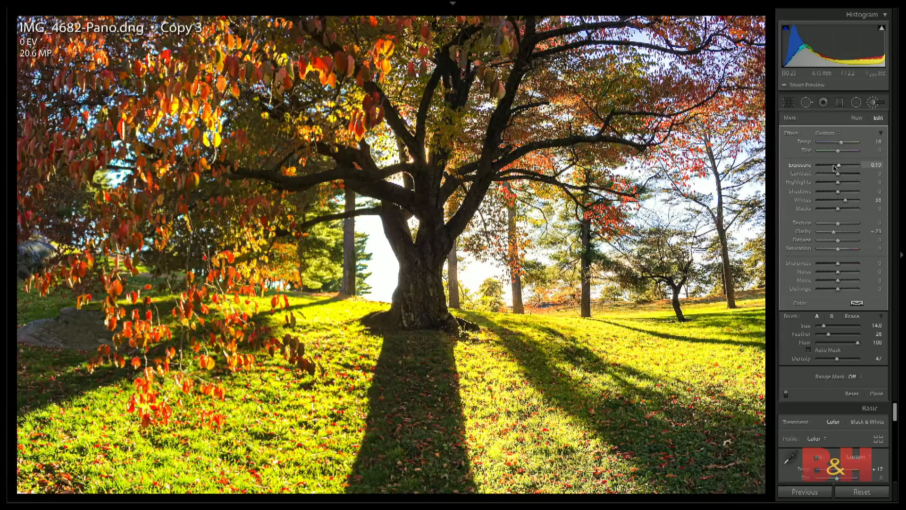
# - Set the light-ray mask to Exposure 0.08, Temp 36 and Clarity -60, and compare the photo with the brush effect off and on
pyautogui.moveTo(838, 166)
pyautogui.mouseDown()
pyautogui.moveTo(830, 166)
pyautogui.moveTo(838, 166)
pyautogui.mouseUp()
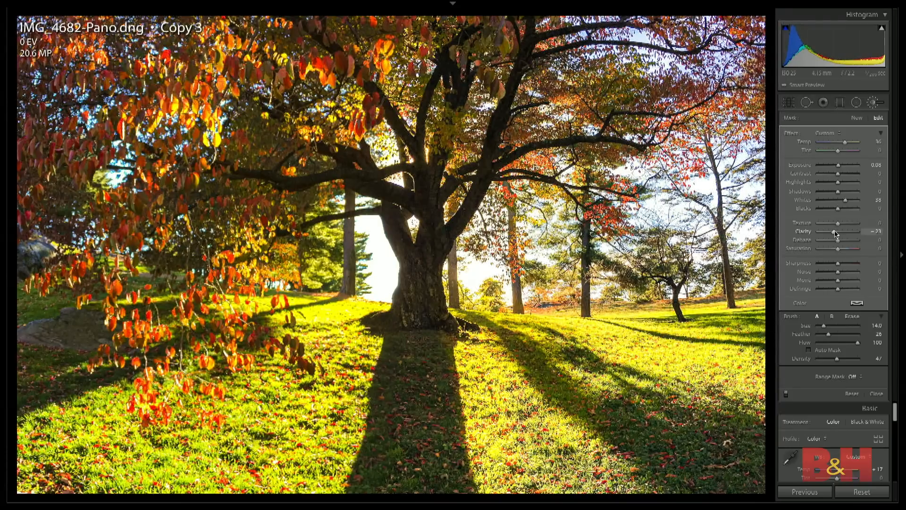
pyautogui.moveTo(835, 234); pyautogui.dragTo(824, 233)
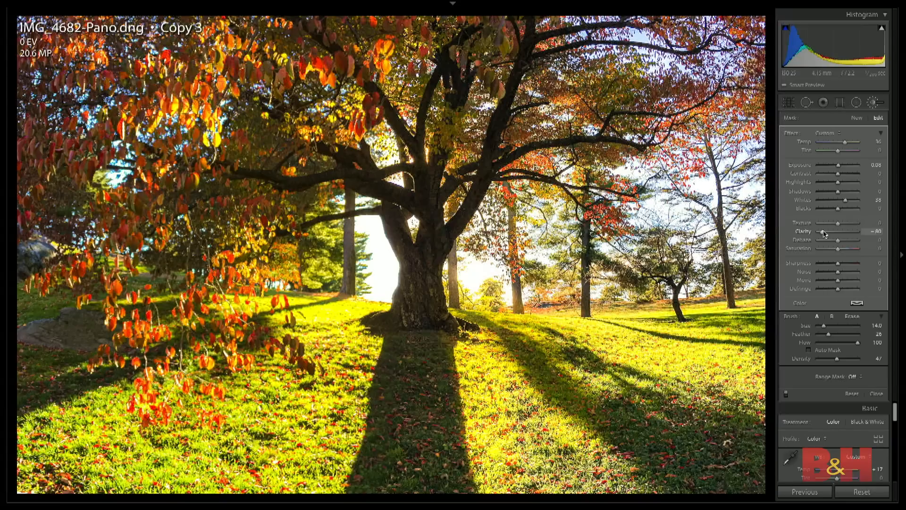
pyautogui.click(786, 394)
pyautogui.click(786, 394)
pyautogui.click(786, 394)
pyautogui.click(786, 394)
# - Set the light-ray mask's Clarity to -94, Texture to -22 and Whites to 72, and compare the photo without and with it
pyautogui.moveTo(825, 232); pyautogui.dragTo(819, 232)
pyautogui.moveTo(837, 224); pyautogui.dragTo(833, 225)
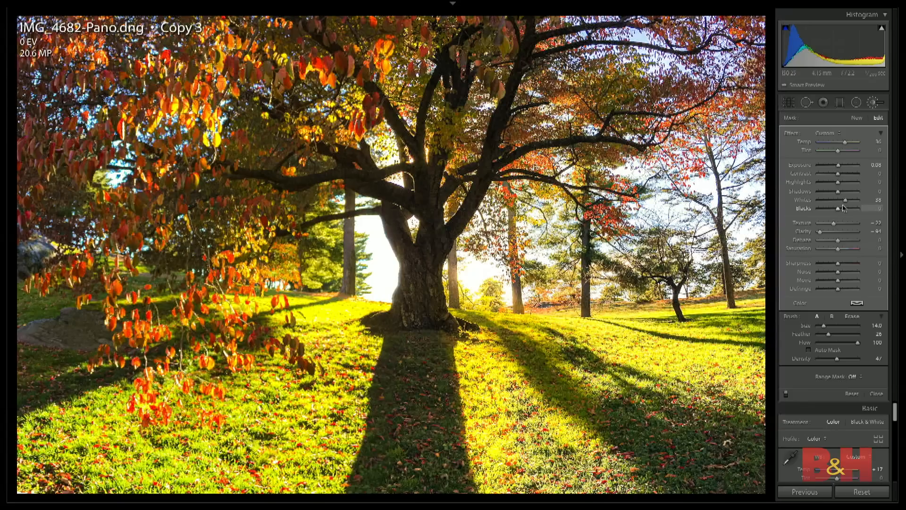
pyautogui.moveTo(845, 202); pyautogui.dragTo(852, 203)
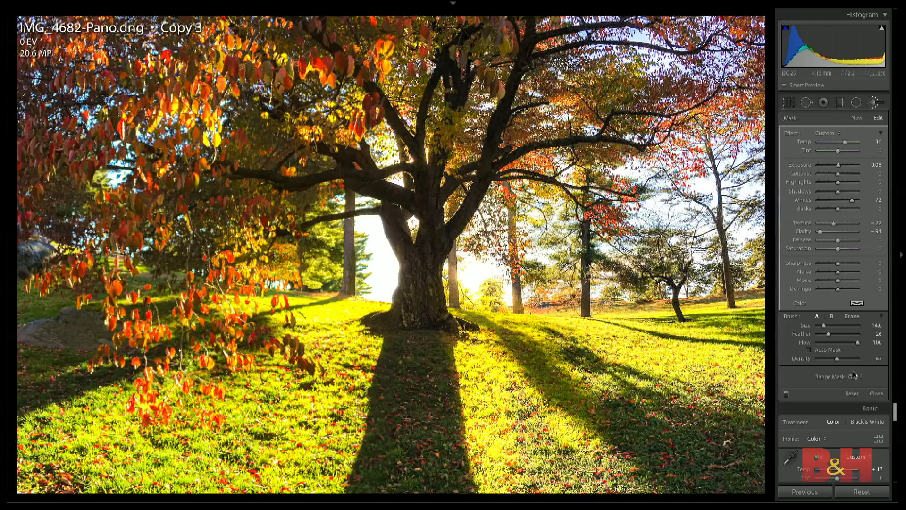
pyautogui.click(786, 394)
pyautogui.click(785, 394)
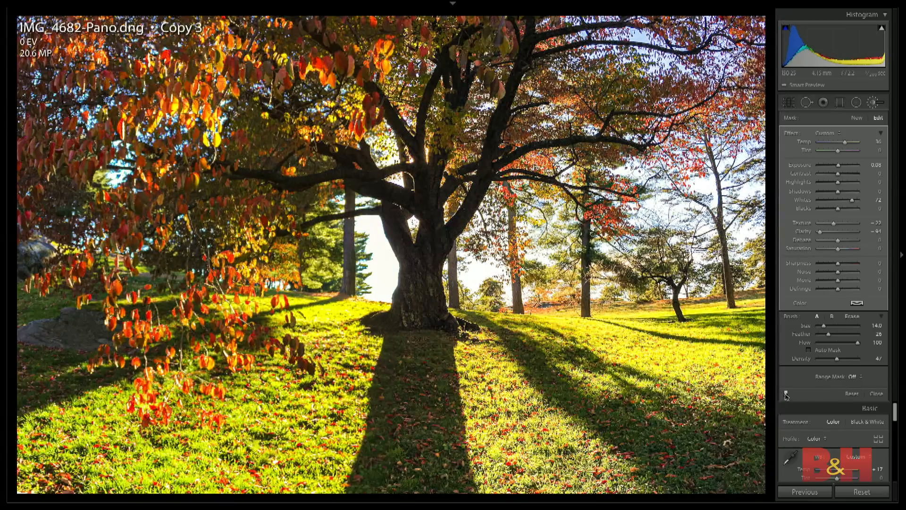
pyautogui.click(786, 394)
pyautogui.click(786, 394)
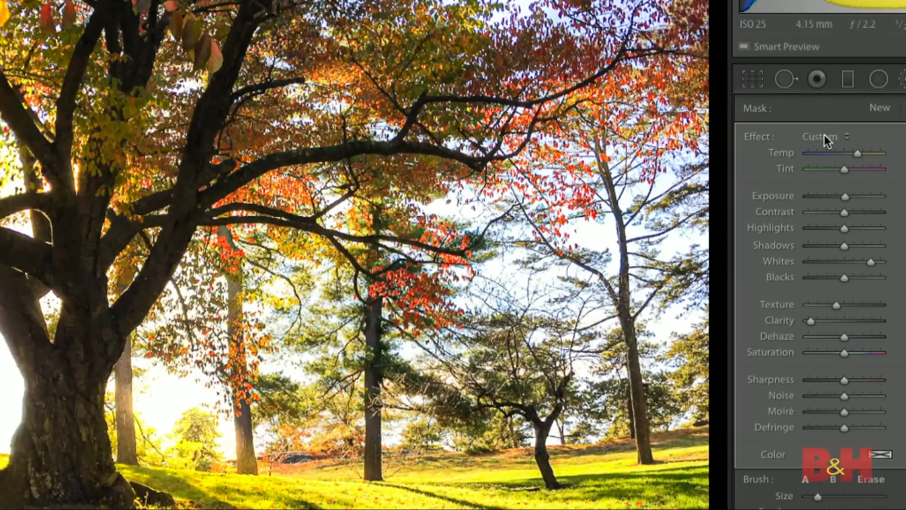
# - Try to save the current brush settings as a new effect preset named "sun rays demo"
pyautogui.click(824, 138)
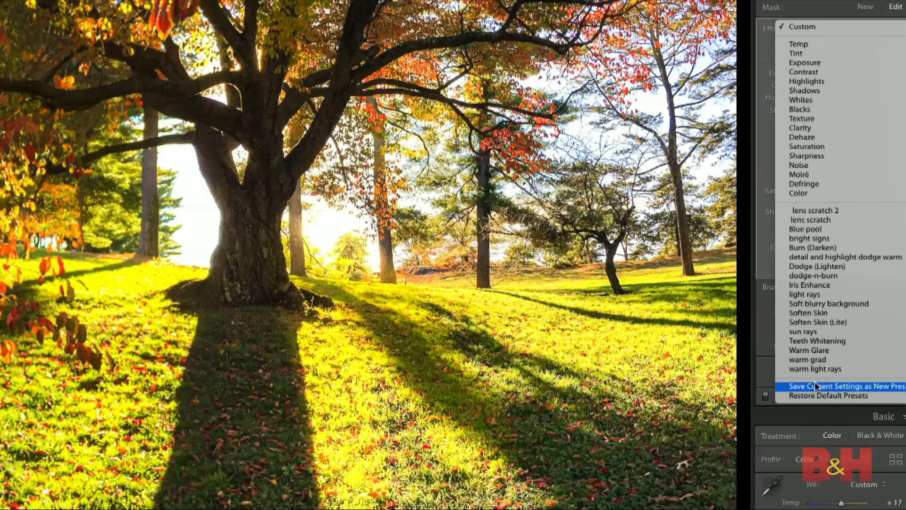
pyautogui.click(822, 387)
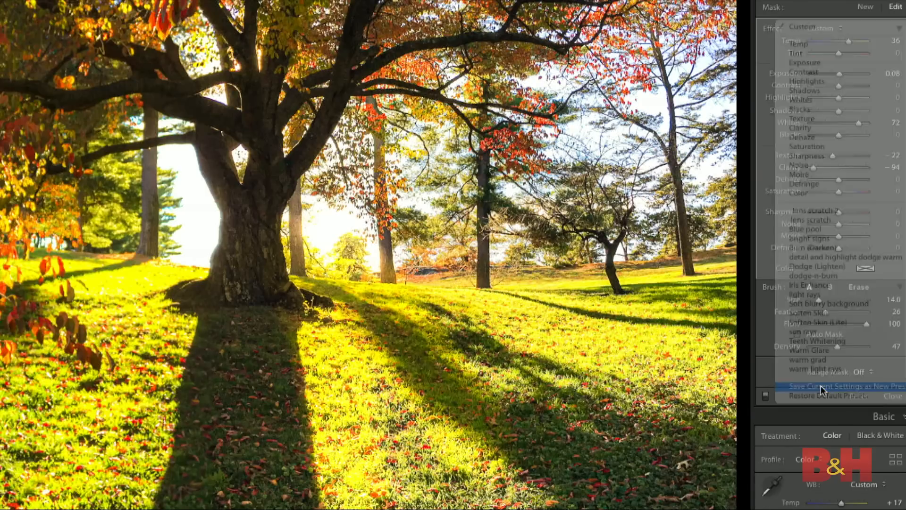
pyautogui.write('sun rays')
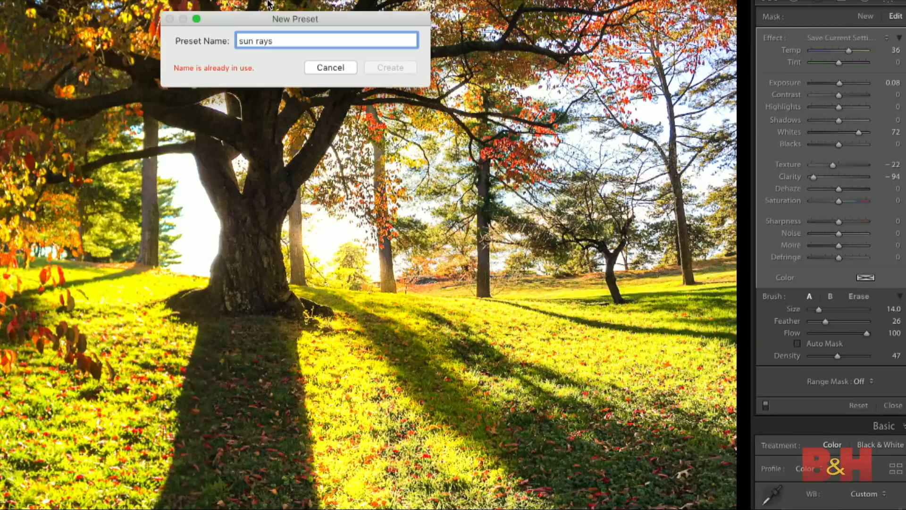
pyautogui.write(' demo')
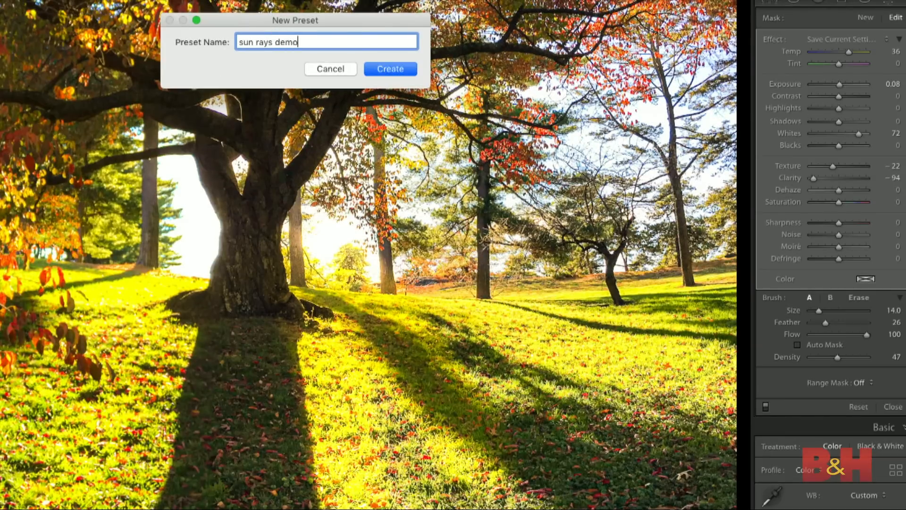
pyautogui.click(331, 69)
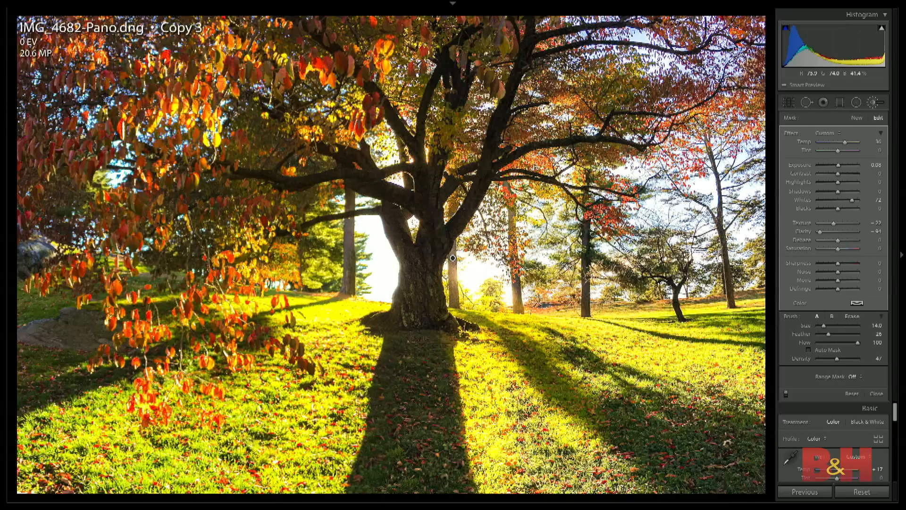
# - Finish the brush adjustment and draw an inverted radial filter from the tree trunk outward over the surrounding grass
pyautogui.click(876, 393)
pyautogui.hotkey('shift', 'm')
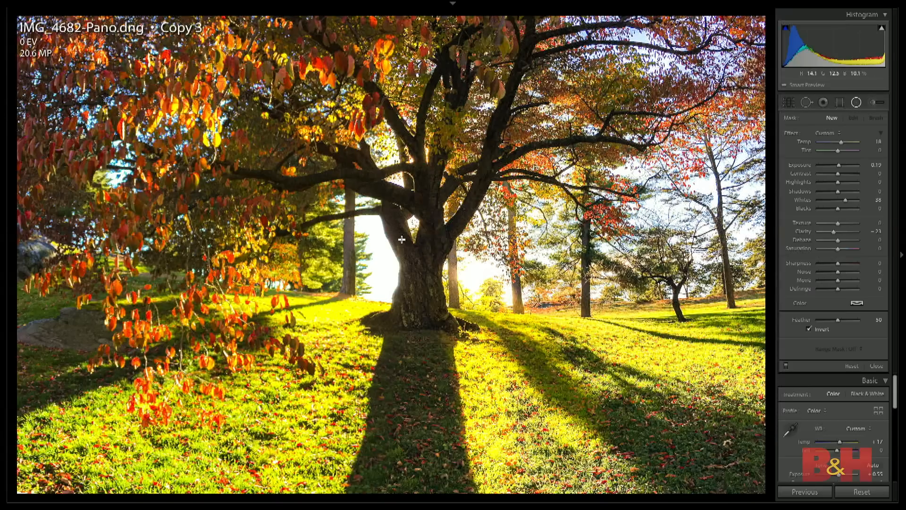
pyautogui.moveTo(422, 227); pyautogui.dragTo(543, 391)
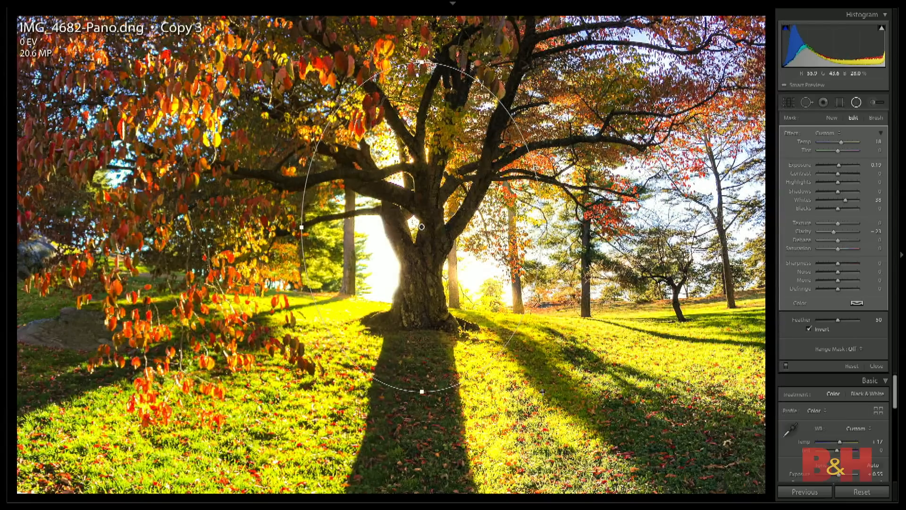
# - Restrict the radial filter with a Luminance range mask of 63/100 and preview the masked areas in black and white
pyautogui.click(852, 348)
pyautogui.click(855, 361)
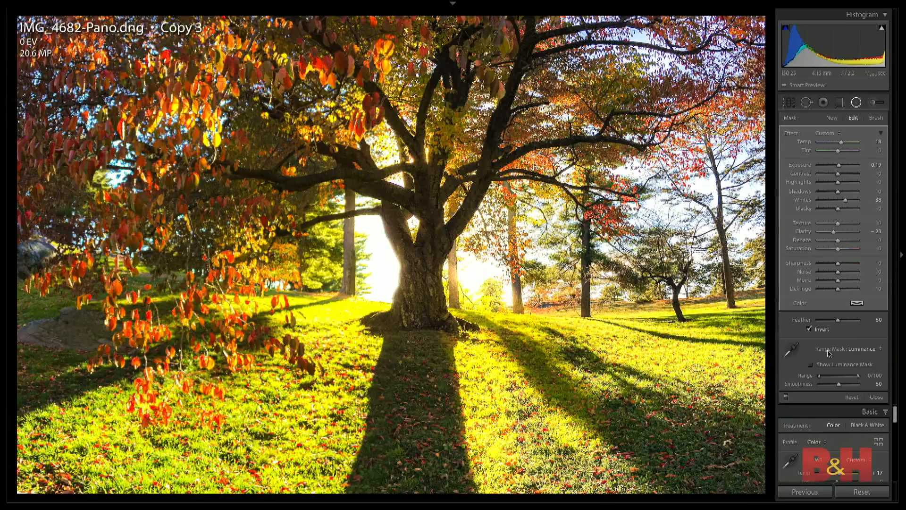
pyautogui.moveTo(819, 375); pyautogui.dragTo(844, 378)
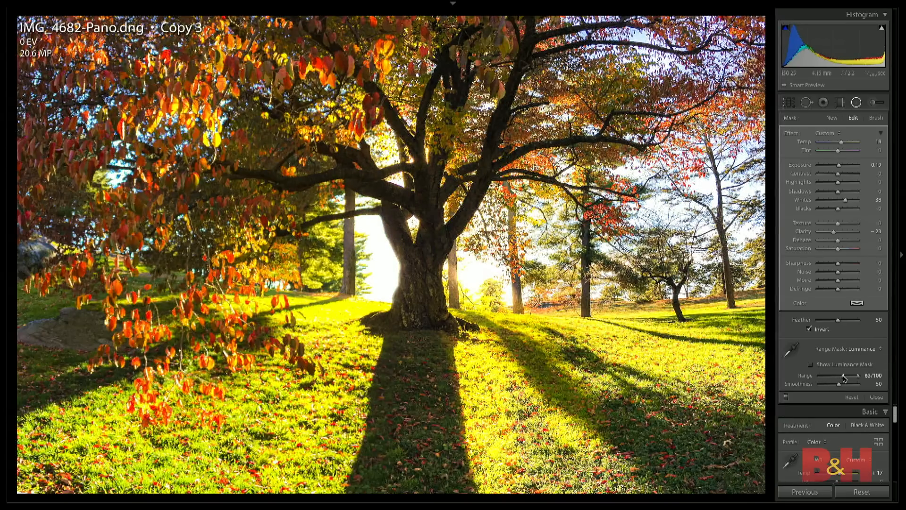
pyautogui.press('alt')
pyautogui.moveTo(843, 378); pyautogui.dragTo(844, 377)
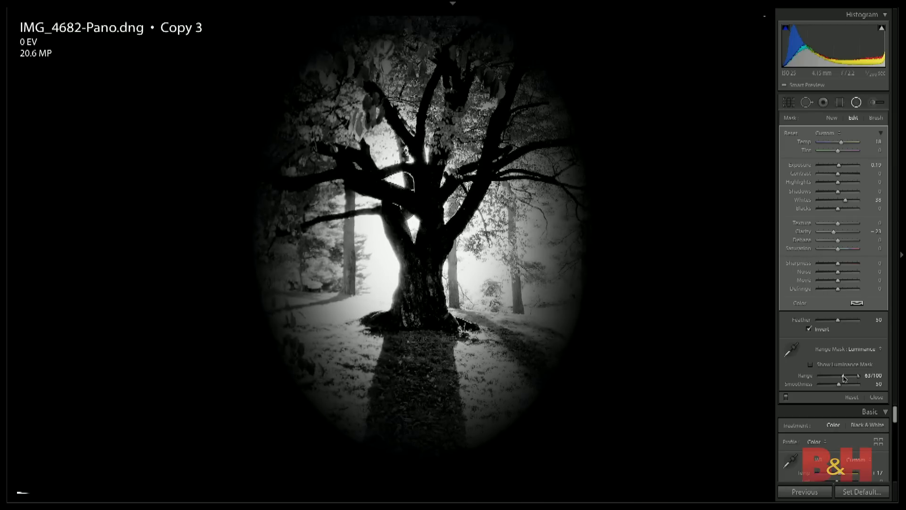
pyautogui.moveTo(844, 378); pyautogui.dragTo(843, 378)
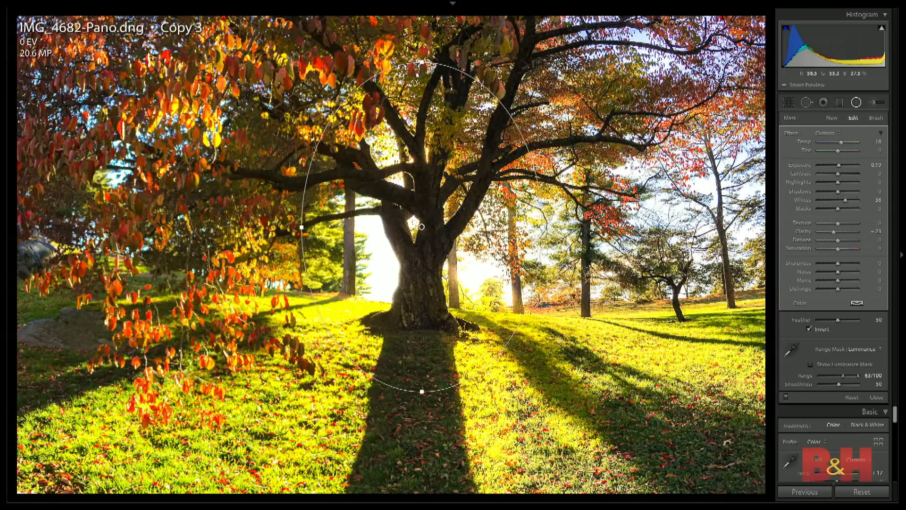
# - Set the radial filter's Exposure to 1.30, Temp to 27, Clarity to -58 and Saturation to 50, and finish the adjustment
pyautogui.moveTo(838, 165); pyautogui.dragTo(843, 142)
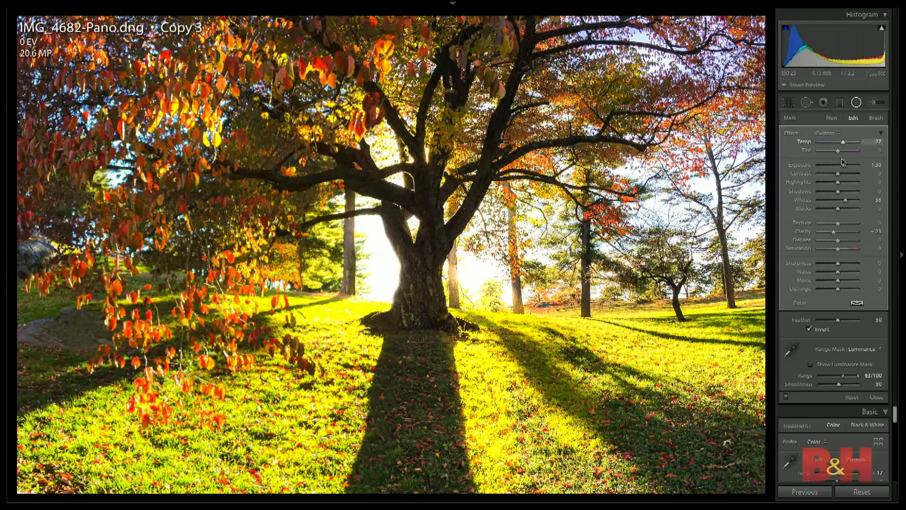
pyautogui.moveTo(833, 232); pyautogui.dragTo(848, 251)
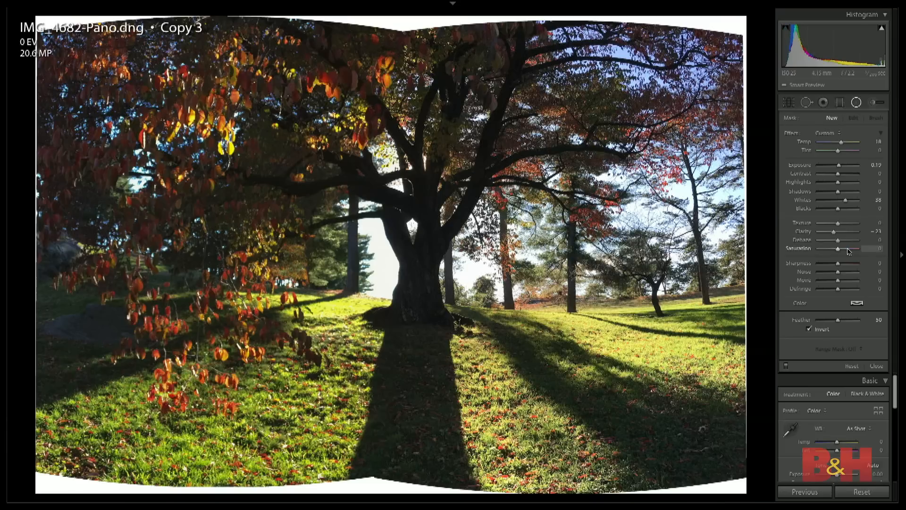
pyautogui.hotkey('ctrl', 'z')
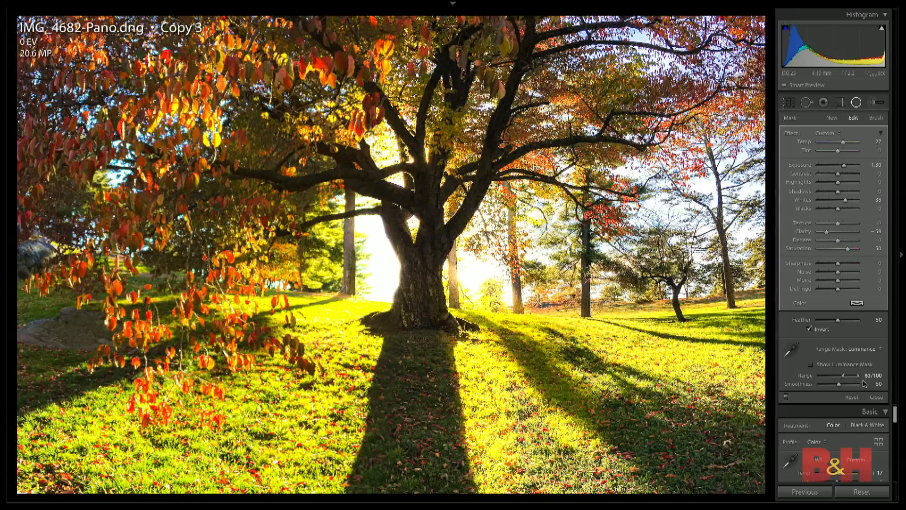
pyautogui.click(876, 397)
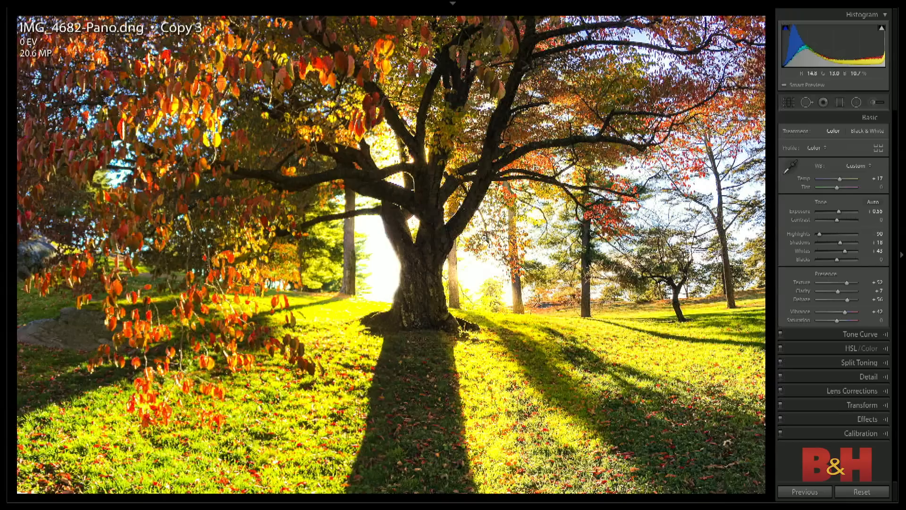
# - Look through the photo grid, reopen the tree panorama copy for developing and set its overall Exposure to 0.65
pyautogui.press('g')
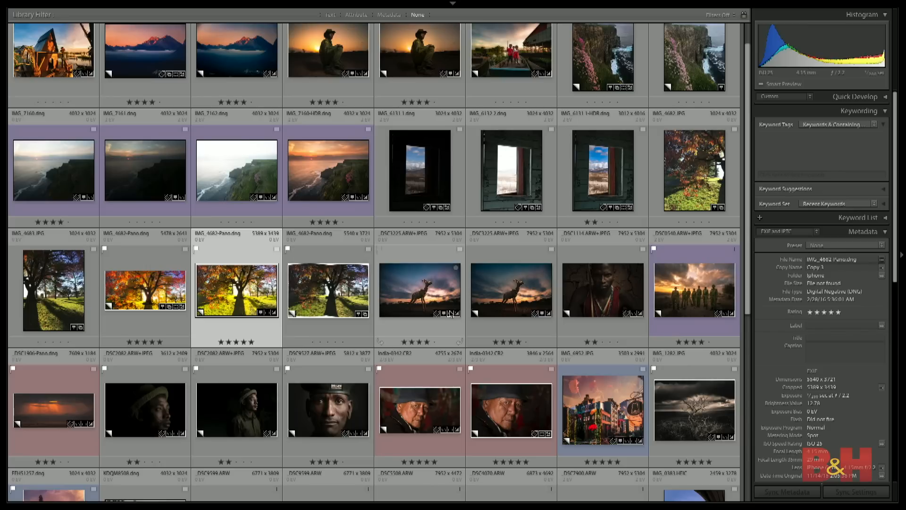
pyautogui.scroll(-5, 357, 299)
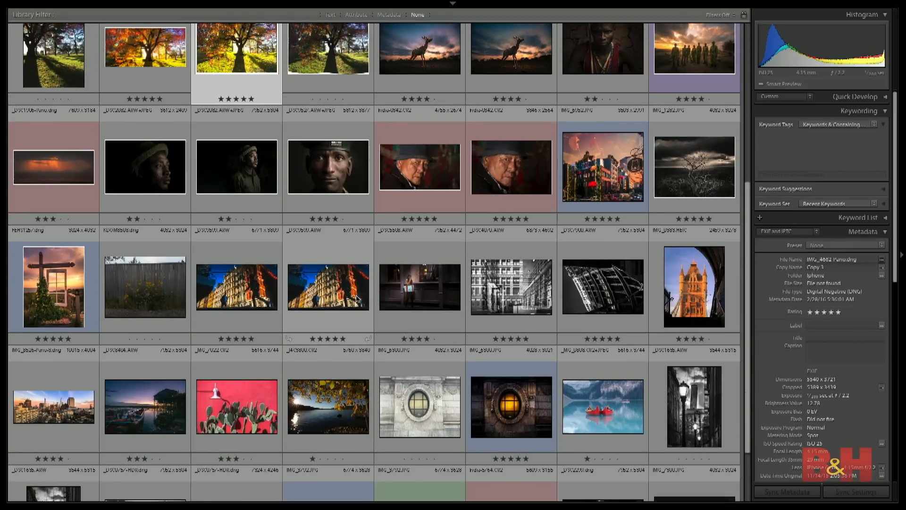
pyautogui.scroll(2, 357, 298)
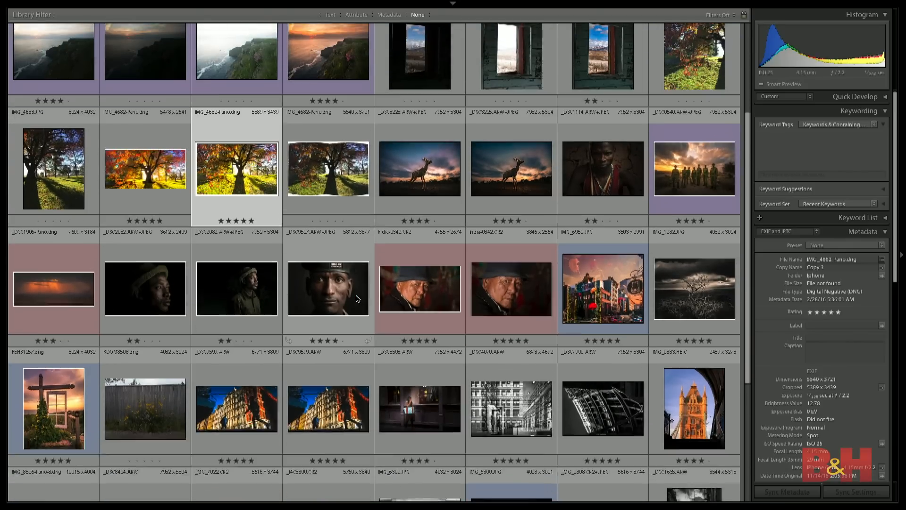
pyautogui.scroll(1, 357, 298)
pyautogui.doubleClick(229, 248)
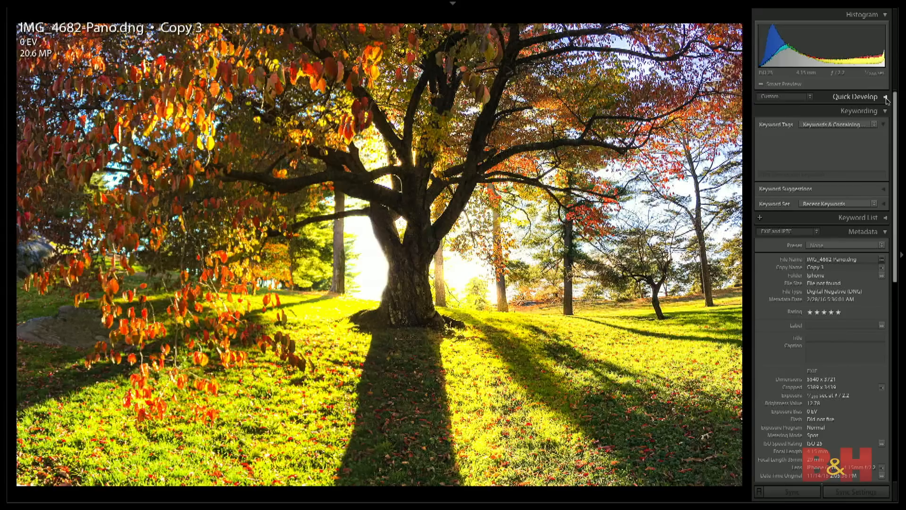
pyautogui.press('d')
pyautogui.moveTo(839, 215); pyautogui.dragTo(840, 215)
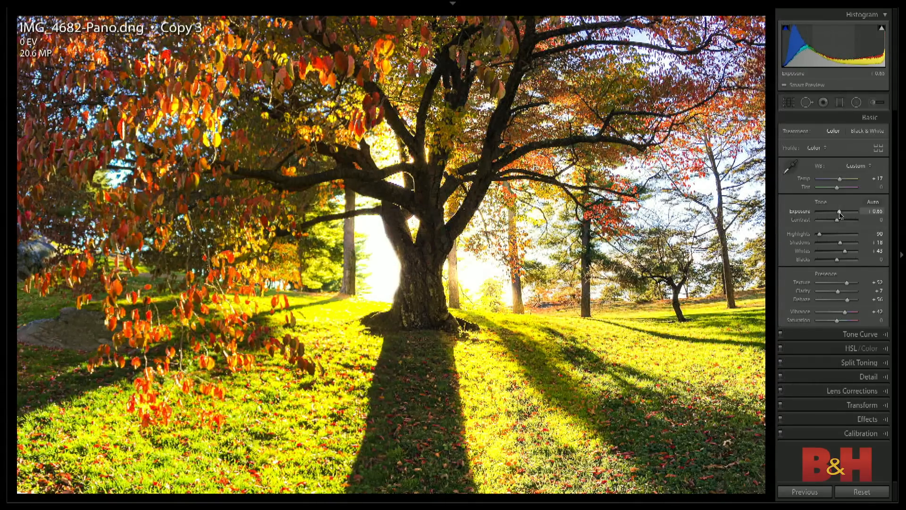
# - Return to the photo grid, find the underexposed window shot IMG_6131 1.dng and open it for developing
pyautogui.press('g')
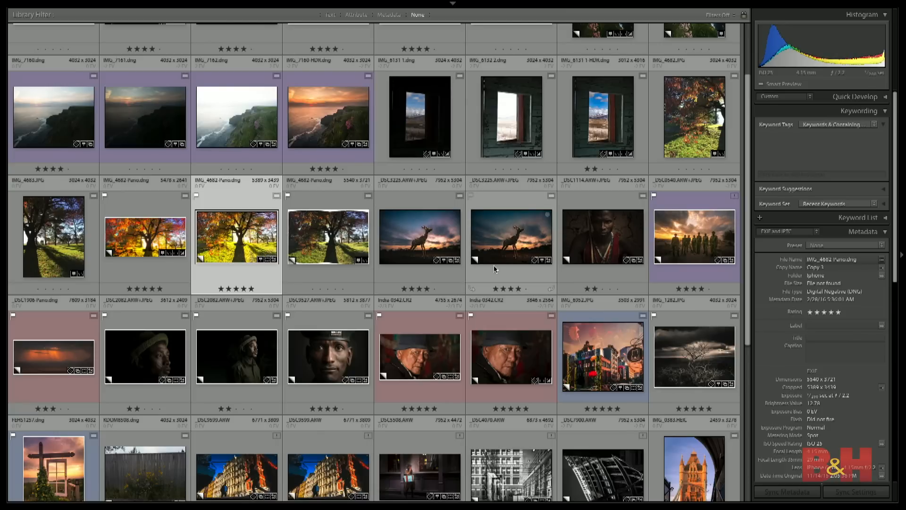
pyautogui.scroll(-3, 493, 265)
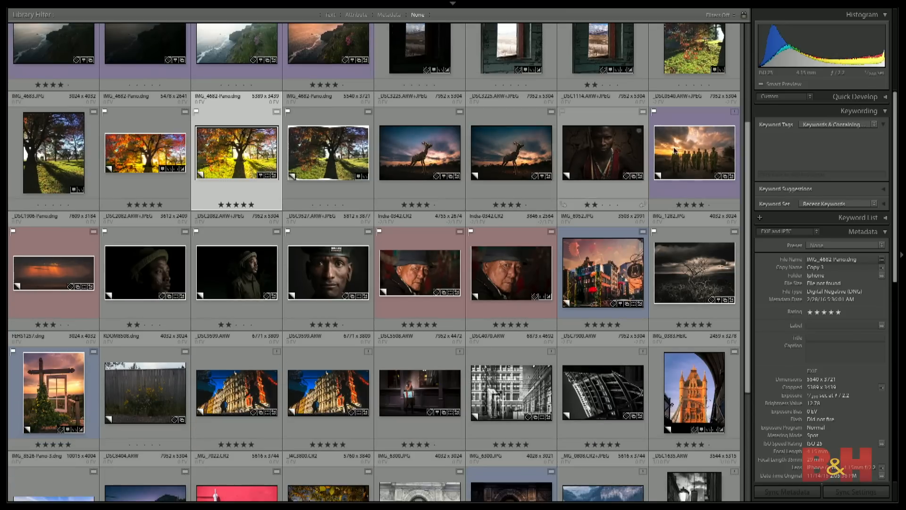
pyautogui.click(692, 155)
pyautogui.click(420, 56)
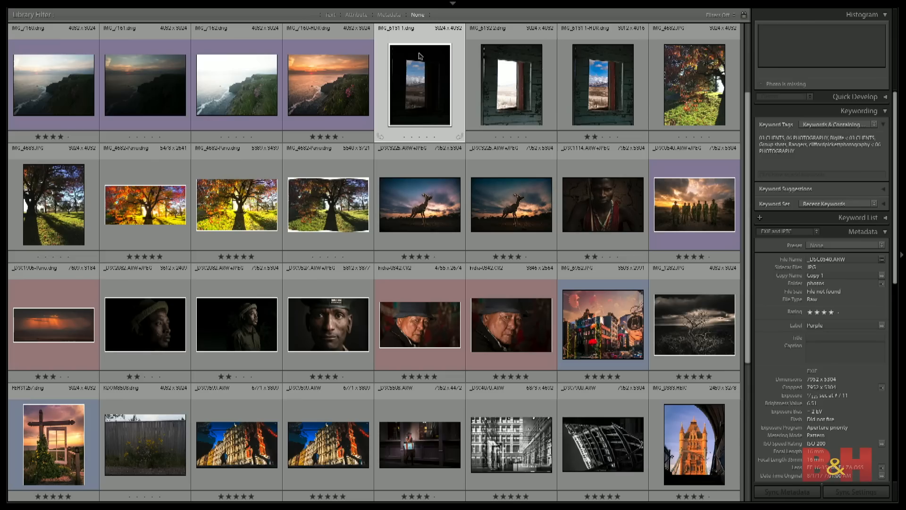
pyautogui.press('d')
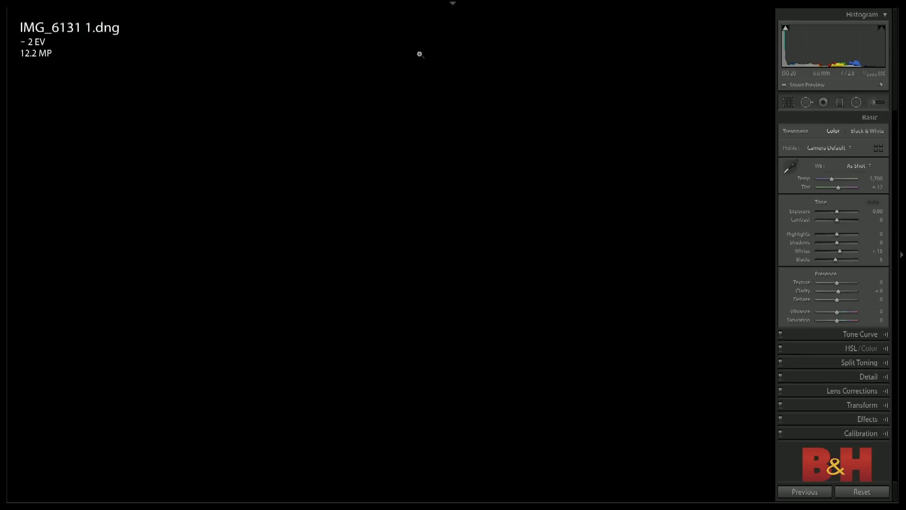
# - Compare the dark and bright window exposures with their merged HDR version
pyautogui.press('Right')
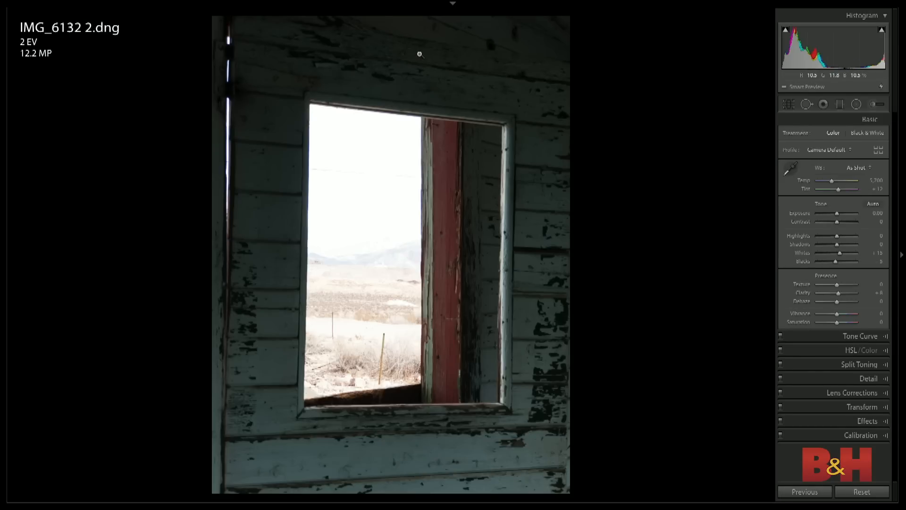
pyautogui.press('Right')
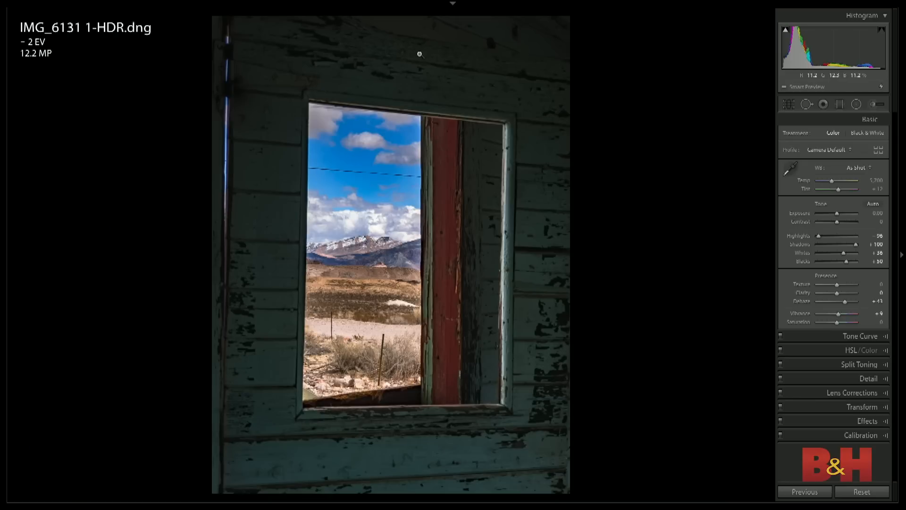
pyautogui.press('Left')
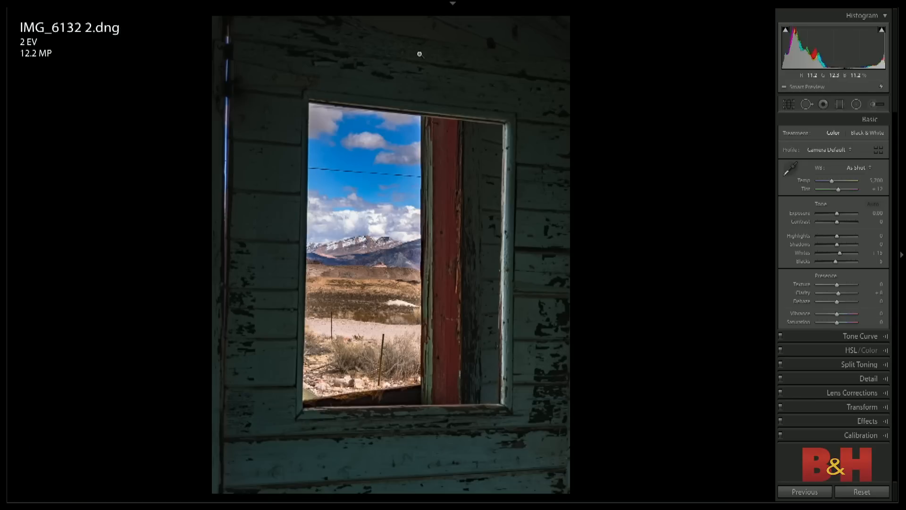
pyautogui.press('Left')
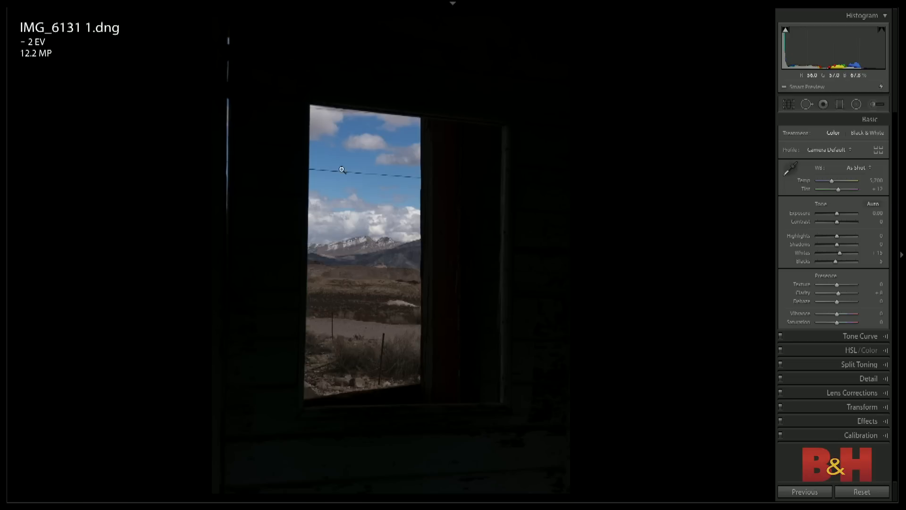
pyautogui.press('Right')
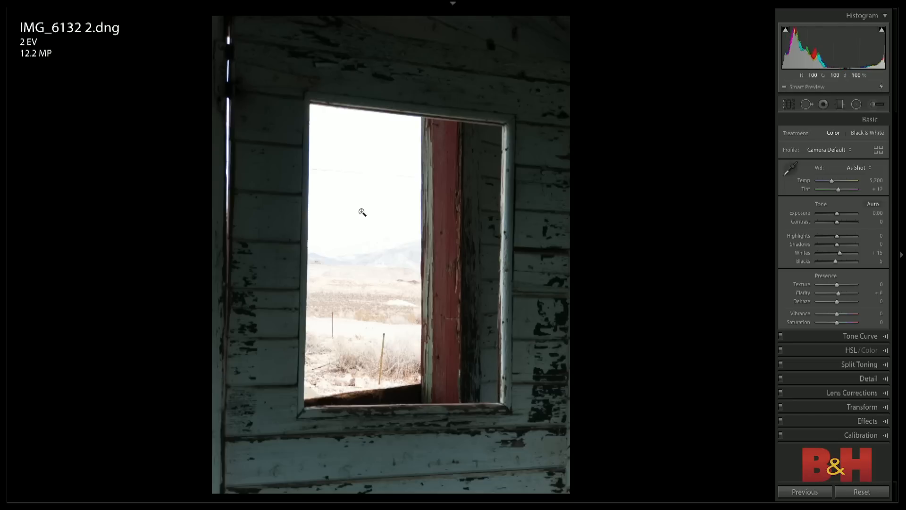
# - Show the camera settings overlay and compare the shutter speeds of the dark and bright window exposures
pyautogui.press('i')
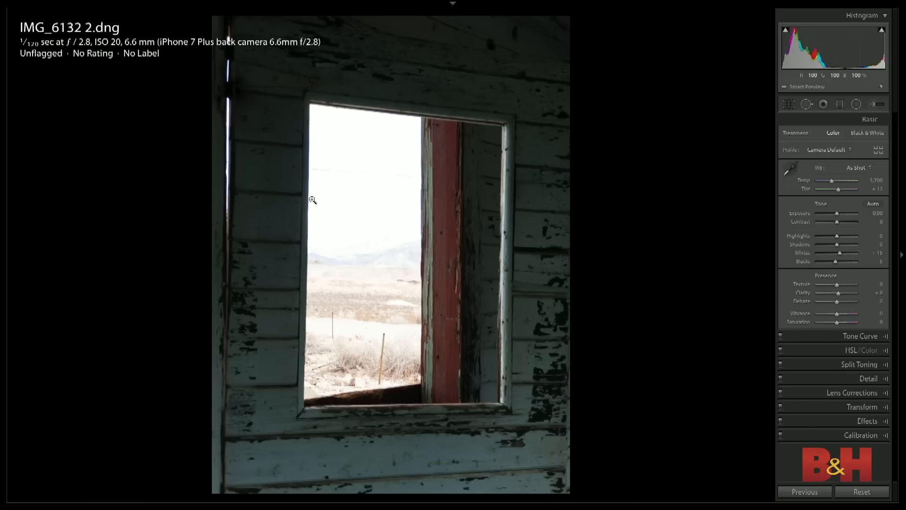
pyautogui.press('Left')
pyautogui.press('Right')
pyautogui.press('Left')
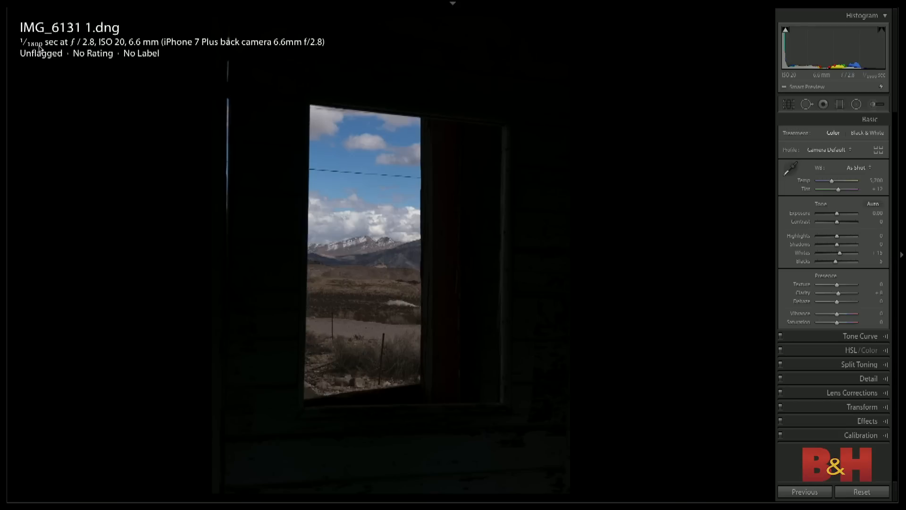
pyautogui.press('Right')
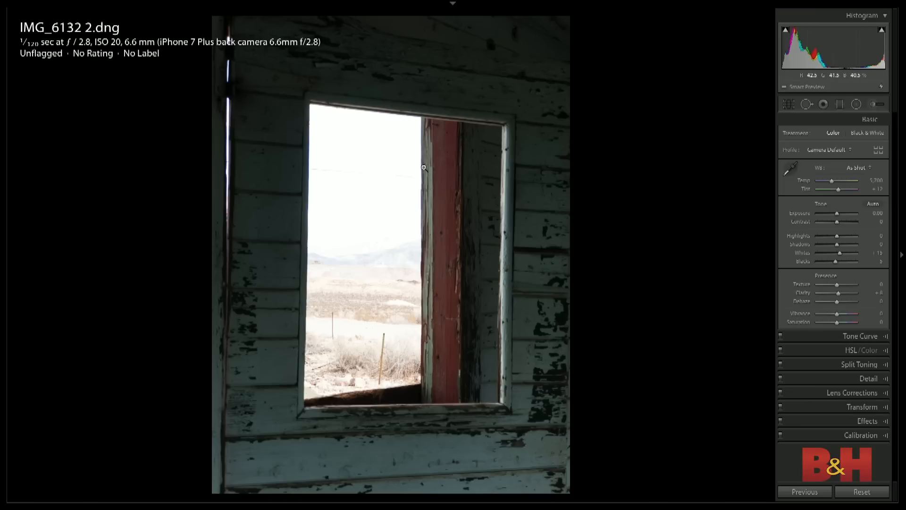
# - Select both bracketed window exposures in the photo grid, and open only the dark IMG_6131 1.dng enlarged
pyautogui.press('g')
pyautogui.keyDown('ctrl'); pyautogui.click(426, 90); pyautogui.keyUp('ctrl')
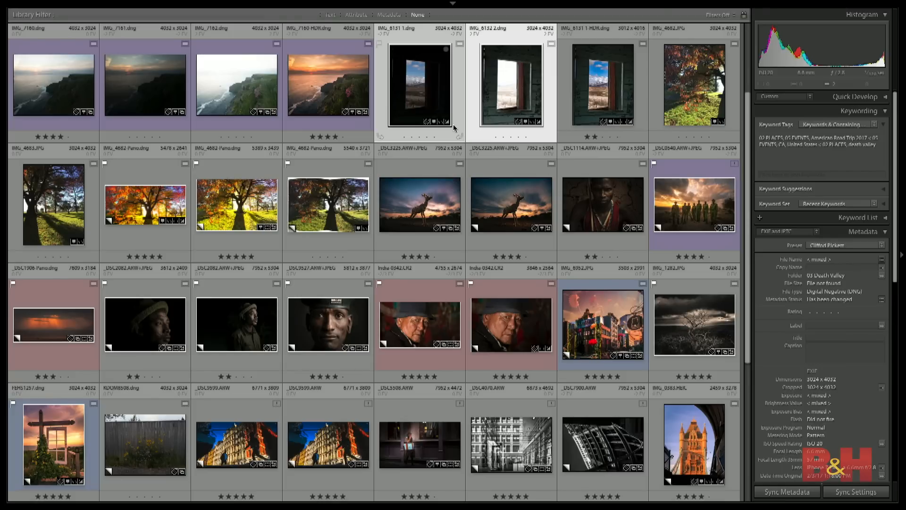
pyautogui.click(345, 92)
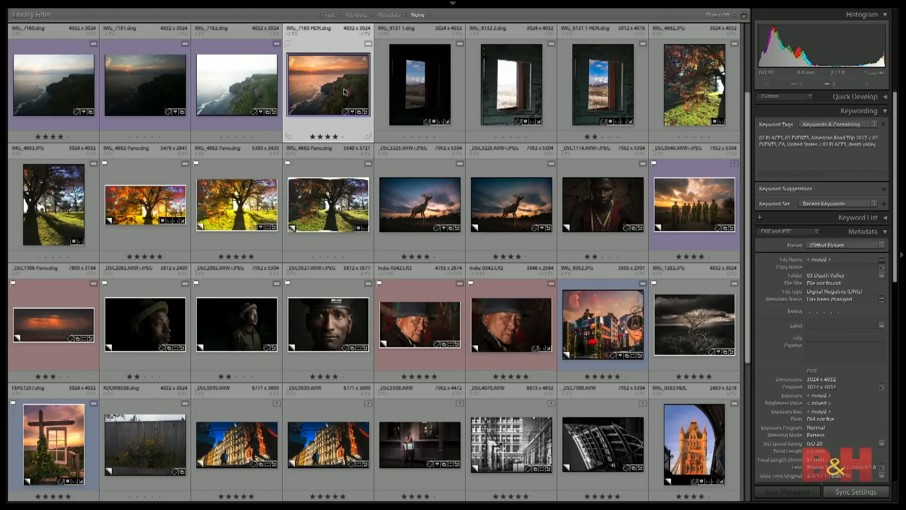
pyautogui.click(426, 90)
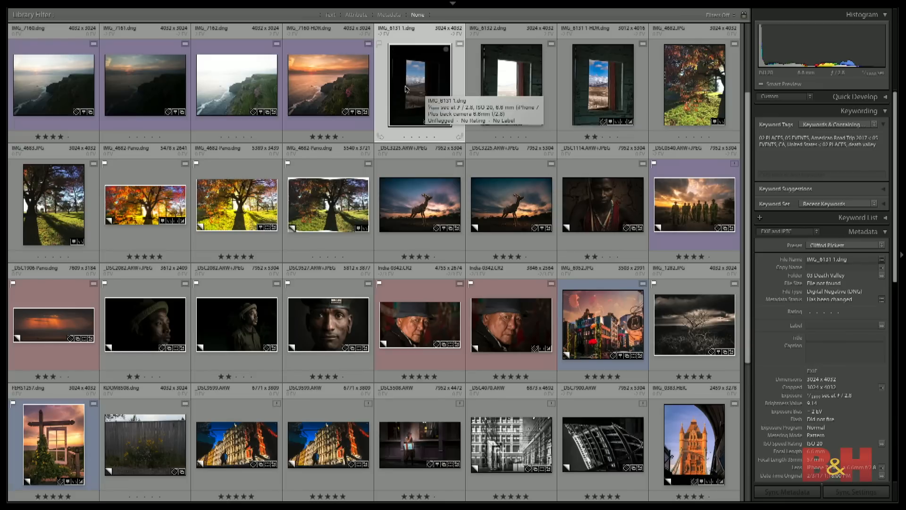
pyautogui.doubleClick(412, 91)
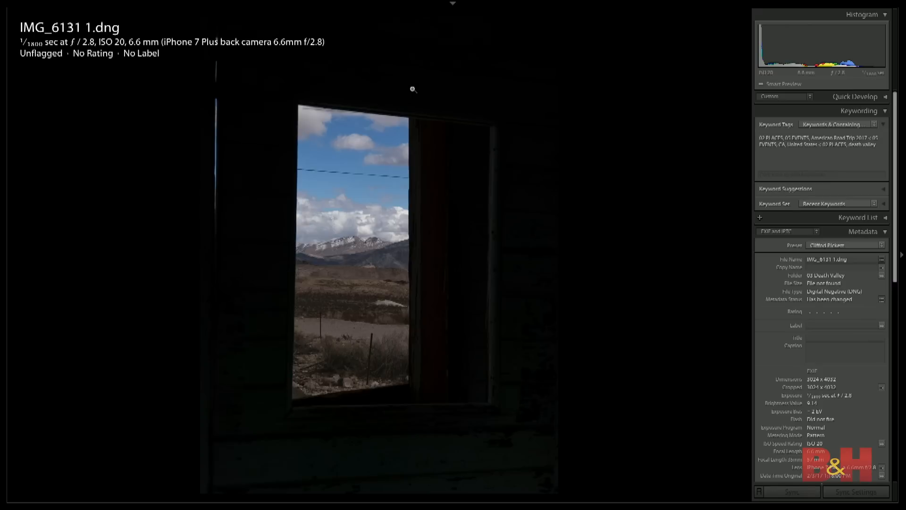
# - Flip between the enlarged window exposures and the HDR result to compare sky and interior detail
pyautogui.press('Right')
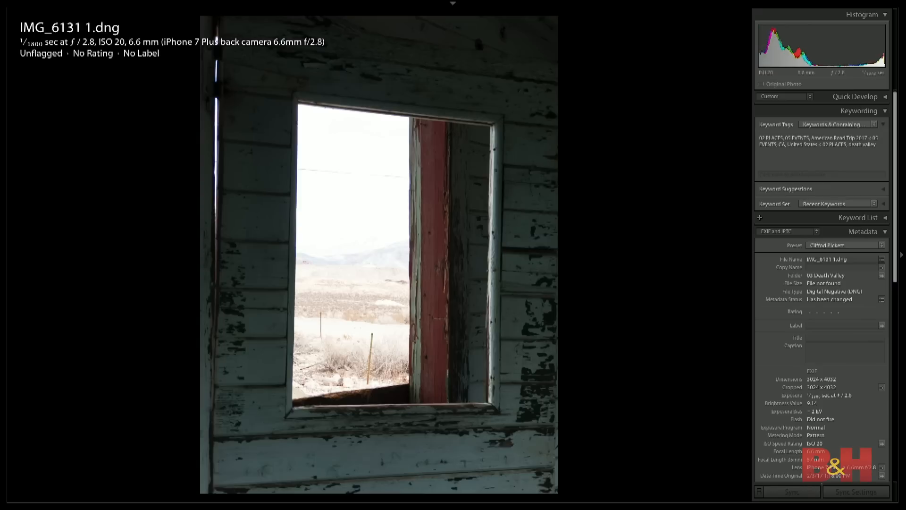
pyautogui.press('Left')
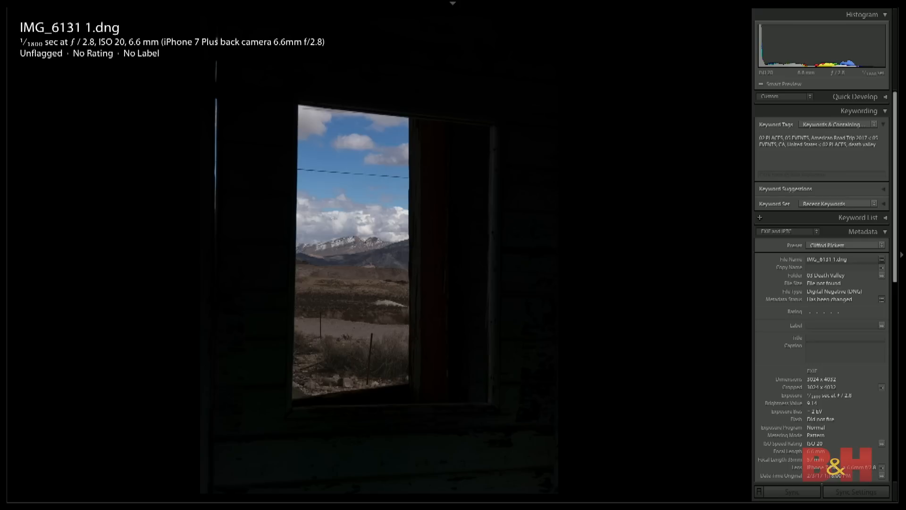
pyautogui.press('Right')
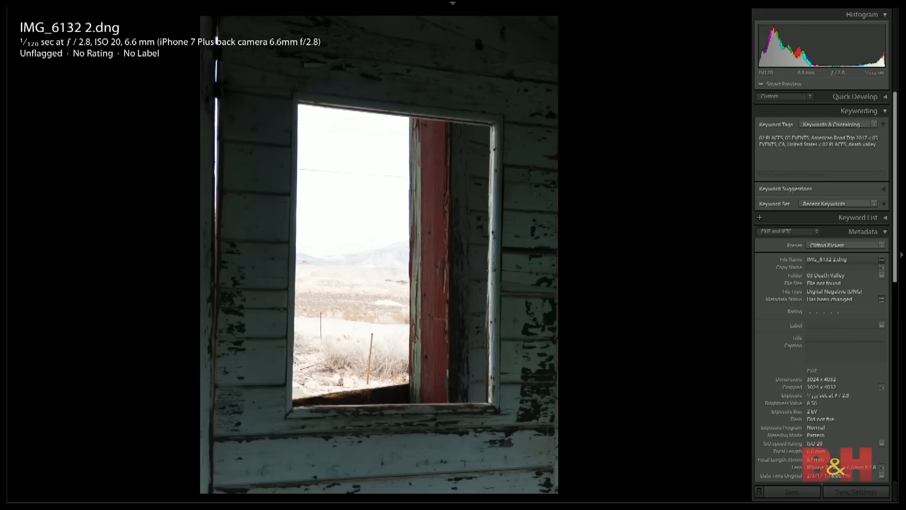
pyautogui.press('Left')
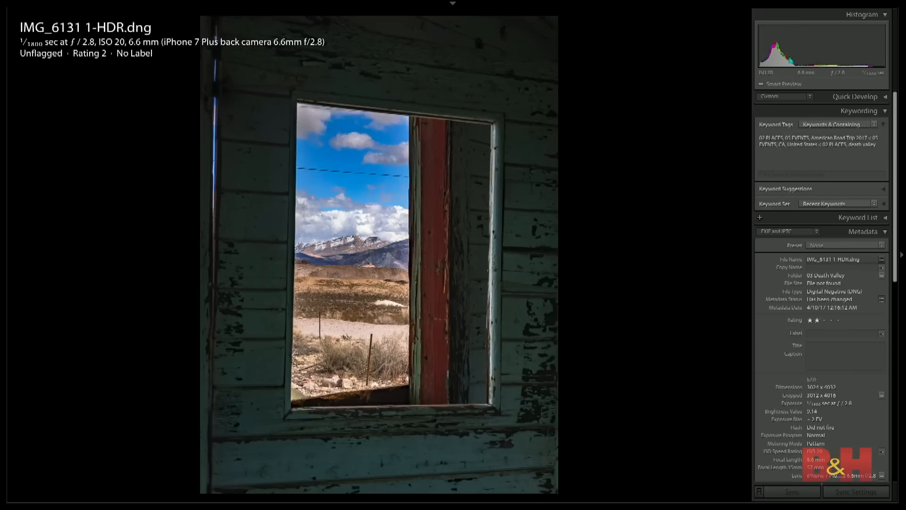
pyautogui.press('Right')
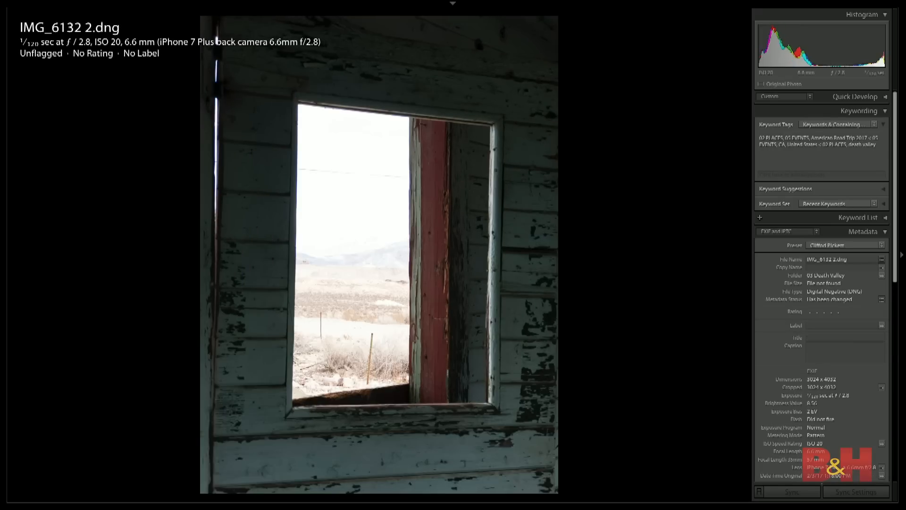
# - Open the bright window shot IMG_6132 2.dng for developing and lower its Exposure to -3.60
pyautogui.press('d')
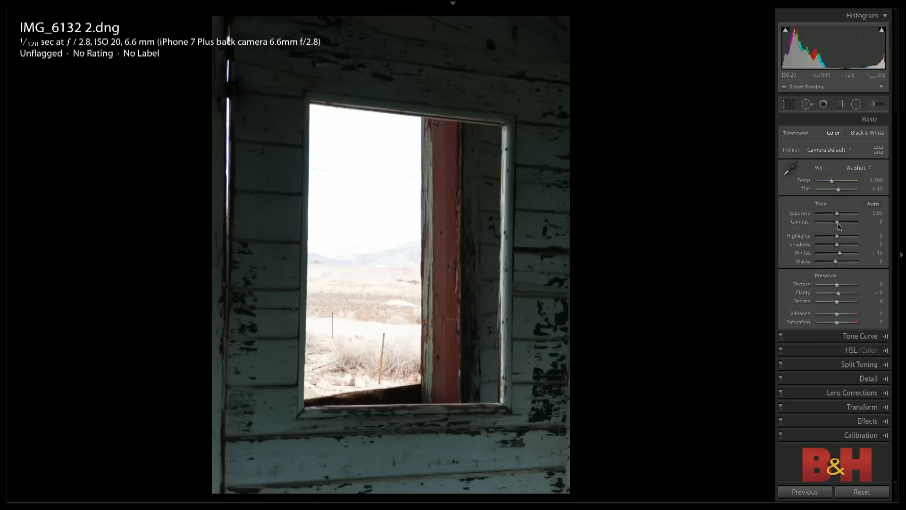
pyautogui.moveTo(835, 218); pyautogui.dragTo(822, 219)
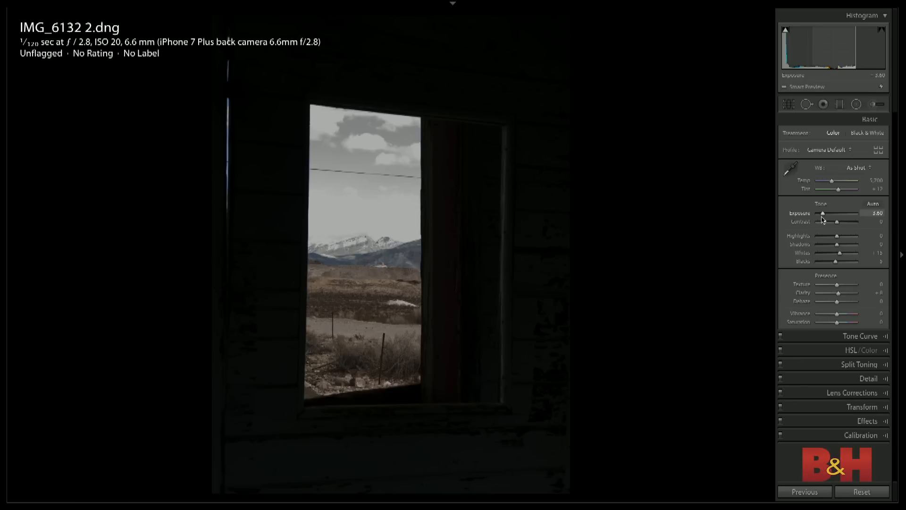
# - Reset the bright window shot's Exposure to 0.00 and switch to the dark IMG_6131 1.dng
pyautogui.moveTo(821, 219); pyautogui.dragTo(827, 219)
pyautogui.doubleClick(826, 219)
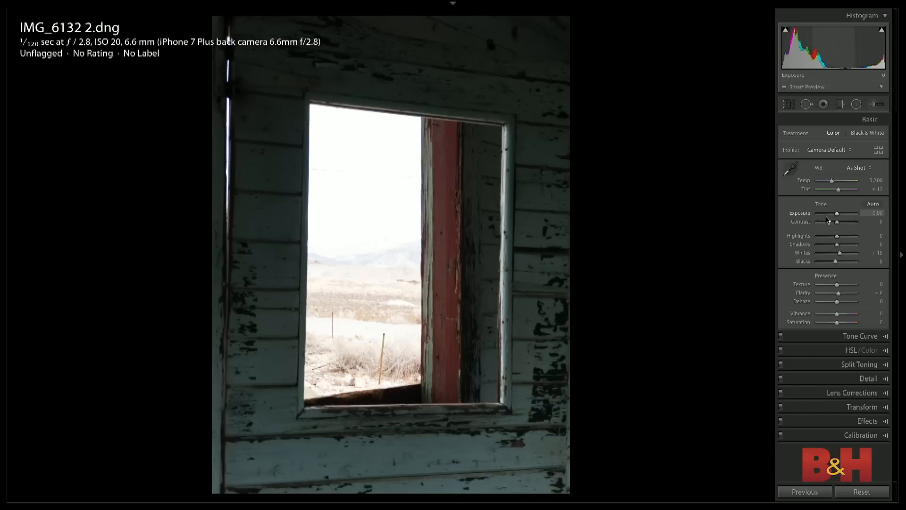
pyautogui.press('Left')
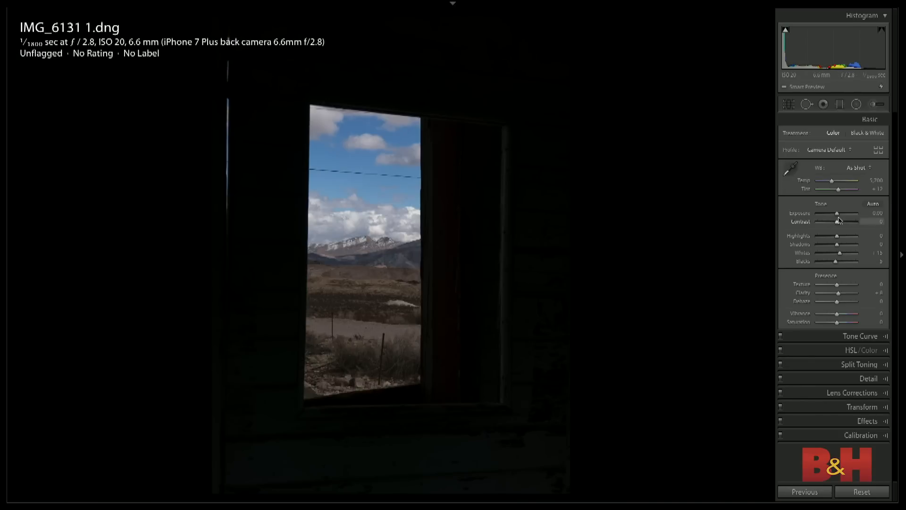
# - Try Shadows +100 and Exposure +3.20 on the dark window shot, examine the enlarged wall for noise, and reset the photo
pyautogui.moveTo(837, 244); pyautogui.dragTo(848, 215)
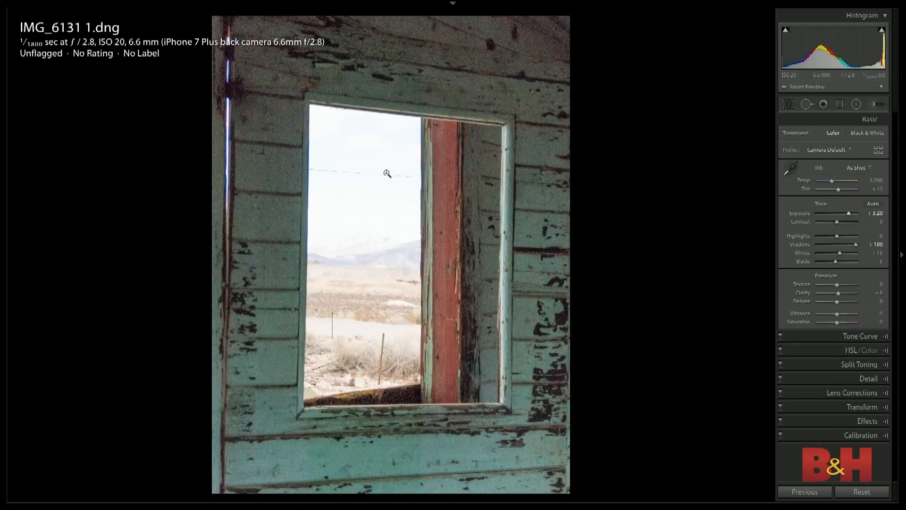
pyautogui.click(387, 174)
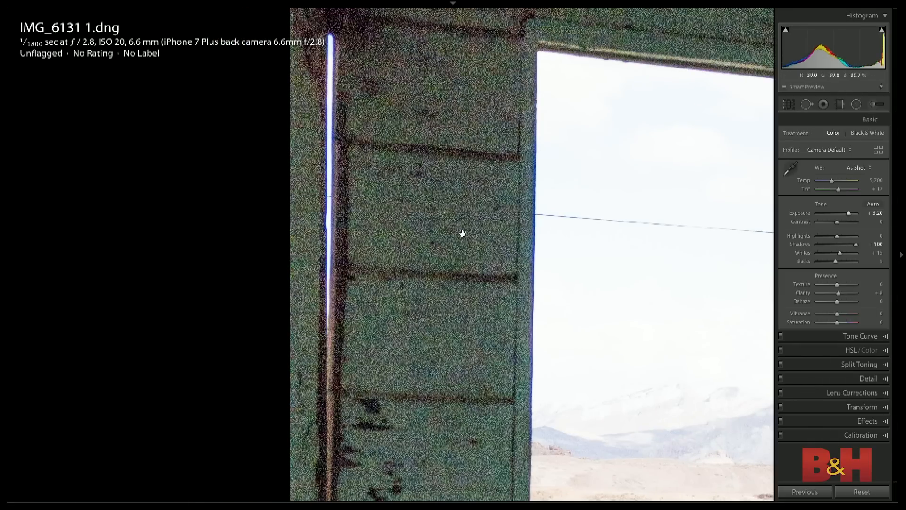
pyautogui.click(537, 252)
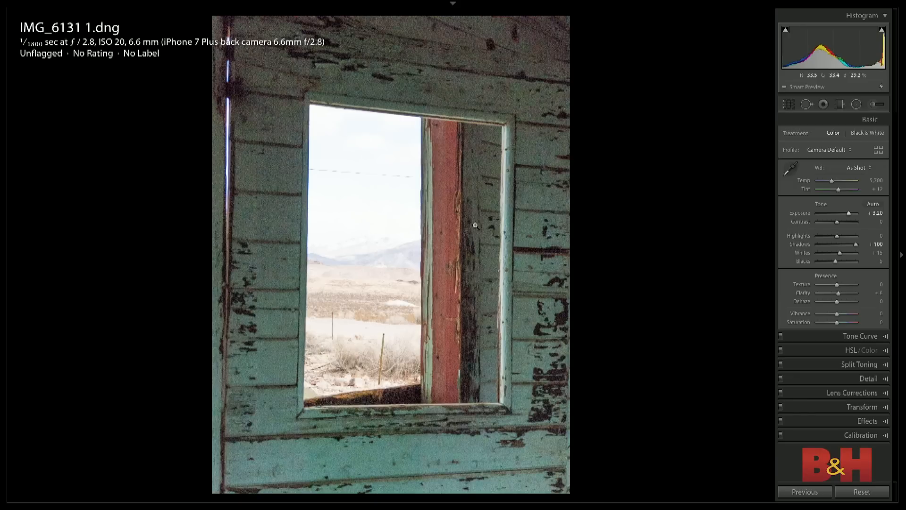
pyautogui.hotkey('ctrl', 'shift', 'r')
# - Raise the Exposure of the bright IMG_6132 2.dng to +1.20 and examine the enlarged wall for noise
pyautogui.press('Right')
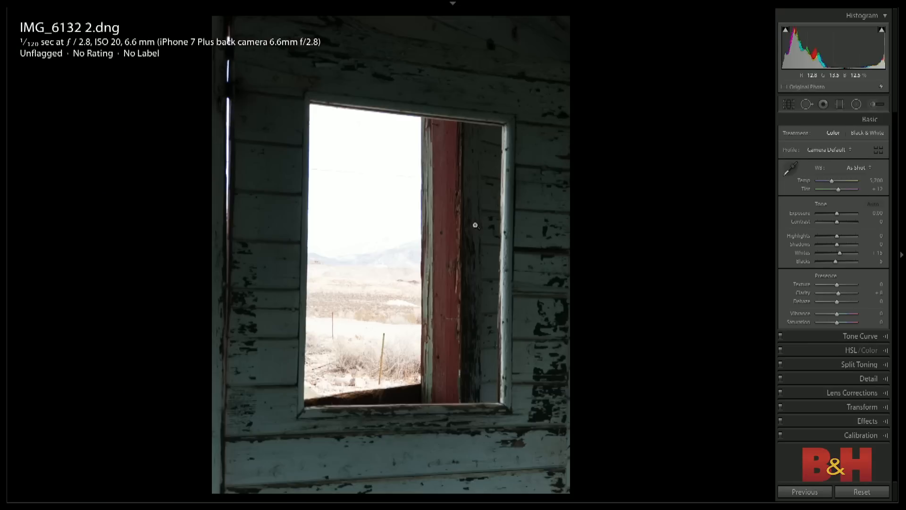
pyautogui.moveTo(837, 214); pyautogui.dragTo(841, 214)
pyautogui.click(328, 193)
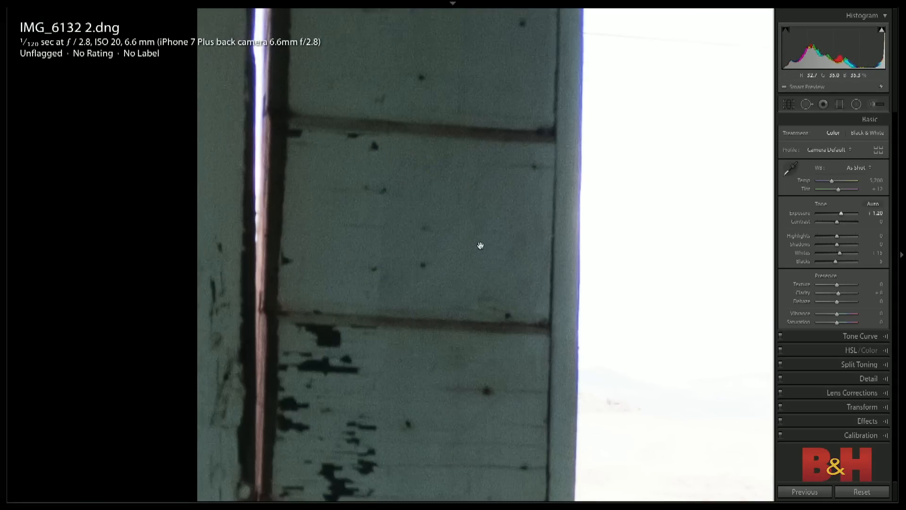
pyautogui.click(480, 245)
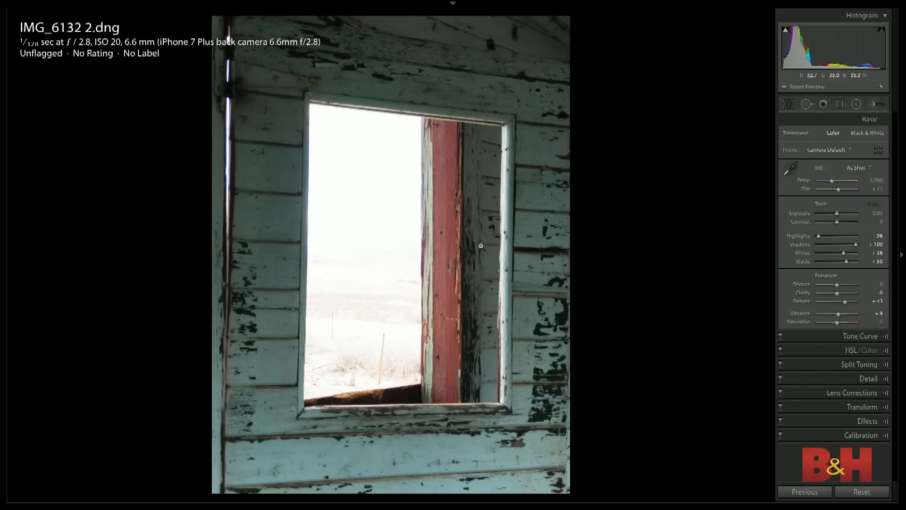
# - Reset IMG_6131 1-HDR.dng, set Highlights -97, Shadows +78 and Whites +55, and raise the tone curve's Lights to +42
pyautogui.press('Left')
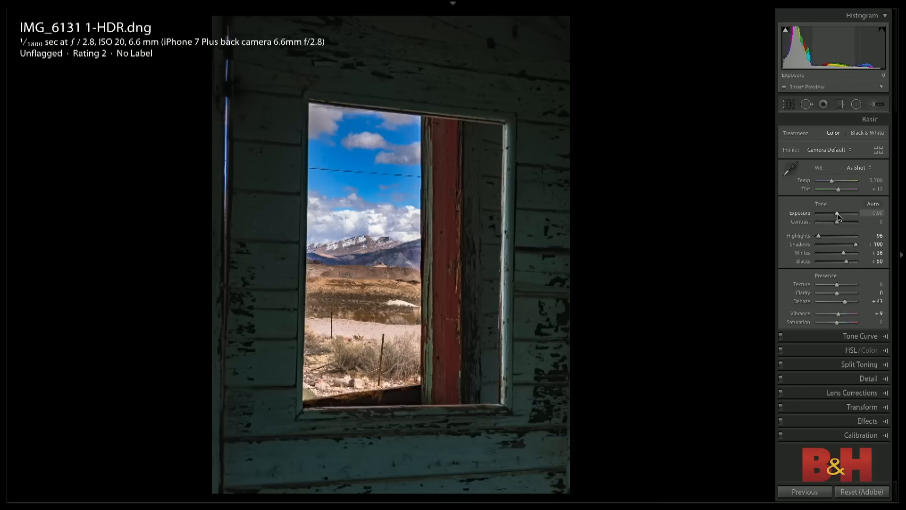
pyautogui.press('super+shift+r')
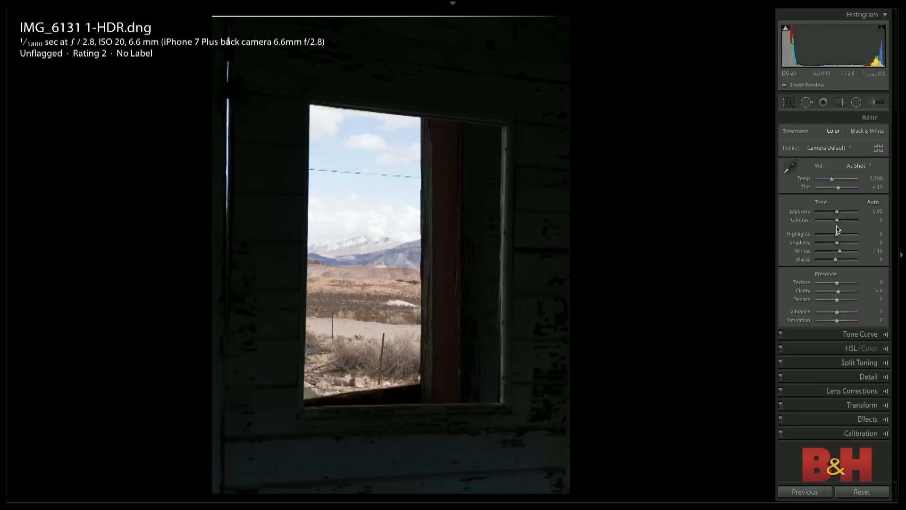
pyautogui.moveTo(836, 234); pyautogui.dragTo(848, 253)
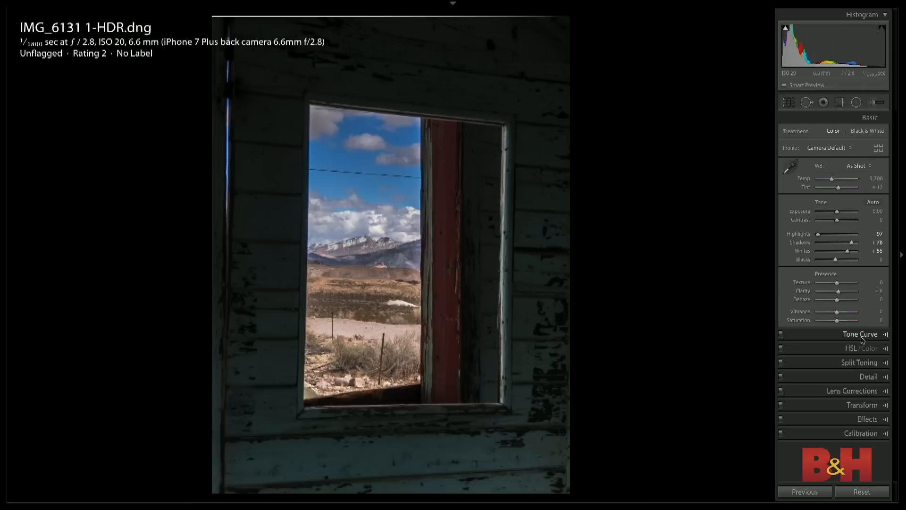
pyautogui.click(862, 334)
pyautogui.moveTo(839, 285); pyautogui.dragTo(849, 286)
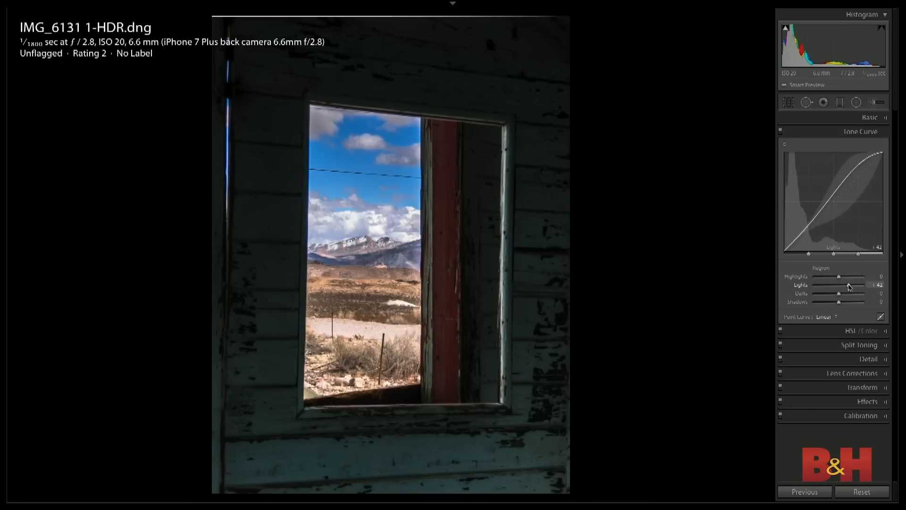
# - Set the HDR window photo's Shadows to +100, Blacks to +23 and Exposure to +0.70
pyautogui.click(869, 117)
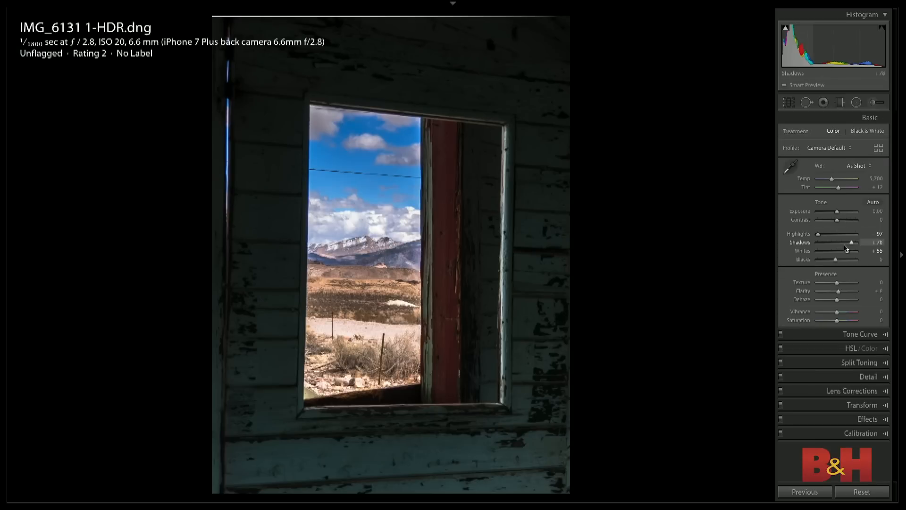
pyautogui.moveTo(851, 244); pyautogui.dragTo(857, 243)
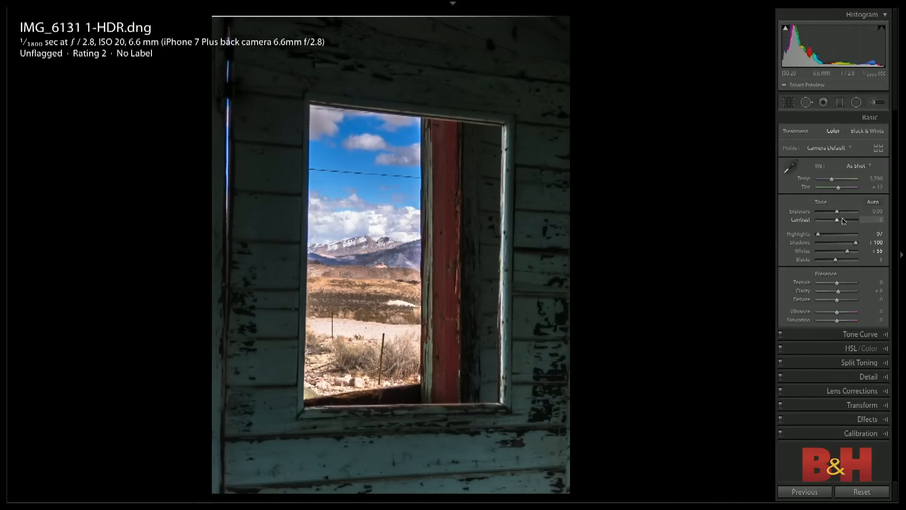
pyautogui.moveTo(838, 214); pyautogui.dragTo(838, 214)
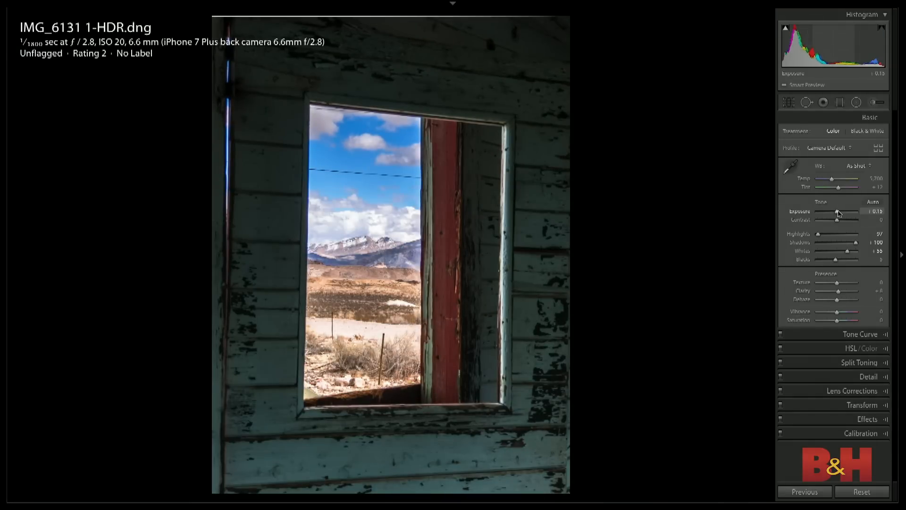
pyautogui.moveTo(835, 260); pyautogui.dragTo(841, 260)
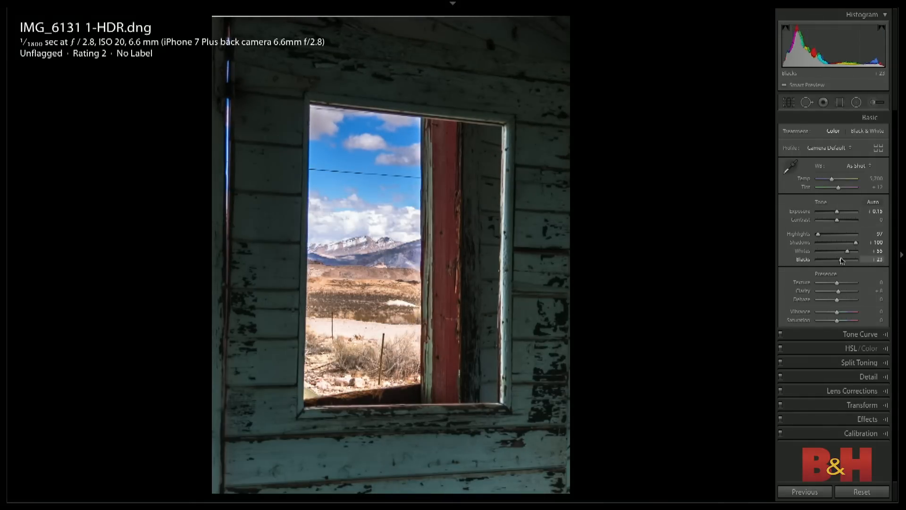
pyautogui.moveTo(836, 212); pyautogui.dragTo(838, 214)
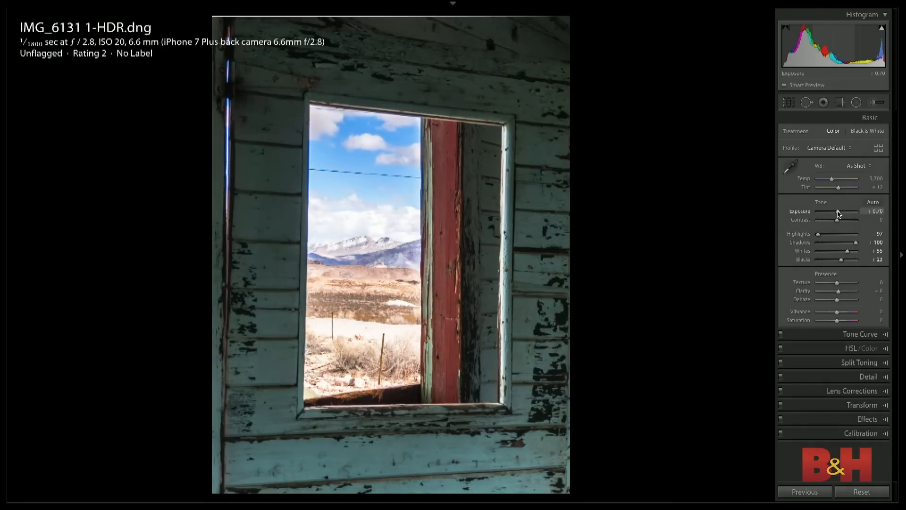
# - Add an inverted radial filter over the window view, zero its effect settings and lower its Highlights to -84
pyautogui.hotkey('shift', 'm')
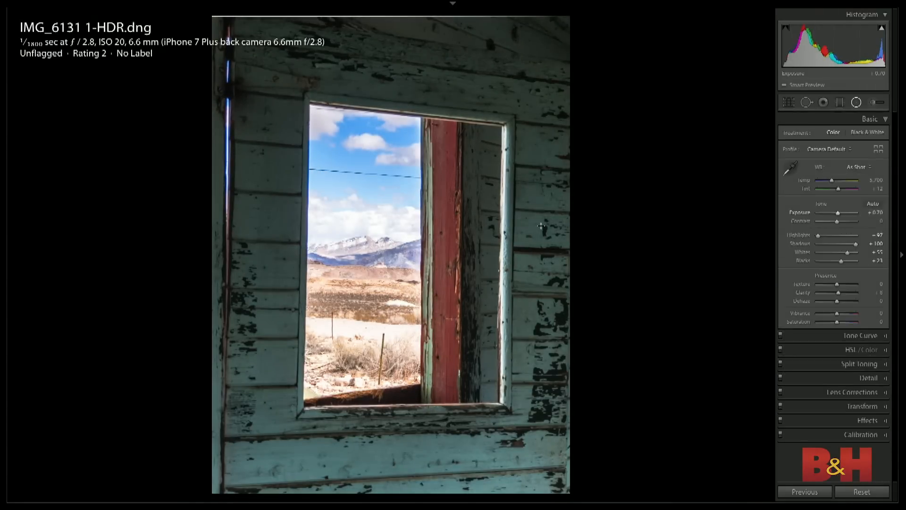
pyautogui.moveTo(384, 242); pyautogui.dragTo(433, 380)
pyautogui.moveTo(539, 459); pyautogui.dragTo(576, 479)
pyautogui.doubleClick(791, 133)
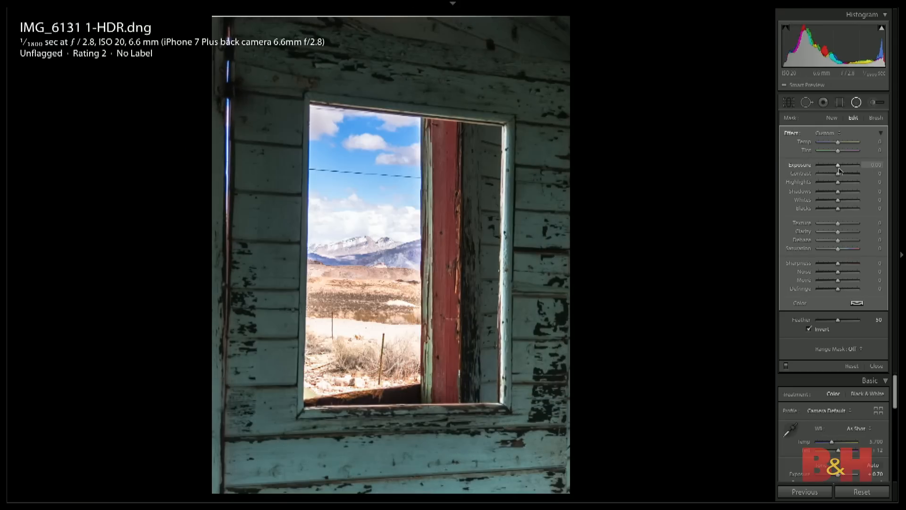
pyautogui.moveTo(838, 182); pyautogui.dragTo(821, 185)
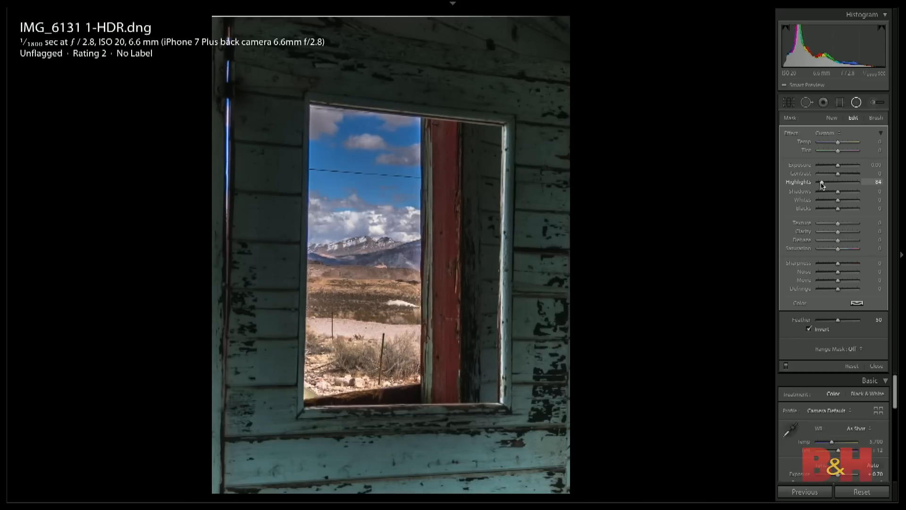
# - Raise the photo's overall Exposure to +1.55, and set the radial filter's Highlights to -100 and Exposure to -0.12
pyautogui.moveTo(837, 474); pyautogui.dragTo(839, 478)
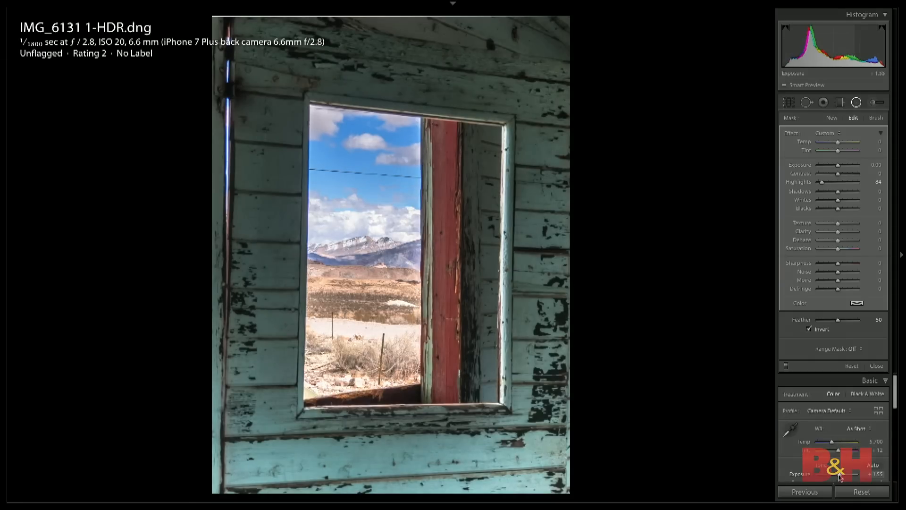
pyautogui.moveTo(821, 184); pyautogui.dragTo(819, 183)
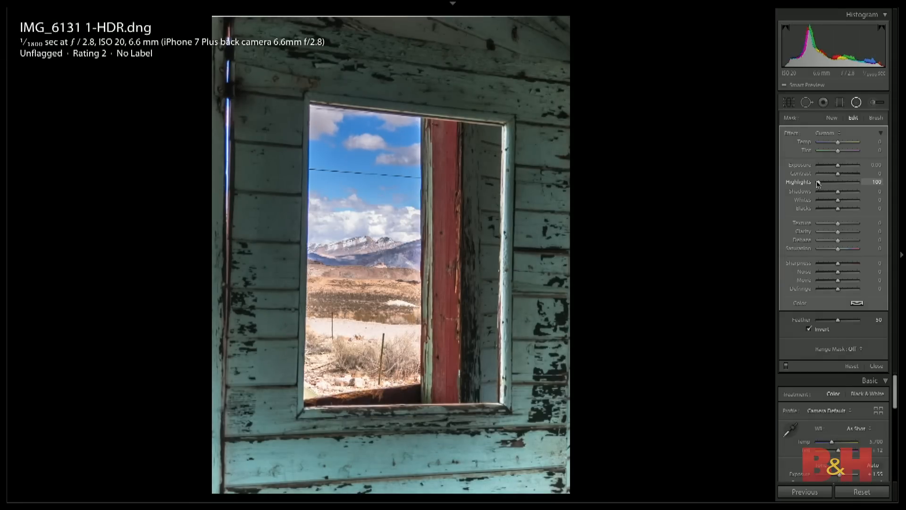
pyautogui.moveTo(836, 165); pyautogui.dragTo(836, 166)
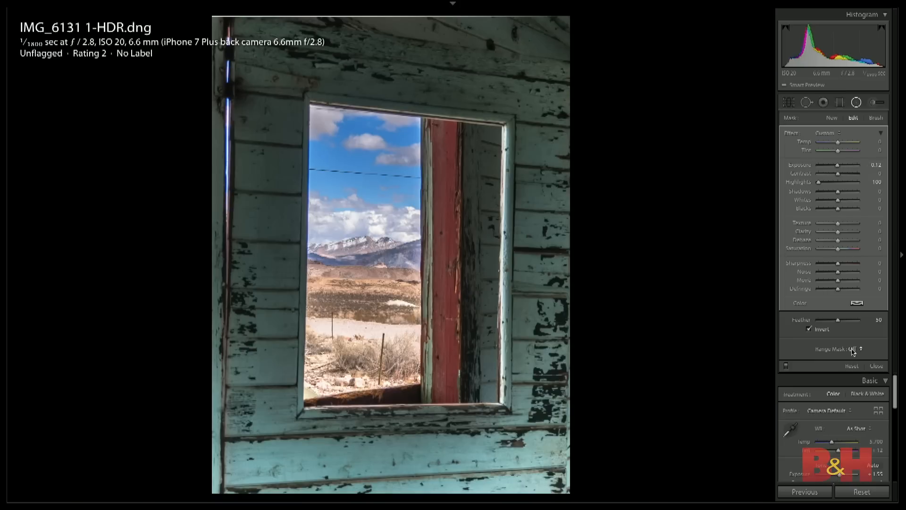
# - Restrict the radial filter with a Luminance range mask and raise the lower limit of its range
pyautogui.click(855, 349)
pyautogui.click(866, 361)
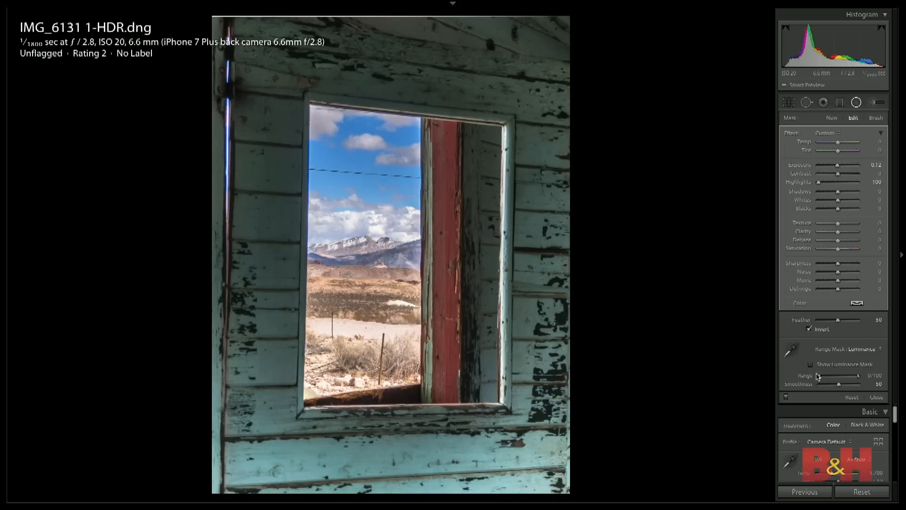
pyautogui.moveTo(819, 376); pyautogui.dragTo(831, 376)
# - Open the dark IMG_6131 1.dng for developing and set Texture +52, Exposure +3.70, Highlights -100 and Shadows +76
pyautogui.press('g')
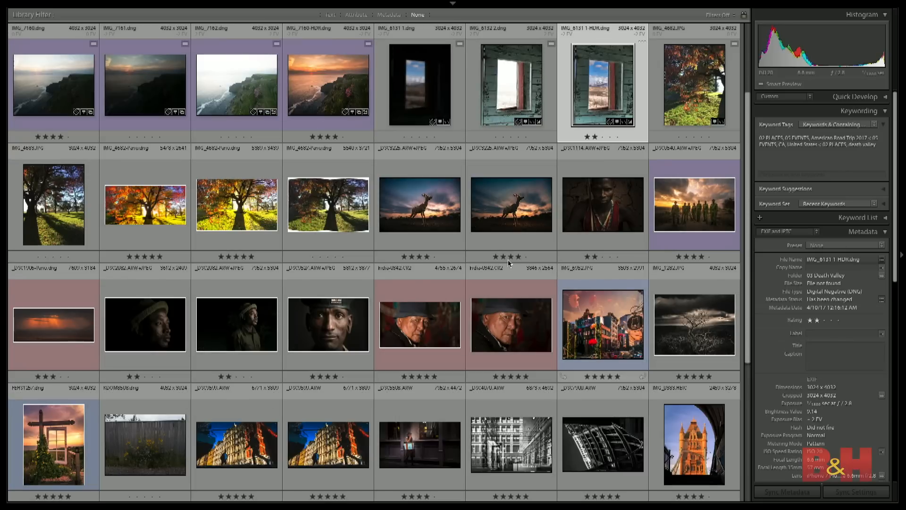
pyautogui.click(419, 89)
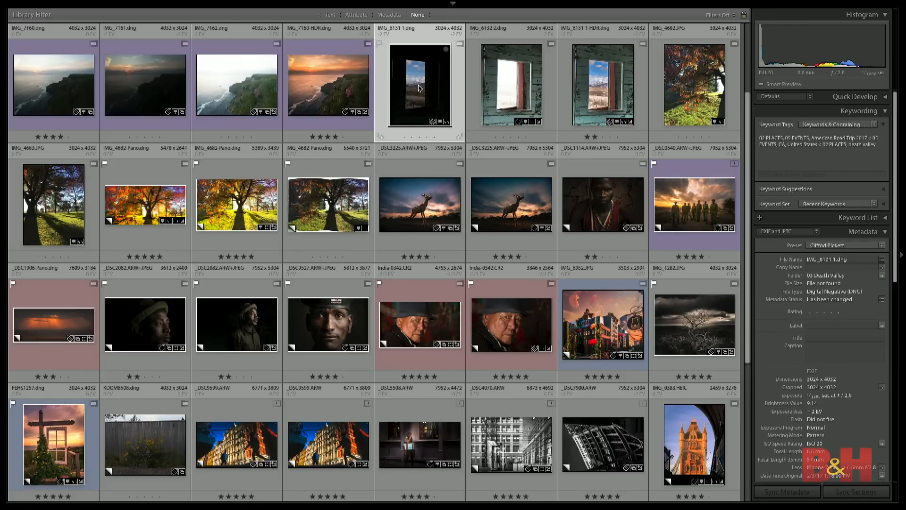
pyautogui.press('d')
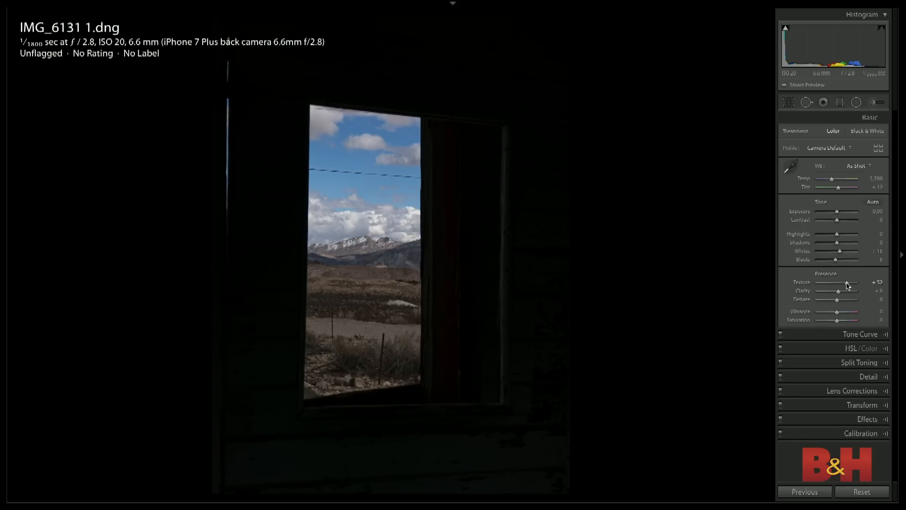
pyautogui.click(845, 212)
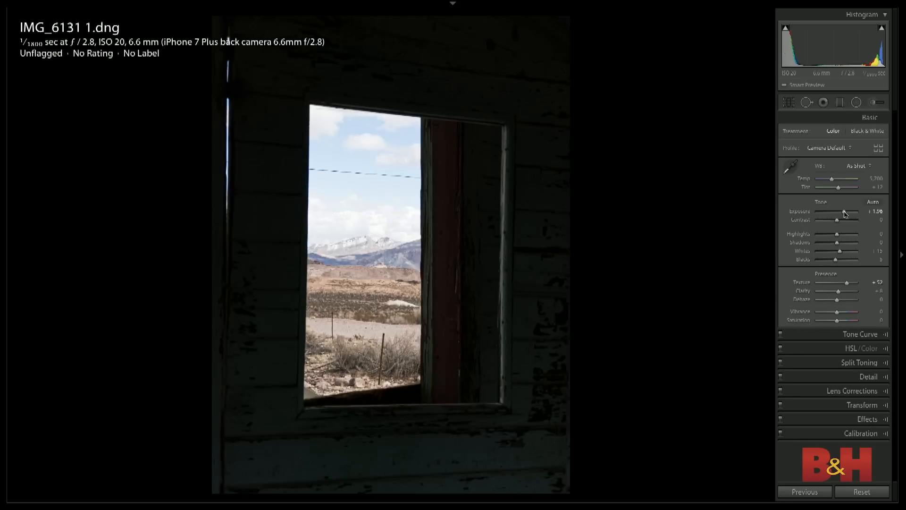
pyautogui.moveTo(845, 214); pyautogui.dragTo(851, 214)
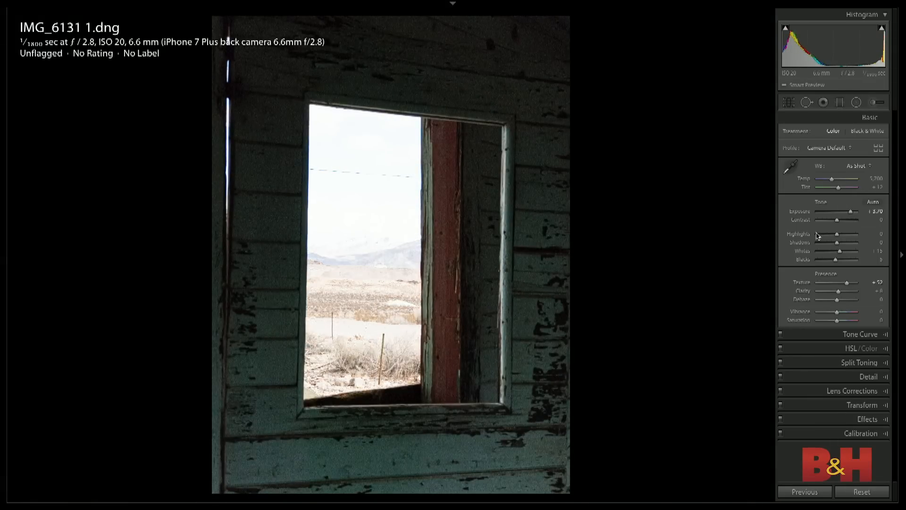
pyautogui.click(818, 235)
pyautogui.moveTo(838, 243); pyautogui.dragTo(854, 246)
# - Compare the wall noise and sky of IMG_6131 1.dng side by side with the HDR version, and reopen the dark shot for developing
pyautogui.press('g')
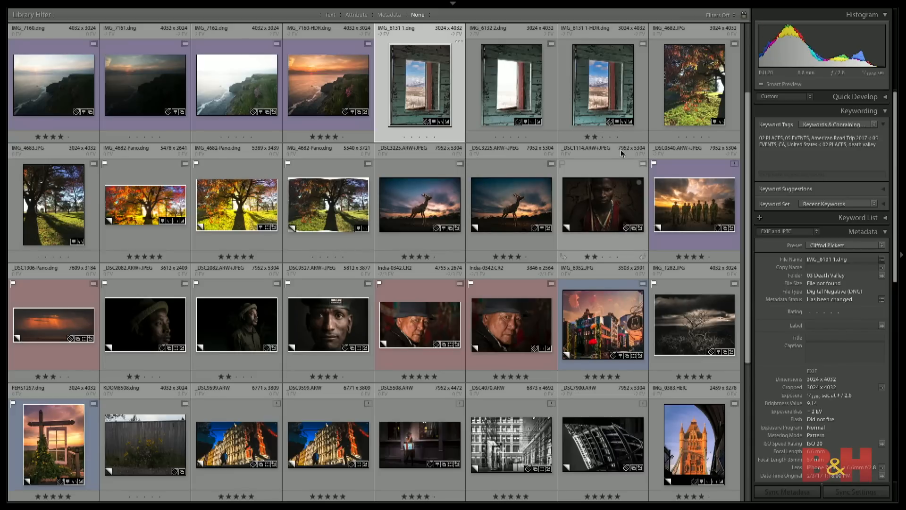
pyautogui.press('c')
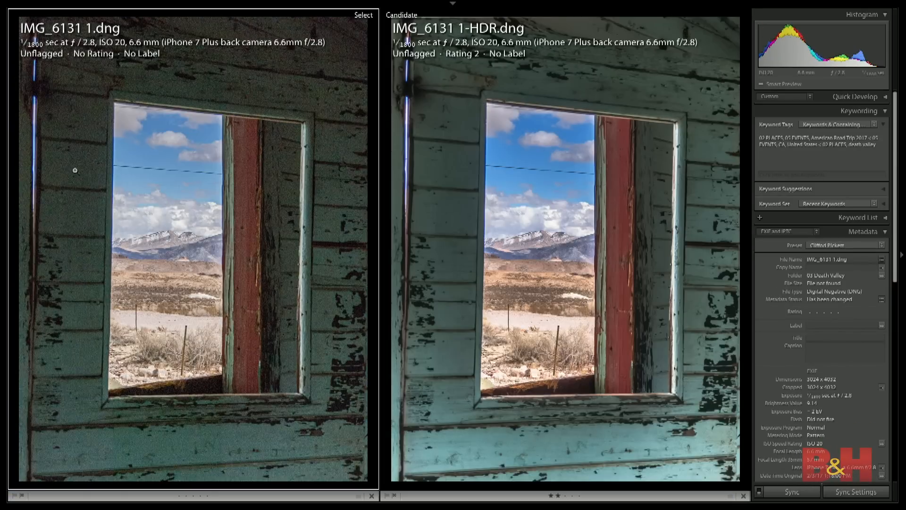
pyautogui.click(77, 171)
pyautogui.moveTo(208, 206); pyautogui.dragTo(227, 271)
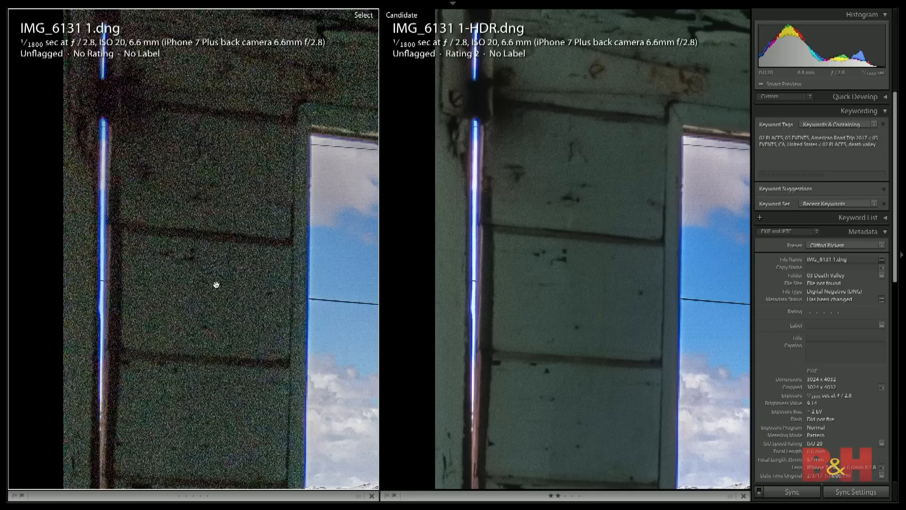
pyautogui.moveTo(277, 272); pyautogui.dragTo(148, 283)
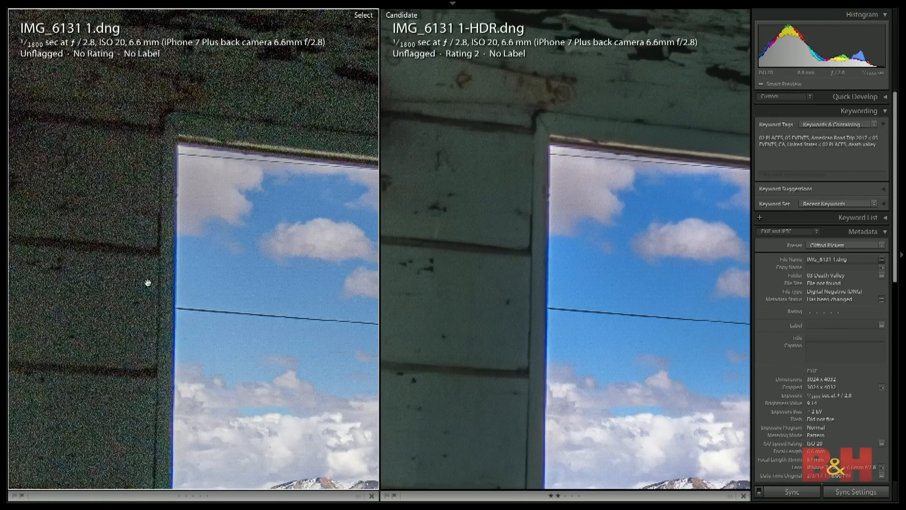
pyautogui.moveTo(268, 246); pyautogui.dragTo(257, 265)
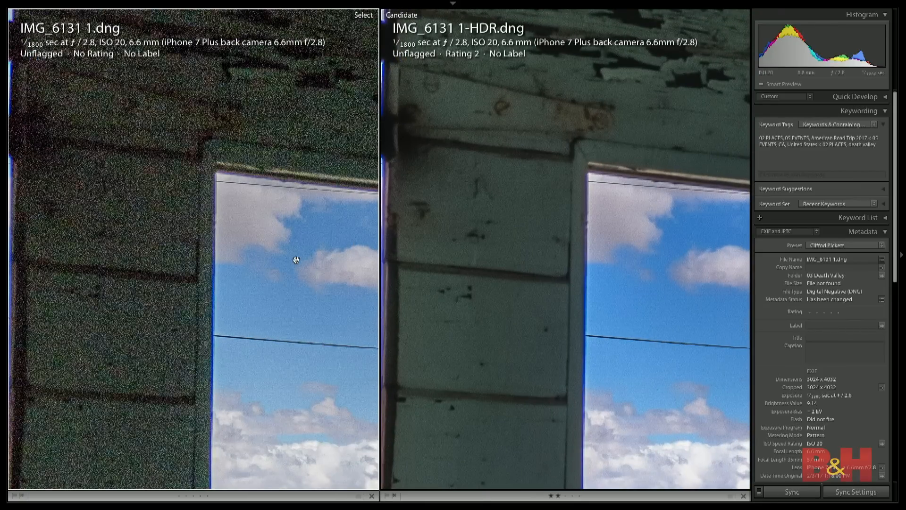
pyautogui.press('d')
pyautogui.click(418, 293)
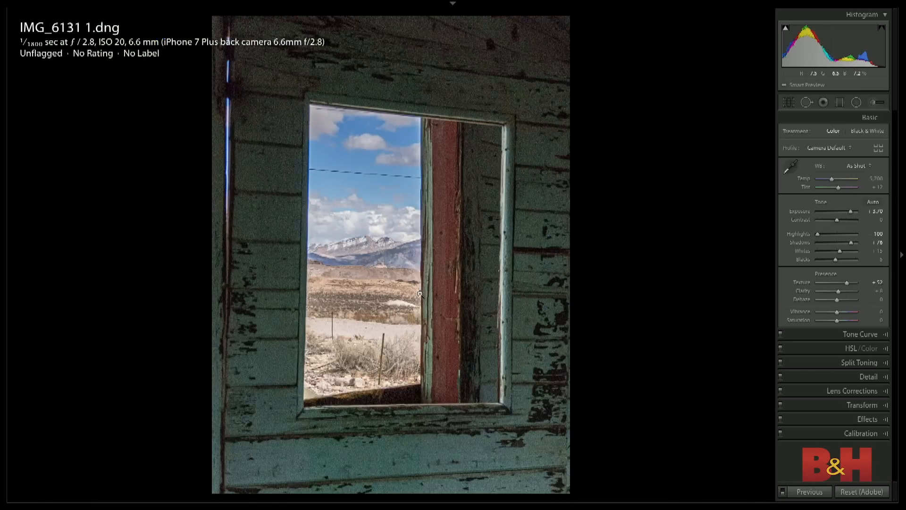
# - Reset the develop settings of IMG_6131 1.dng and open the brighter exposure IMG_6132 2.dng for developing
pyautogui.hotkey('ctrl', 'shift', 'r')
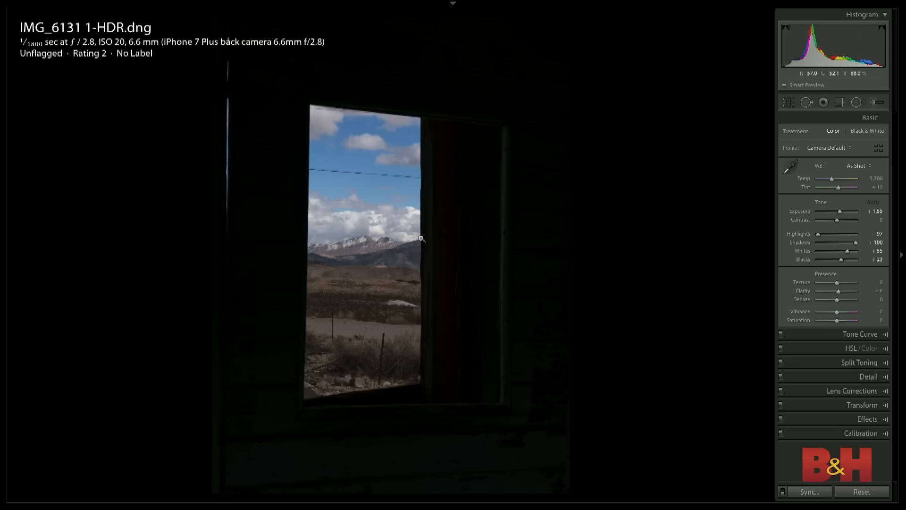
pyautogui.press('g')
pyautogui.click(504, 92)
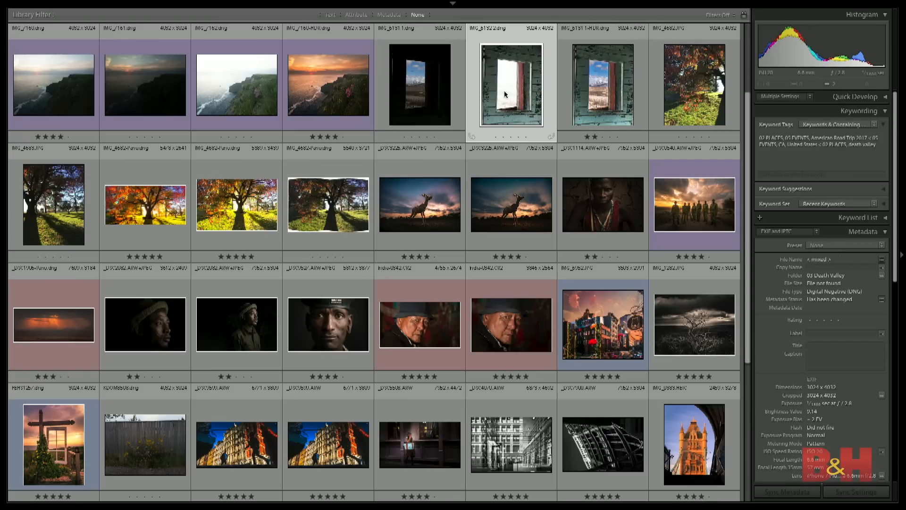
pyautogui.press('d')
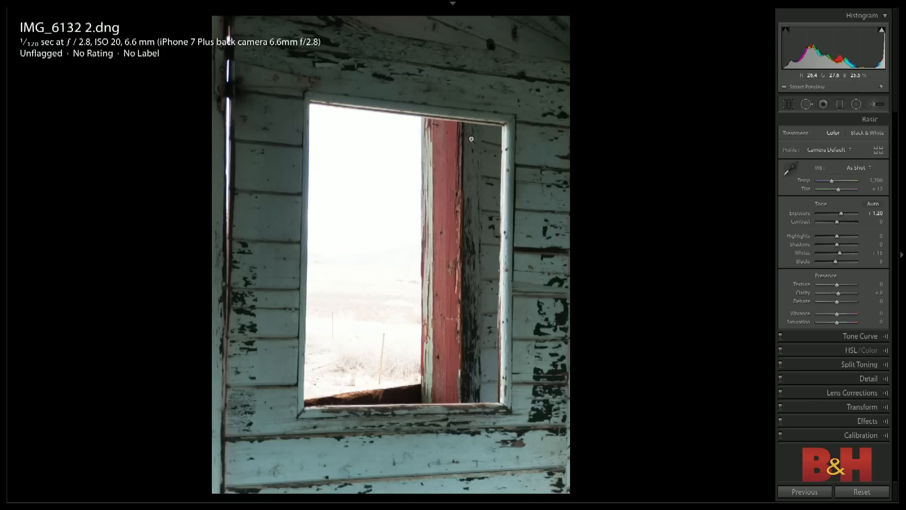
# - Try to merge the window exposures IMG_6131 1.dng and IMG_6132 2.dng with an HDR Photo Merge
pyautogui.press('g')
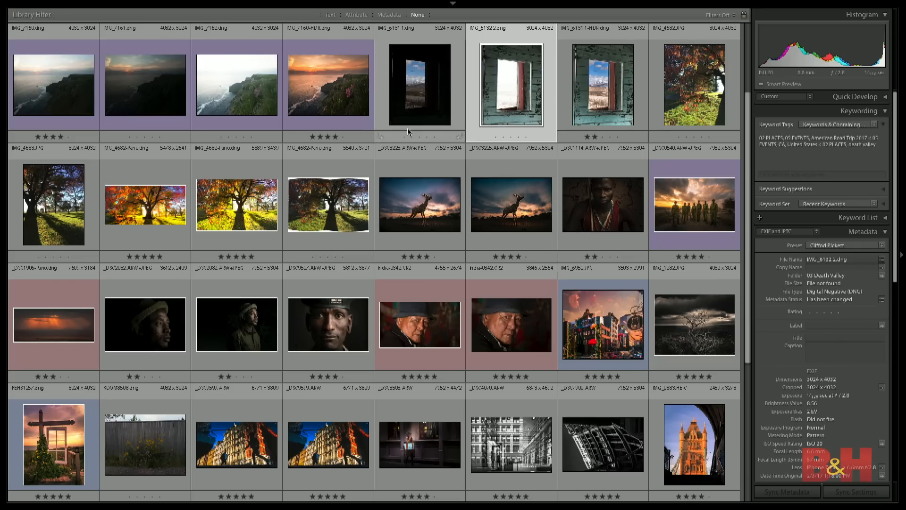
pyautogui.rightClick(417, 94)
pyautogui.moveTo(483, 204)
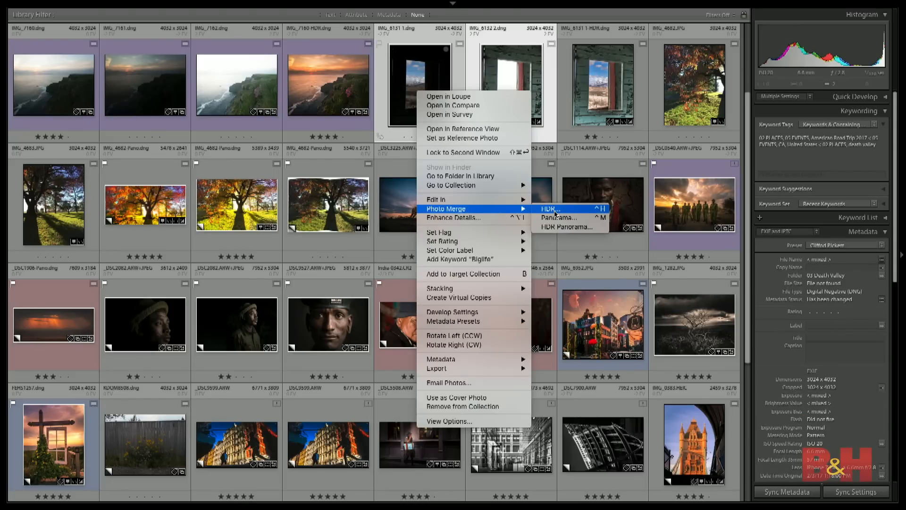
pyautogui.click(554, 211)
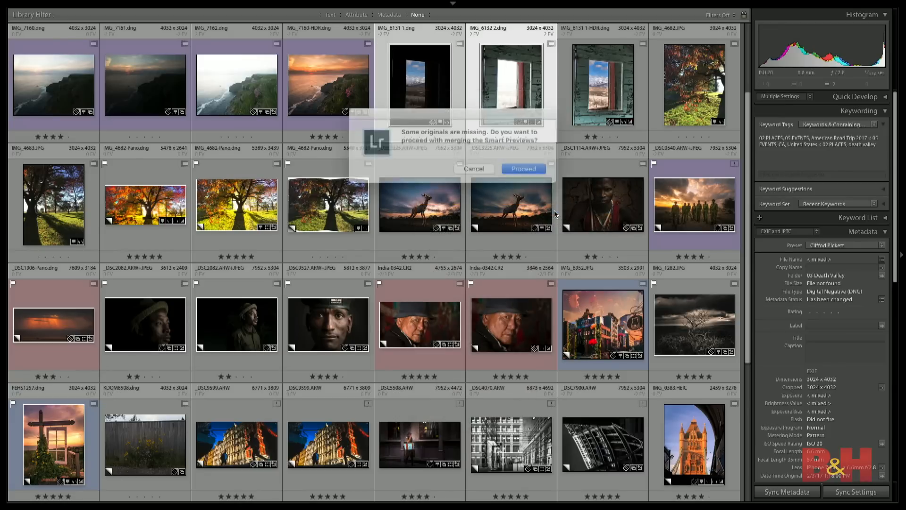
pyautogui.click(473, 168)
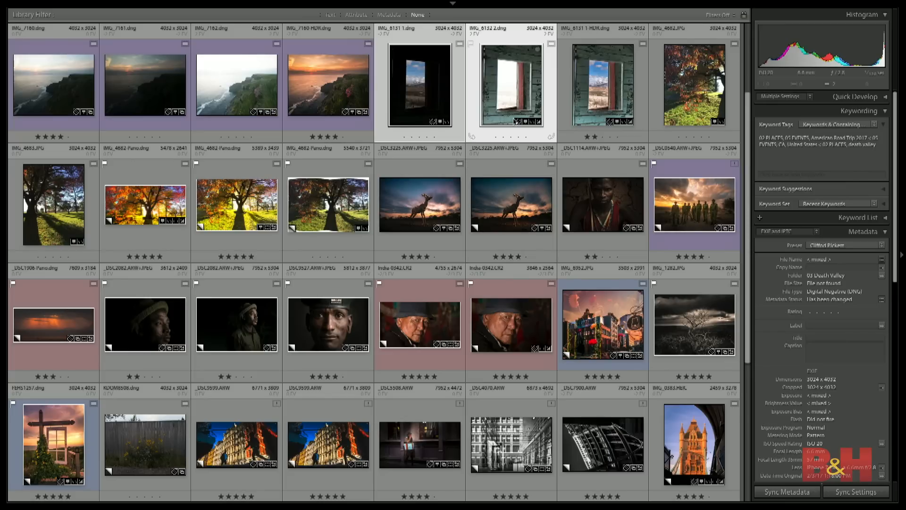
# - Open the sunset panorama _DSC1906-Pano.dng for developing, go to its Copy 3 and reset that copy's edits
pyautogui.click(328, 216)
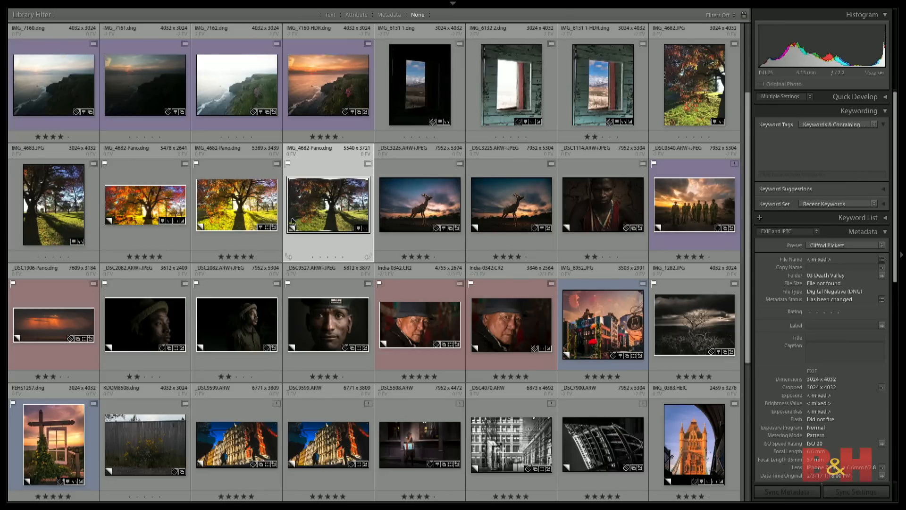
pyautogui.scroll(-3, 276, 243)
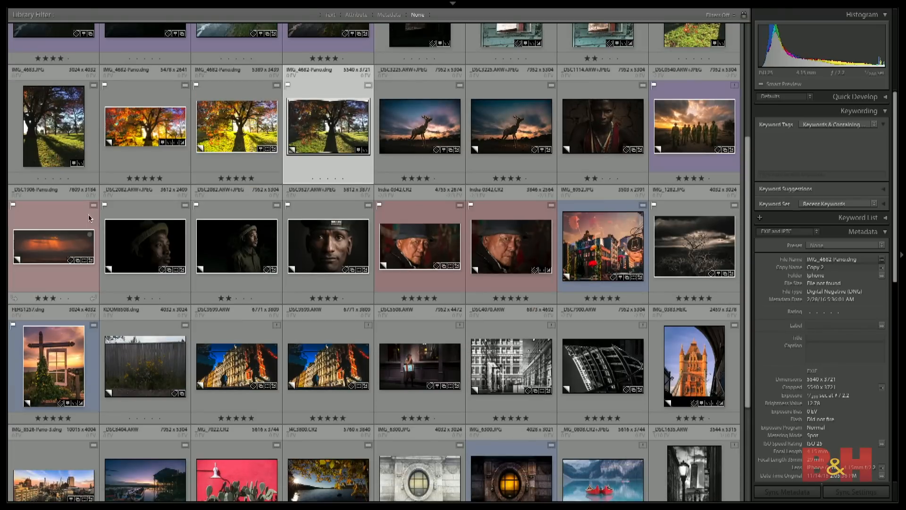
pyautogui.click(45, 241)
pyautogui.press('d')
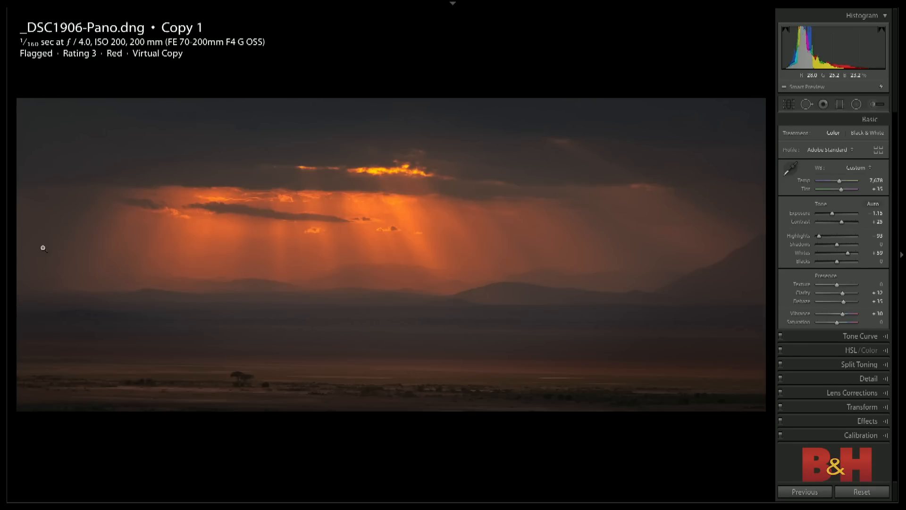
pyautogui.press('Right')
pyautogui.hotkey('ctrl', 'shift', 'r')
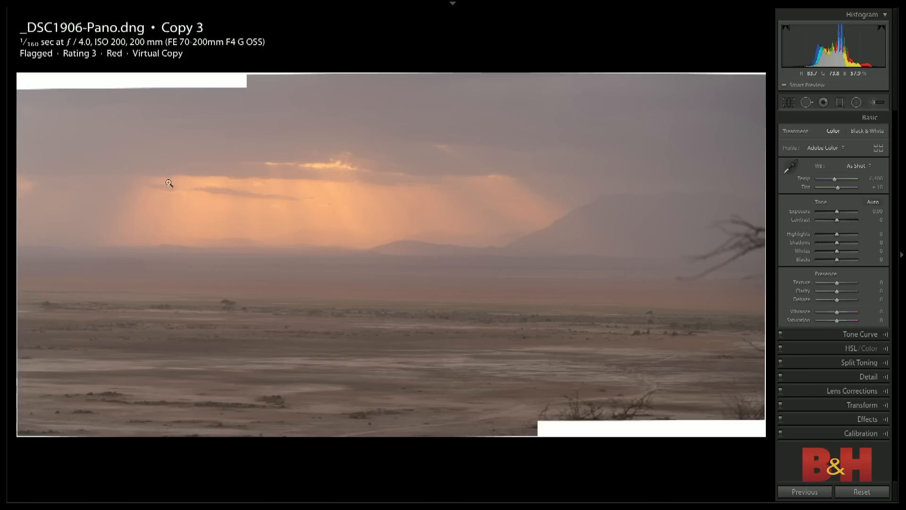
# - Start cropping the panorama with a custom aspect ratio of 2.39 x 1
pyautogui.press('r')
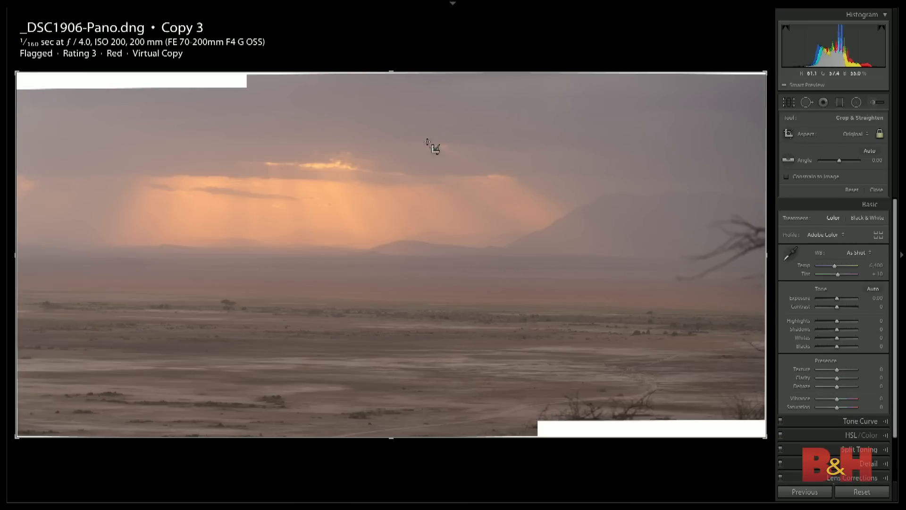
pyautogui.moveTo(392, 72)
pyautogui.mouseDown()
pyautogui.moveTo(392, 79)
pyautogui.moveTo(392, 68)
pyautogui.mouseUp()
pyautogui.click(879, 134)
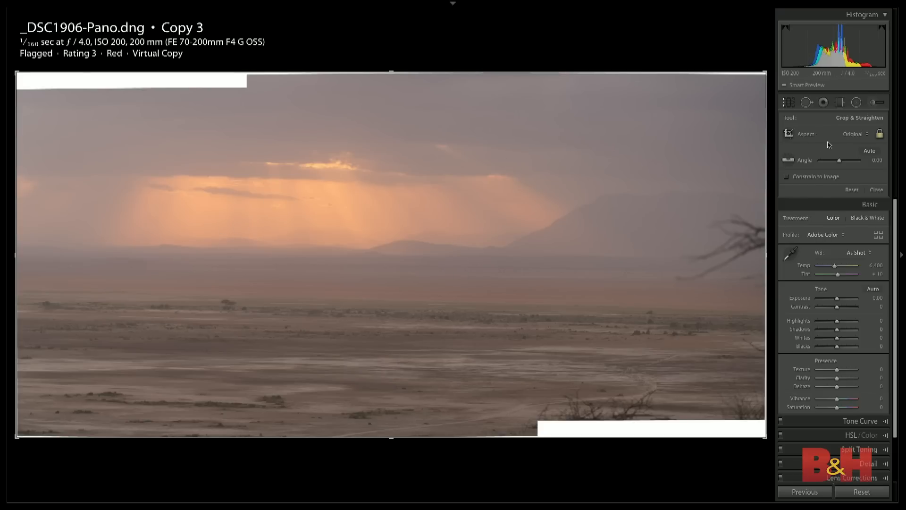
pyautogui.click(856, 135)
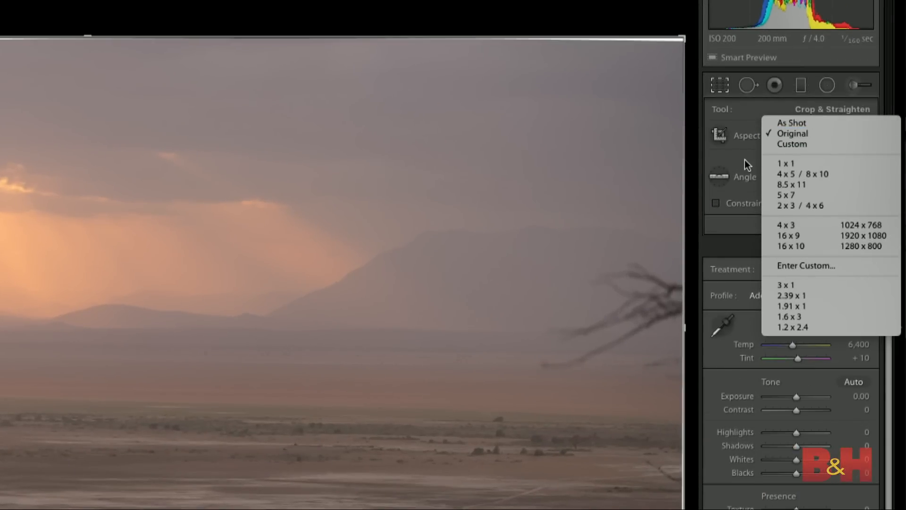
pyautogui.click(795, 152)
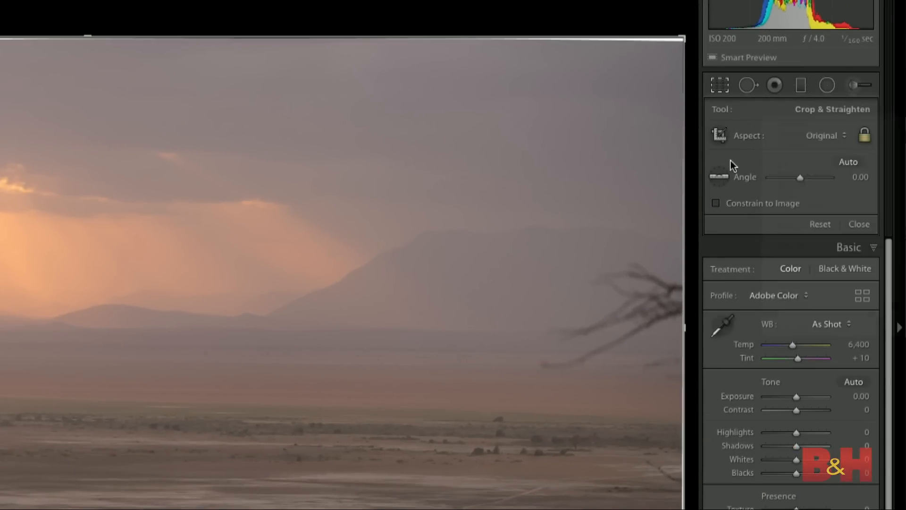
pyautogui.click(822, 135)
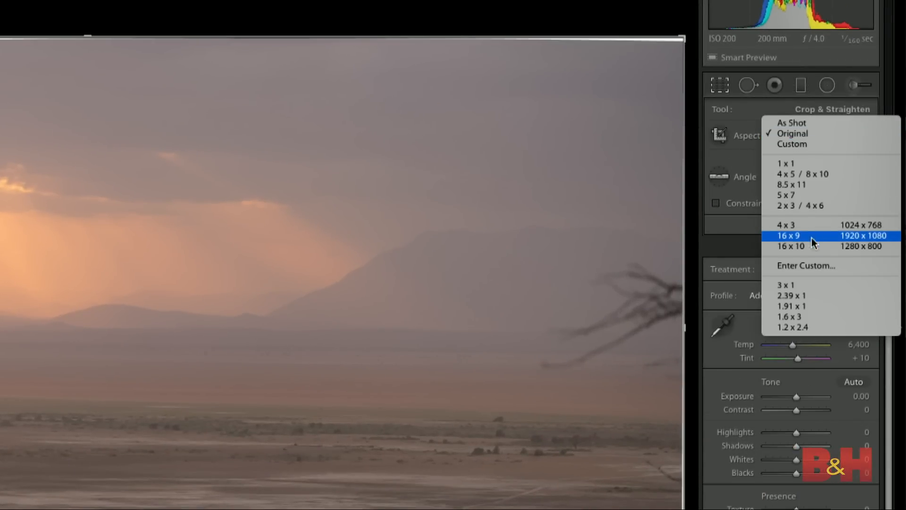
pyautogui.click(806, 265)
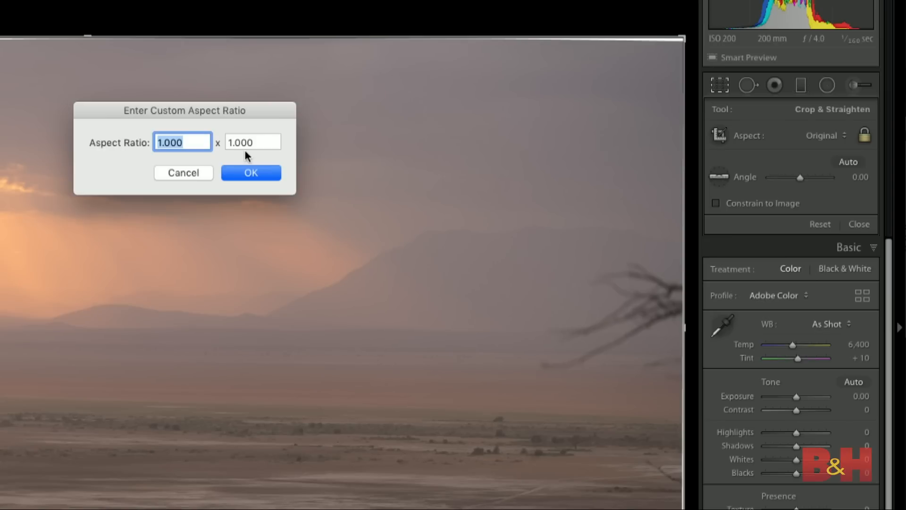
pyautogui.write('2.39')
pyautogui.click(247, 174)
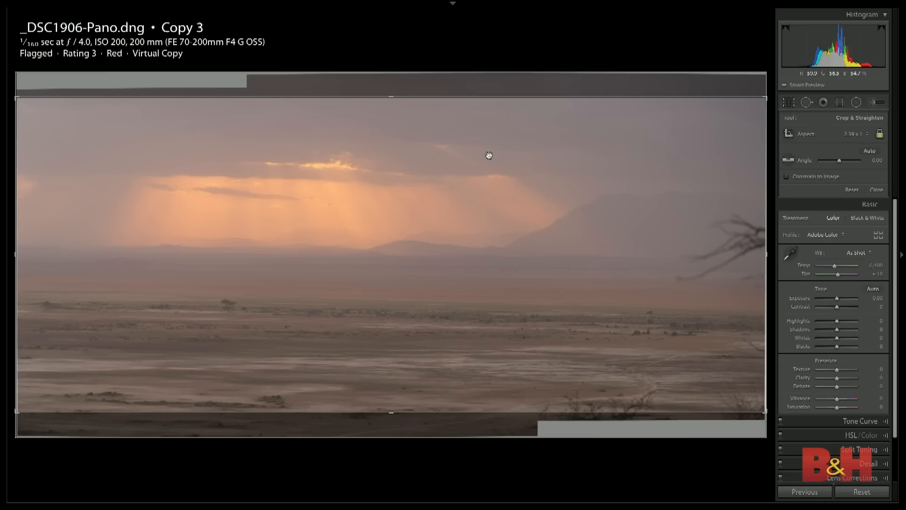
# - Tighten the crop to exclude the white edges and most of the branch, rotate it by 0.40 degrees, and apply it
pyautogui.moveTo(391, 411); pyautogui.dragTo(391, 387)
pyautogui.moveTo(385, 323); pyautogui.dragTo(500, 310)
pyautogui.press('l')
pyautogui.press('l')
pyautogui.moveTo(708, 277); pyautogui.dragTo(732, 283)
pyautogui.moveTo(535, 284); pyautogui.dragTo(534, 277)
pyautogui.moveTo(736, 108)
pyautogui.mouseDown()
pyautogui.moveTo(732, 100)
pyautogui.moveTo(734, 106)
pyautogui.mouseUp()
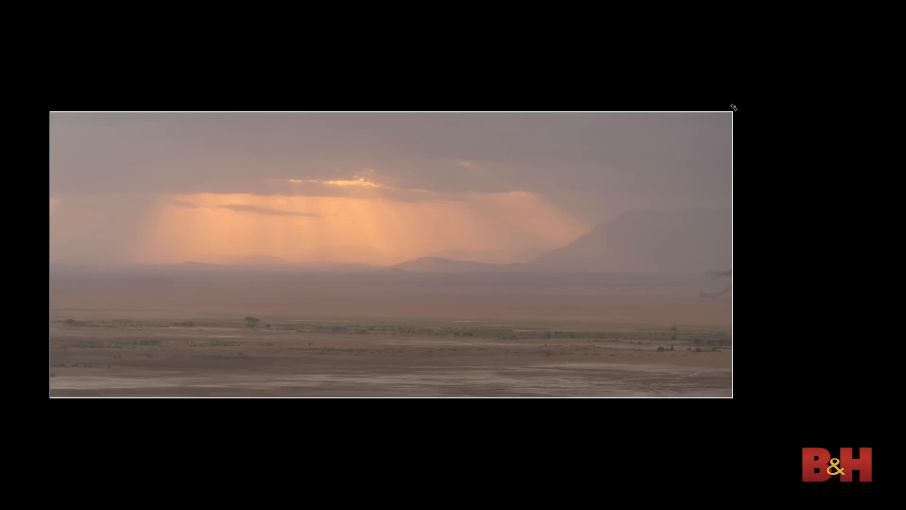
pyautogui.press('l')
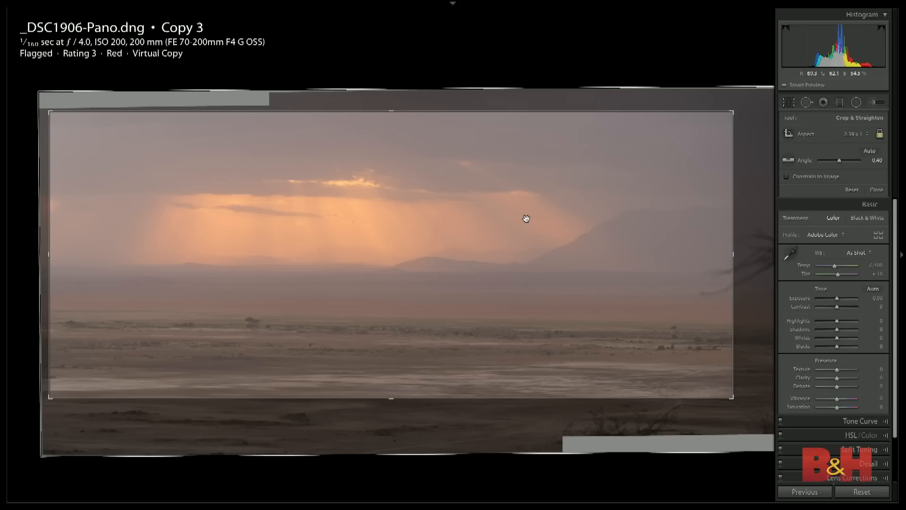
pyautogui.press('Return')
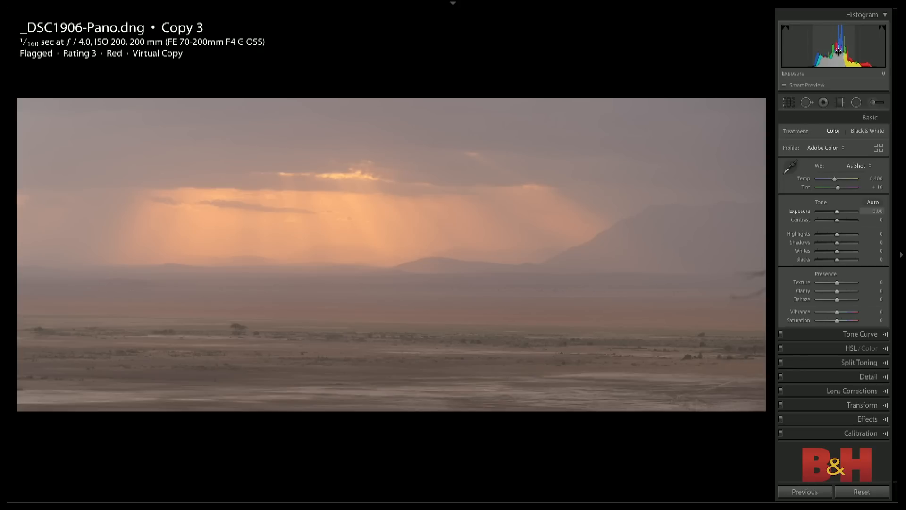
# - Apply Auto tone to the panorama, and set Dehaze +28, Temp 8,107 and Tint +29
pyautogui.click(872, 203)
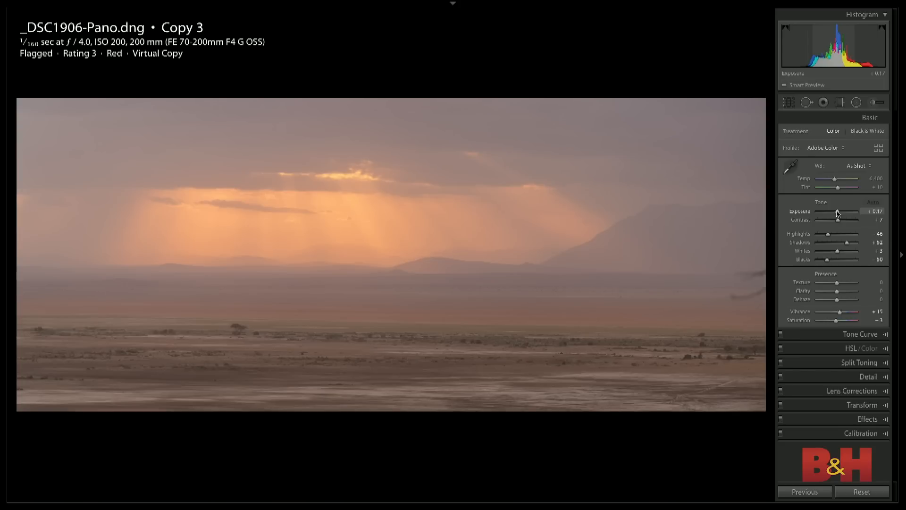
pyautogui.moveTo(838, 303); pyautogui.dragTo(843, 302)
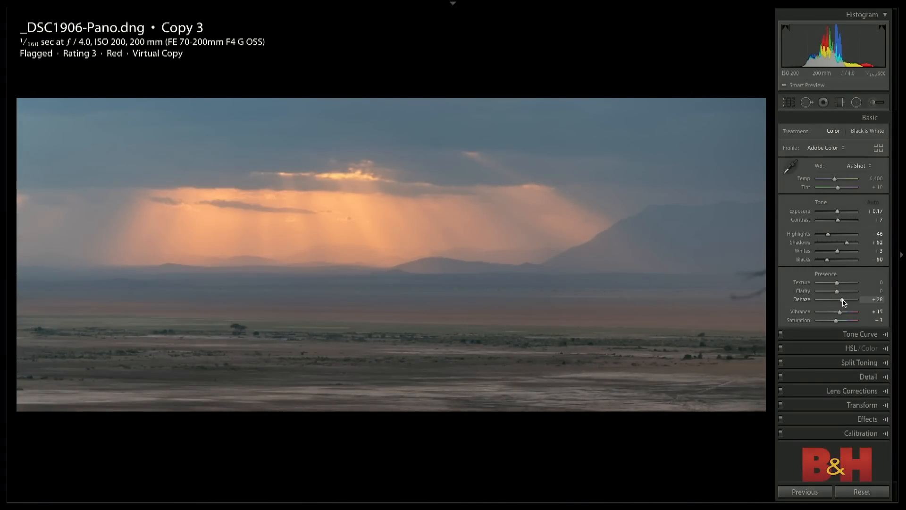
pyautogui.moveTo(837, 183); pyautogui.dragTo(843, 189)
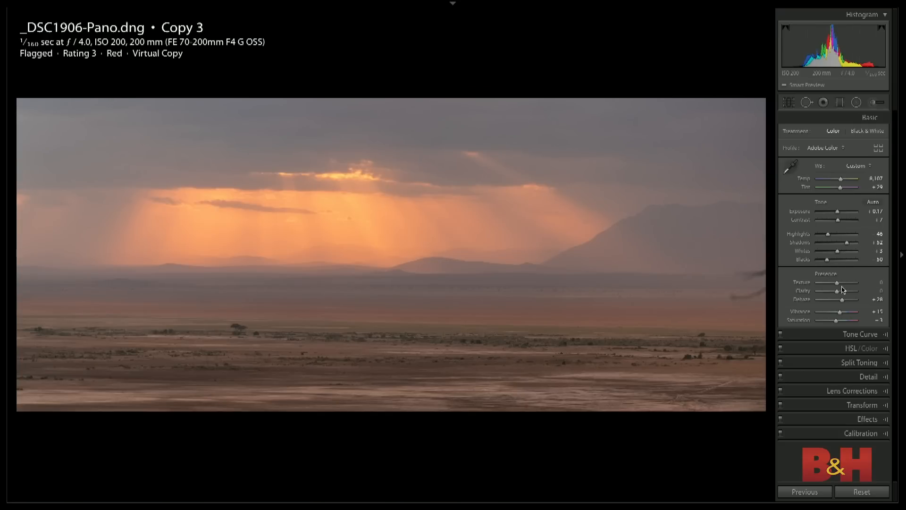
# - Set Texture +17, Contrast +11 and Highlights -65, and compare the result with the fully reset photo
pyautogui.moveTo(836, 282); pyautogui.dragTo(839, 283)
pyautogui.moveTo(838, 221); pyautogui.dragTo(824, 235)
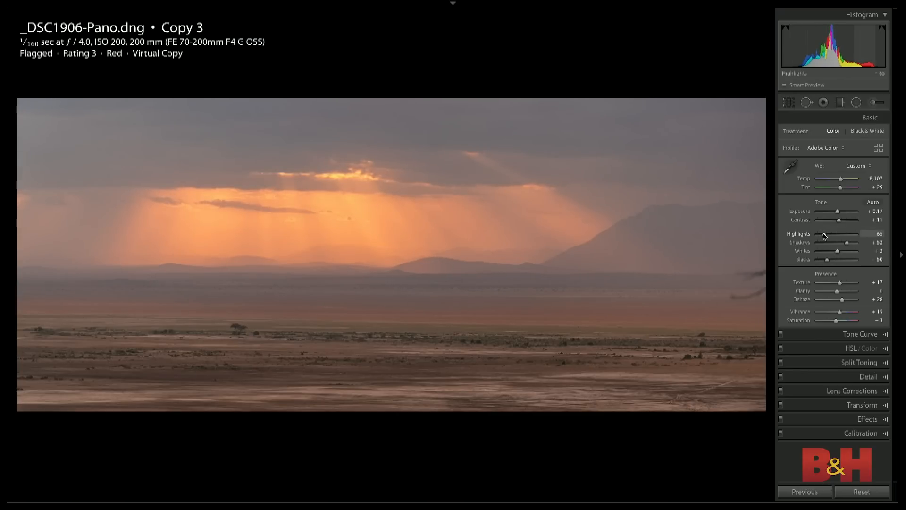
pyautogui.hotkey('ctrl', 'shift', 'r')
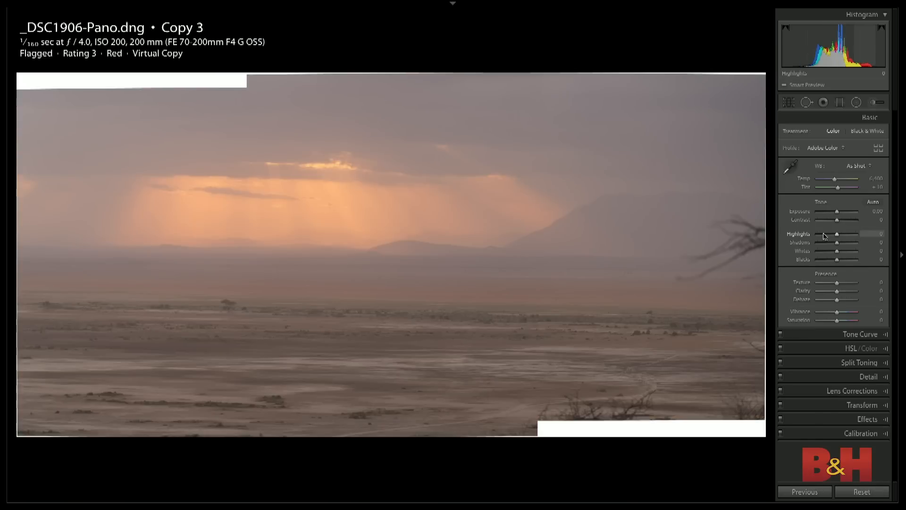
pyautogui.hotkey('ctrl', 'z')
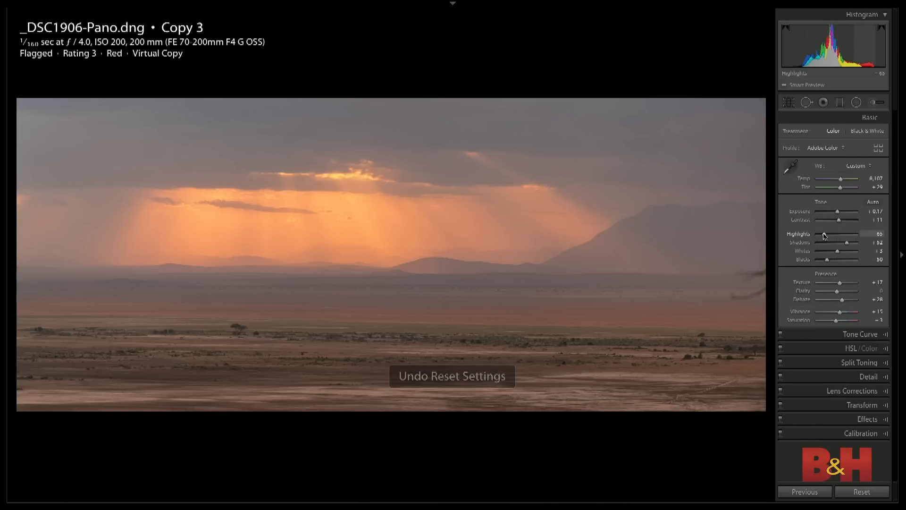
# - Warm the highlights with Split Toning, using Hue 39 and Saturation 36
pyautogui.click(859, 363)
pyautogui.write('39')
pyautogui.press('Return')
pyautogui.moveTo(819, 191); pyautogui.dragTo(834, 196)
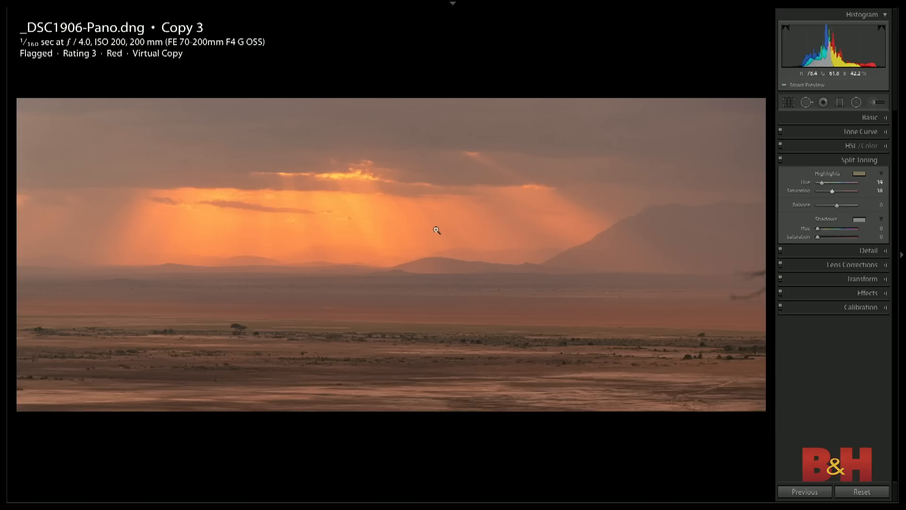
# - Add a graduated filter down over the upper sky with reset sliders, Exposure -0.46, Clarity 10 and Contrast 38
pyautogui.press('m')
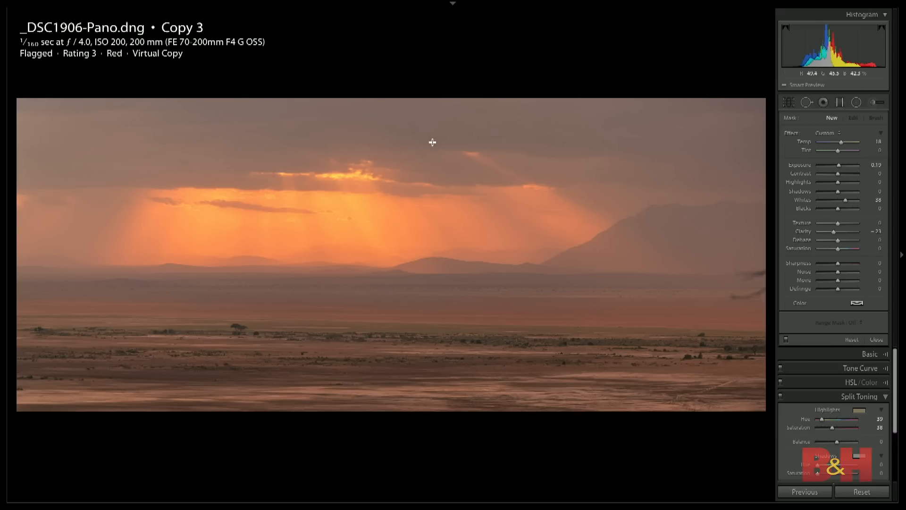
pyautogui.moveTo(367, 133); pyautogui.dragTo(365, 195)
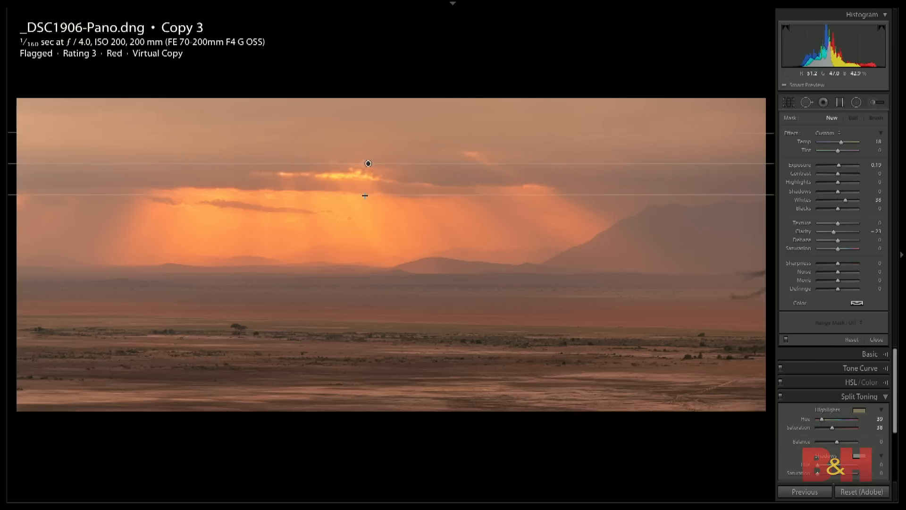
pyautogui.doubleClick(790, 133)
pyautogui.moveTo(838, 169); pyautogui.dragTo(835, 167)
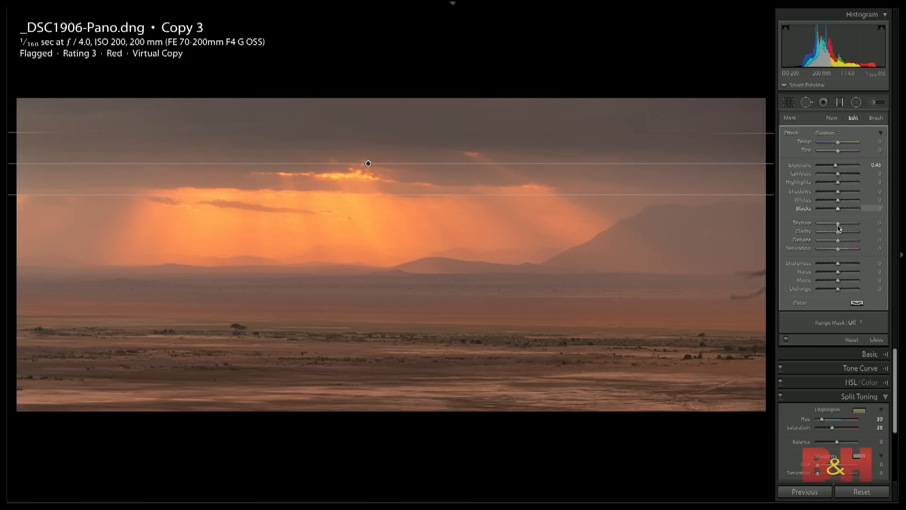
pyautogui.moveTo(838, 242); pyautogui.dragTo(840, 233)
pyautogui.moveTo(838, 173); pyautogui.dragTo(845, 174)
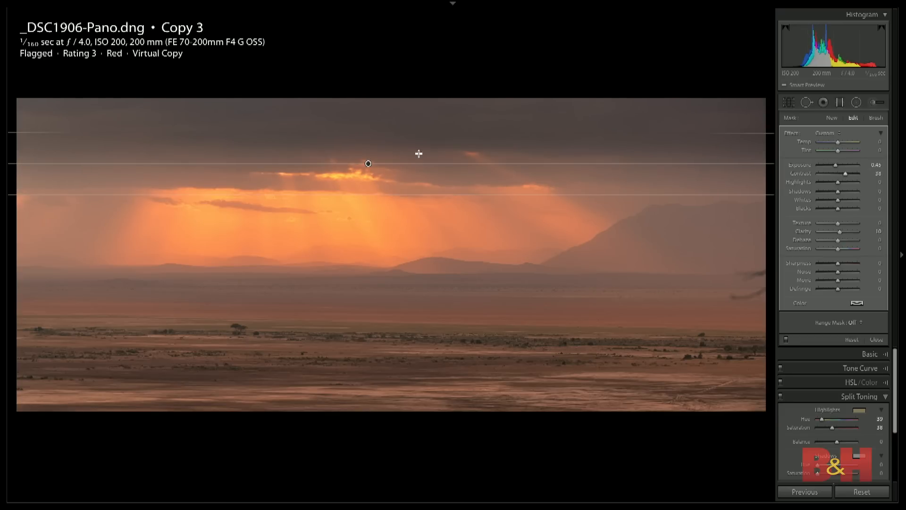
# - Add a second graduated filter upward over the foreground with Exposure -0.42, compare the filters on and off, and finish filter editing
pyautogui.moveTo(414, 392); pyautogui.dragTo(407, 312)
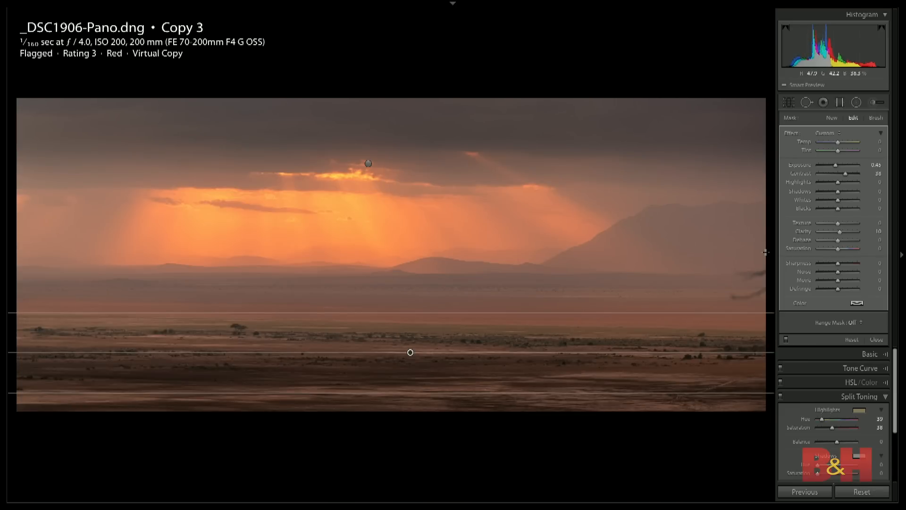
pyautogui.moveTo(832, 166); pyautogui.dragTo(835, 166)
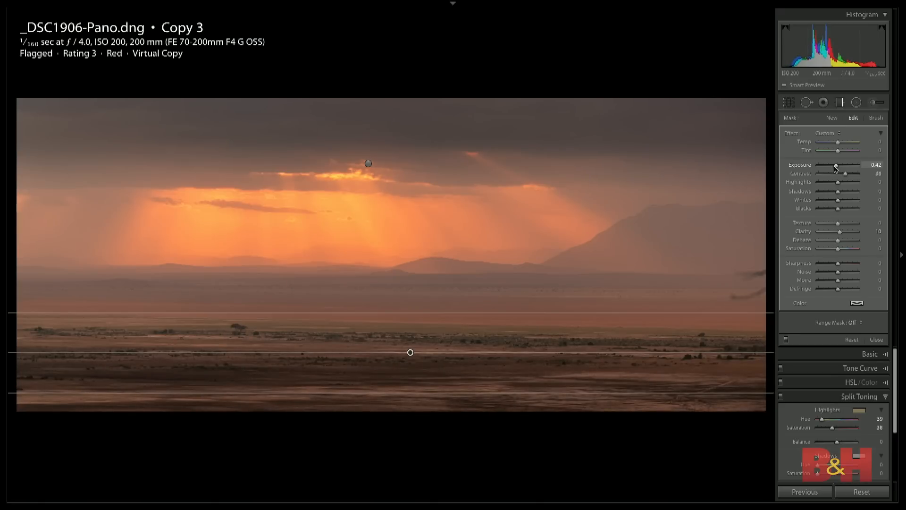
pyautogui.click(785, 339)
pyautogui.click(785, 339)
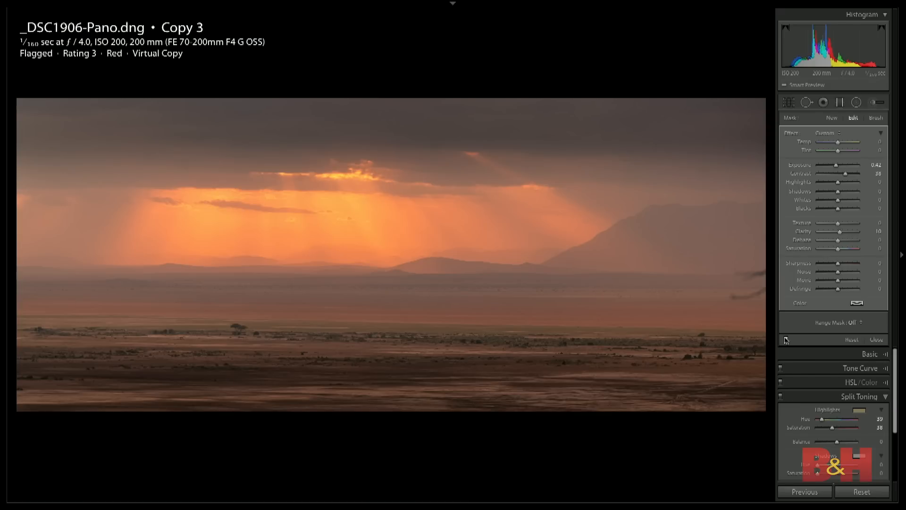
pyautogui.click(785, 339)
pyautogui.click(786, 339)
pyautogui.click(876, 339)
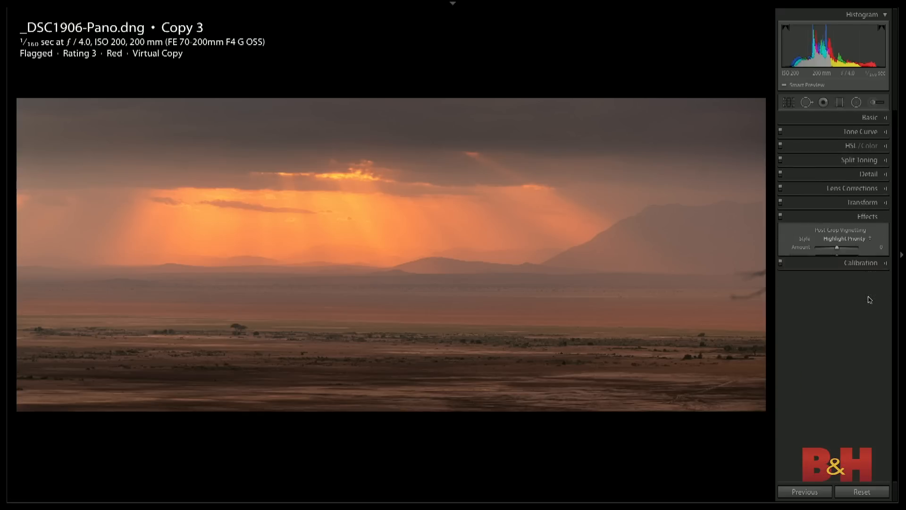
# - Add a post-crop vignette with Amount -9, Midpoint 34, Roundness -13 and Feather 50, and compare the Effects settings on and off
pyautogui.hotkey('ctrl', '8')
pyautogui.moveTo(836, 248); pyautogui.dragTo(813, 276)
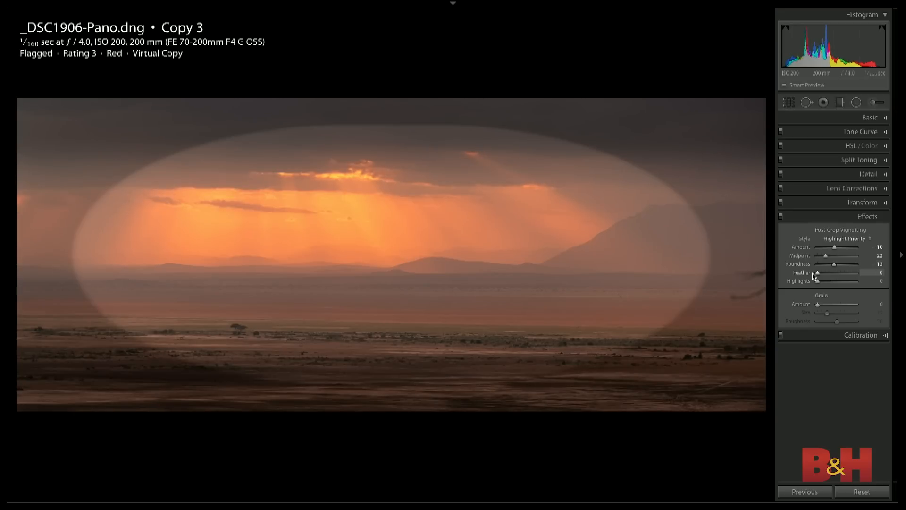
pyautogui.moveTo(835, 248); pyautogui.dragTo(830, 258)
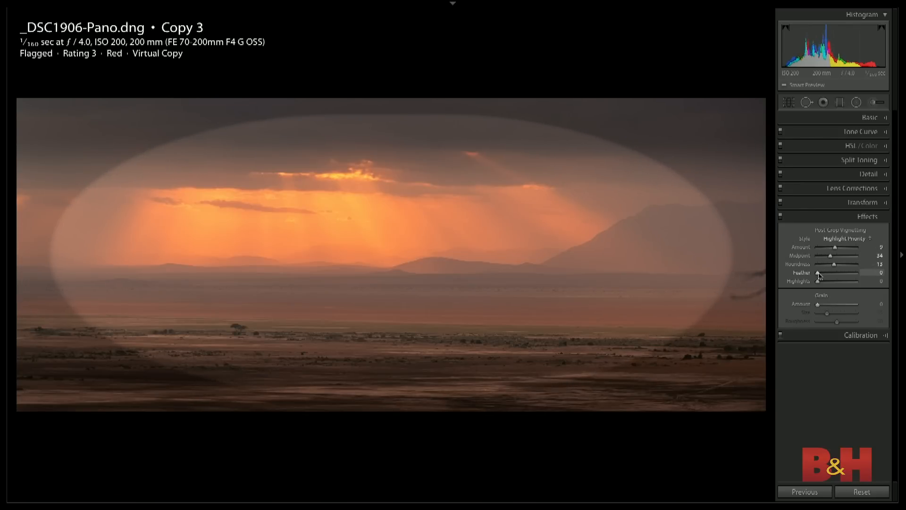
pyautogui.doubleClick(819, 275)
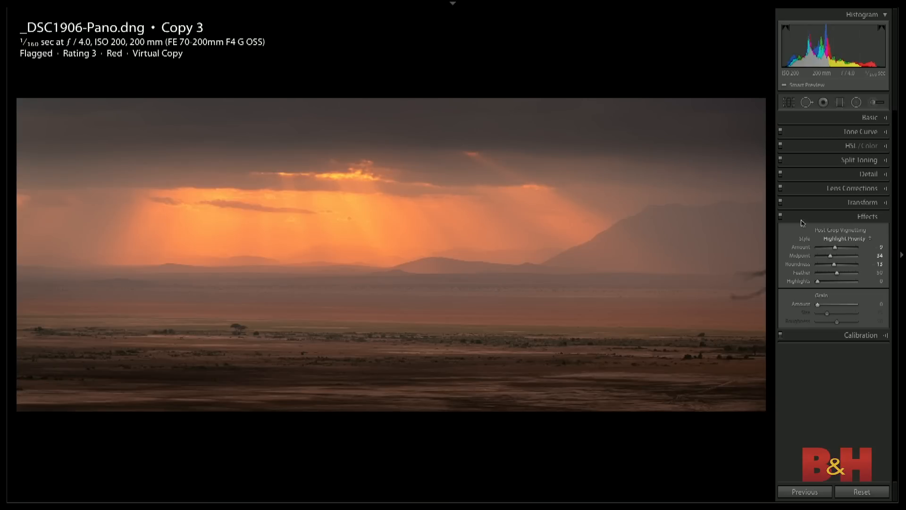
pyautogui.click(781, 216)
pyautogui.click(781, 217)
# - Compare the vignetted panorama twice with its fully reset version, restoring the edit each time
pyautogui.hotkey('ctrl', 'shift', 'r')
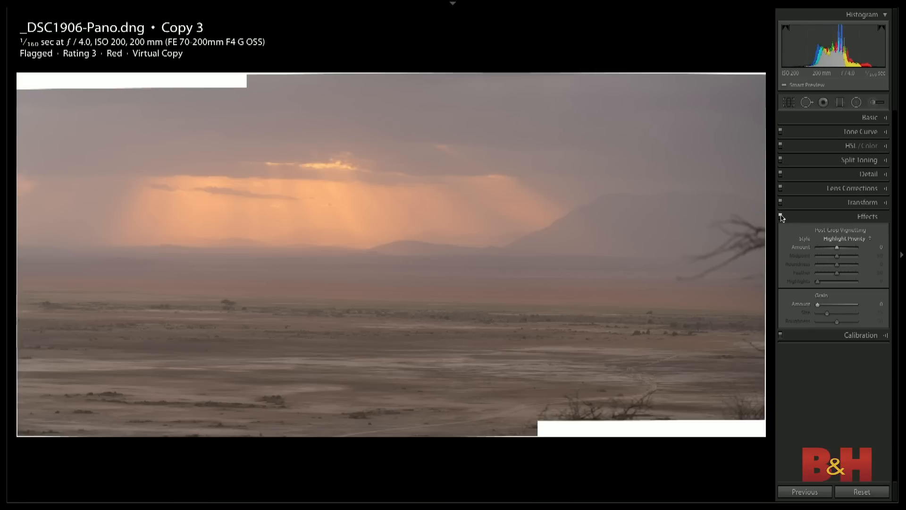
pyautogui.hotkey('ctrl', 'z')
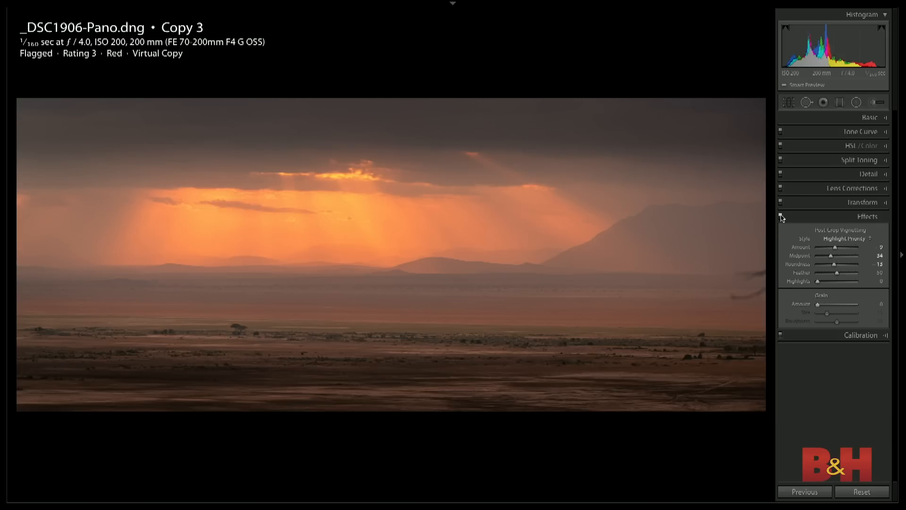
pyautogui.hotkey('ctrl', 'shift', 'r')
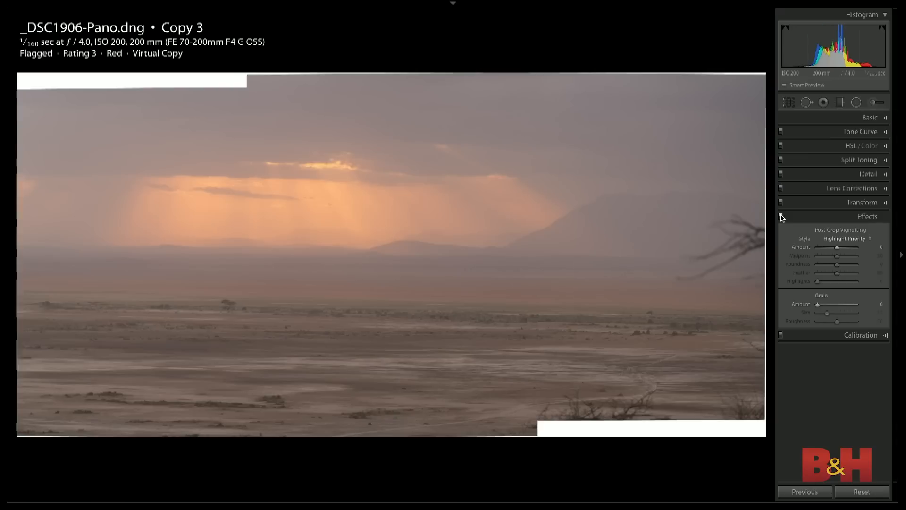
pyautogui.hotkey('ctrl', 'z')
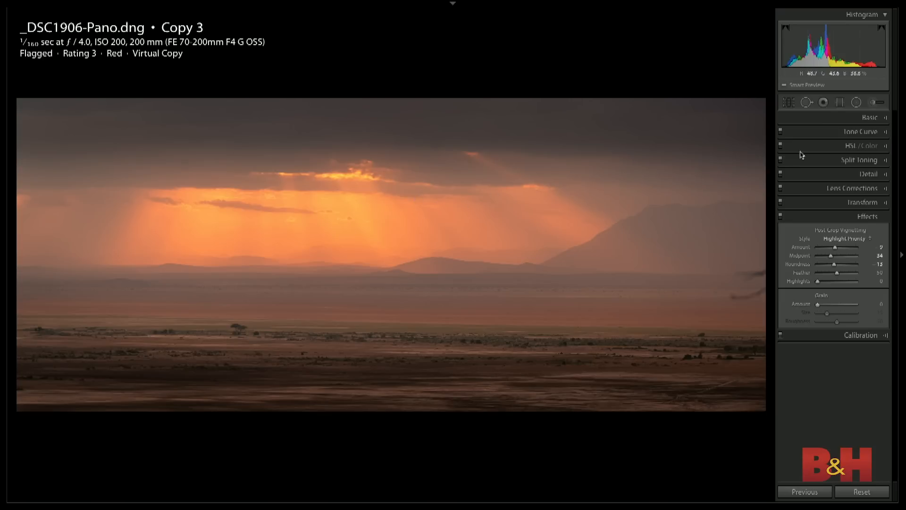
pyautogui.click(874, 117)
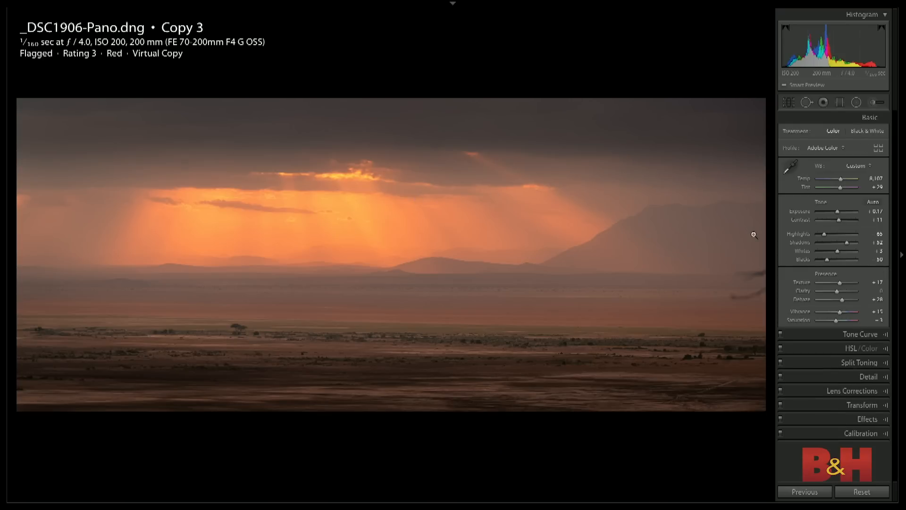
pyautogui.click(860, 166)
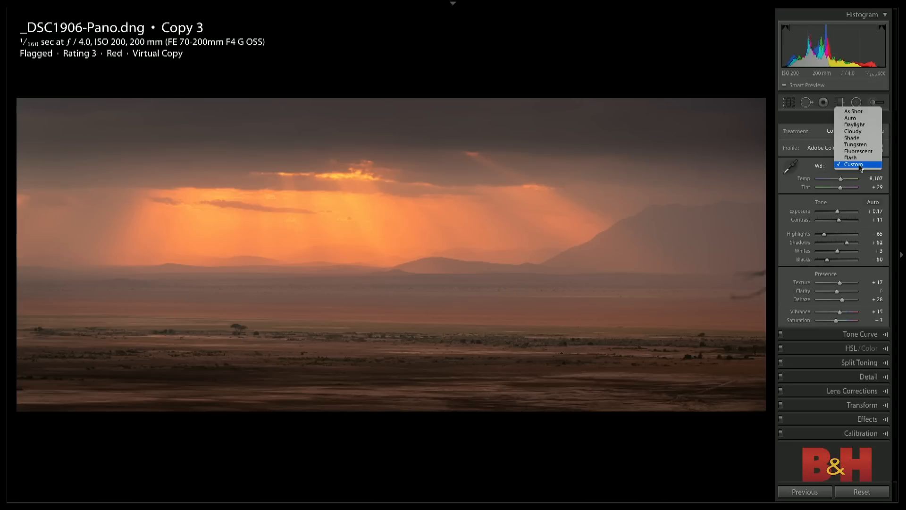
pyautogui.click(872, 104)
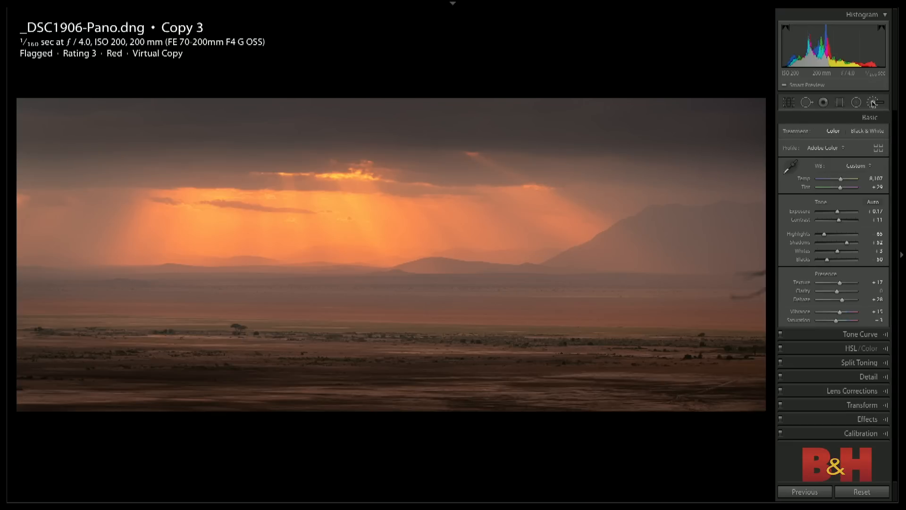
# - Paint sun rays below the bright cloud with an adjustment brush using the warm light rays preset, Size 6.0 and Feather 67
pyautogui.click(872, 105)
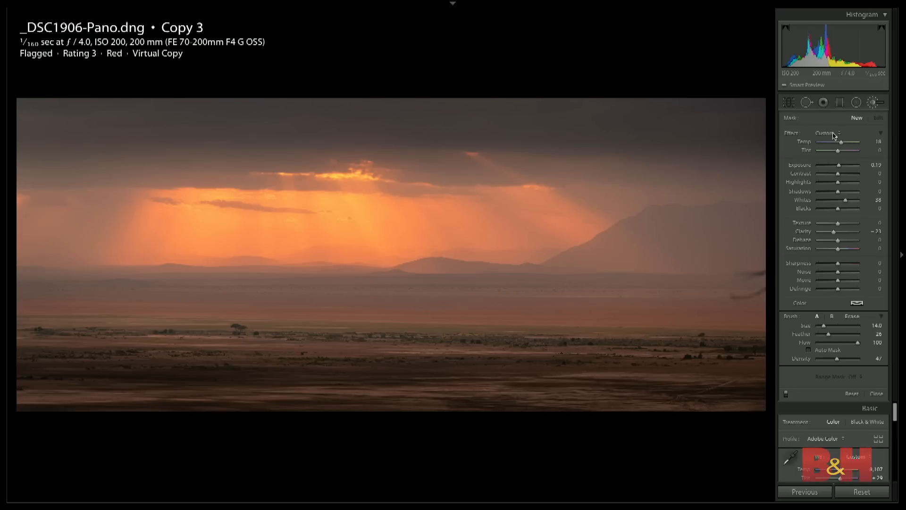
pyautogui.click(832, 134)
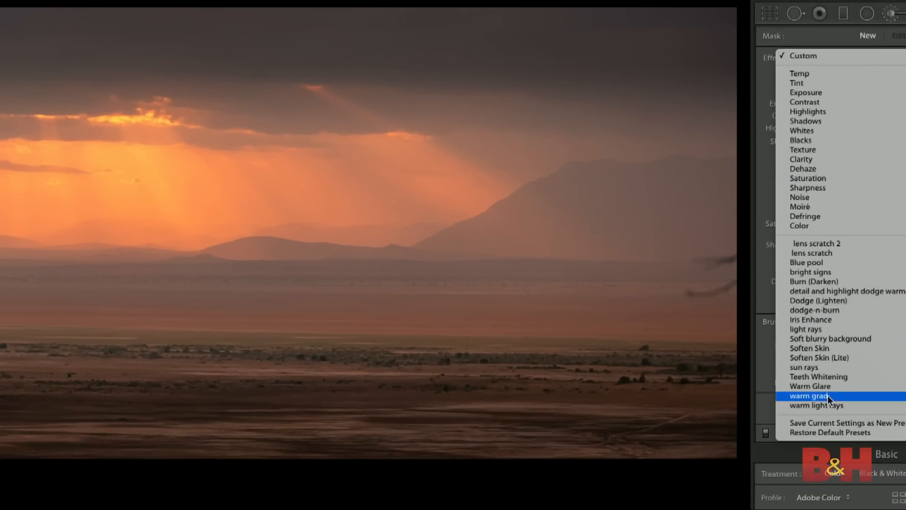
pyautogui.click(823, 405)
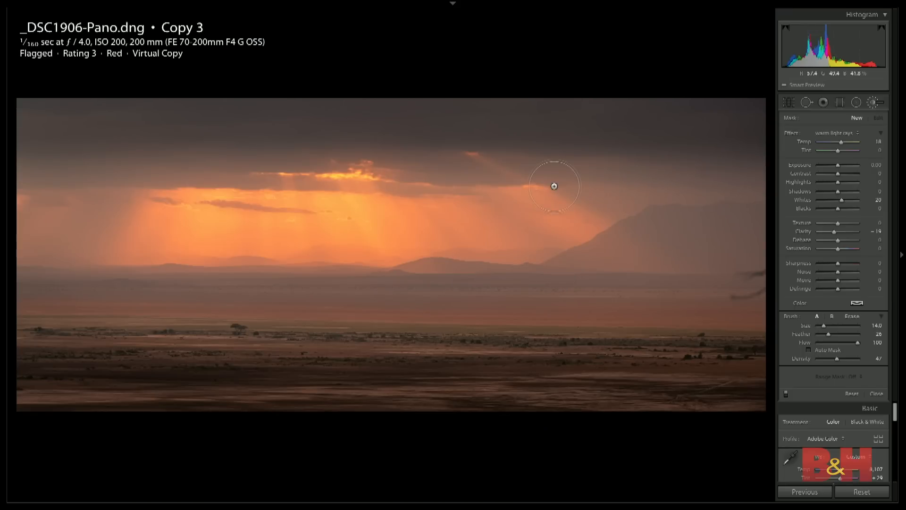
pyautogui.press('[')
pyautogui.press('[')
pyautogui.press('[')
pyautogui.press('[')
pyautogui.moveTo(828, 333); pyautogui.dragTo(845, 336)
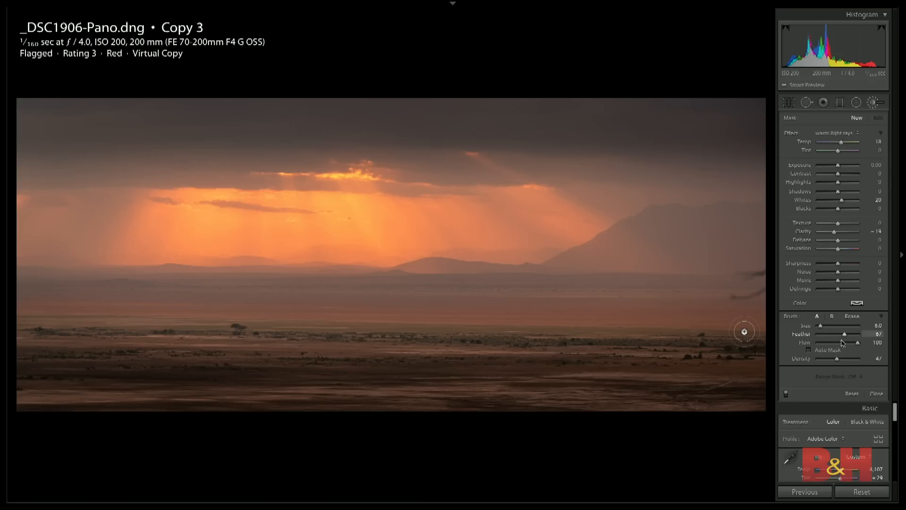
pyautogui.click(356, 184)
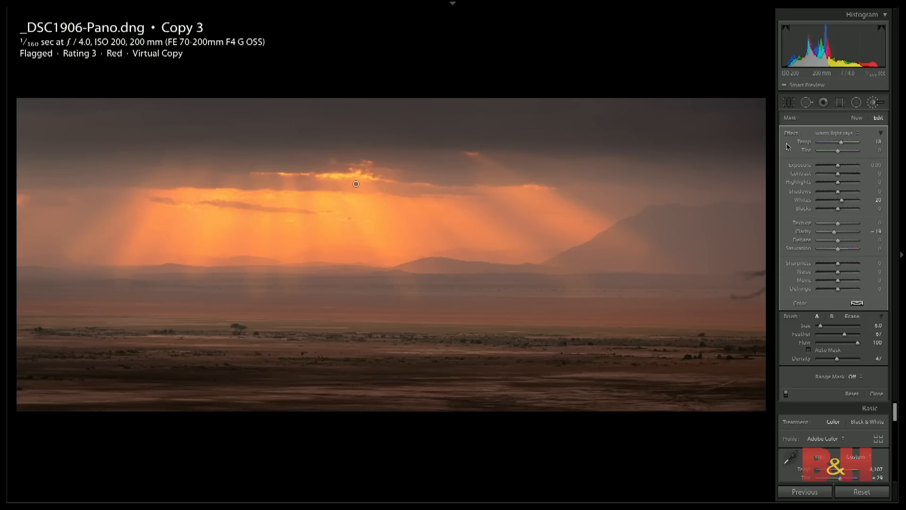
# - Fine-tune the painted rays' Temp and Whites, lower their Dehaze, and finish that brush adjustment
pyautogui.moveTo(841, 143); pyautogui.dragTo(842, 145)
pyautogui.moveTo(842, 202); pyautogui.dragTo(838, 203)
pyautogui.moveTo(837, 242); pyautogui.dragTo(834, 242)
pyautogui.press('k')
pyautogui.press('k')
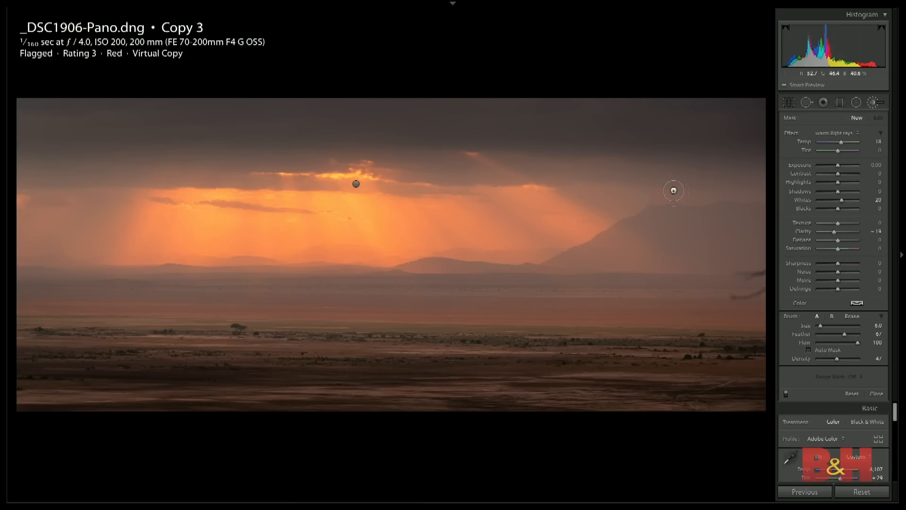
# - Paint dark bands between the rays with a new Size 9.0 brush, using reset sliders, Exposure -0.28 and Contrast 18
pyautogui.doubleClick(791, 133)
pyautogui.moveTo(837, 166); pyautogui.dragTo(841, 174)
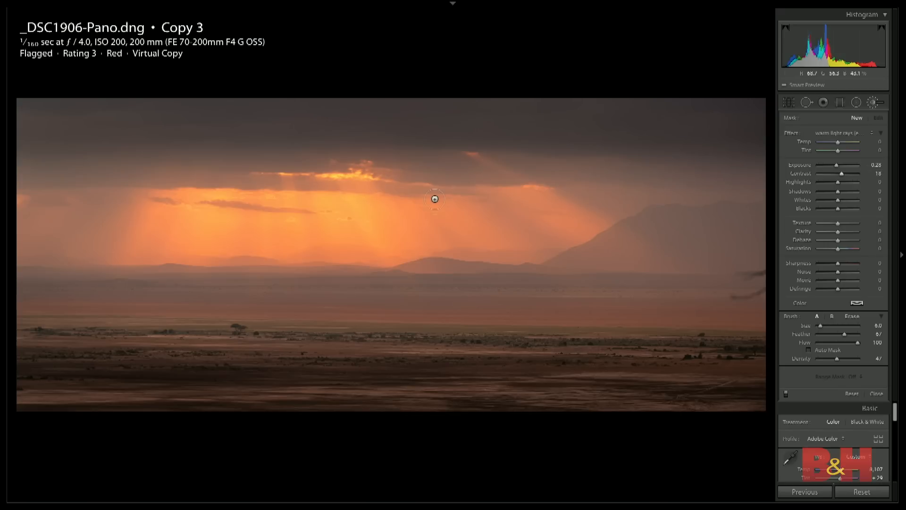
pyautogui.scroll(3, 452, 175)
pyautogui.click(454, 174)
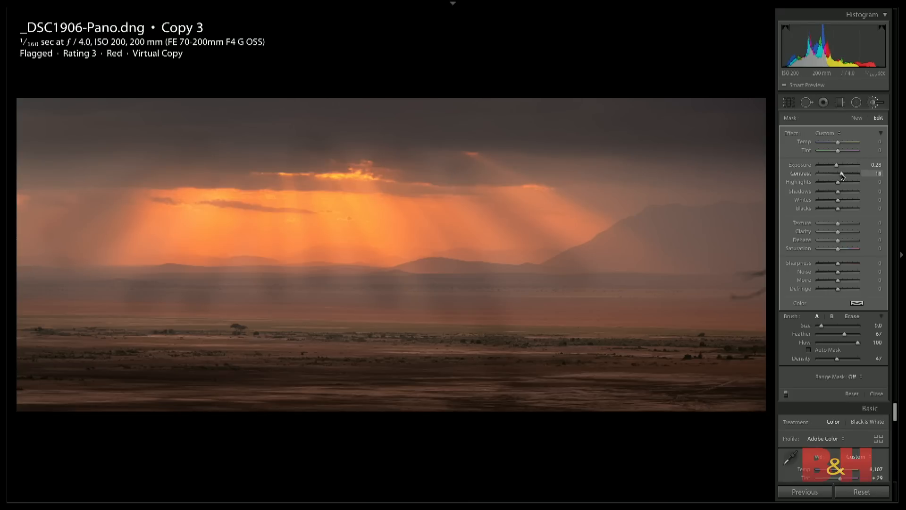
# - Reset the second brush's sliders, set its Contrast to 20, compare the brushwork on and off, raise Clarity and finish brushing
pyautogui.doubleClick(793, 133)
pyautogui.moveTo(838, 176); pyautogui.dragTo(842, 177)
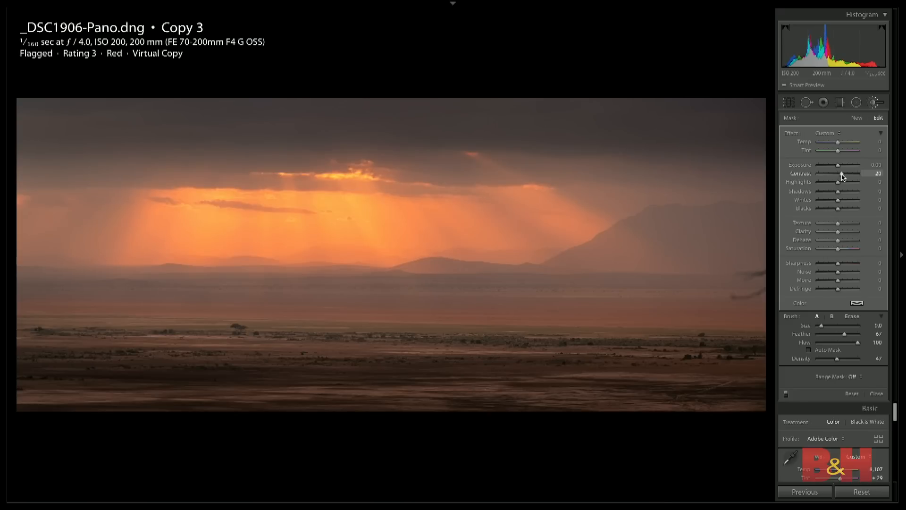
pyautogui.click(785, 395)
pyautogui.click(786, 395)
pyautogui.click(786, 395)
pyautogui.moveTo(838, 232); pyautogui.dragTo(847, 235)
pyautogui.click(875, 393)
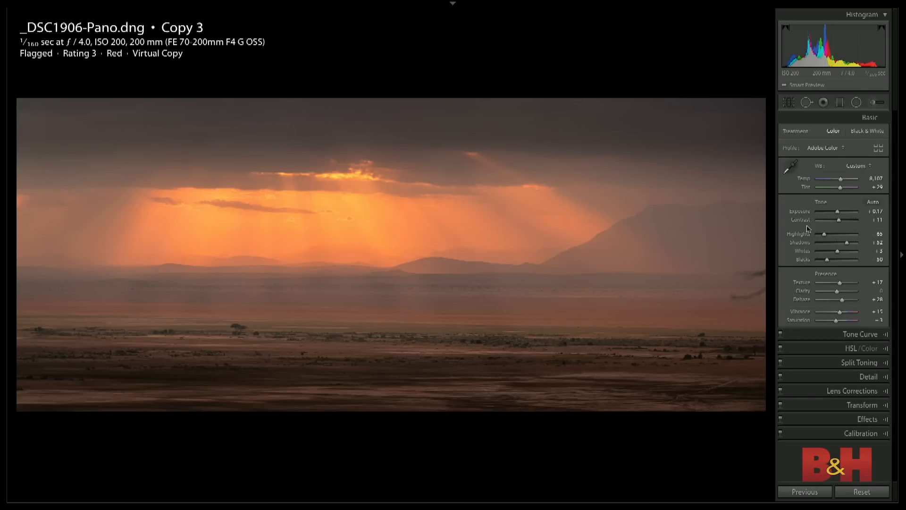
# - Shift the glowing sky's hue with targeted adjustment to Orange -11 and Yellow -2
pyautogui.click(852, 350)
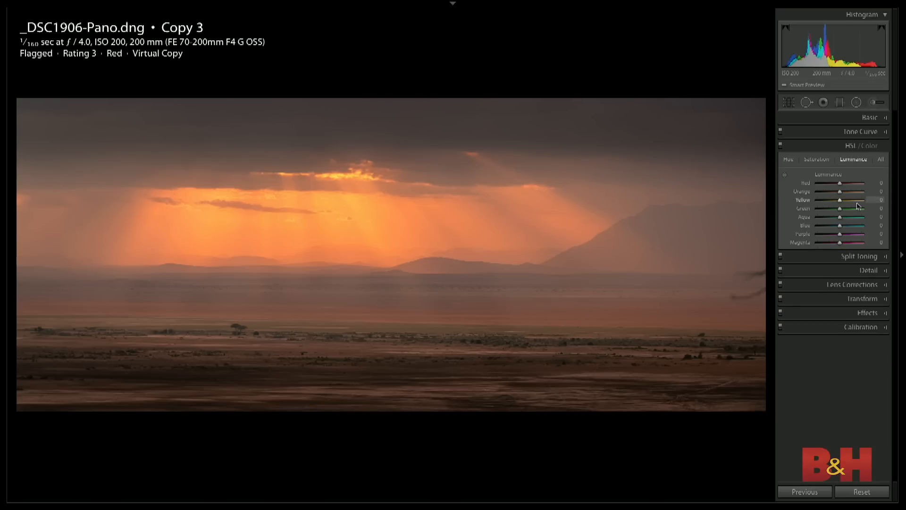
pyautogui.click(788, 160)
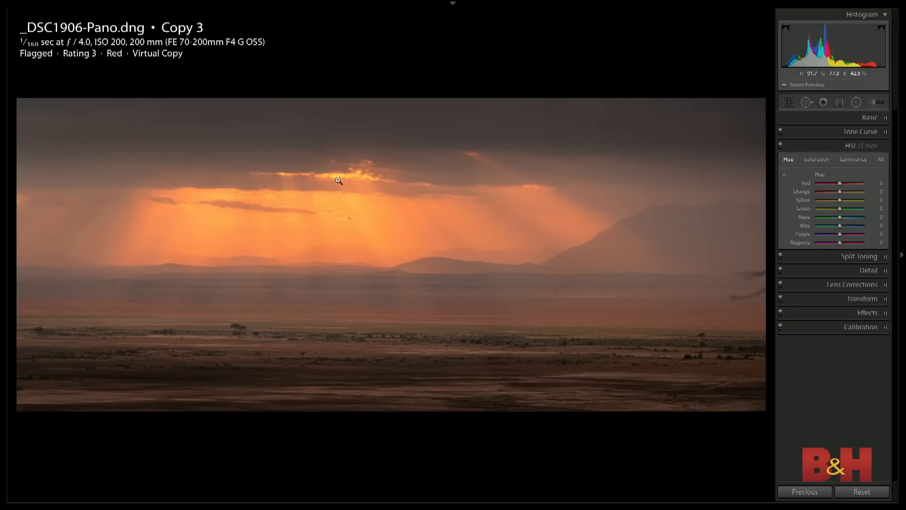
pyautogui.click(784, 174)
pyautogui.moveTo(361, 226); pyautogui.dragTo(361, 239)
pyautogui.moveTo(379, 235); pyautogui.dragTo(379, 232)
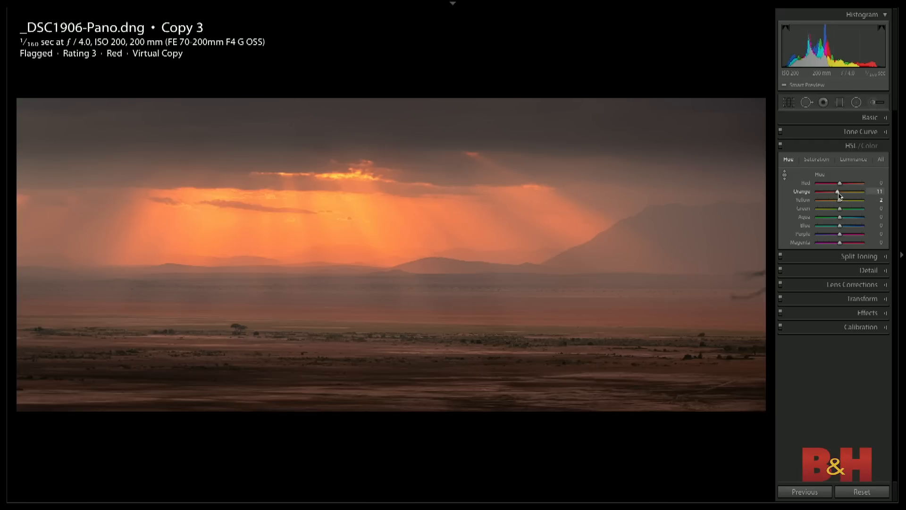
# - Darken the glowing sky's luminance with targeted adjustment to Orange -22 and Yellow -10
pyautogui.click(851, 160)
pyautogui.moveTo(356, 209); pyautogui.dragTo(356, 235)
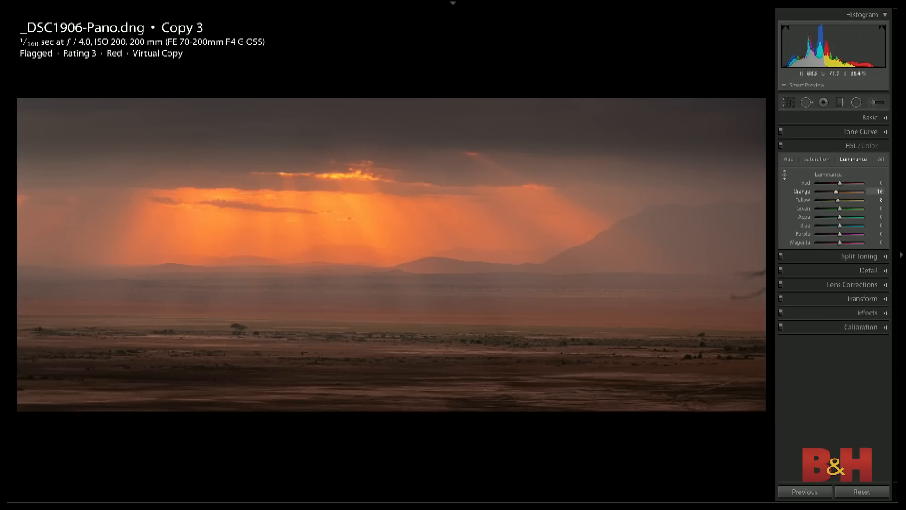
pyautogui.moveTo(356, 235); pyautogui.dragTo(356, 242)
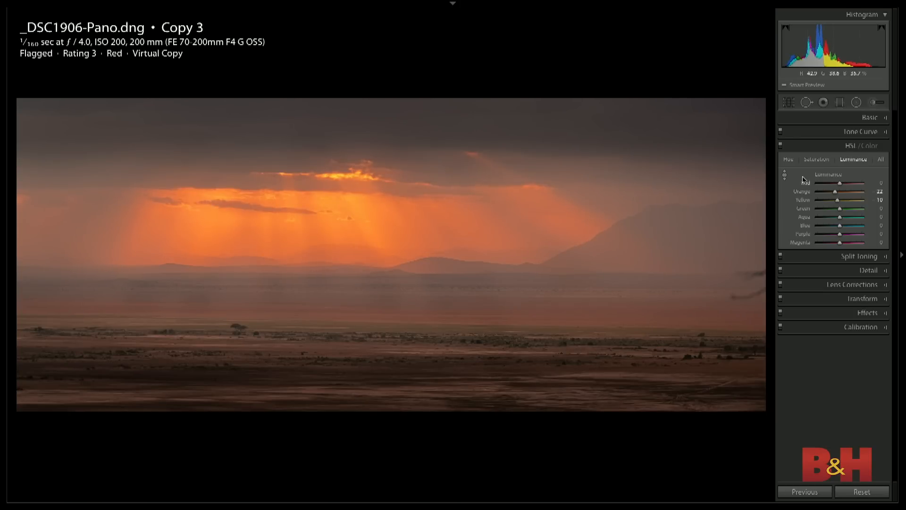
# - Compare the finished panorama repeatedly with the unedited original, and return to the edited version
pyautogui.hotkey('ctrl', 'shift', 'r')
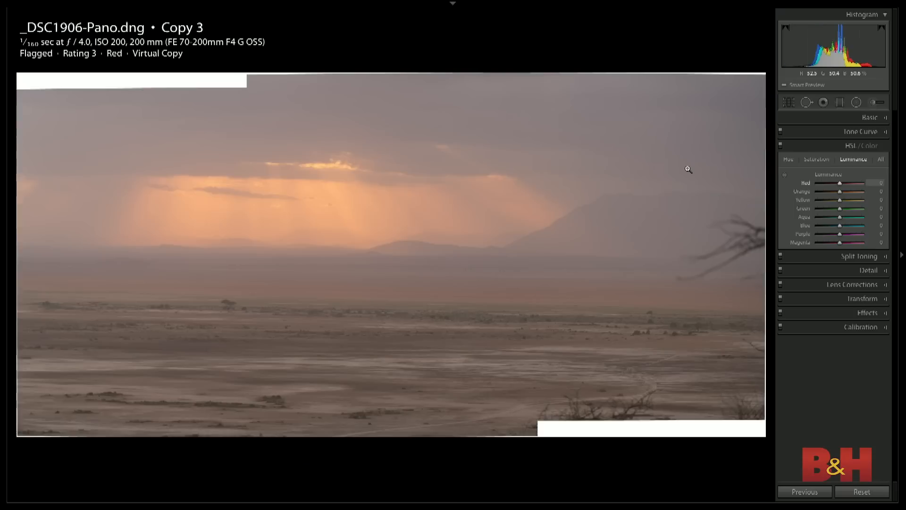
pyautogui.hotkey('ctrl', 'z')
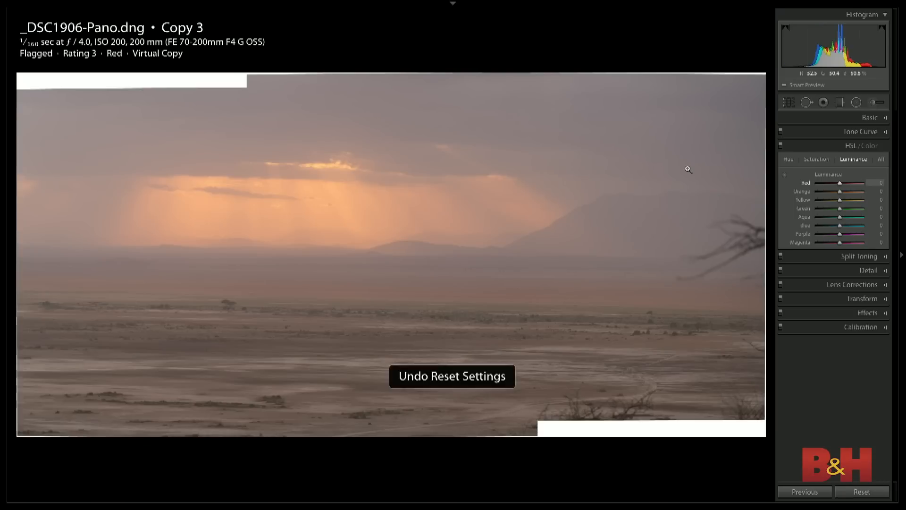
pyautogui.hotkey('ctrl', 'shift', 'r')
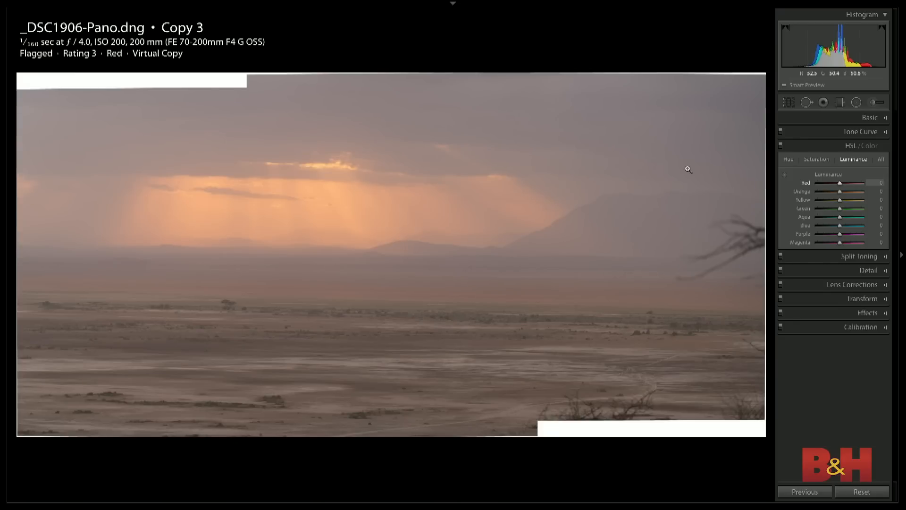
pyautogui.hotkey('ctrl', 'z')
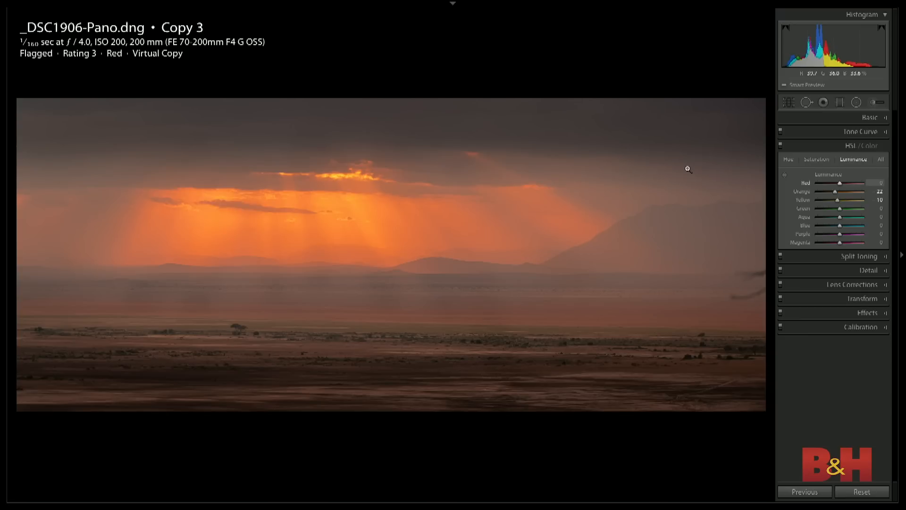
pyautogui.press('\\')
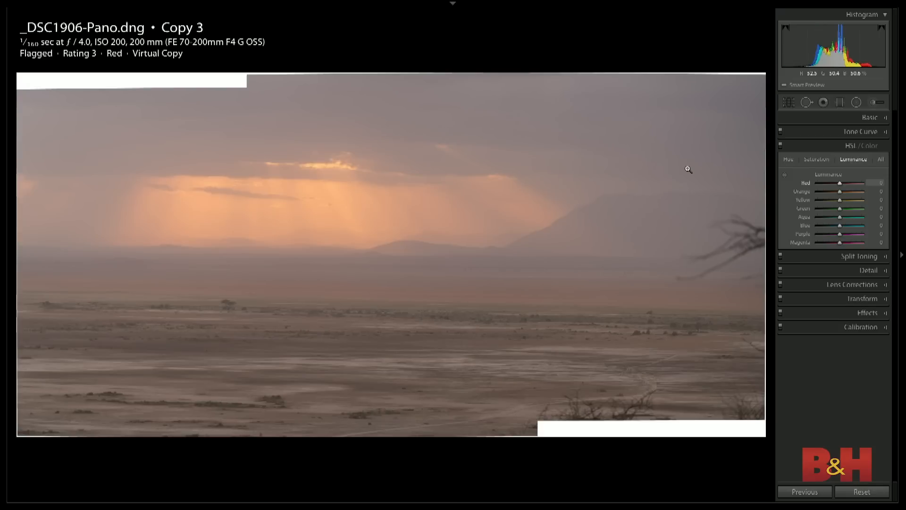
pyautogui.hotkey('ctrl', 'z')
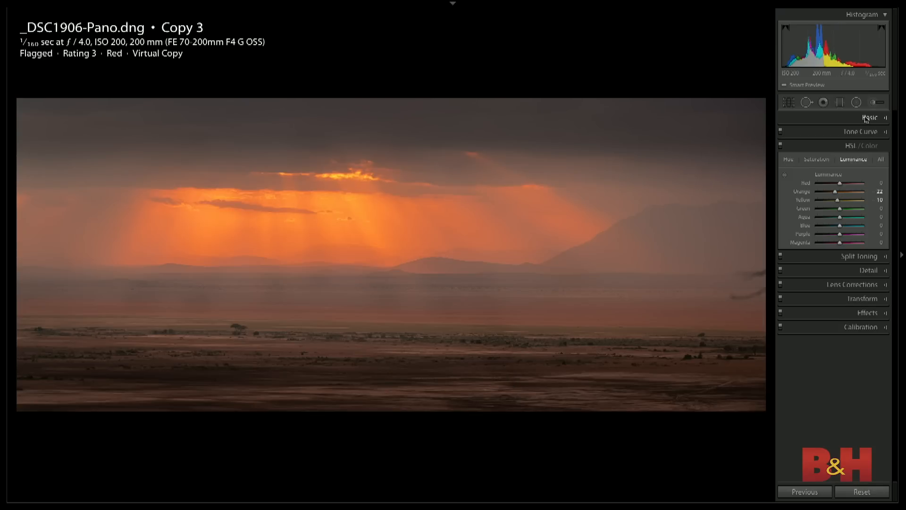
# - Return to the photo grid, open the 00 Intro collection and display the closing Outro.png slide full screen
pyautogui.press('g')
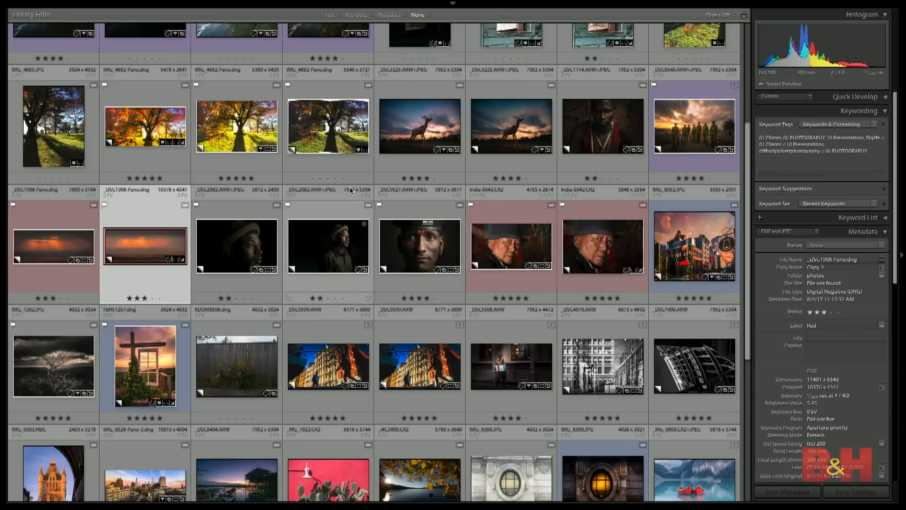
pyautogui.click(414, 244)
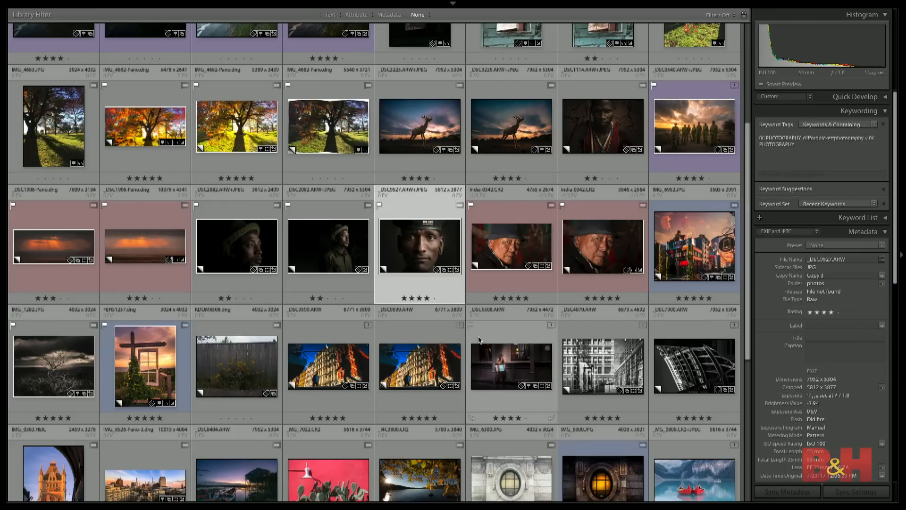
pyautogui.scroll(1, 479, 340)
pyautogui.scroll(-3, 496, 377)
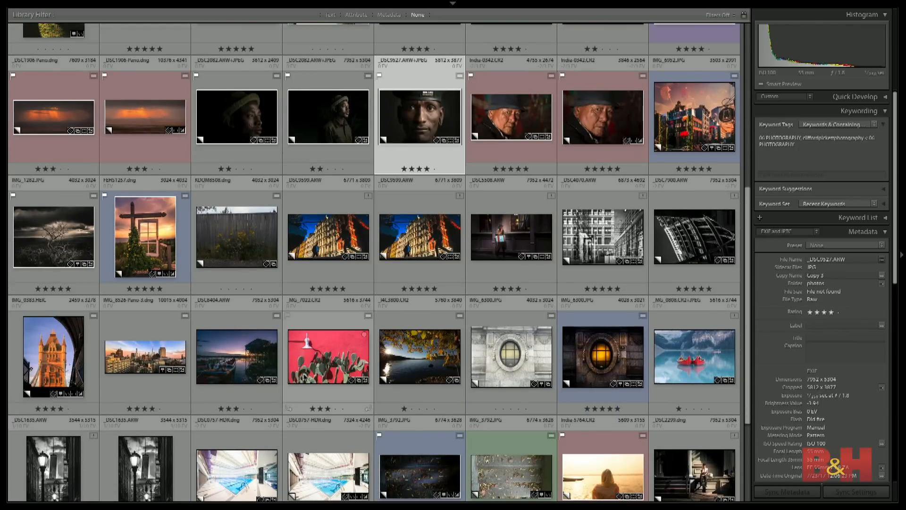
pyautogui.click(3, 257)
pyautogui.click(85, 101)
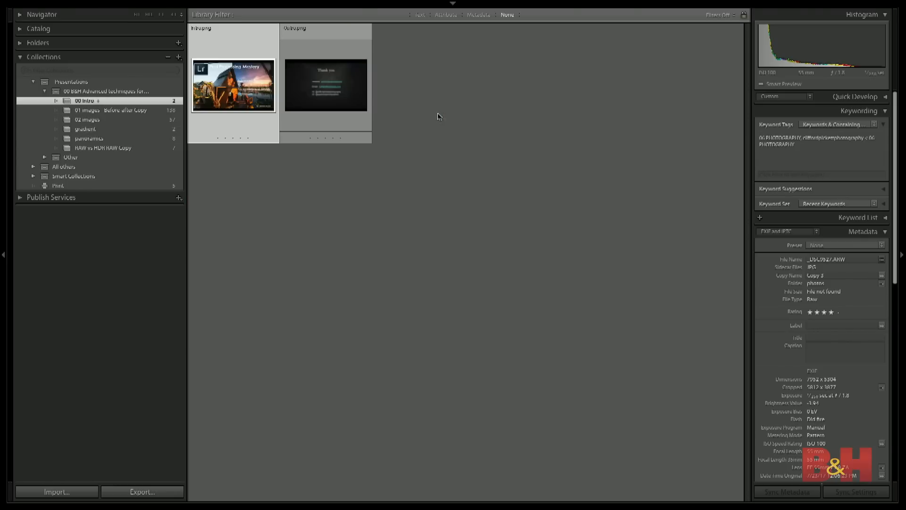
pyautogui.click(335, 92)
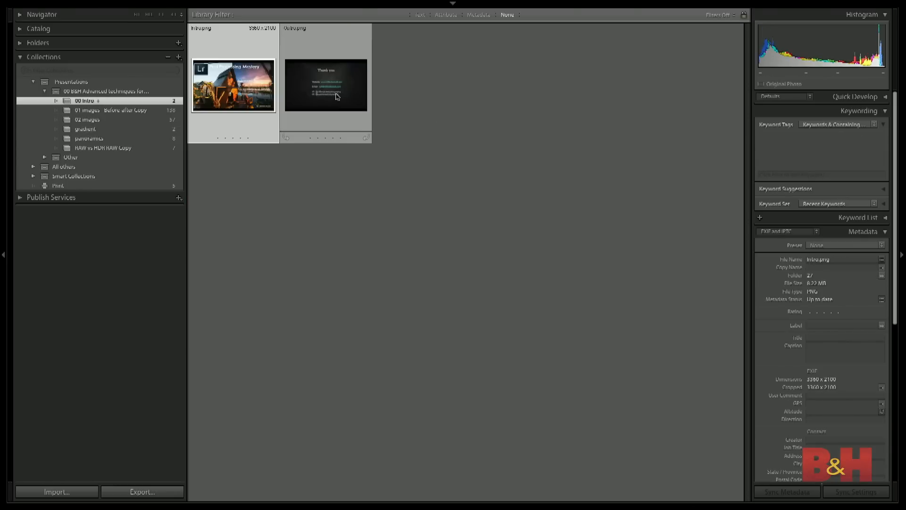
pyautogui.doubleClick(335, 92)
pyautogui.press('f')
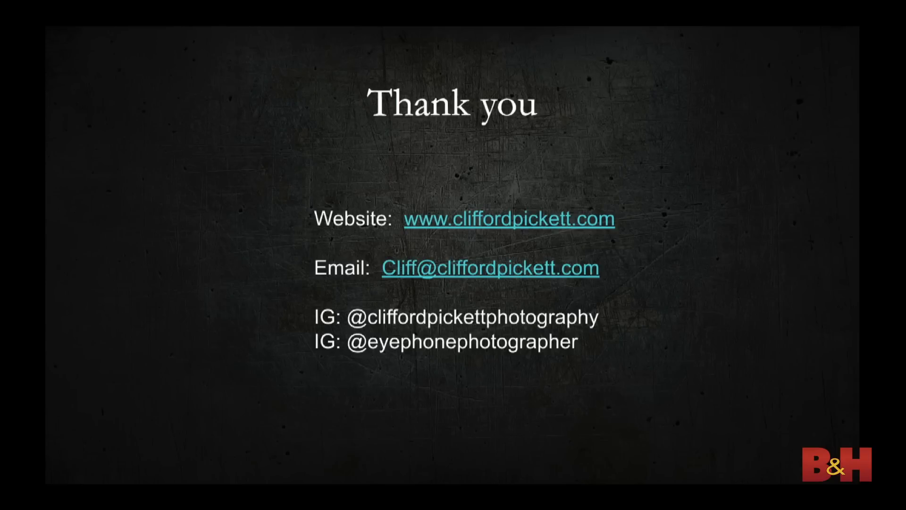